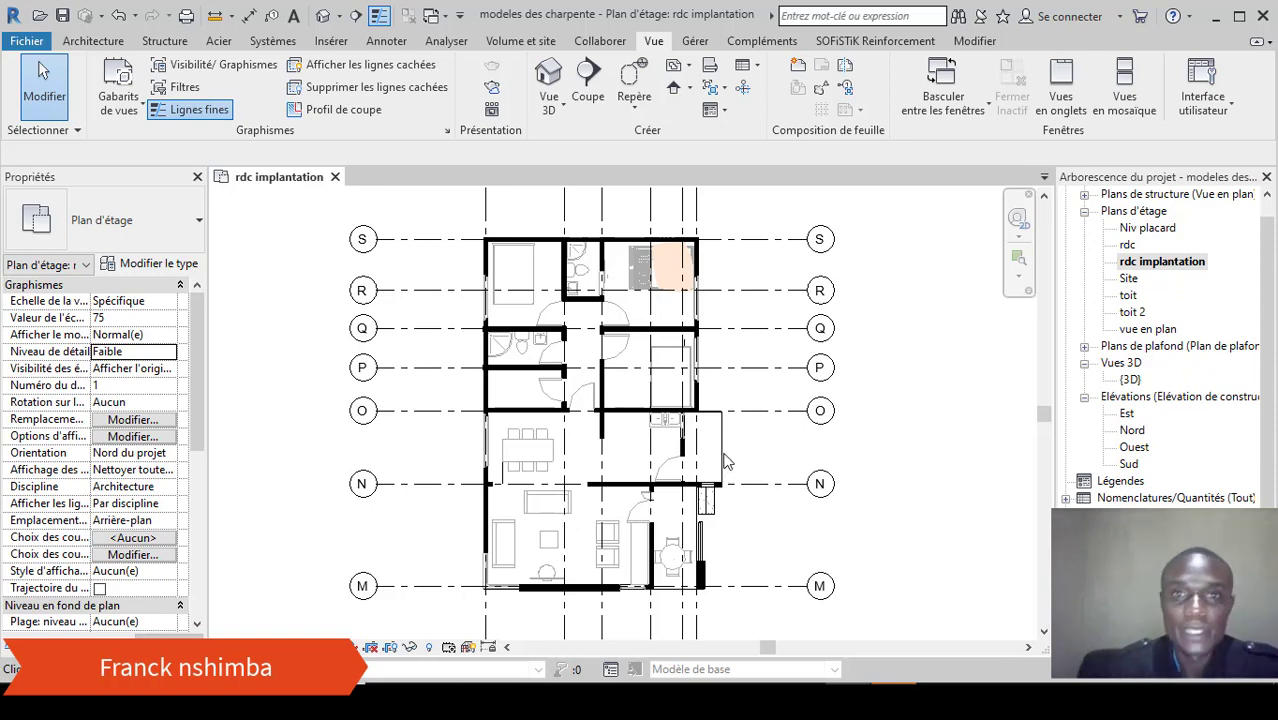
Inspect the properties of the house's PLAFOND floor slab, then clear the selection.
left_click(727, 450)
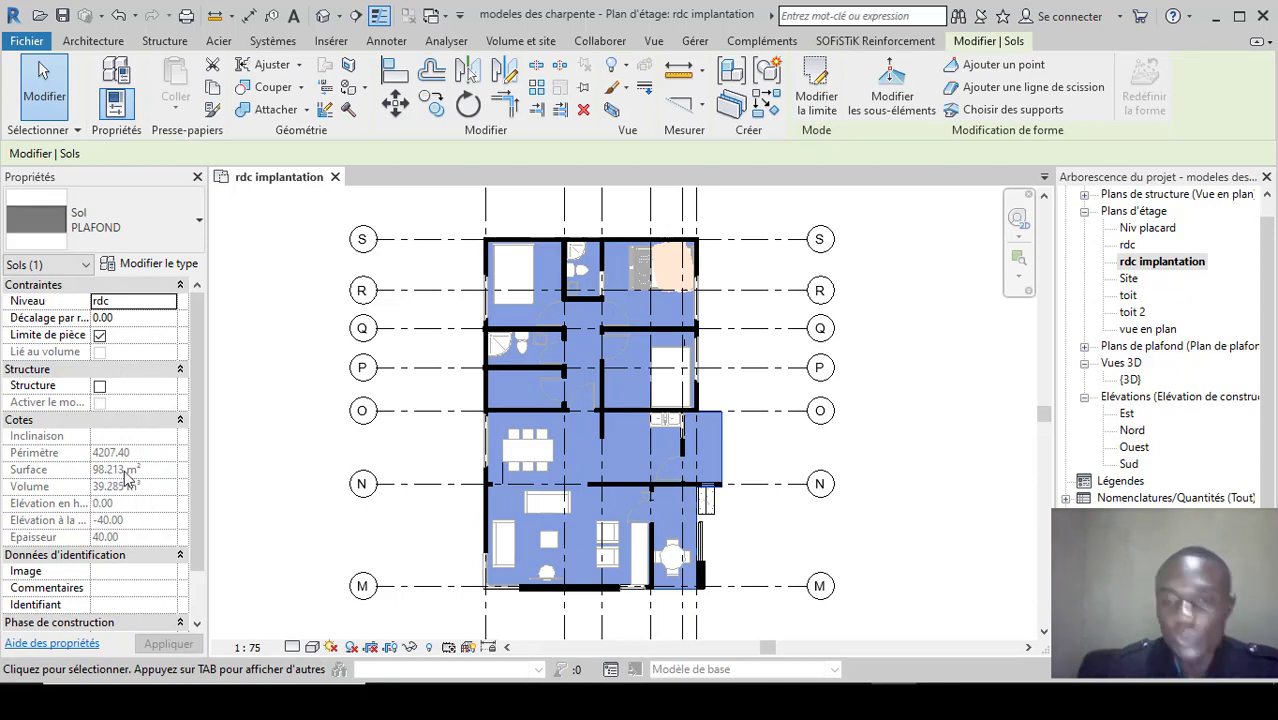
scroll(490, 498, "down", 2)
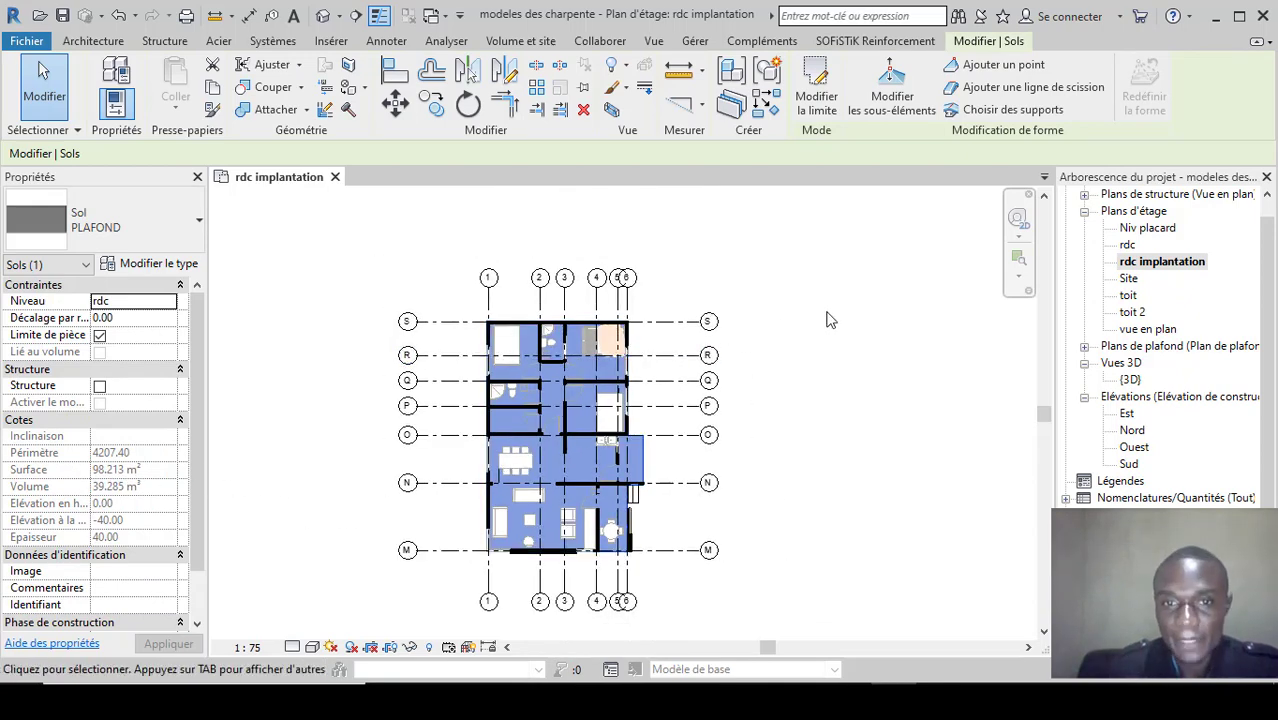
left_click(826, 319)
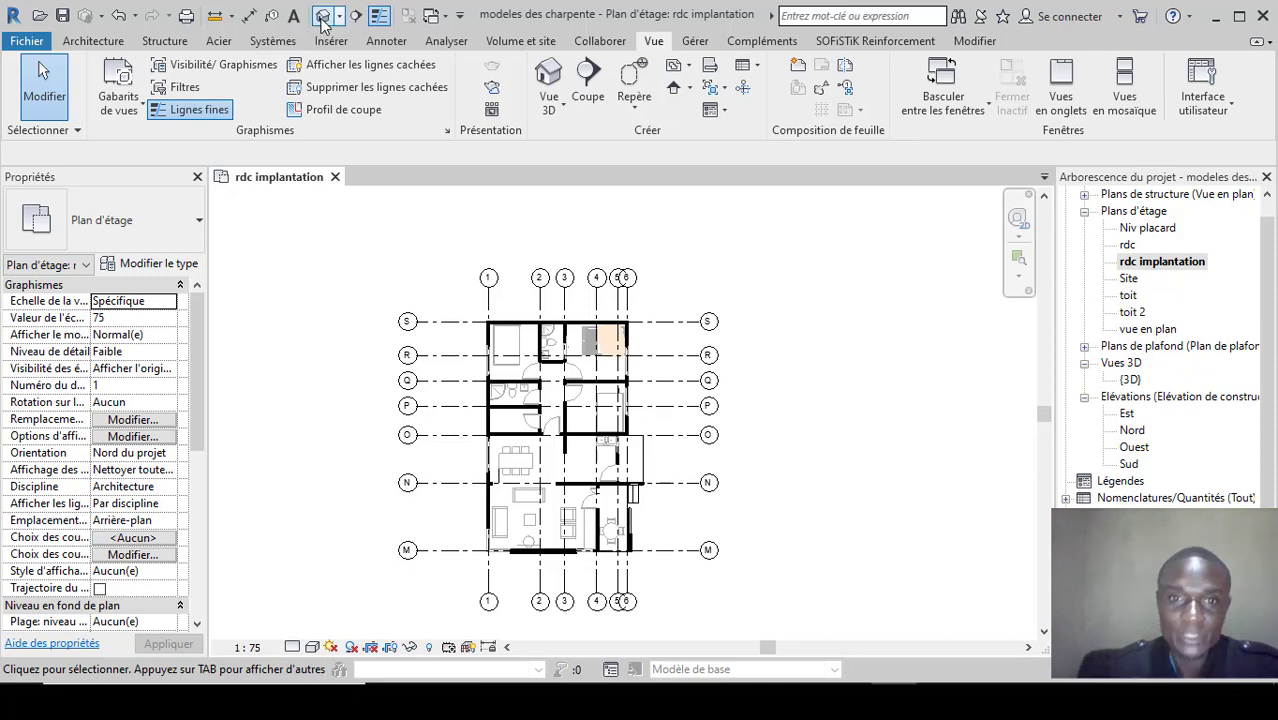
Open the default 3D view and set its projection mode to Orthographique.
left_click(322, 15)
scroll(455, 362, "down", 4)
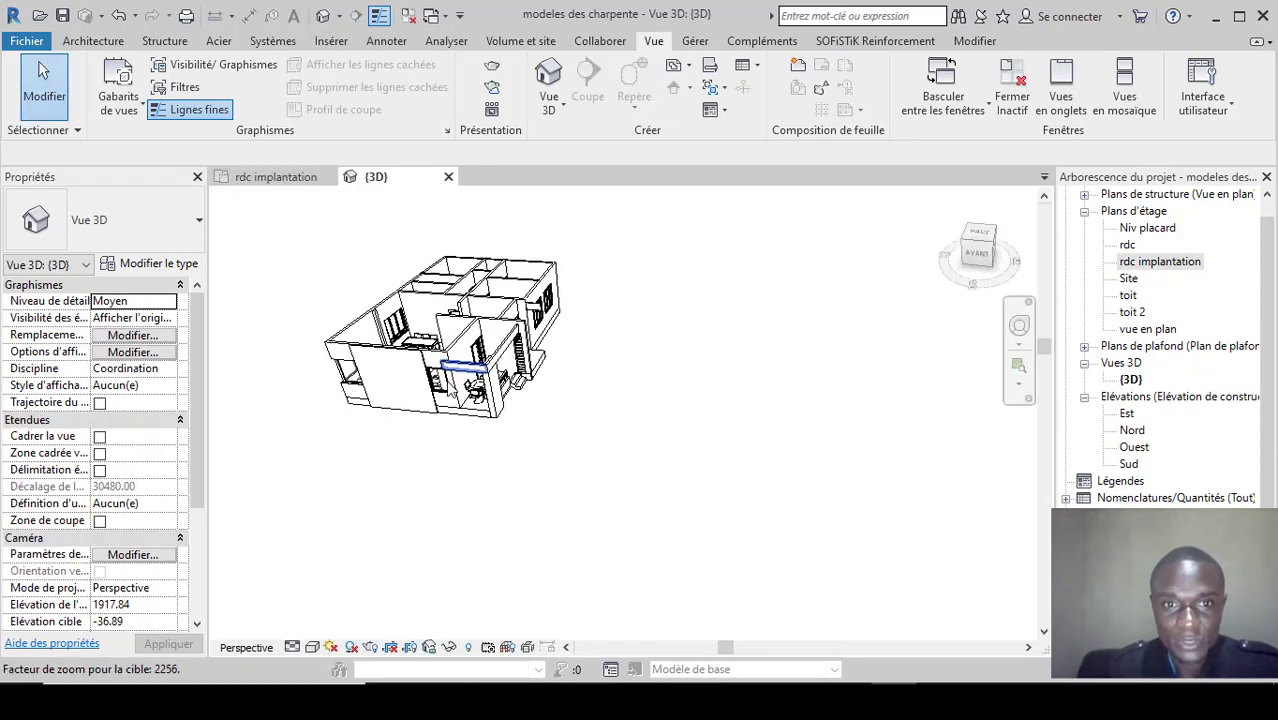
scroll(537, 352, "up", 3)
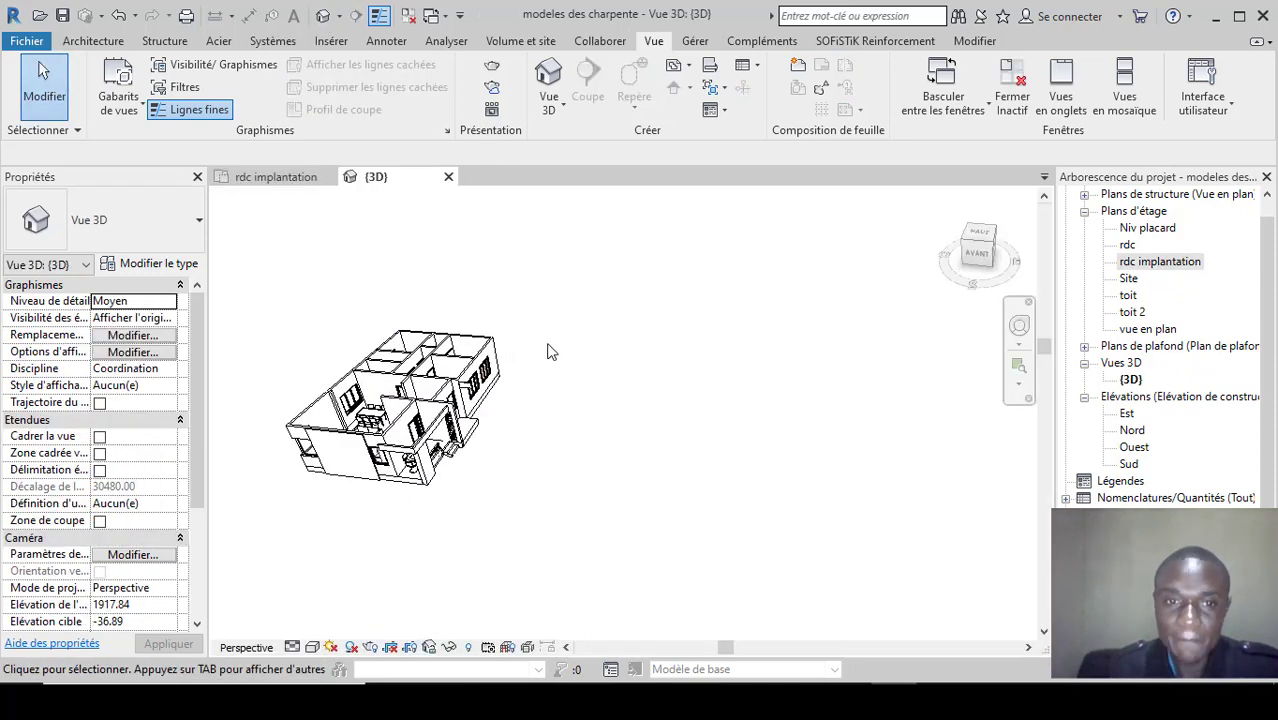
scroll(556, 325, "down", 2)
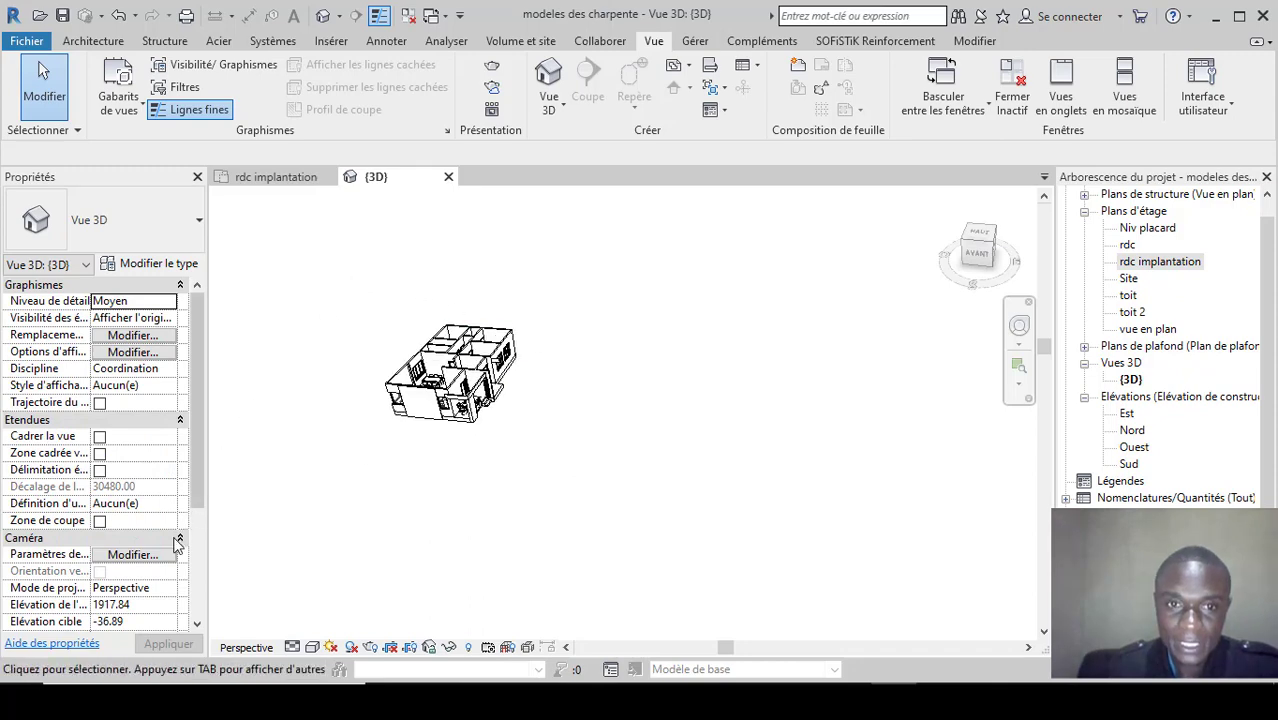
scroll(176, 530, "down", 3)
left_click(166, 453)
left_click(169, 453)
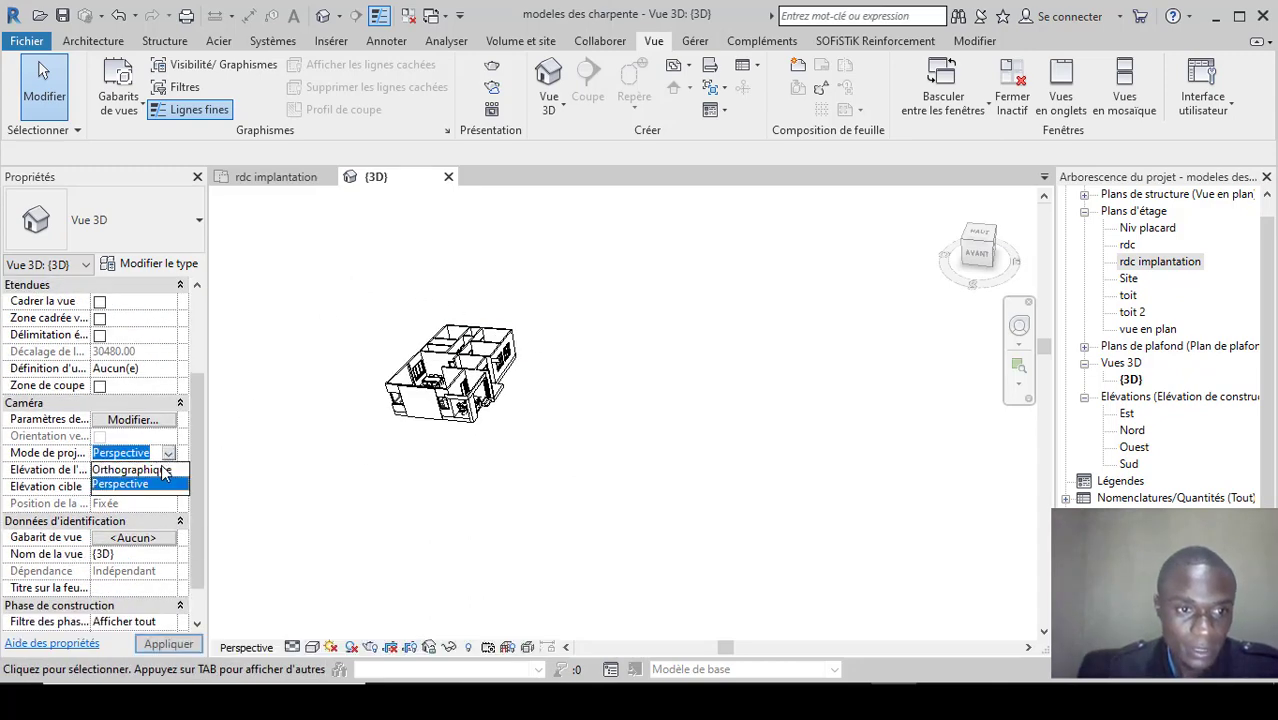
left_click(150, 479)
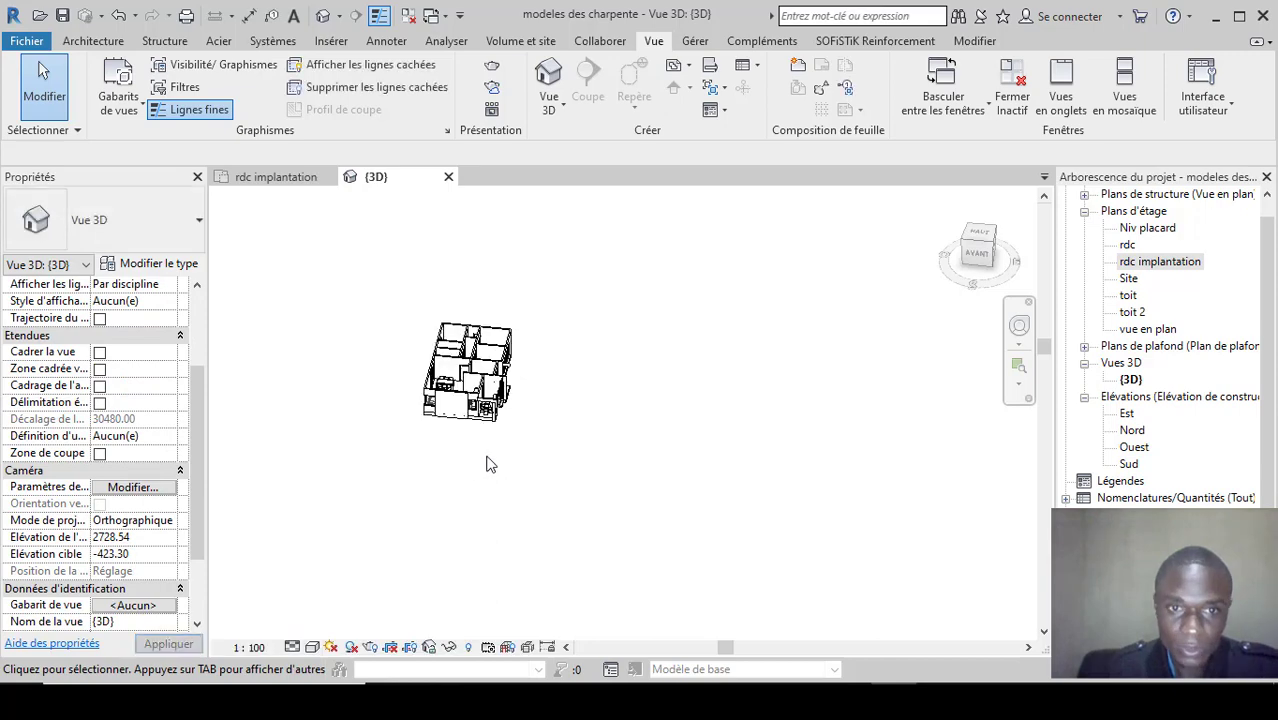
Copy the whole house with multiple copies enabled, placing the first copy horizontally beside the original at about 1150.
left_click_drag(631, 500, 400, 274)
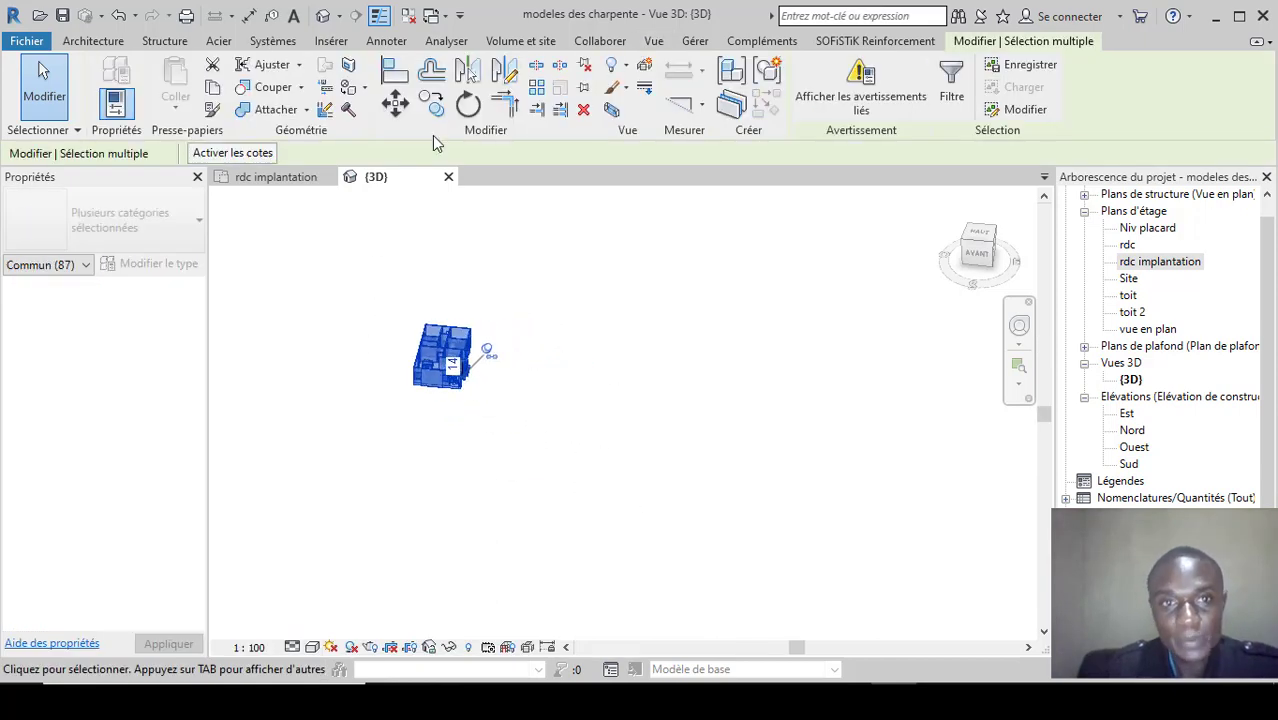
left_click(431, 103)
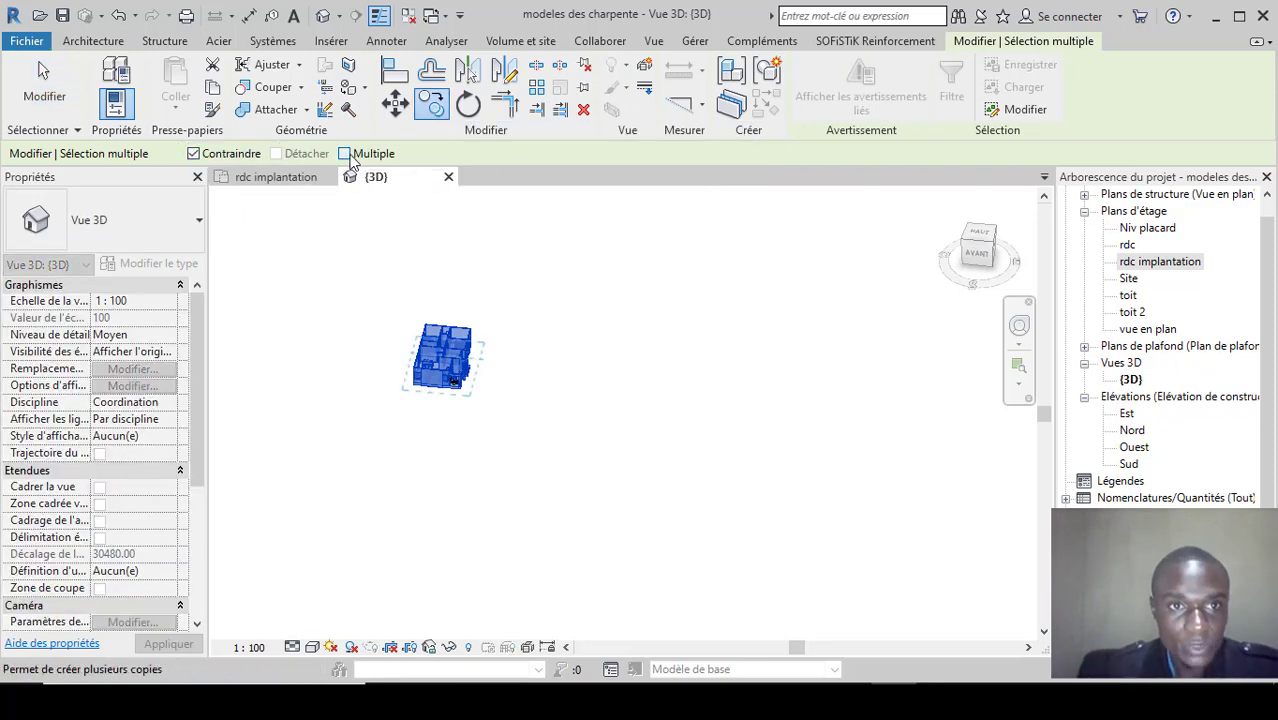
left_click(348, 155)
scroll(475, 425, "up", 5)
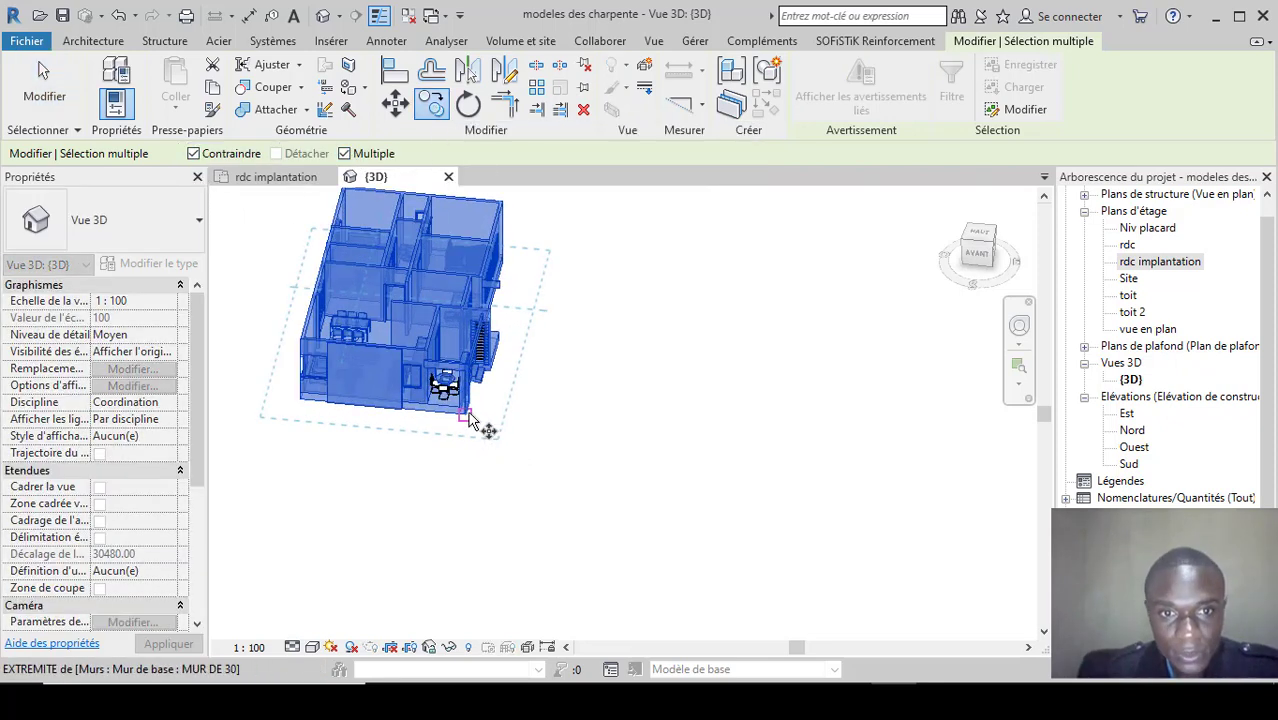
left_click(466, 415)
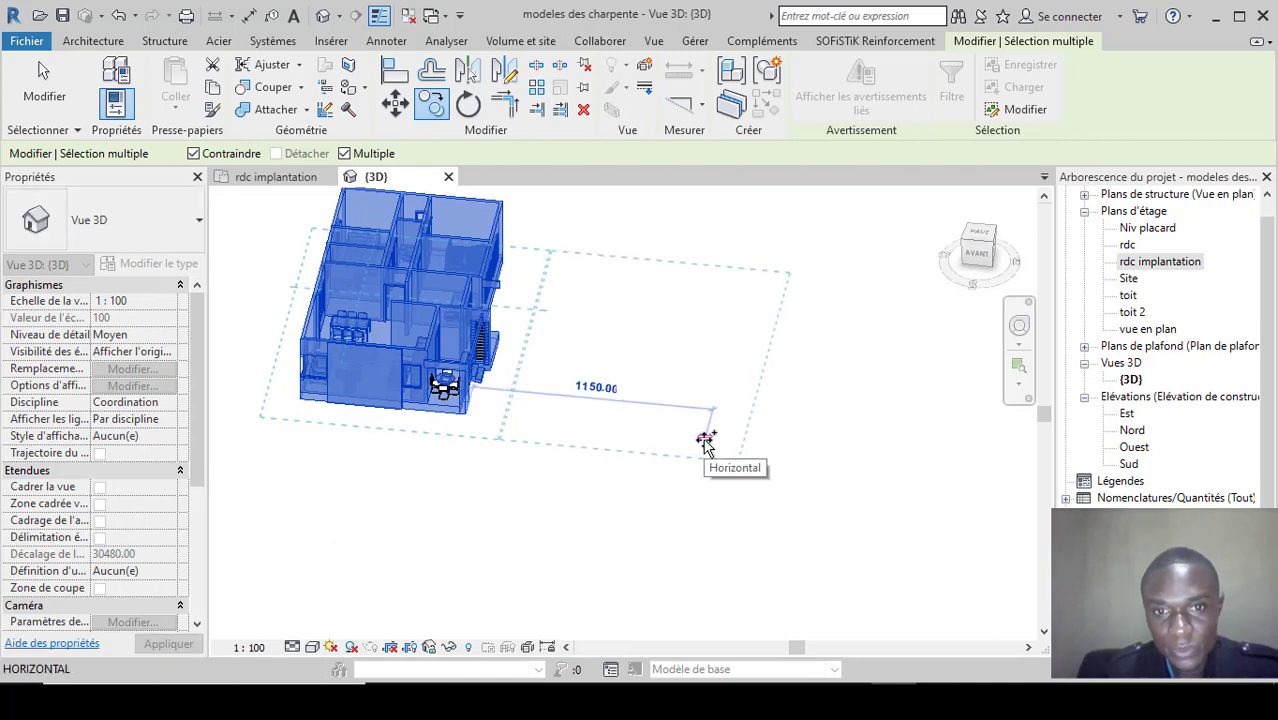
left_click(705, 440)
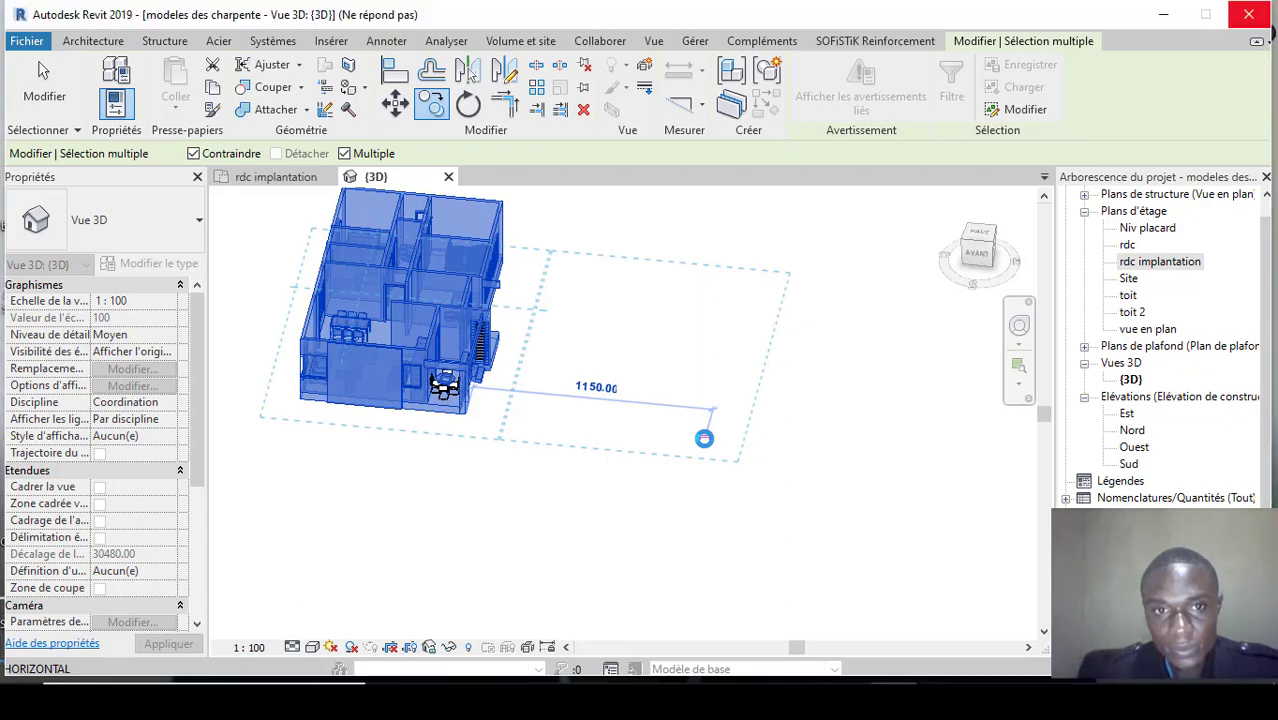
scroll(512, 415, "down", 3)
scroll(512, 415, "down", 3)
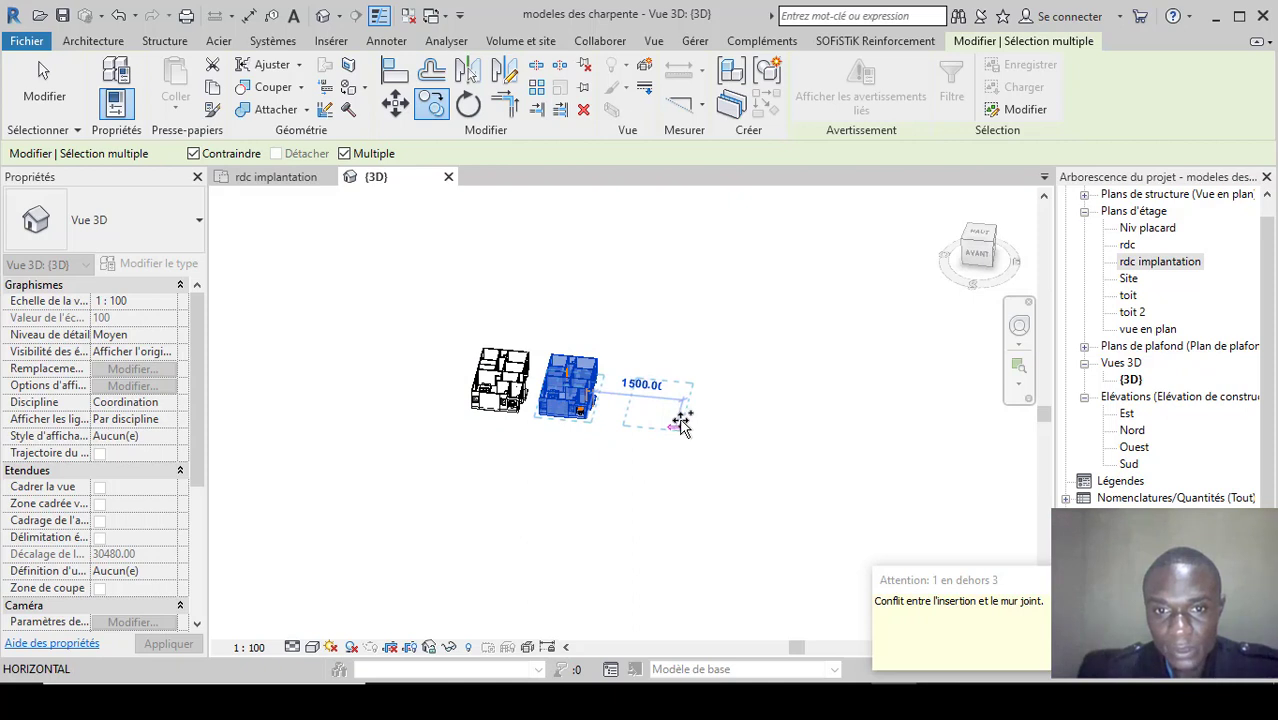
Place four more house copies along the same horizontal row, at successive distances of about 1500, 1500, 1600 and 1500.
left_click(680, 424)
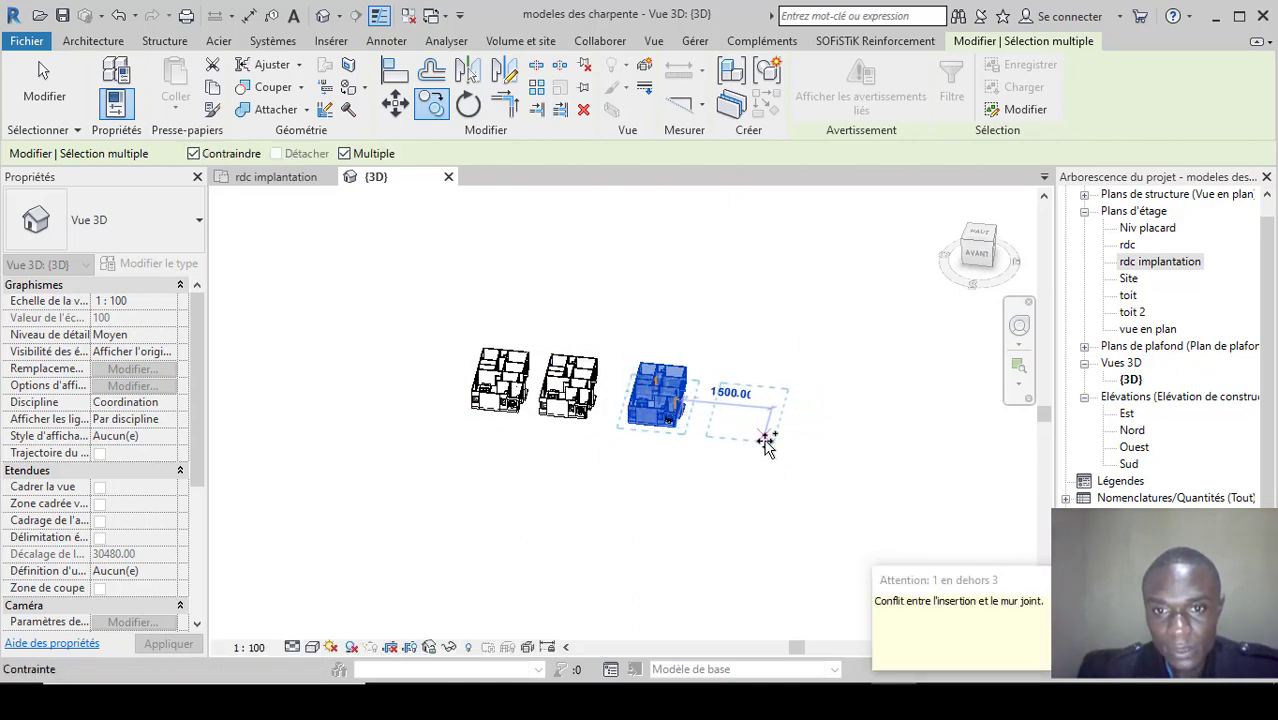
left_click(764, 440)
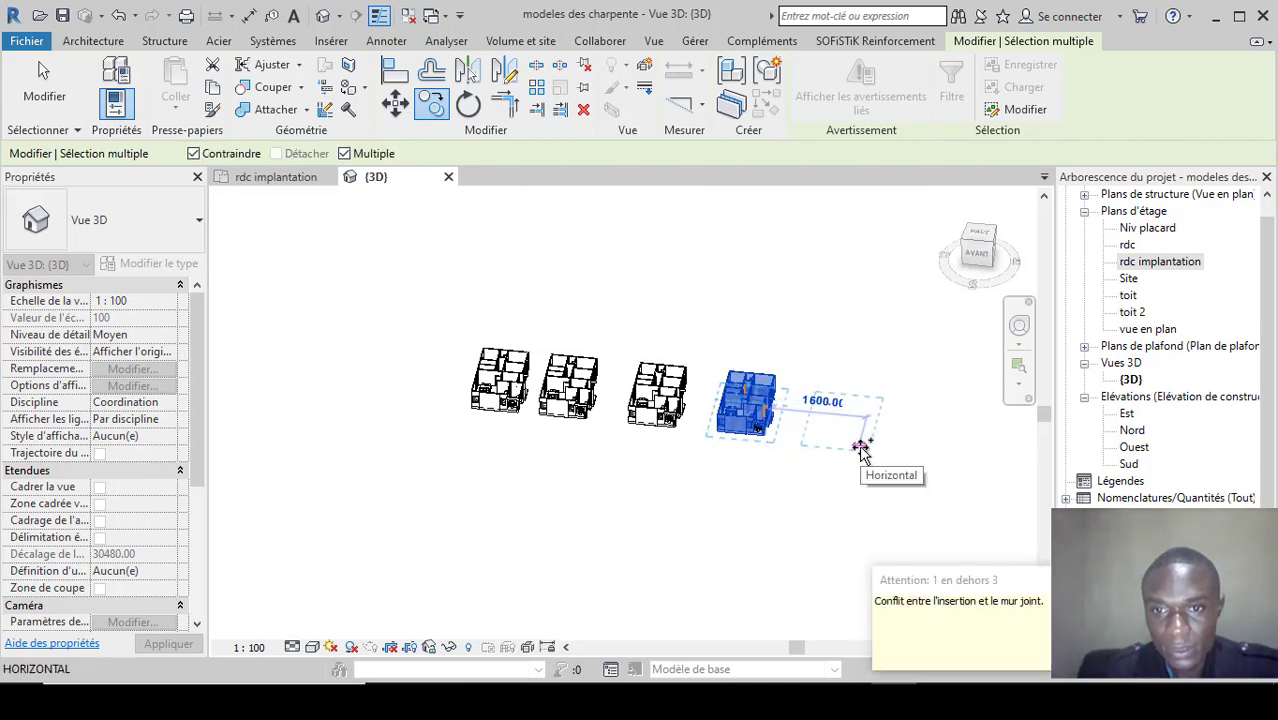
left_click(860, 447)
scroll(560, 428, "down", 3)
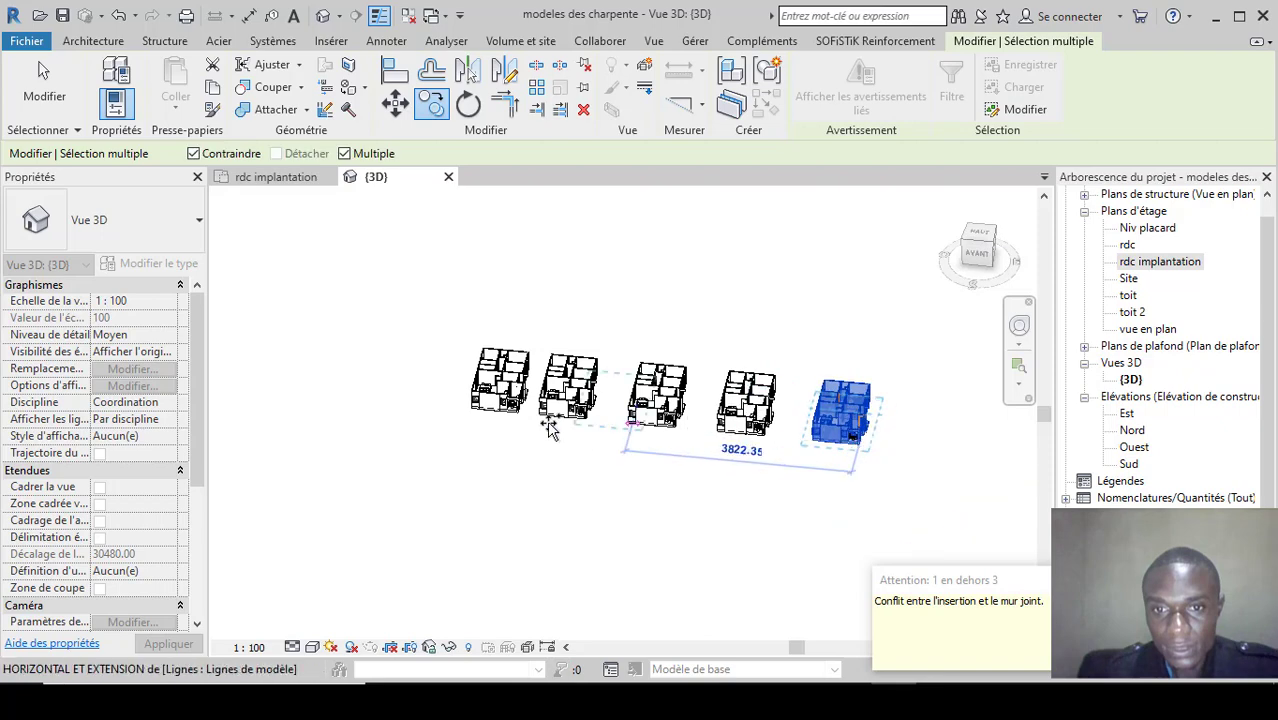
scroll(760, 447, "up", 2)
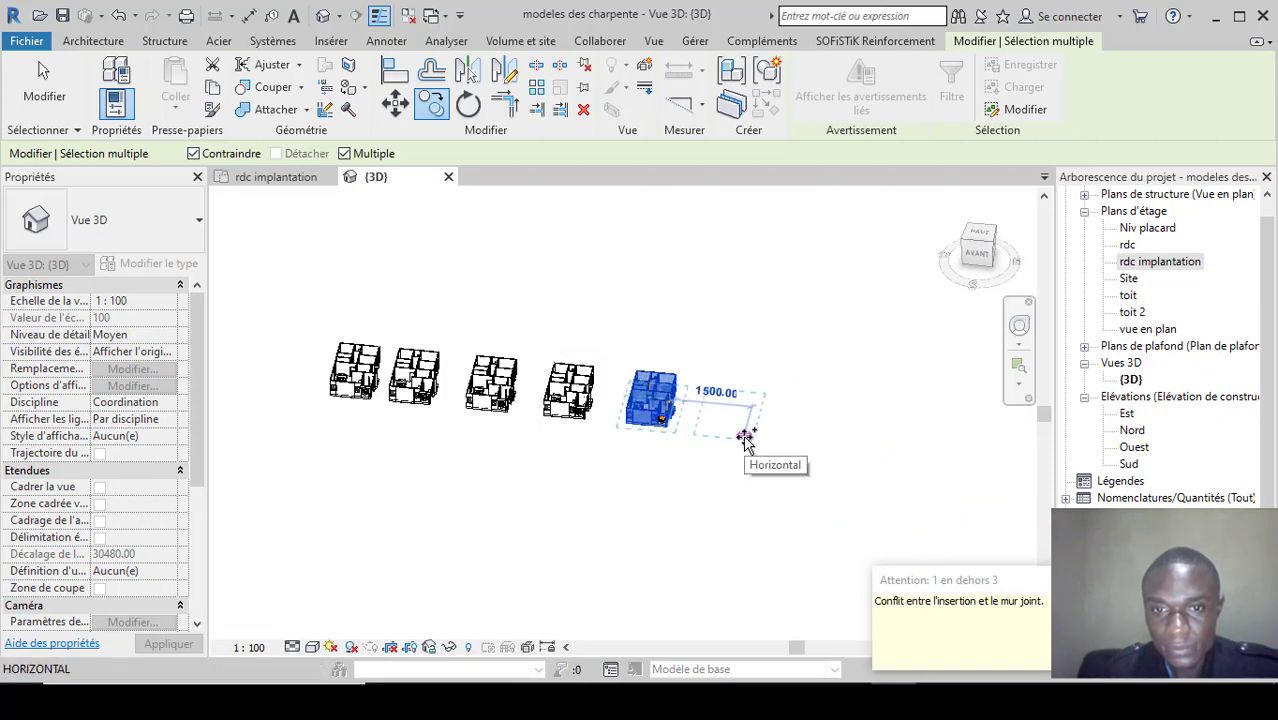
left_click(744, 437)
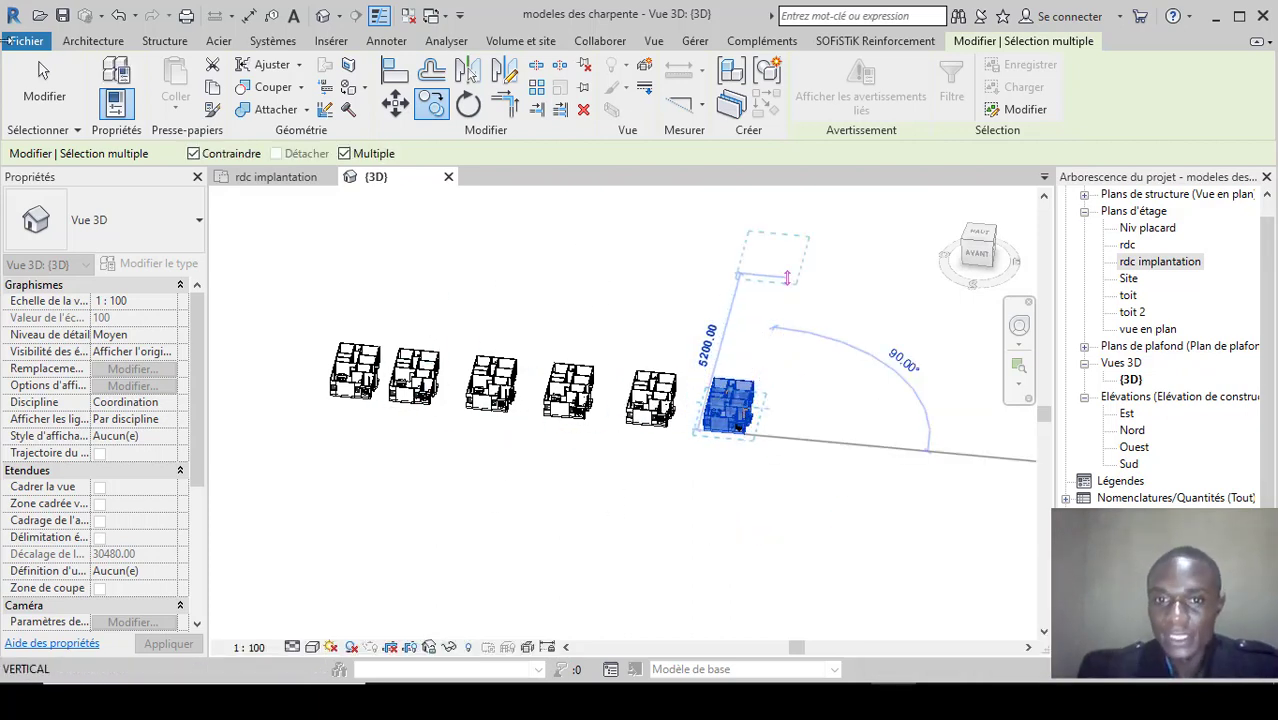
left_click(44, 80)
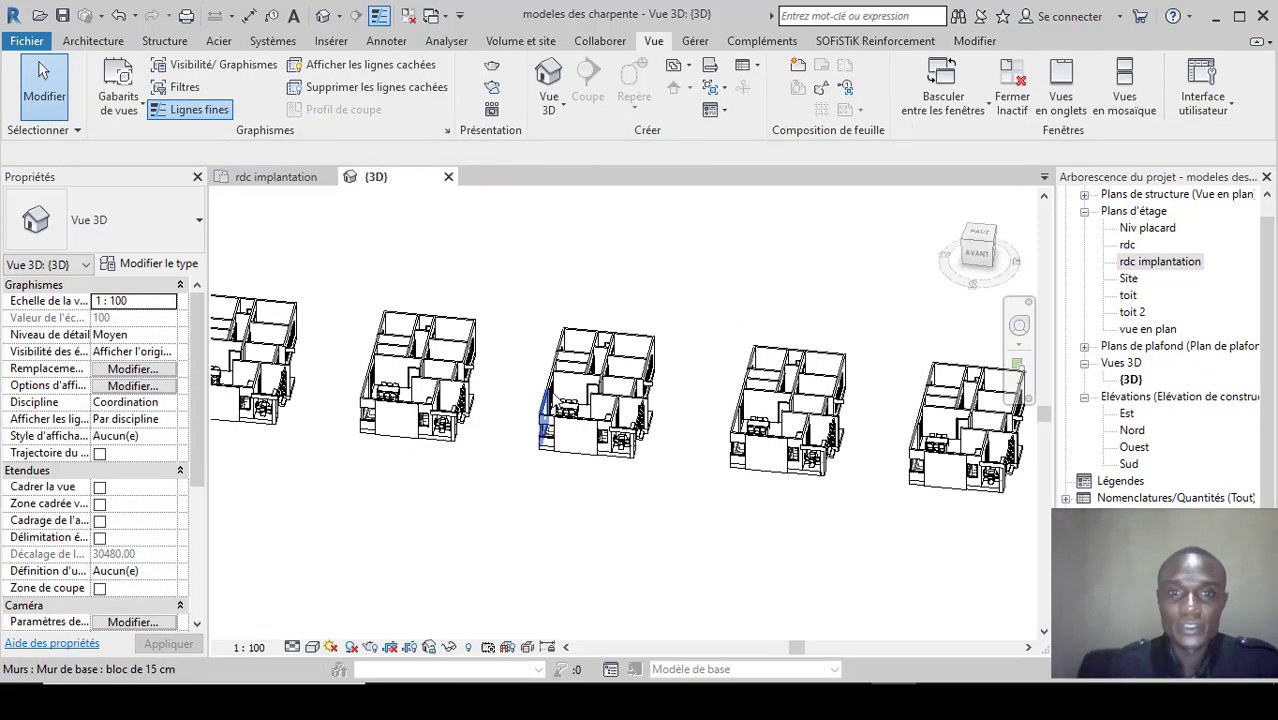
Review the row of houses in 3D and in the rdc implantation floor plan.
scroll(680, 437, "up", 3)
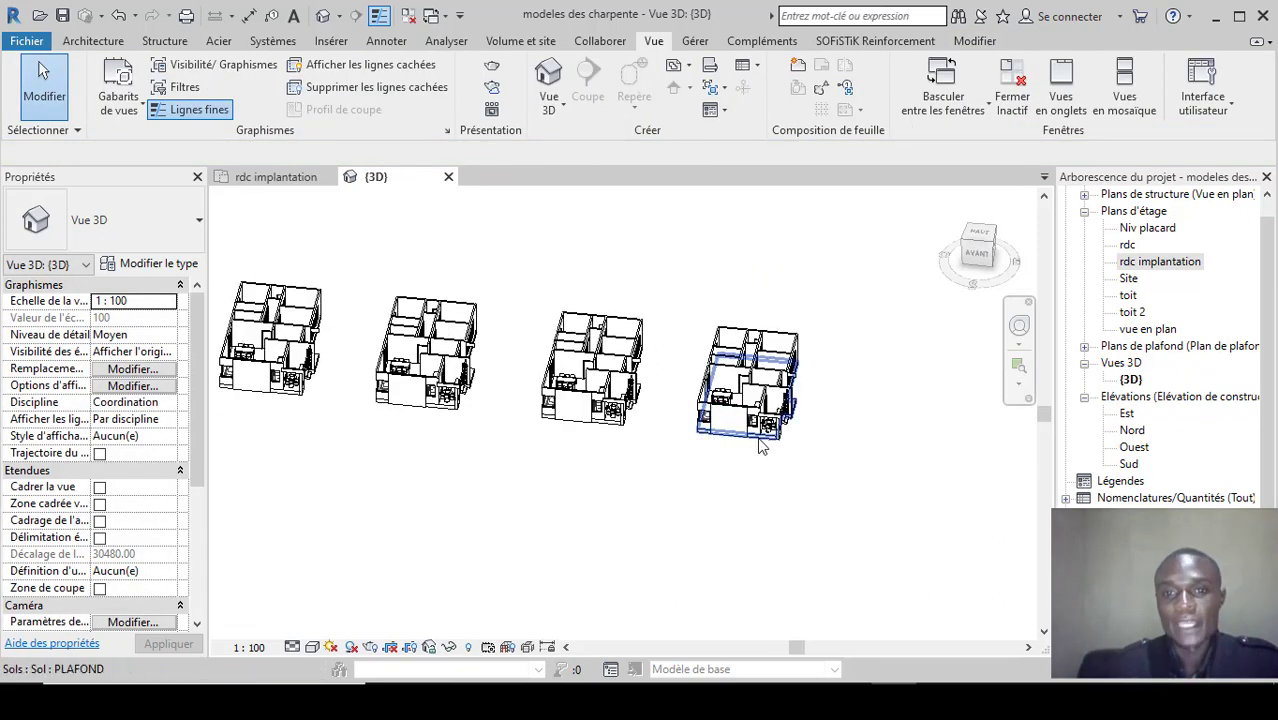
scroll(770, 430, "down", 1)
scroll(786, 400, "down", 2)
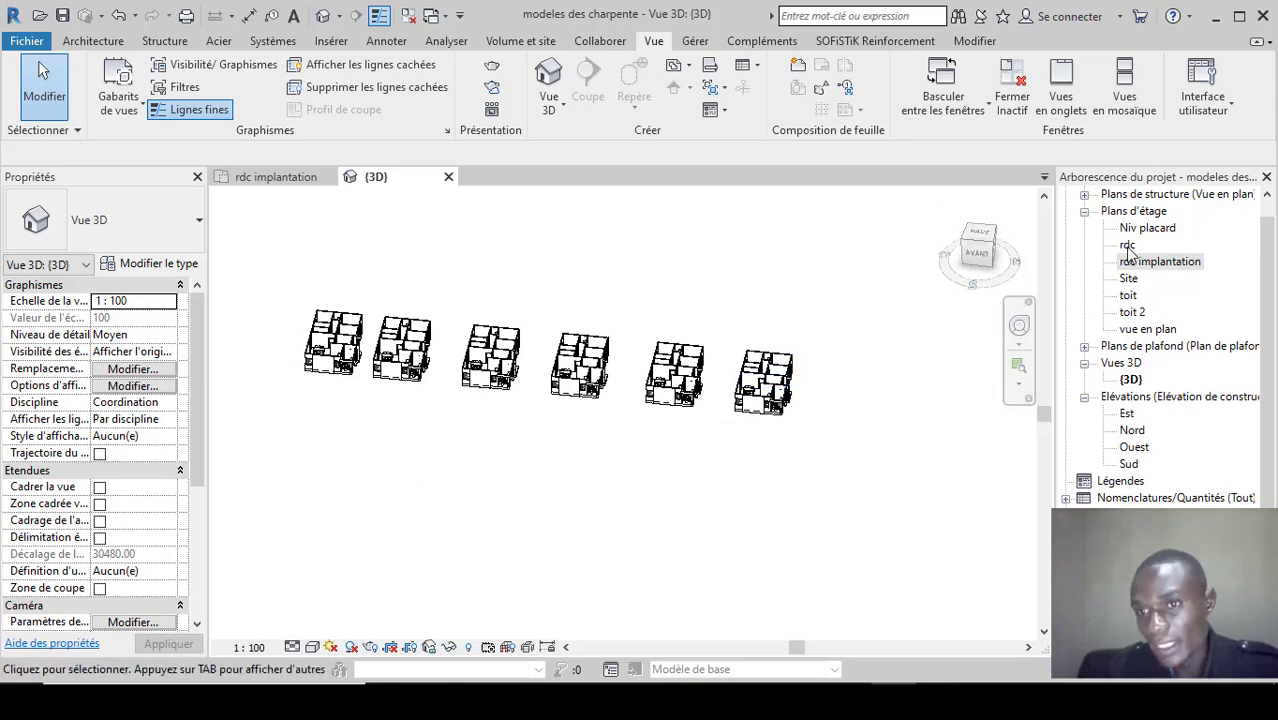
double_click(1158, 262)
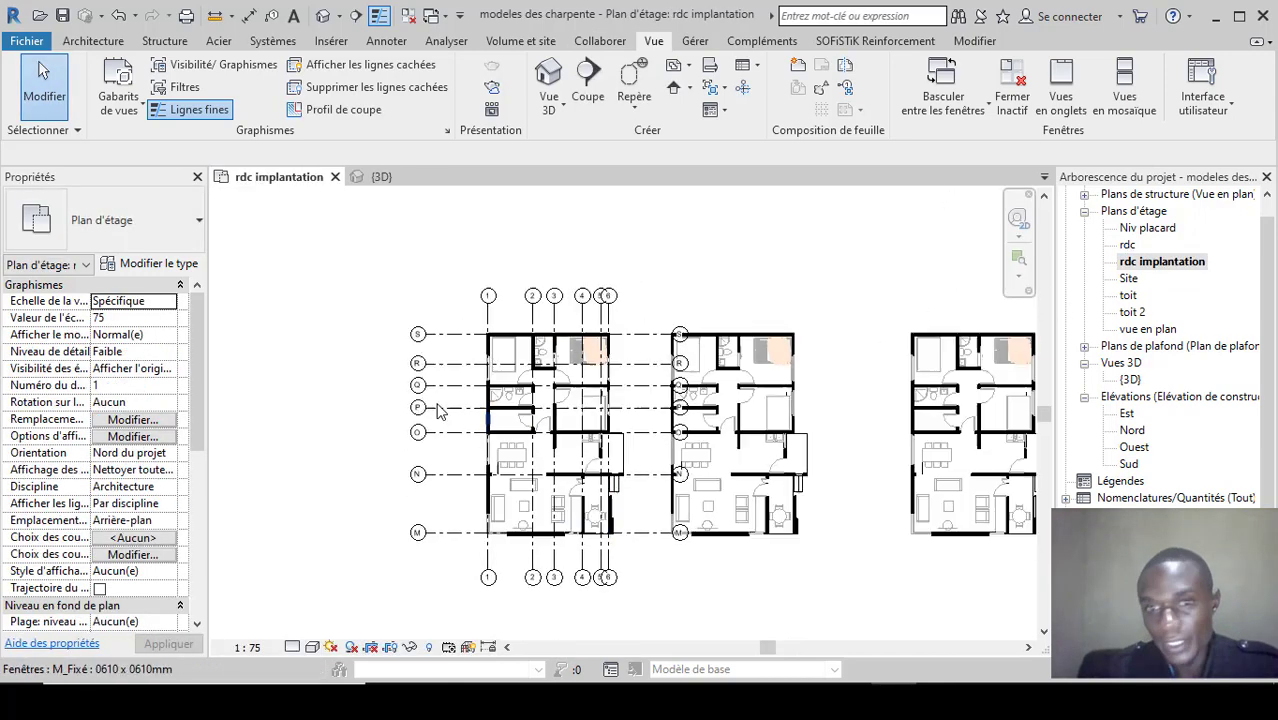
scroll(521, 420, "down", 3)
scroll(787, 416, "up", 6)
scroll(900, 420, "down", 3)
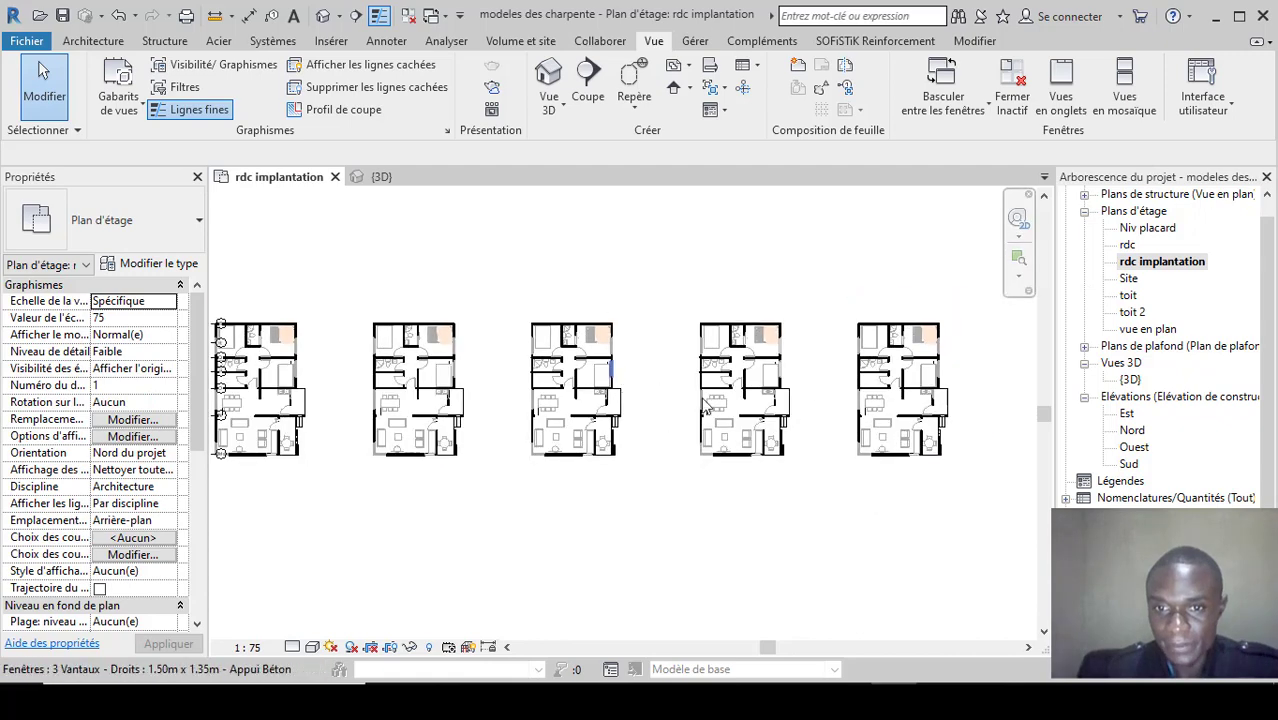
scroll(950, 433, "up", 3)
scroll(950, 433, "down", 3)
scroll(850, 445, "up", 3)
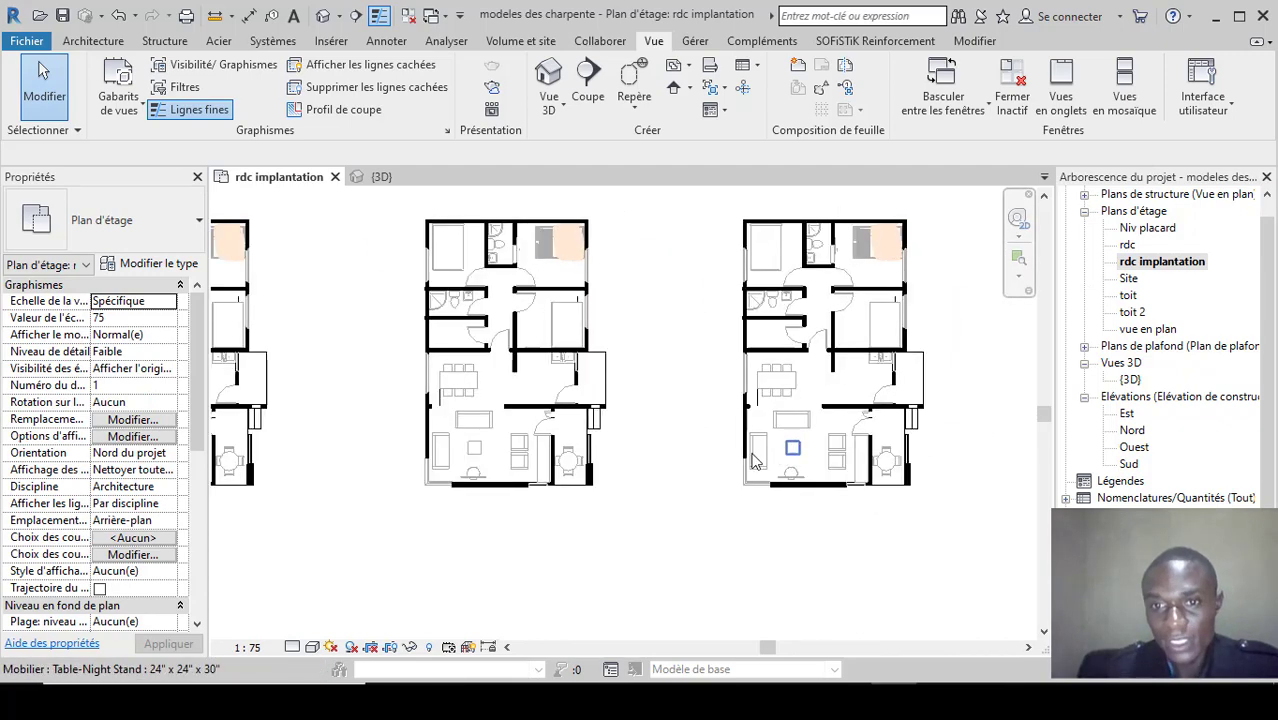
scroll(742, 462, "down", 5)
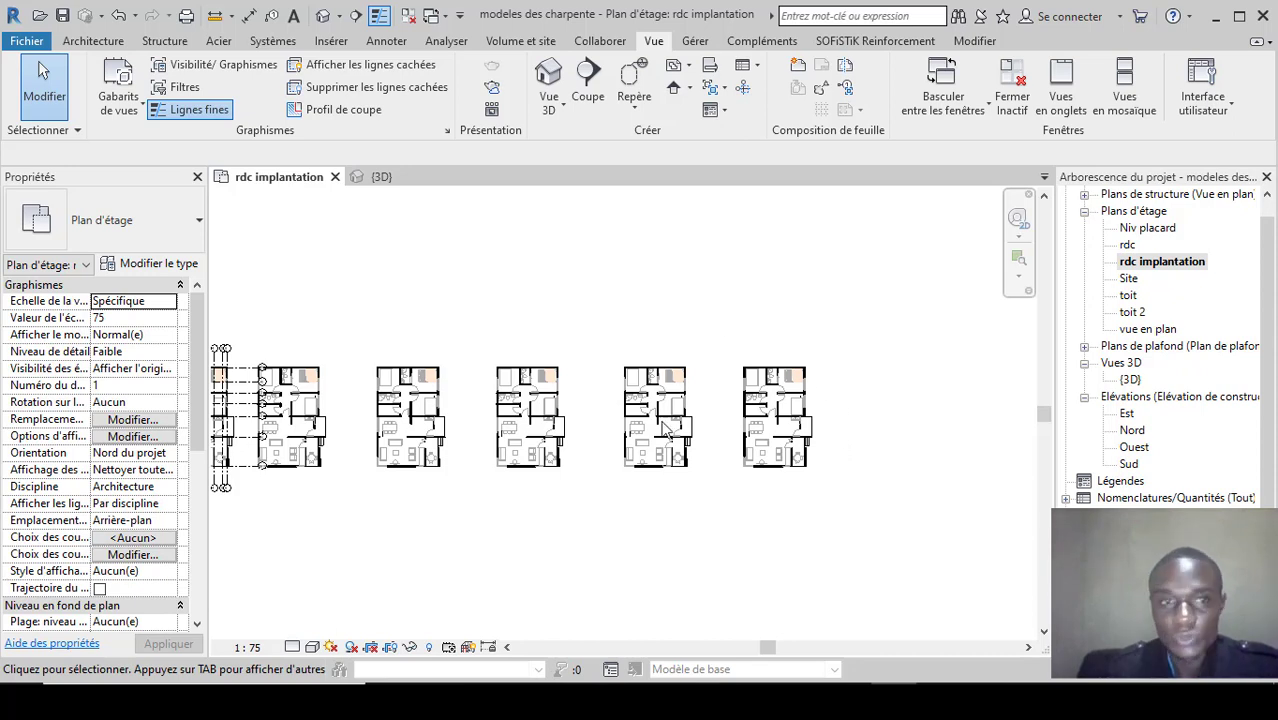
Start a footprint roof (Toit par tracé) placed on the toit level.
left_click(95, 41)
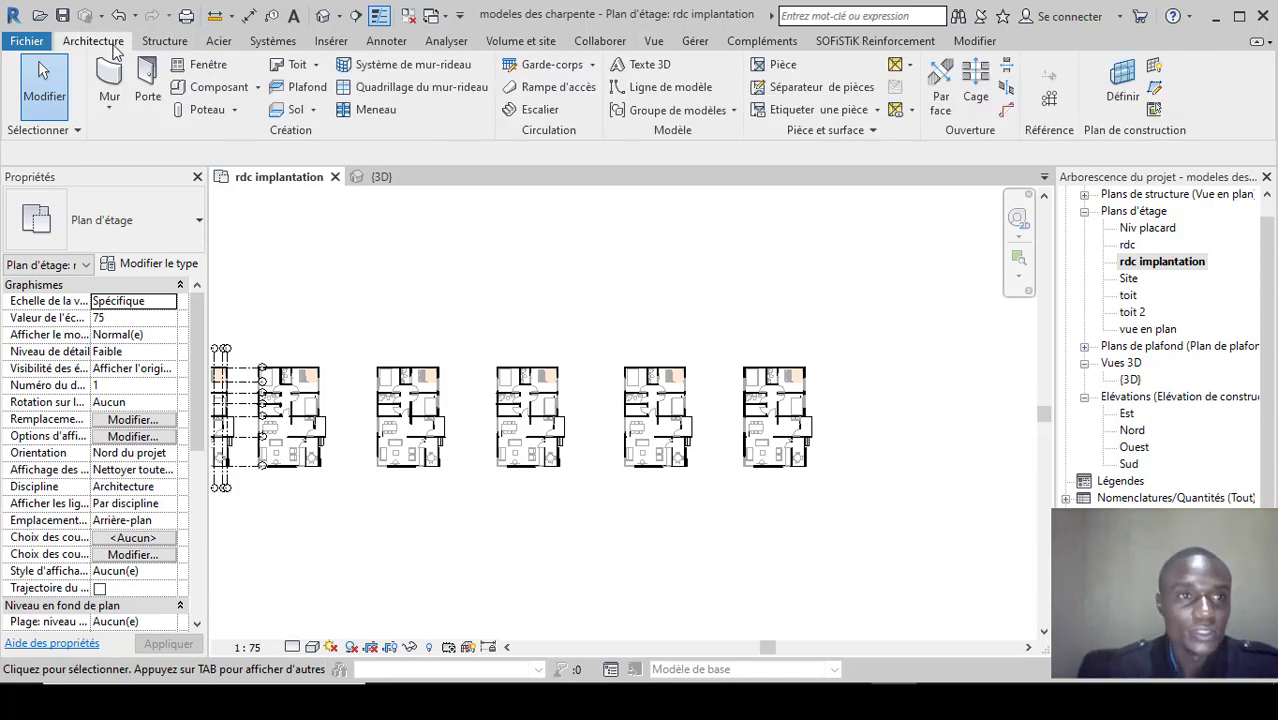
left_click(316, 64)
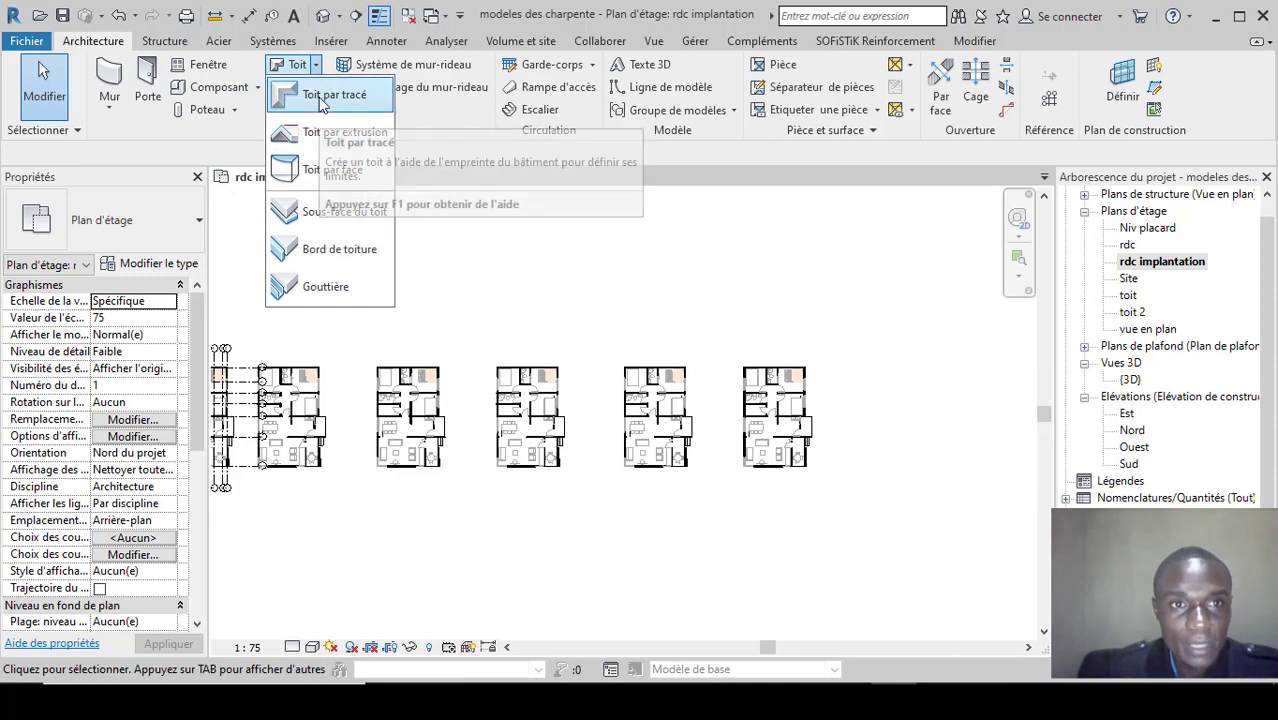
left_click(322, 100)
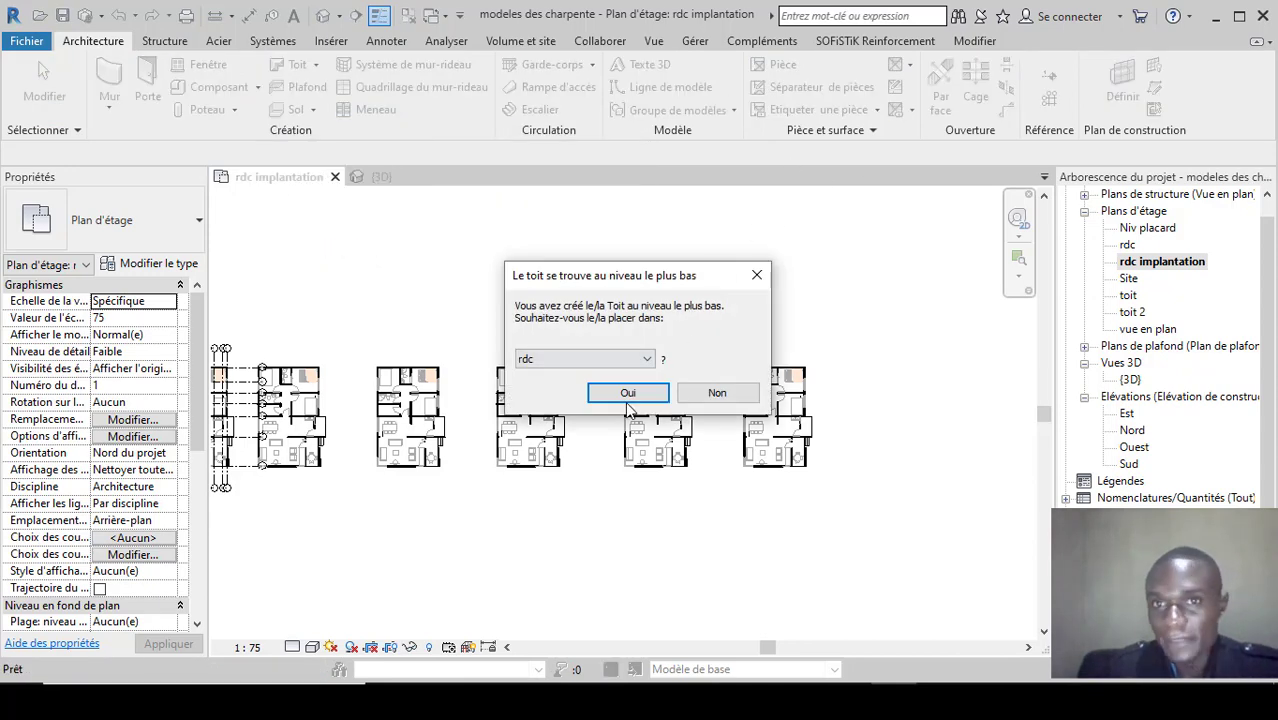
left_click(633, 358)
left_click(600, 407)
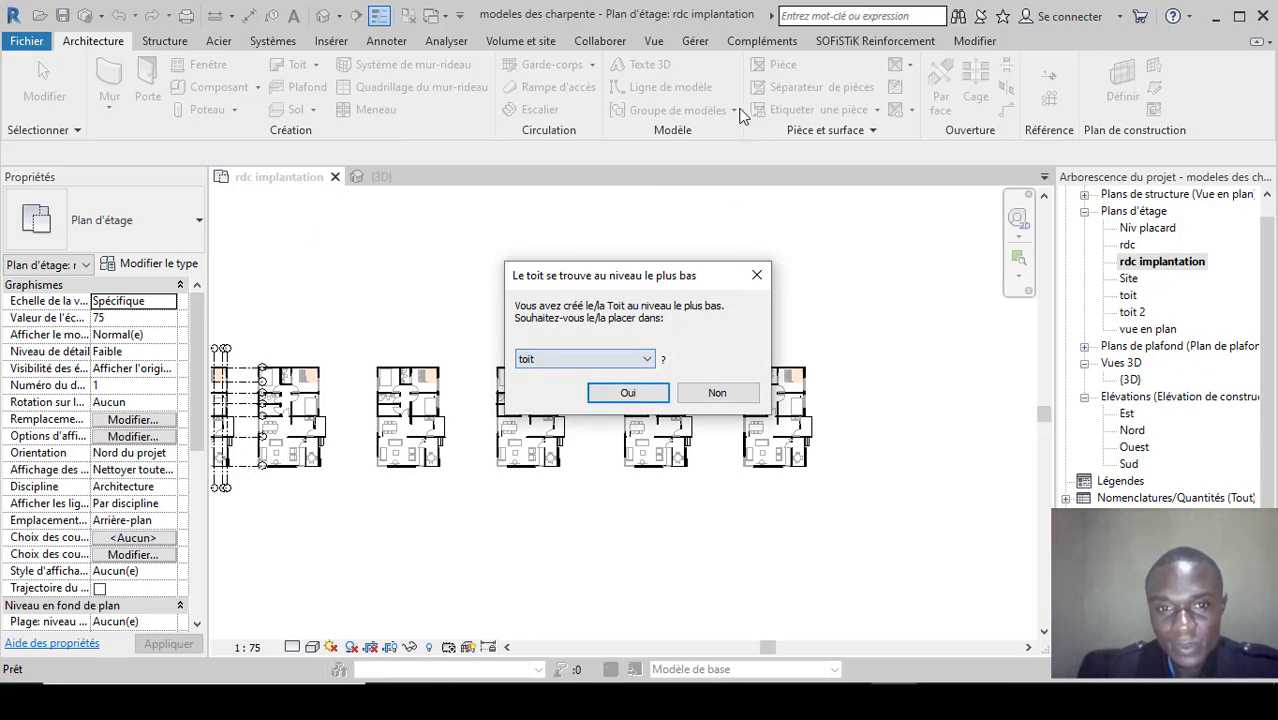
left_click(628, 392)
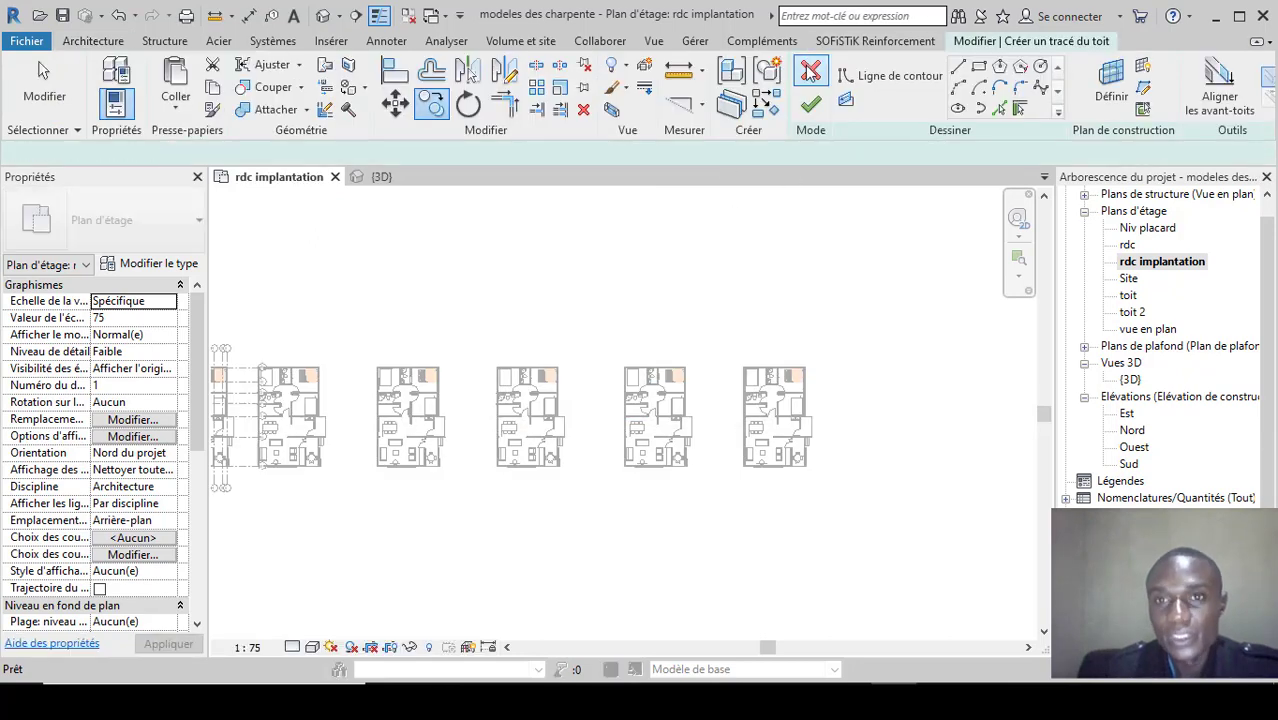
Sketch a rectangular roof outline around the last house in the row with a 60 offset from its outer walls.
scroll(752, 350, "up", 2)
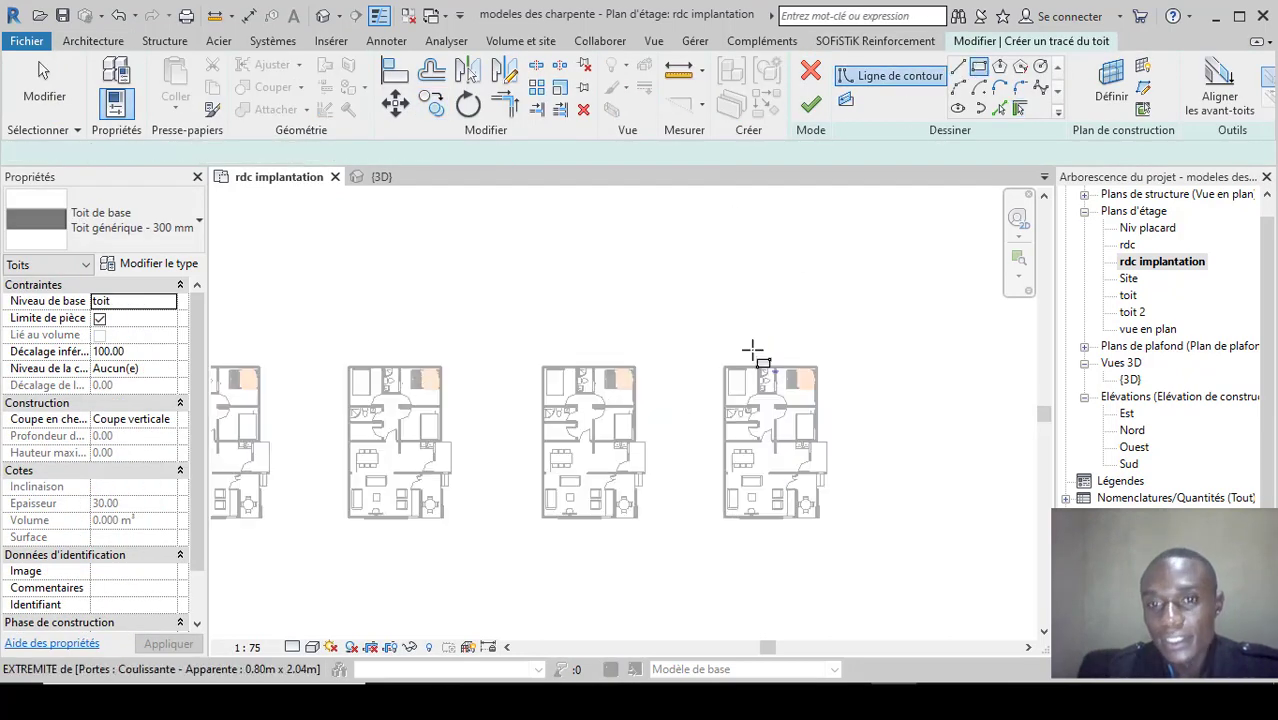
scroll(752, 350, "up", 1)
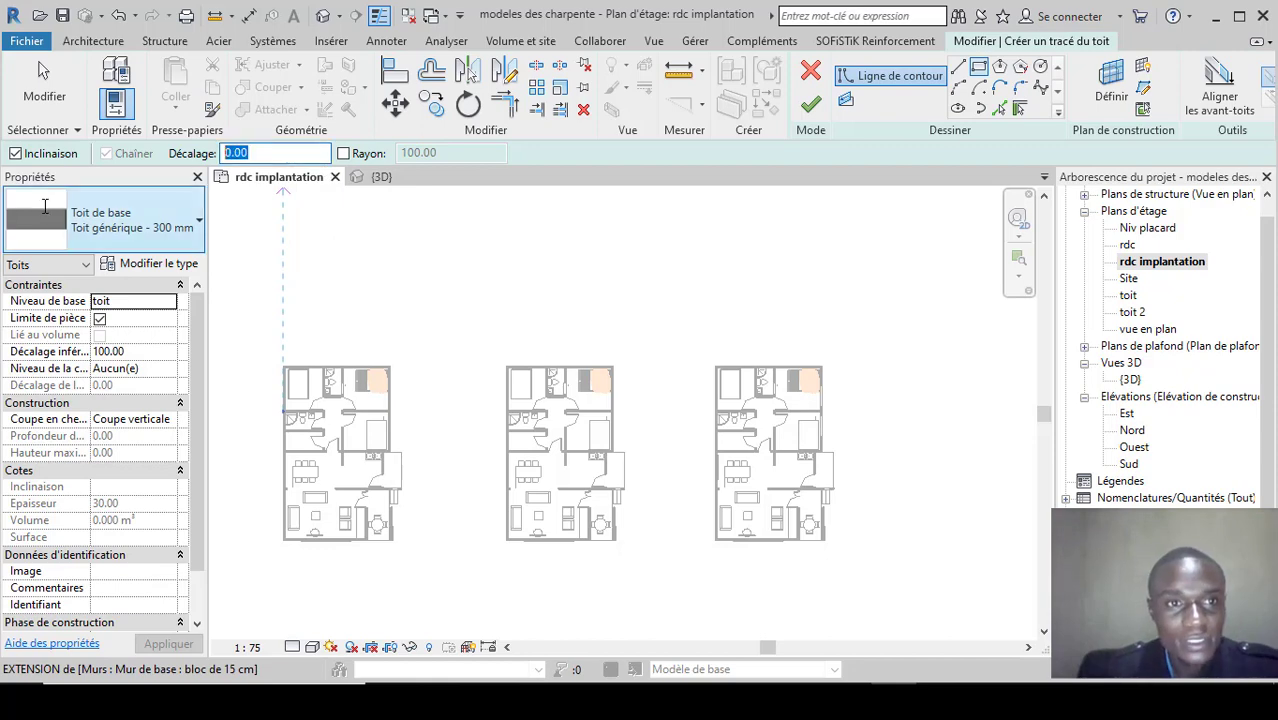
type("60")
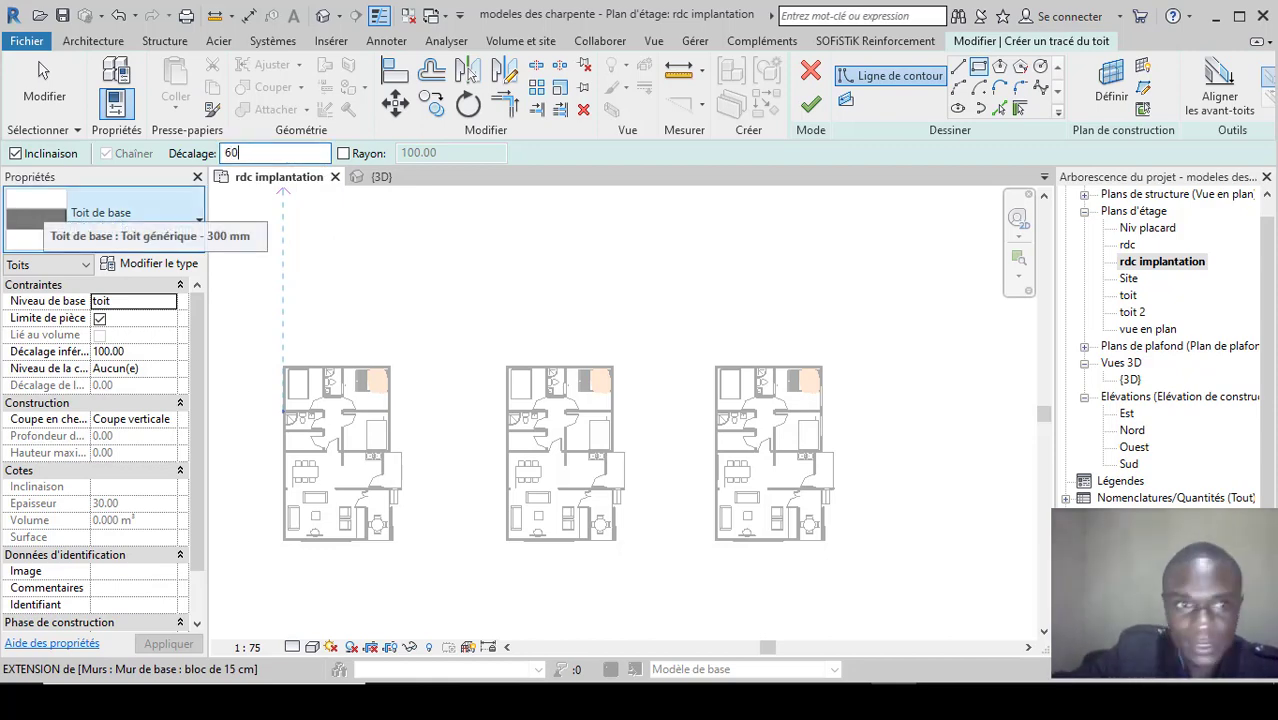
key("Return")
scroll(741, 375, "up", 4)
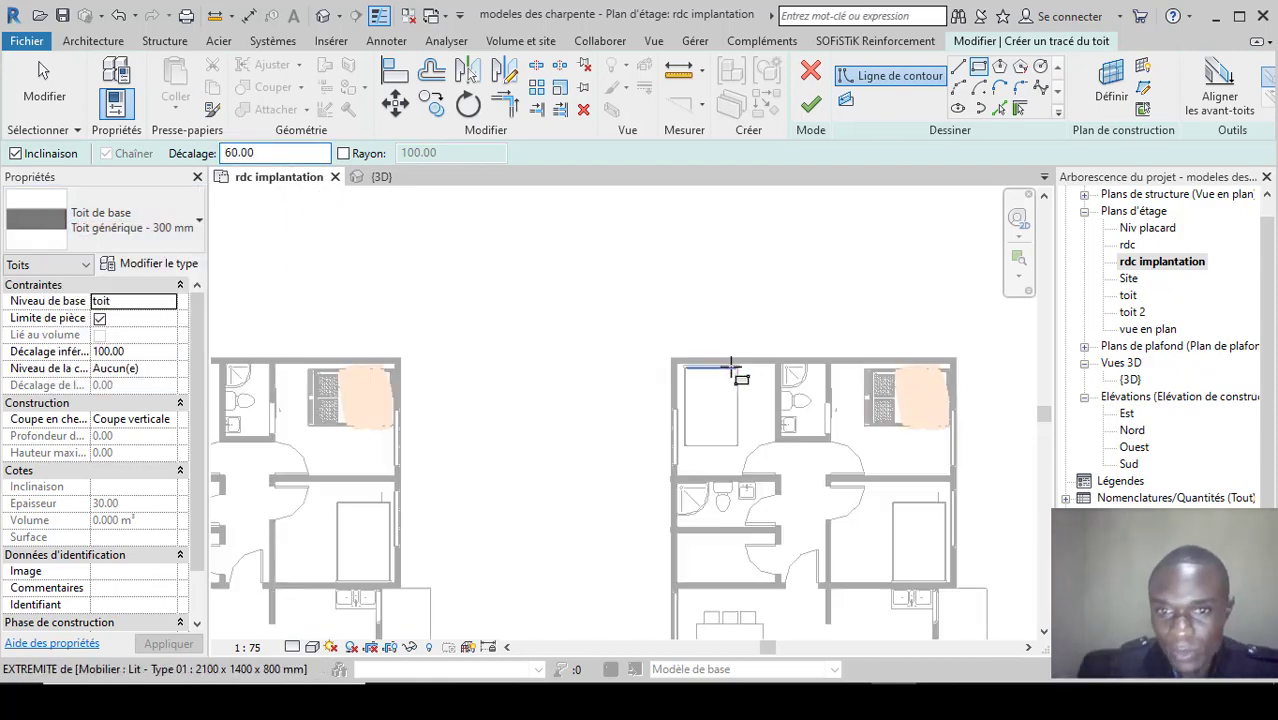
scroll(741, 375, "down", 2)
left_click(659, 360)
scroll(771, 545, "down", 2)
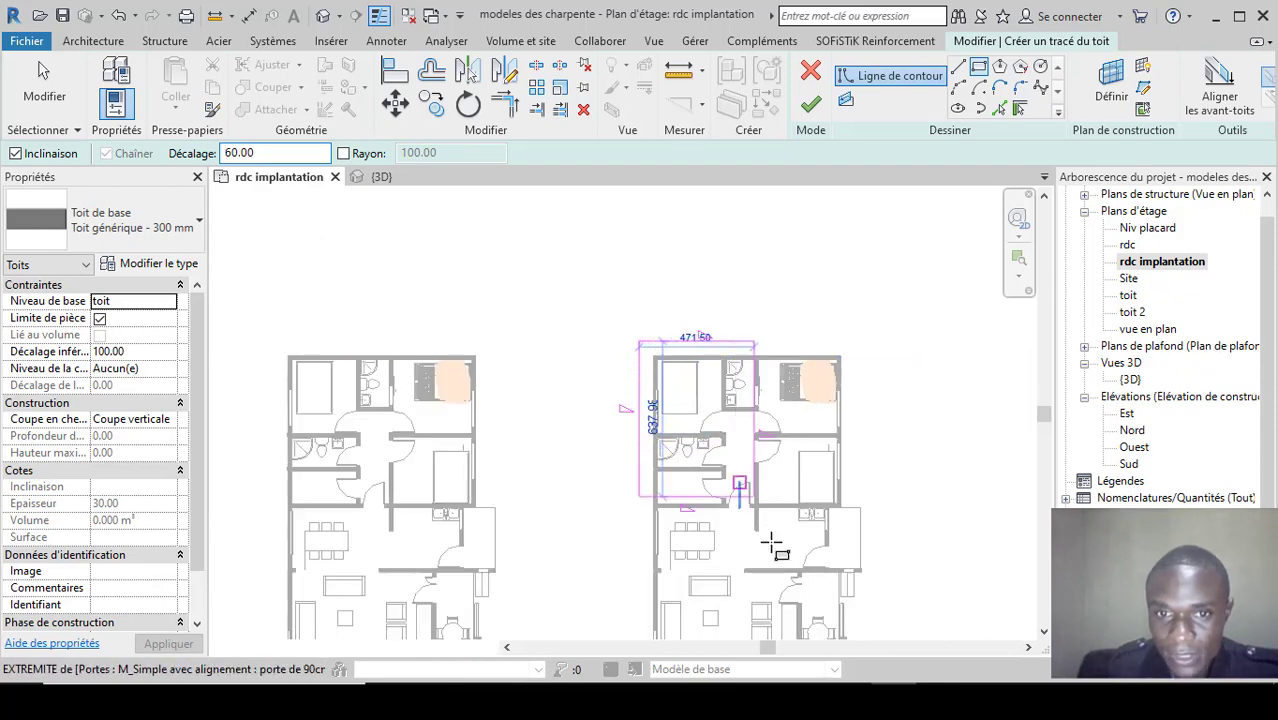
scroll(815, 520, "up", 3)
scroll(845, 560, "down", 3)
scroll(845, 552, "up", 3)
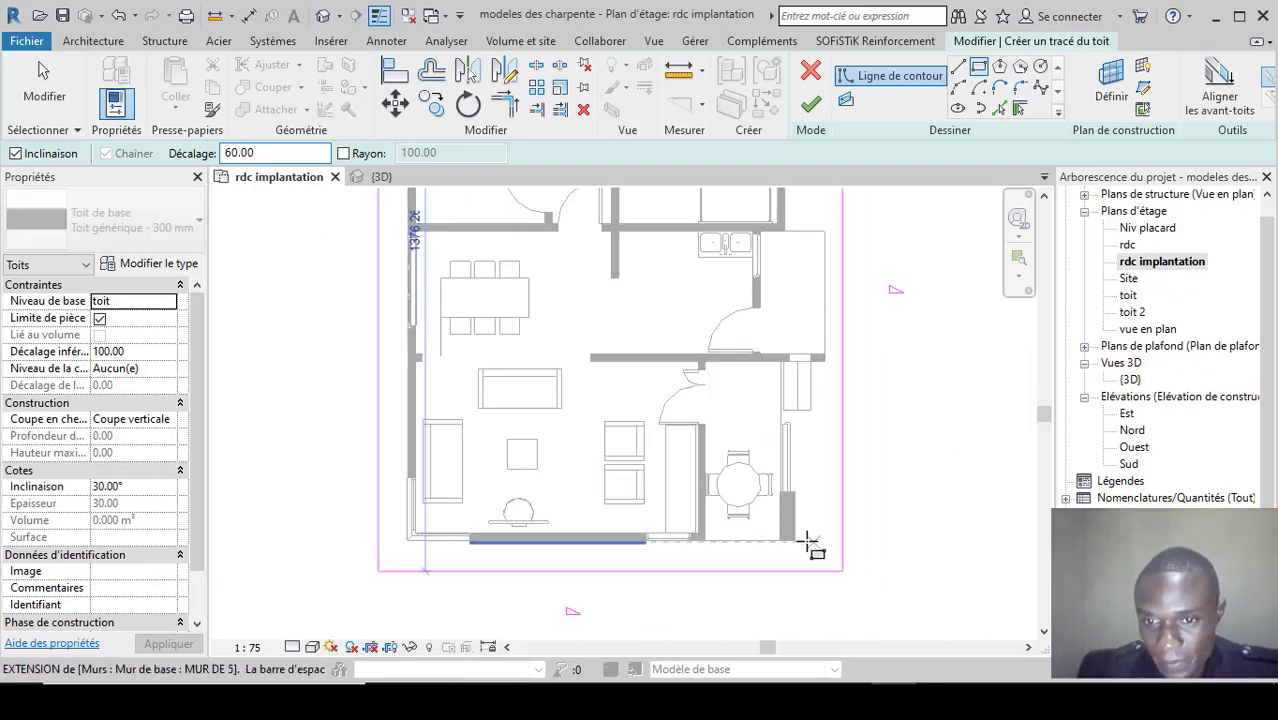
left_click(800, 540)
scroll(808, 543, "down", 4)
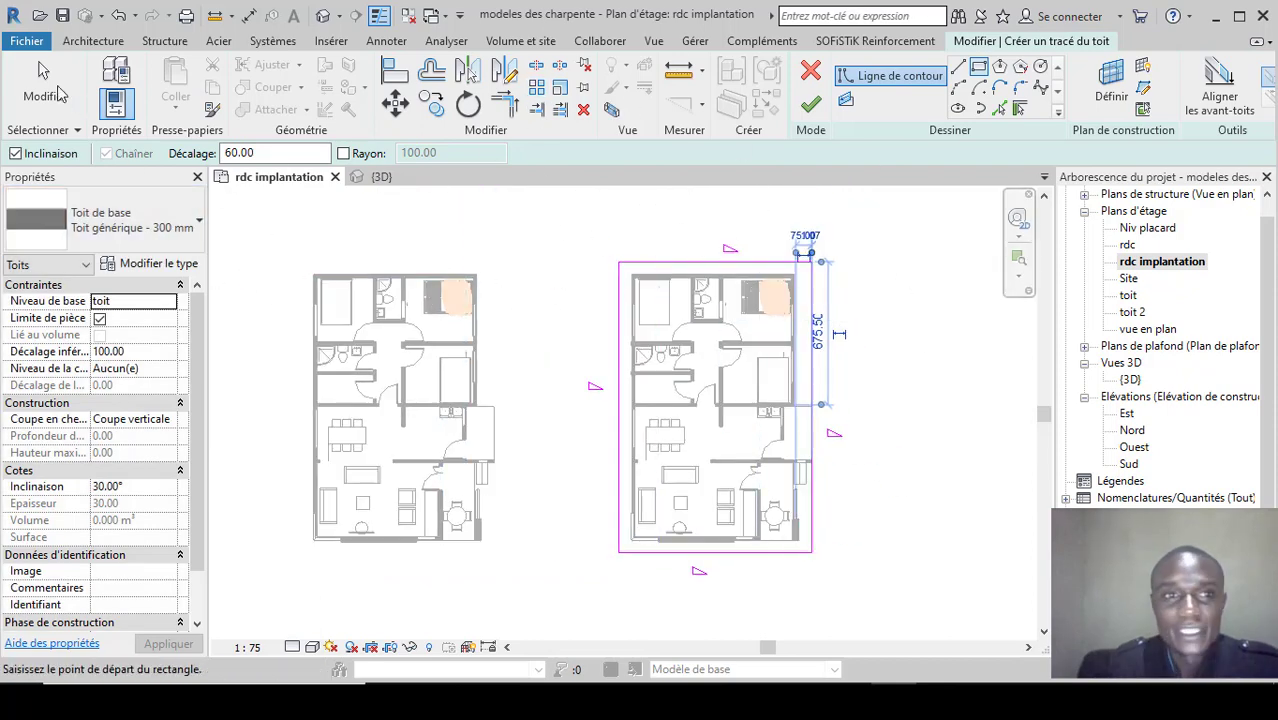
key("Escape")
key("Escape")
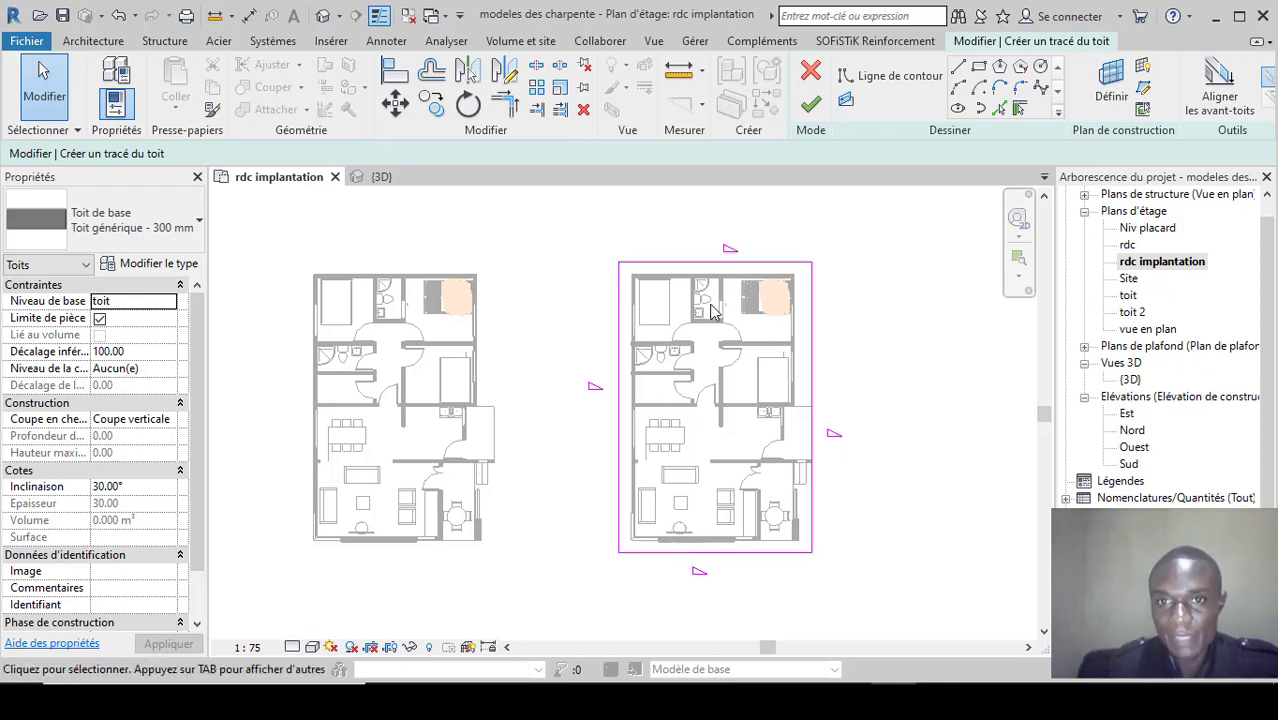
Remove the slope definition from the upper, lower and left edges of the roof outline.
left_click(745, 265)
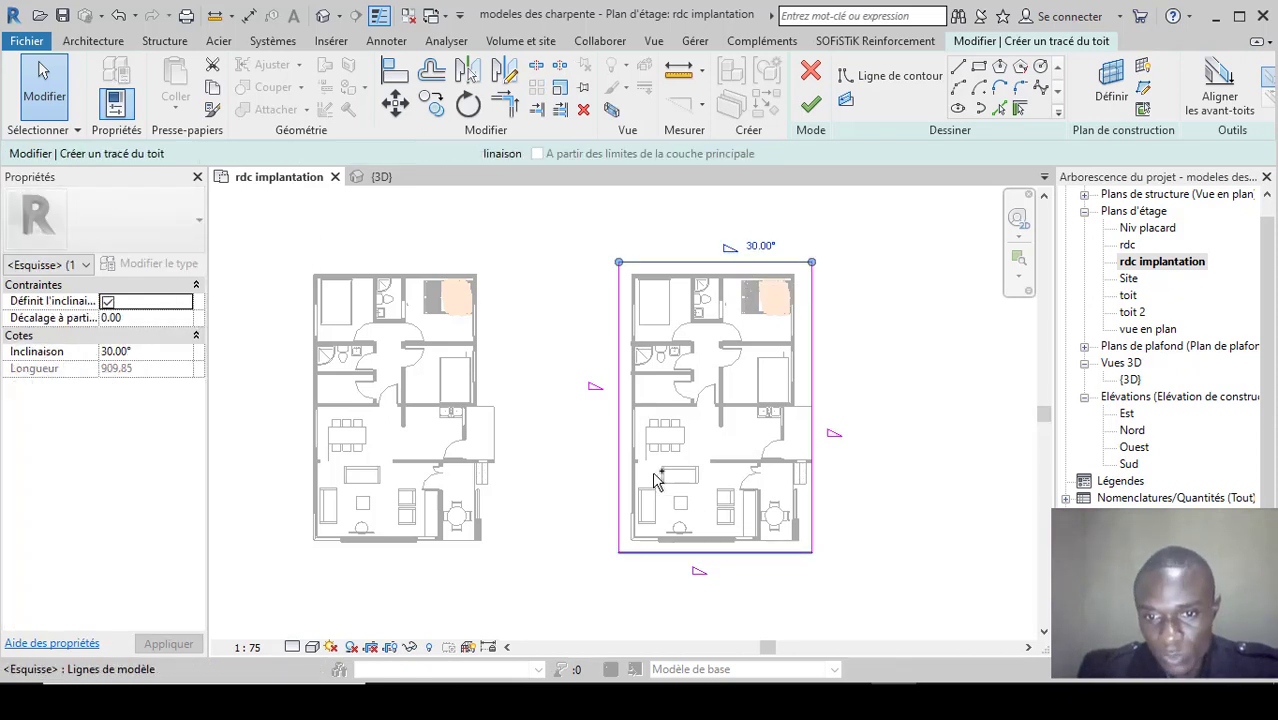
left_click(619, 405, "ctrl")
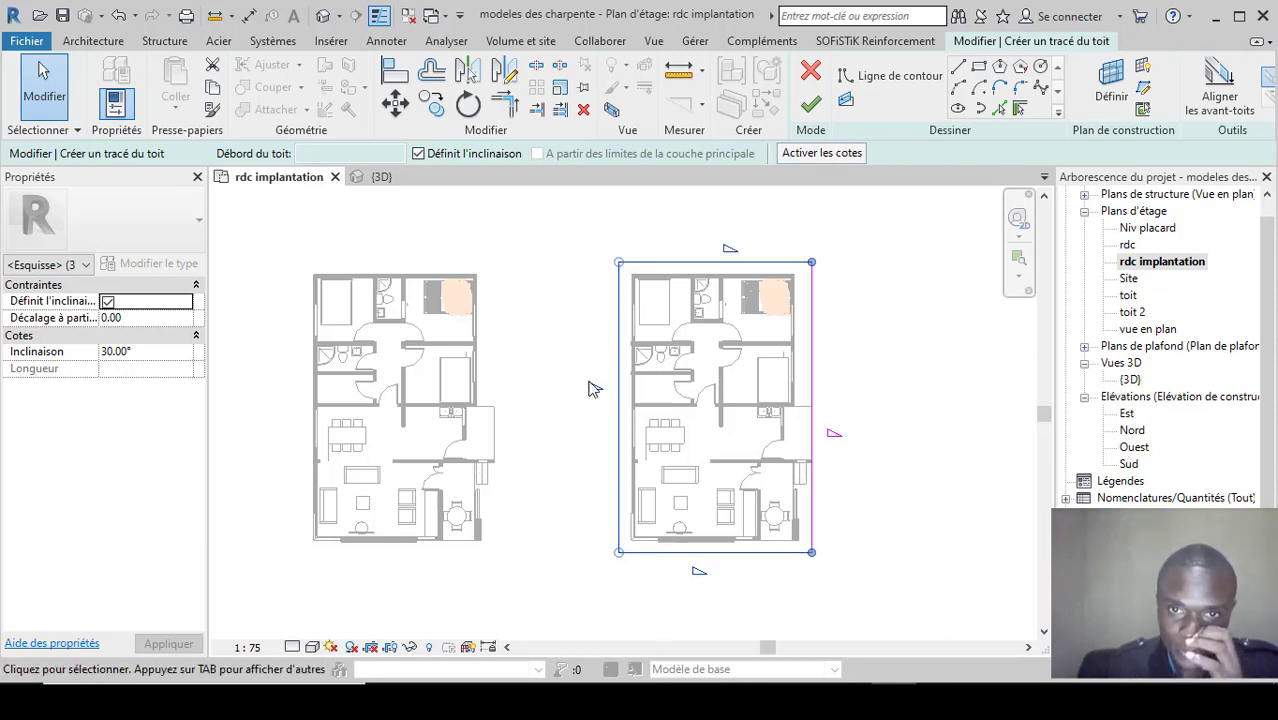
left_click(107, 302)
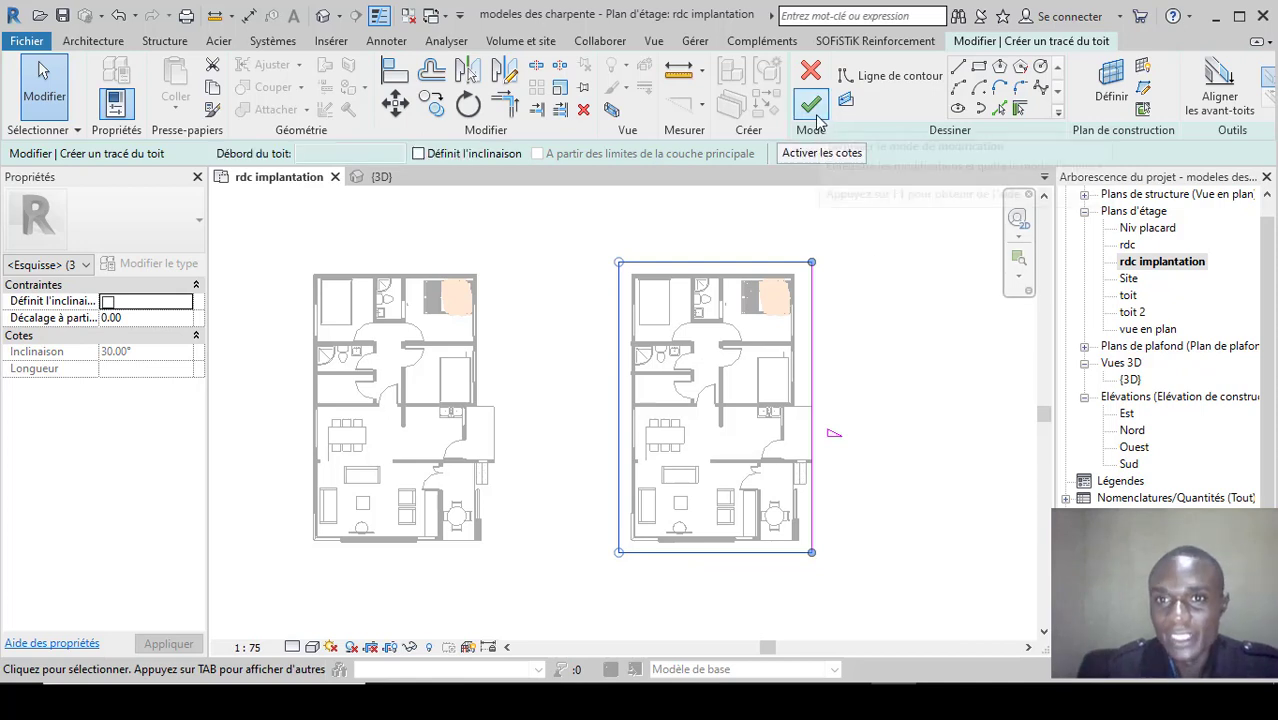
Set the right roof edge's slope to 10° and finish the roof sketch.
left_click(813, 373)
left_click(159, 352)
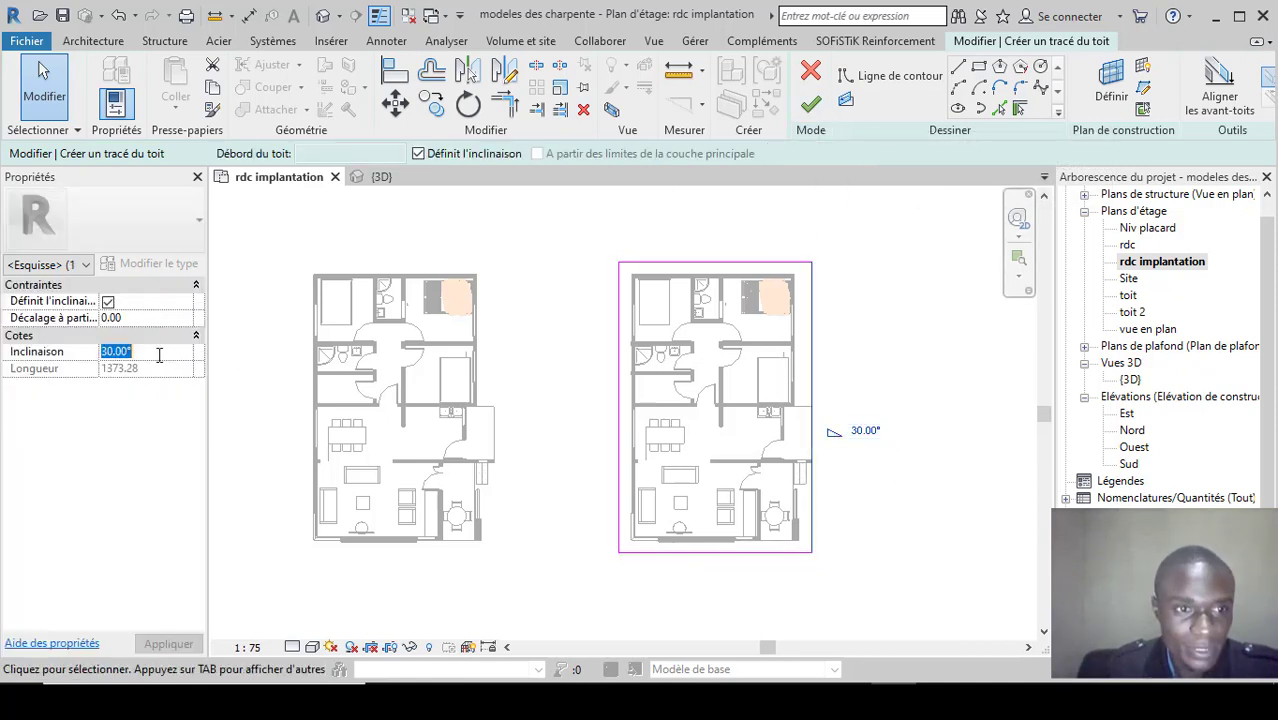
type("10")
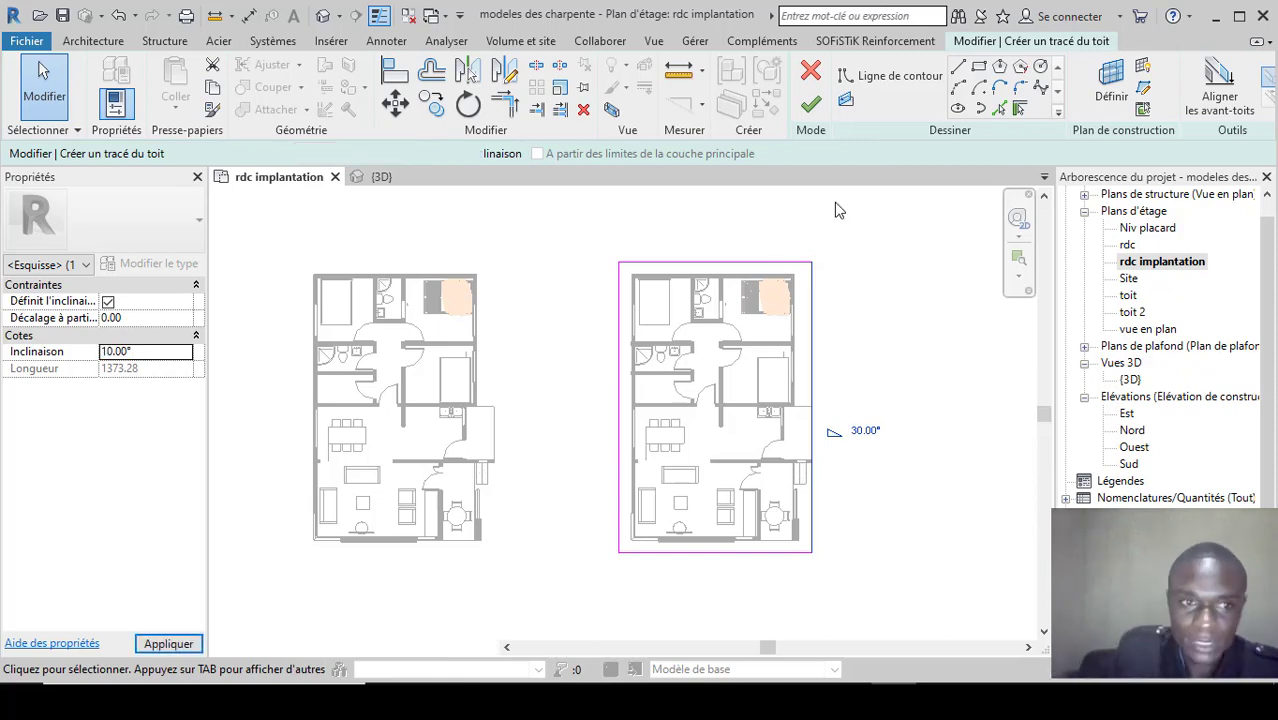
left_click(811, 104)
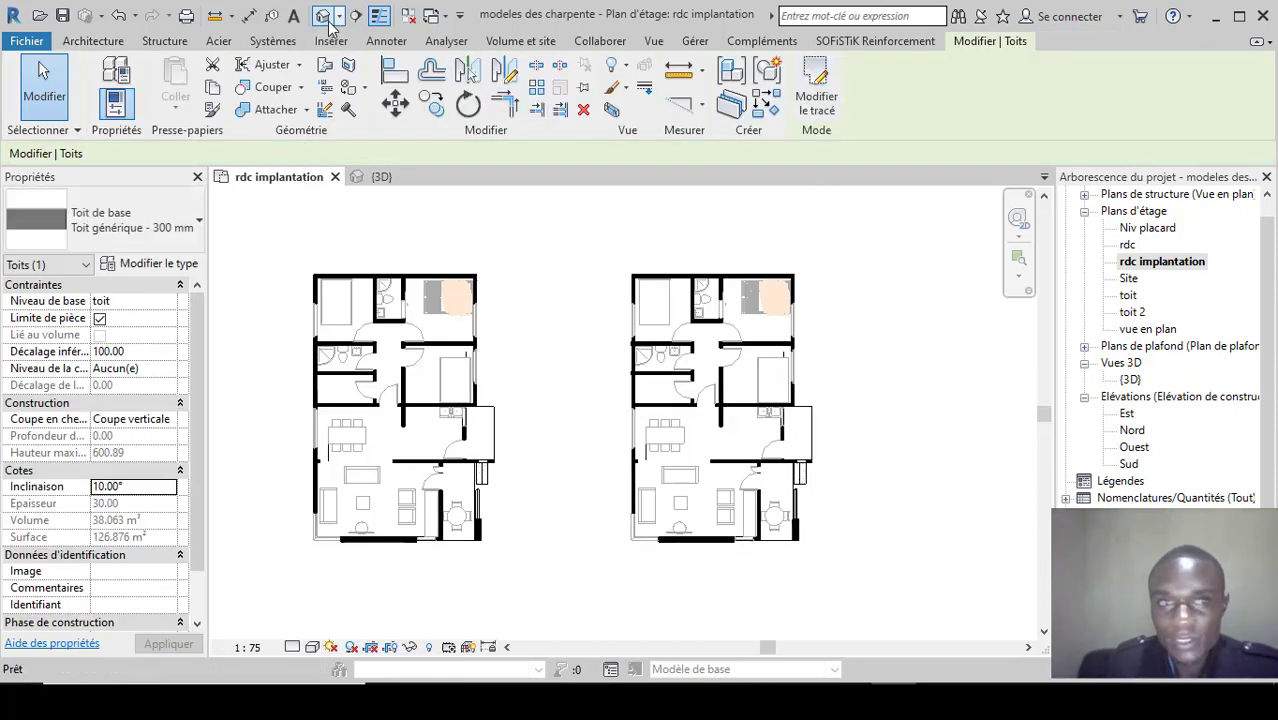
Switch to the 3D view and set the new roof's base offset to 0.
left_click(323, 15)
scroll(770, 410, "up", 5)
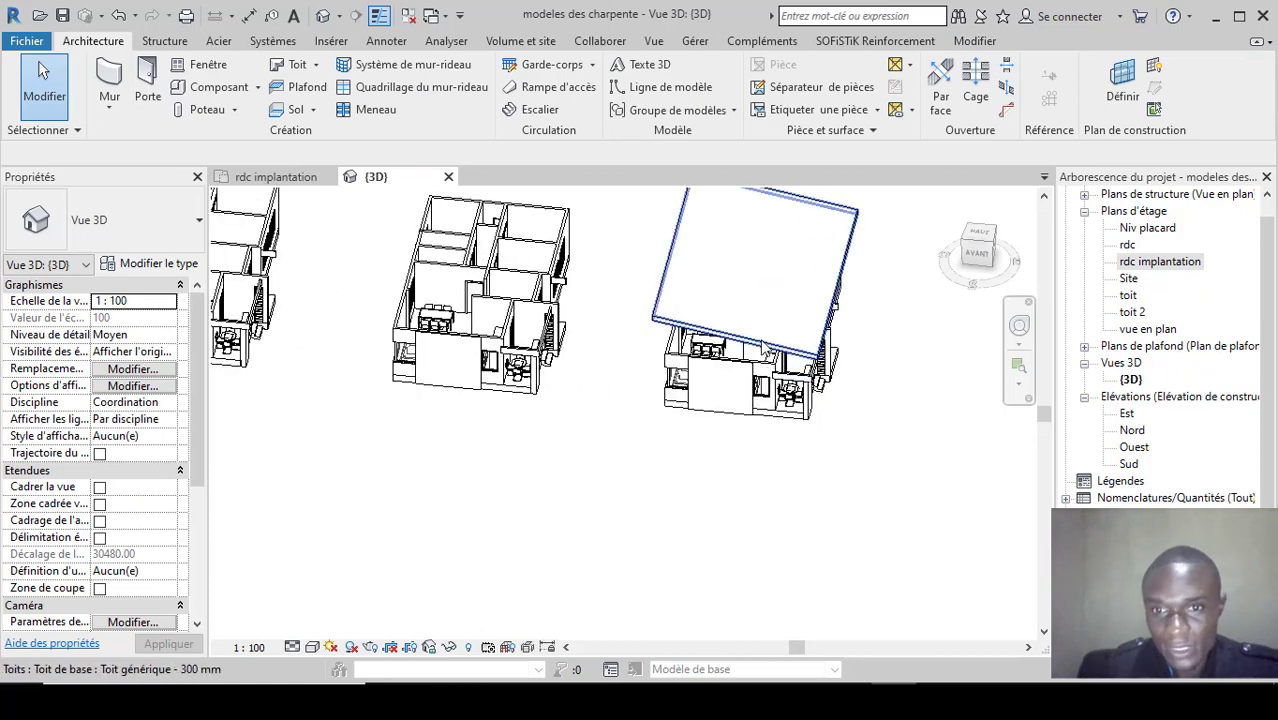
left_click(760, 250)
left_click(135, 351)
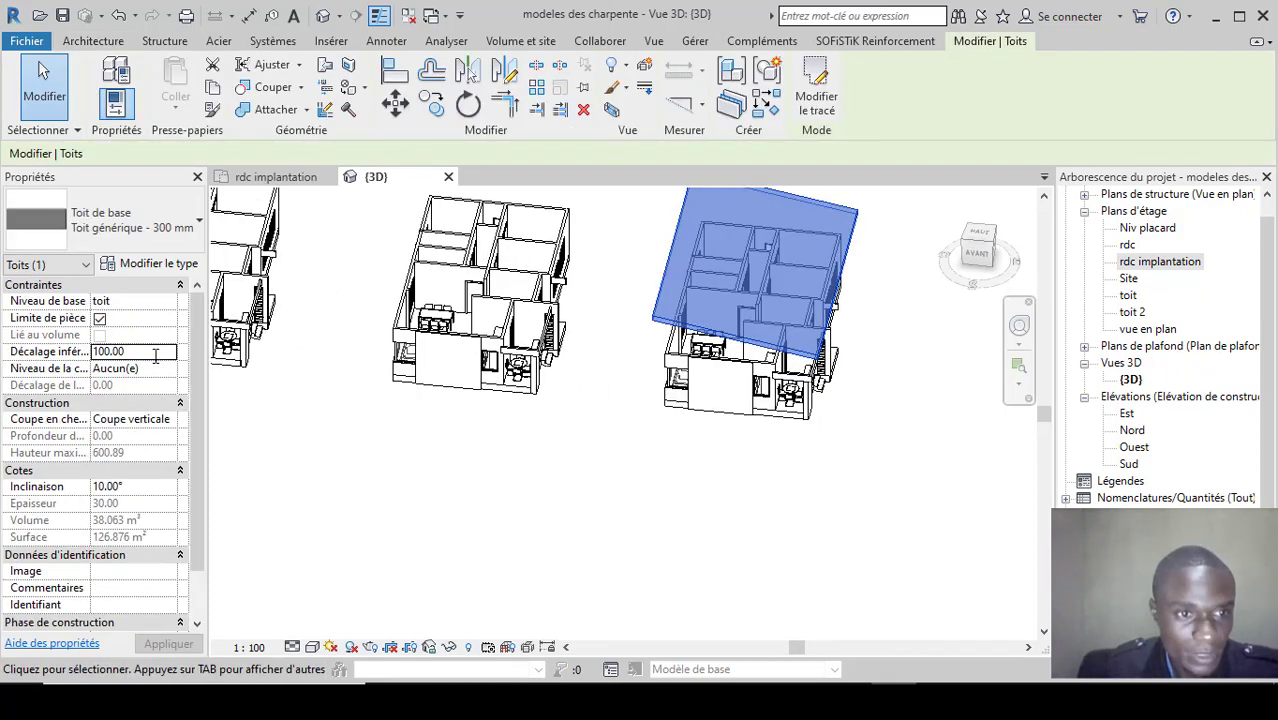
type("0")
left_click(897, 545)
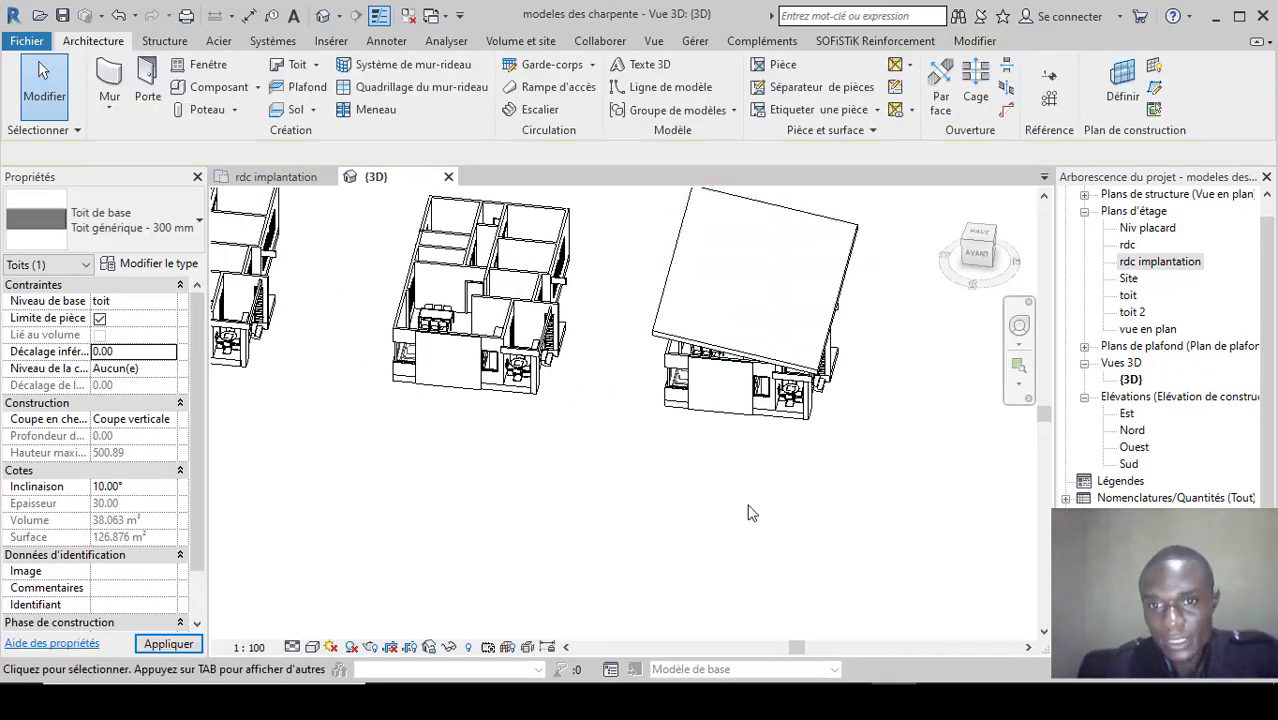
Examine in 3D how the single-slope roof sits above the walls of the last house.
scroll(750, 365, "down", 3)
scroll(800, 450, "up", 4)
scroll(870, 542, "down", 1)
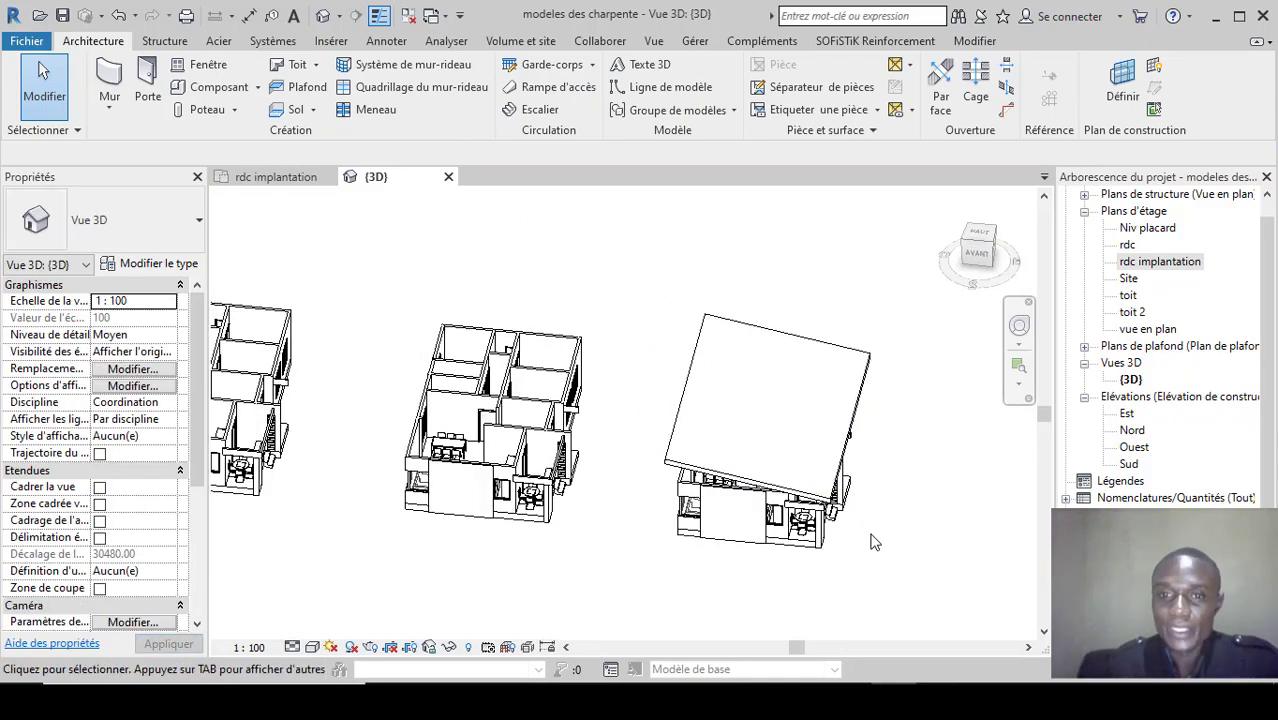
middle_click_drag(870, 580, 875, 446, "shift")
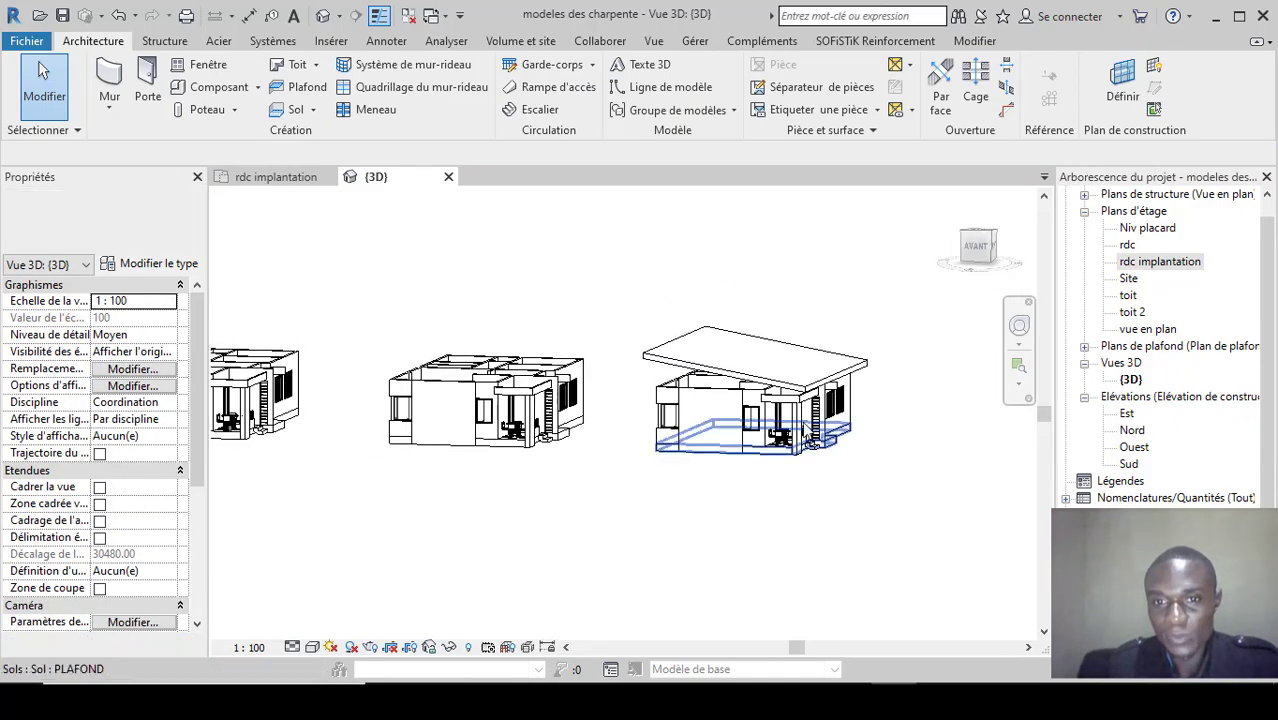
scroll(732, 378, "up", 2)
scroll(979, 505, "down", 3)
scroll(905, 475, "up", 3)
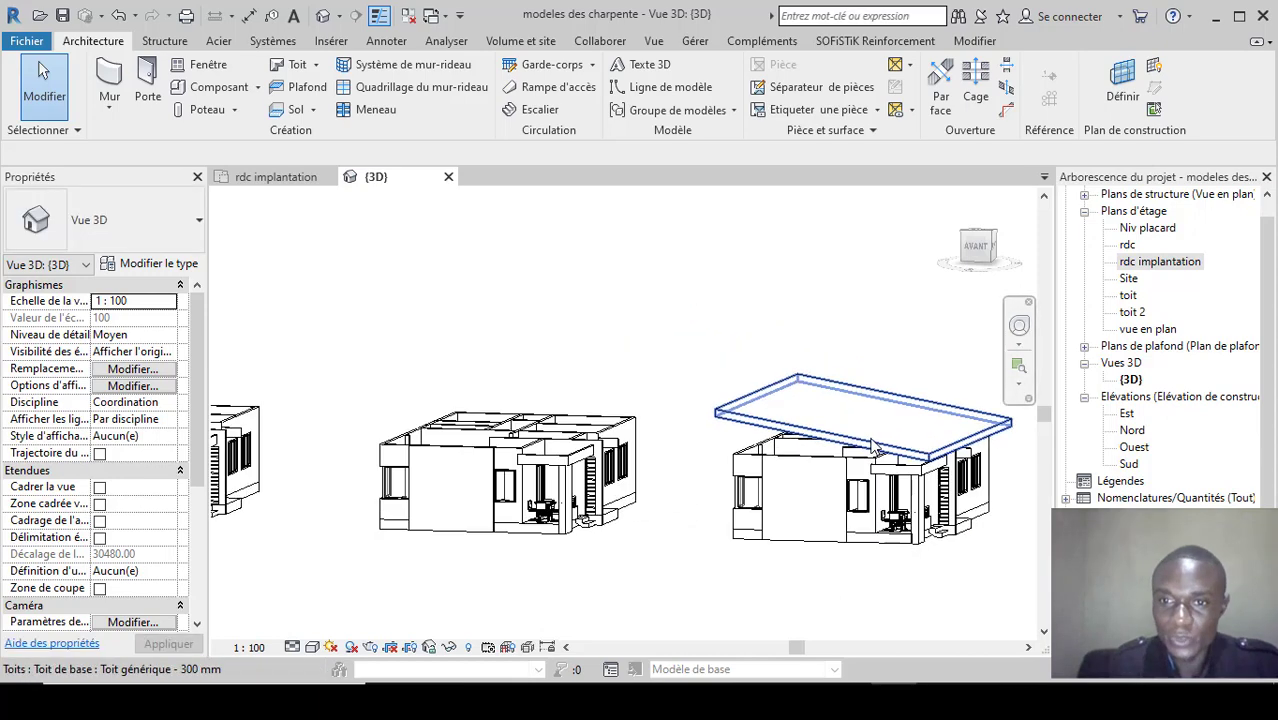
scroll(745, 474, "up", 1)
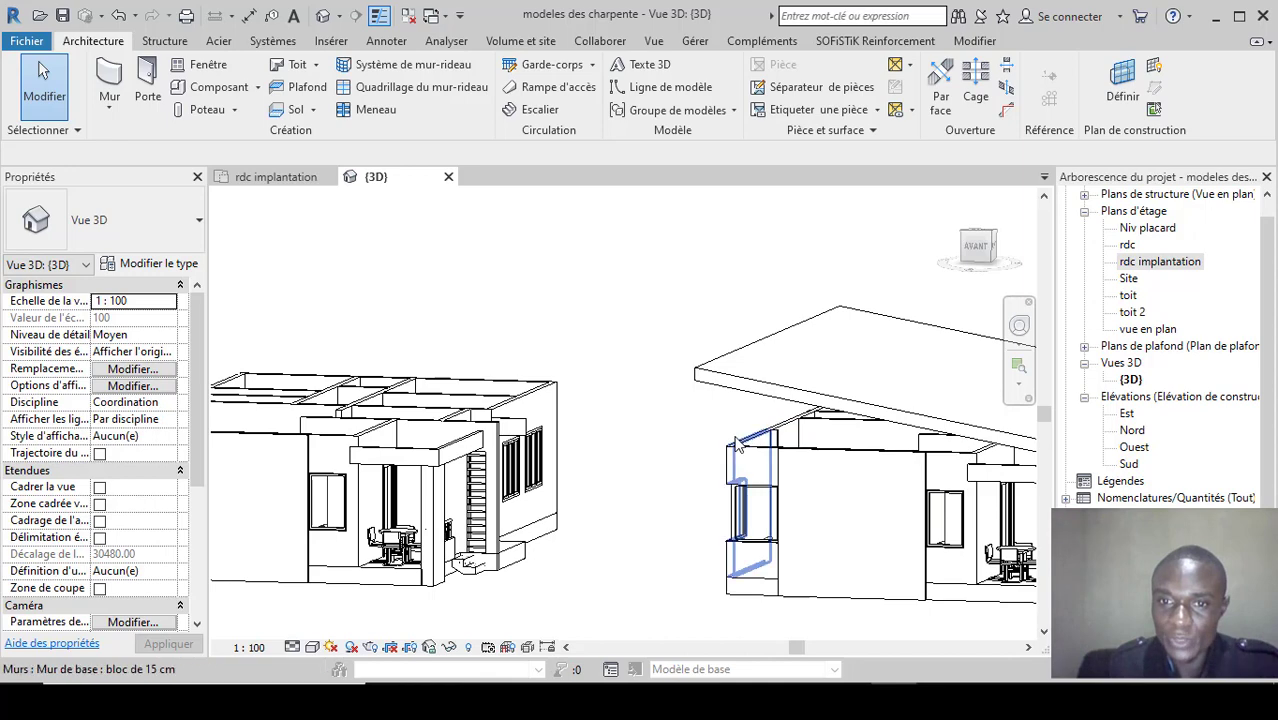
scroll(765, 435, "up", 2)
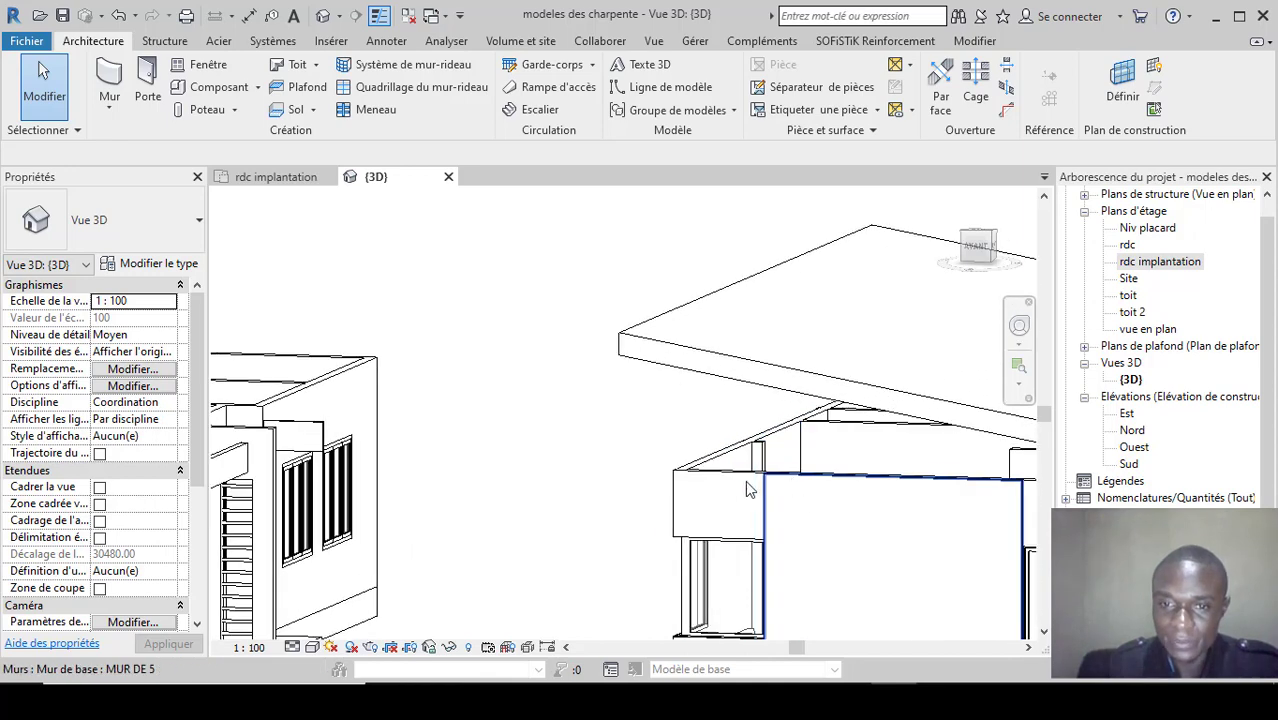
left_click(713, 455)
scroll(713, 455, "down", 5)
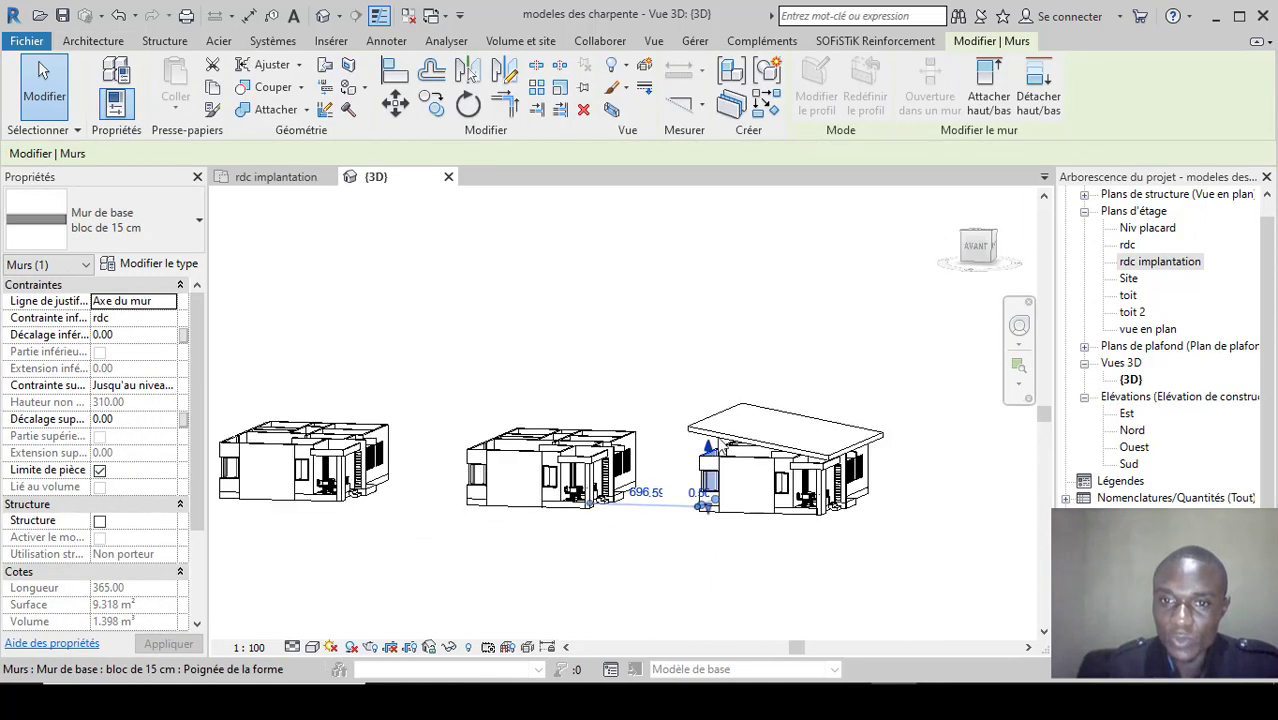
Reduce the slope of the last house's roof to 7° and check it in 3D.
left_click(770, 425)
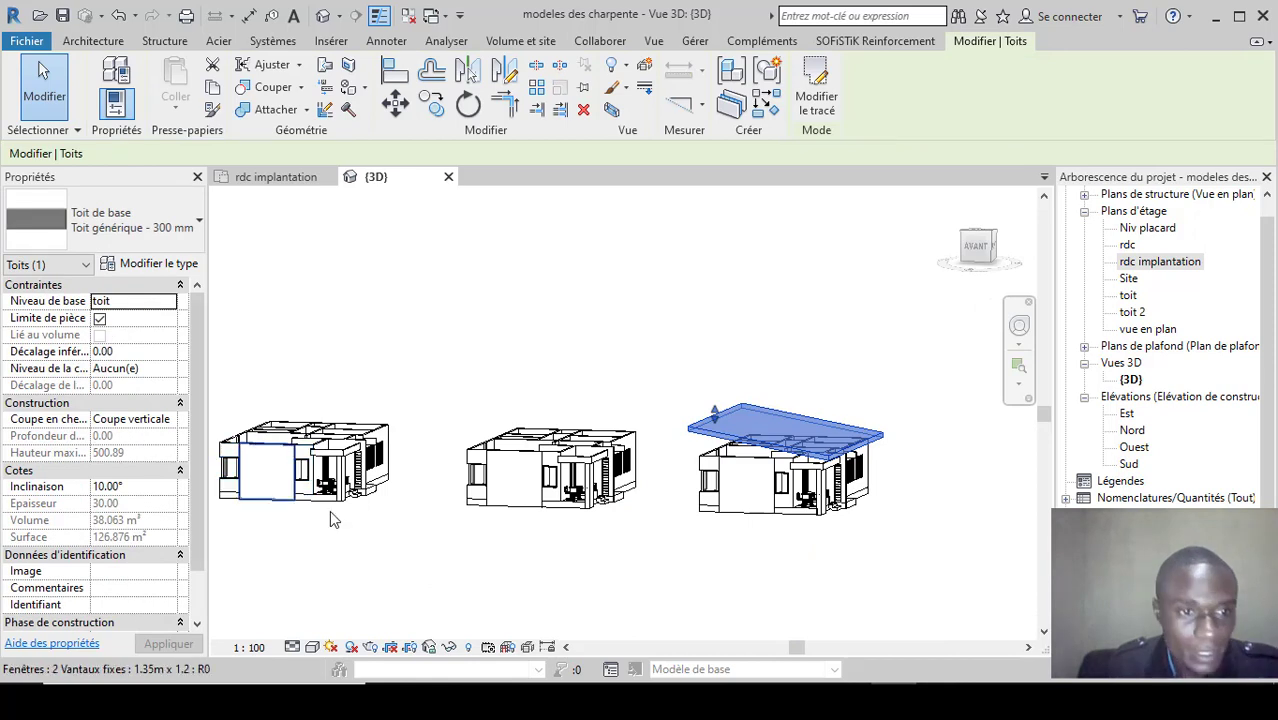
left_click(135, 488)
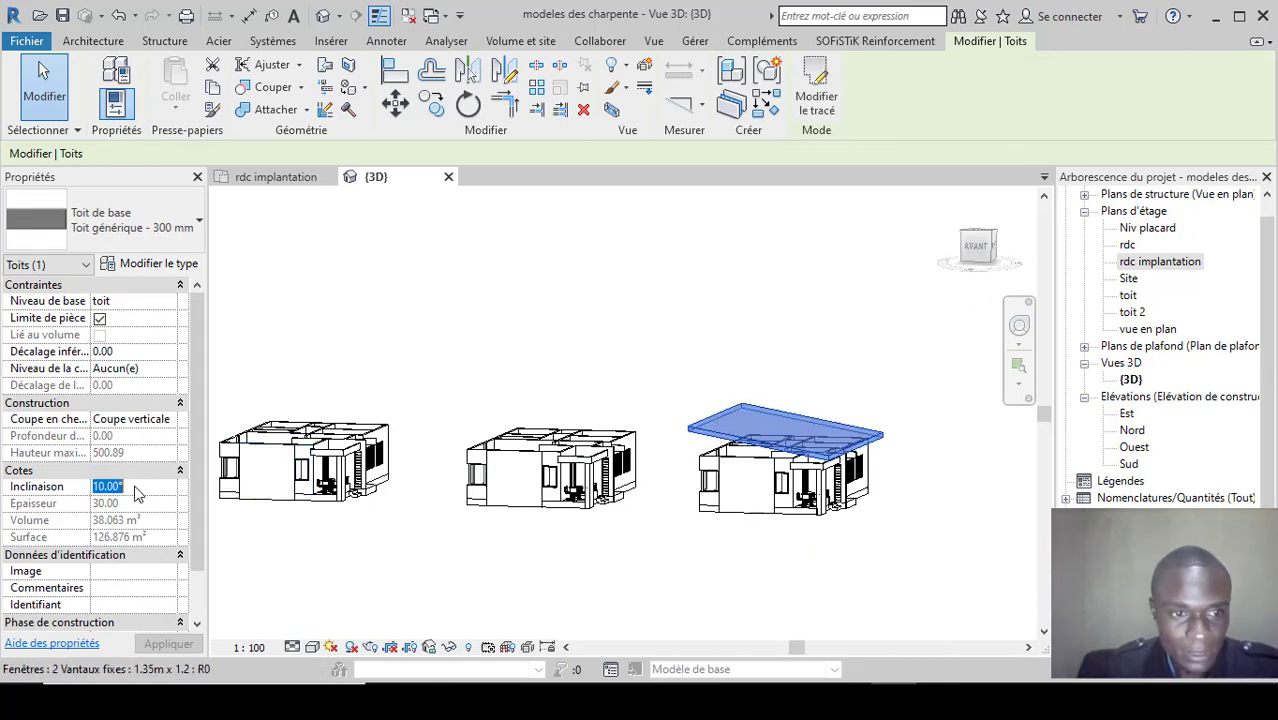
type("0")
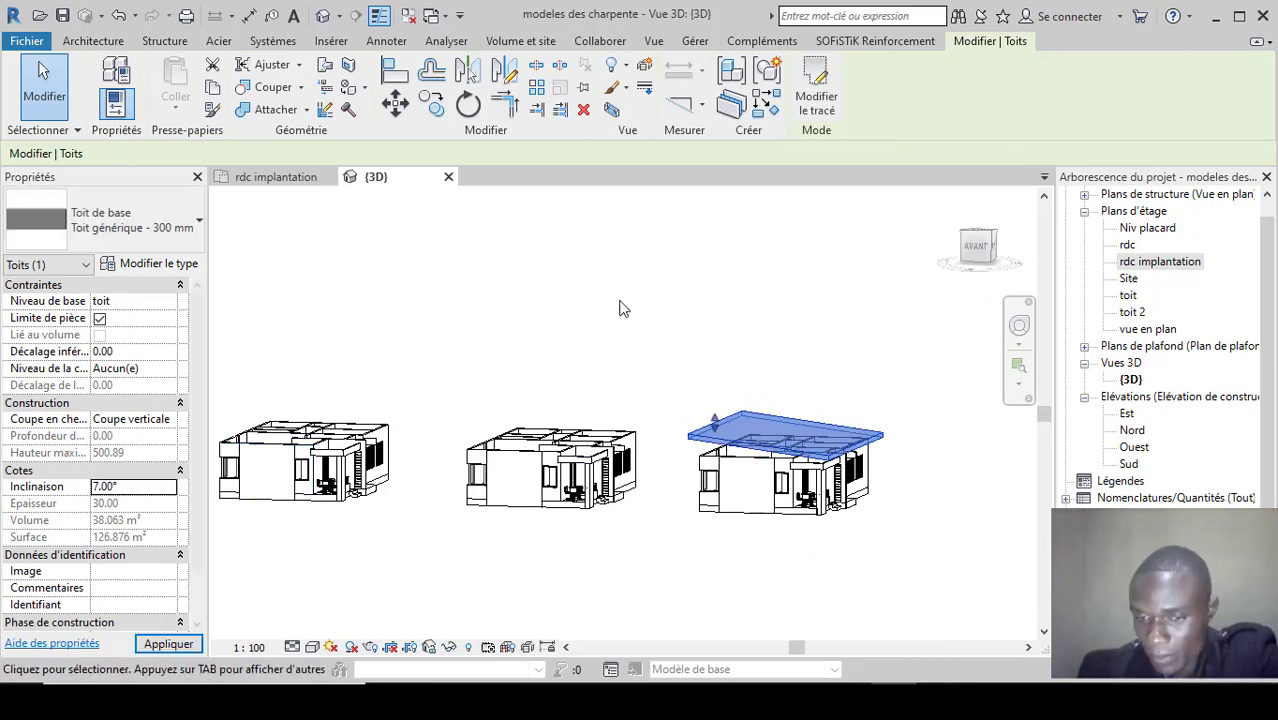
left_click(685, 262)
scroll(817, 419, "up", 3)
scroll(880, 486, "up", 3)
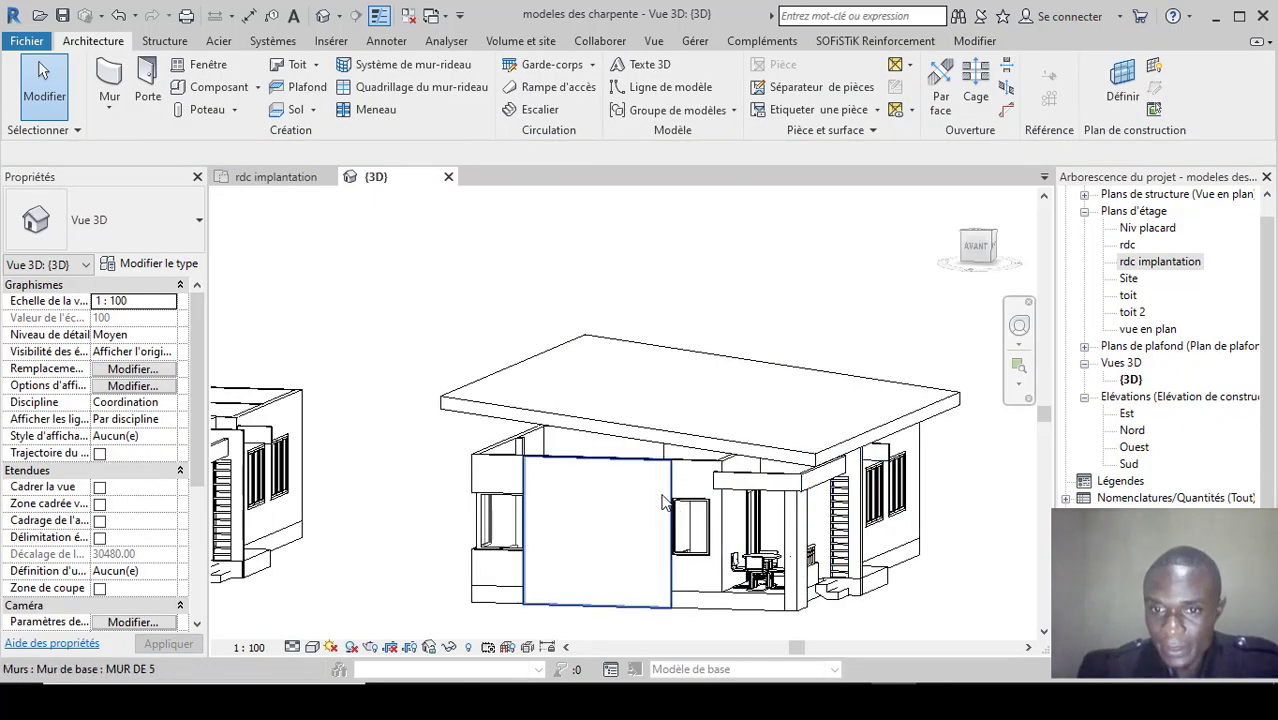
scroll(663, 505, "down", 4)
scroll(656, 525, "up", 2)
scroll(655, 530, "down", 5)
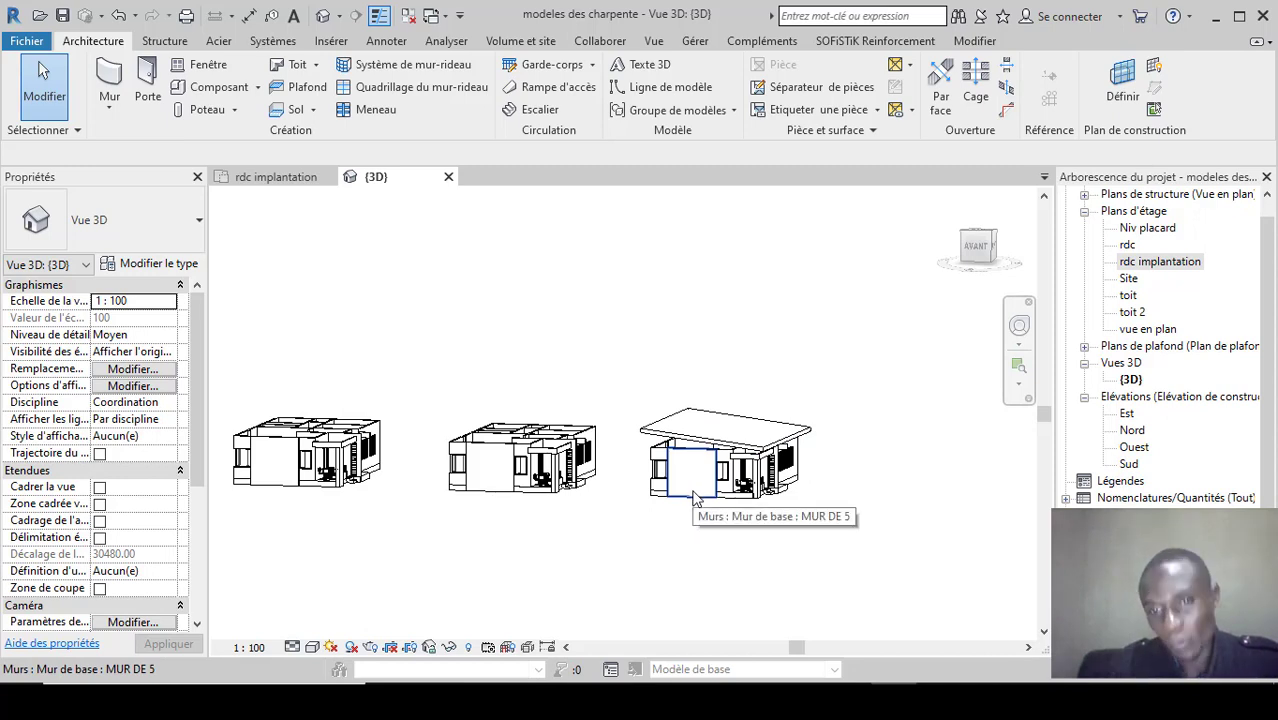
Open the toit floor plan at the last three houses of the row.
left_click(1133, 264)
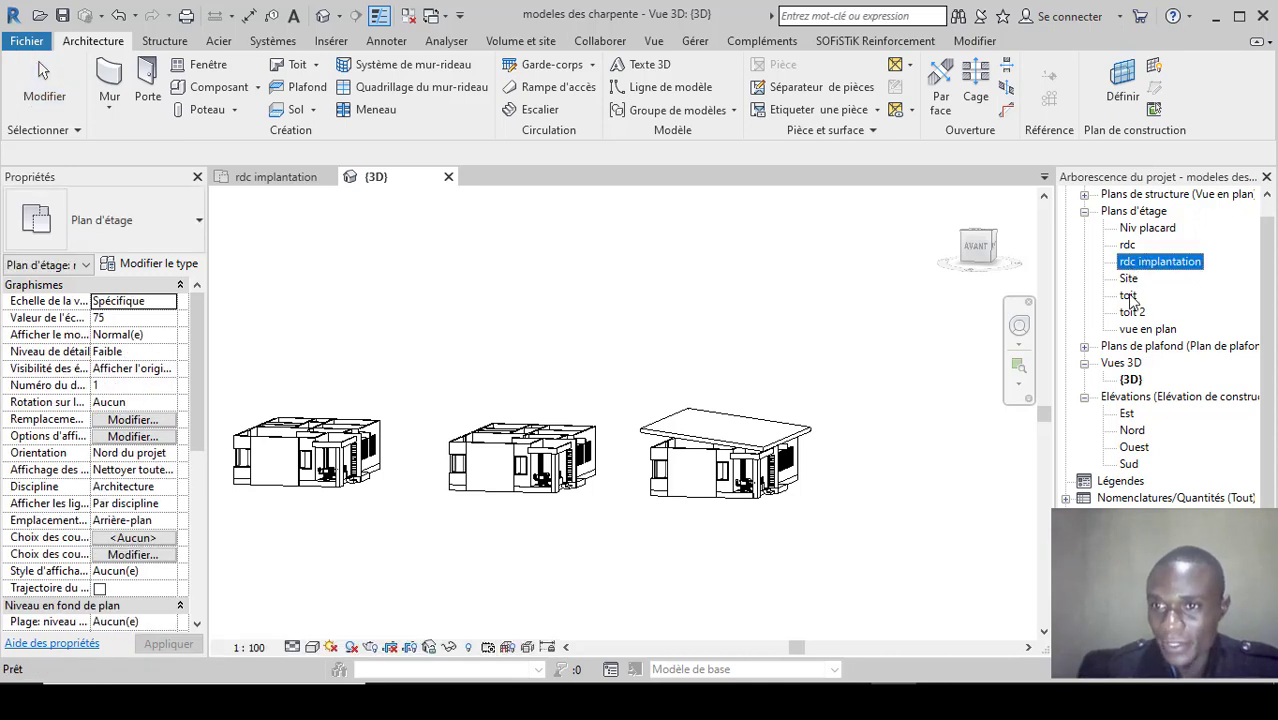
double_click(1128, 295)
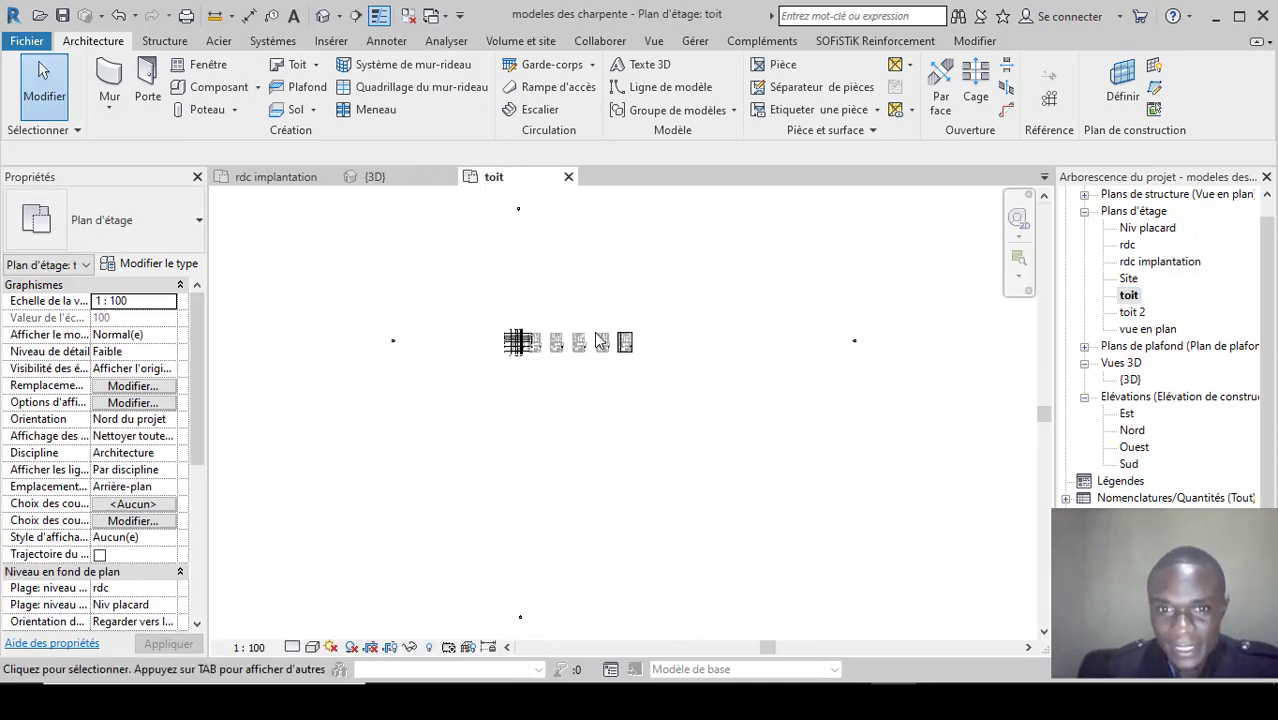
scroll(600, 342, "up", 6)
scroll(605, 342, "down", 3)
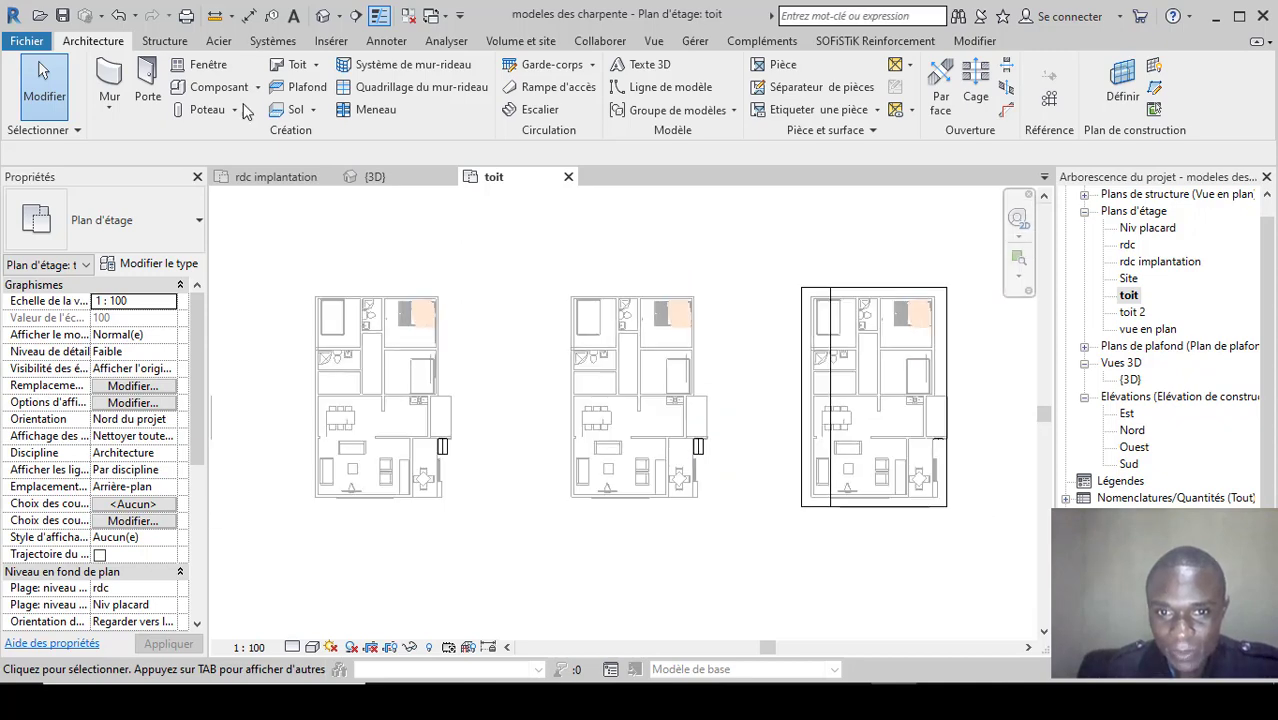
Start a footprint roof and sketch a rectangular outline offset 60 around the outer walls of the second-to-last house.
left_click(316, 64)
left_click(337, 92)
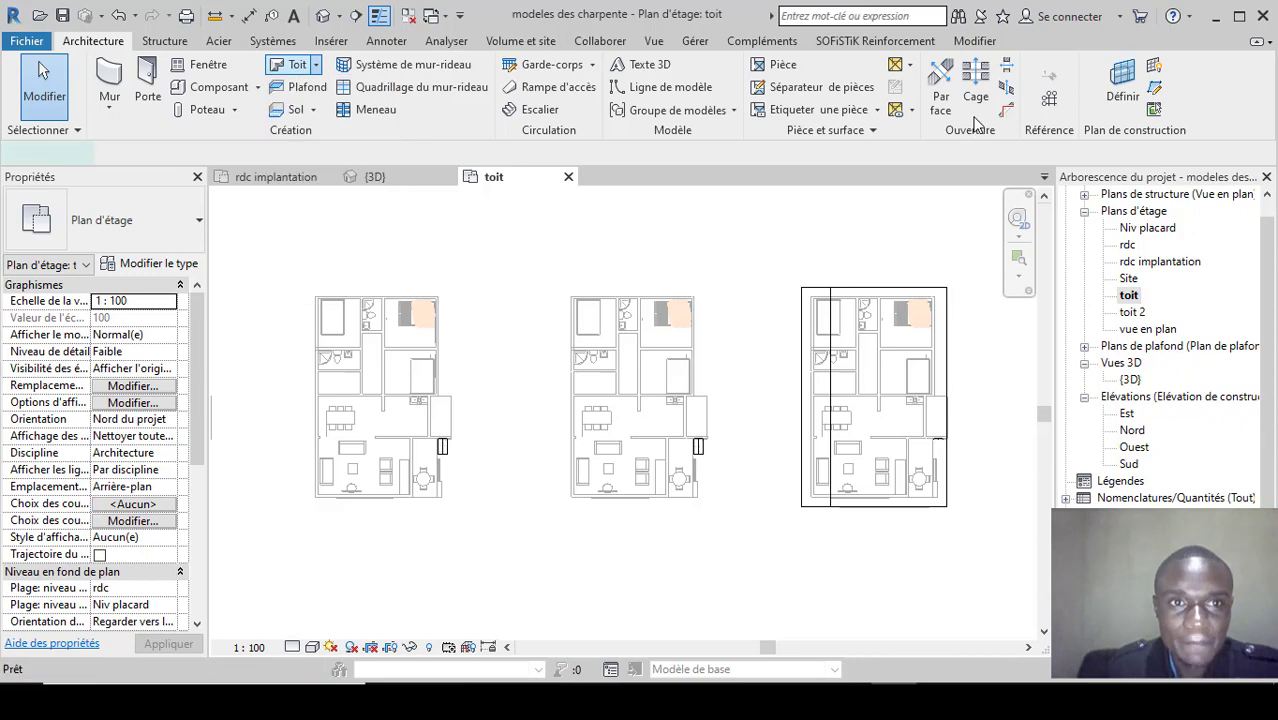
left_click(979, 67)
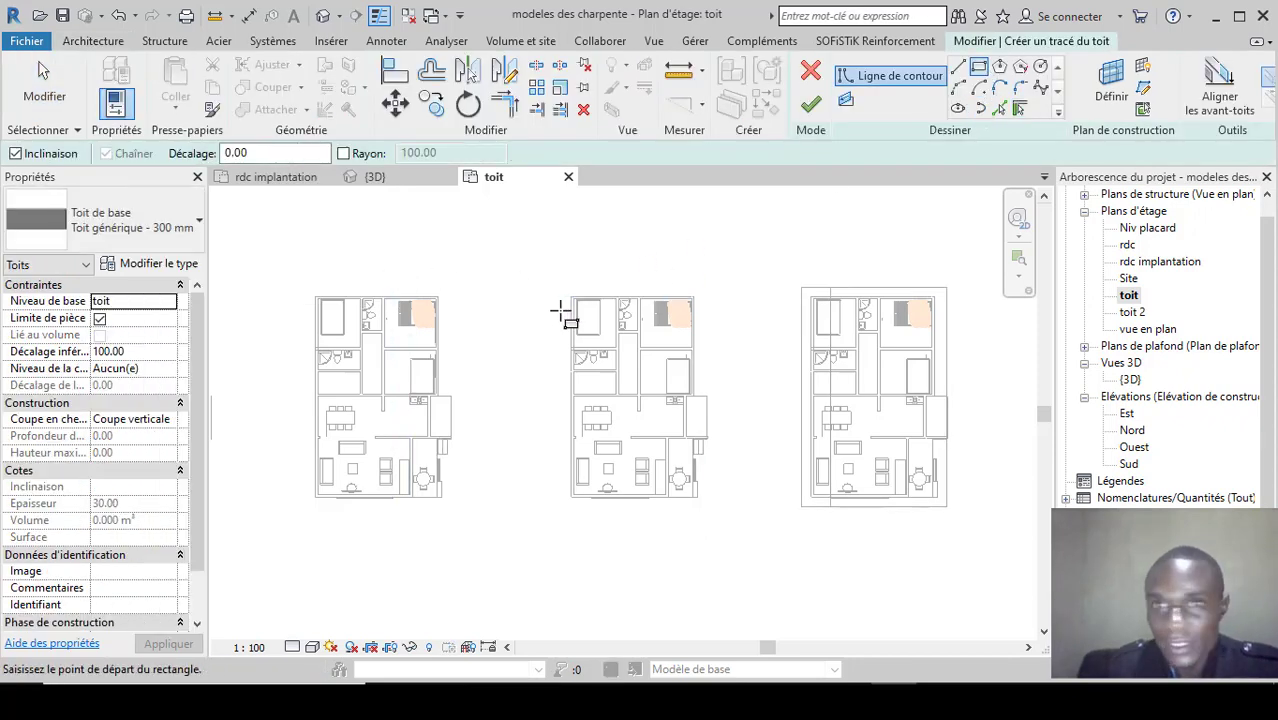
scroll(560, 312, "up", 2)
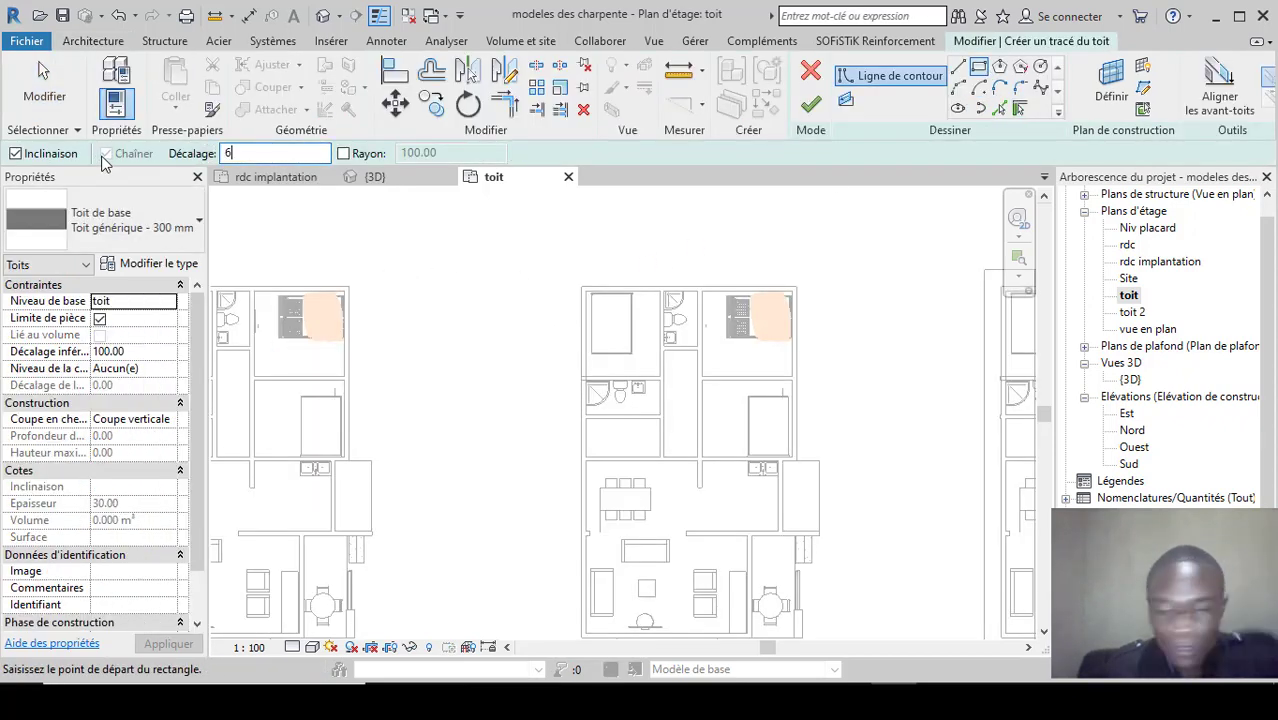
type("60")
scroll(600, 338, "up", 3)
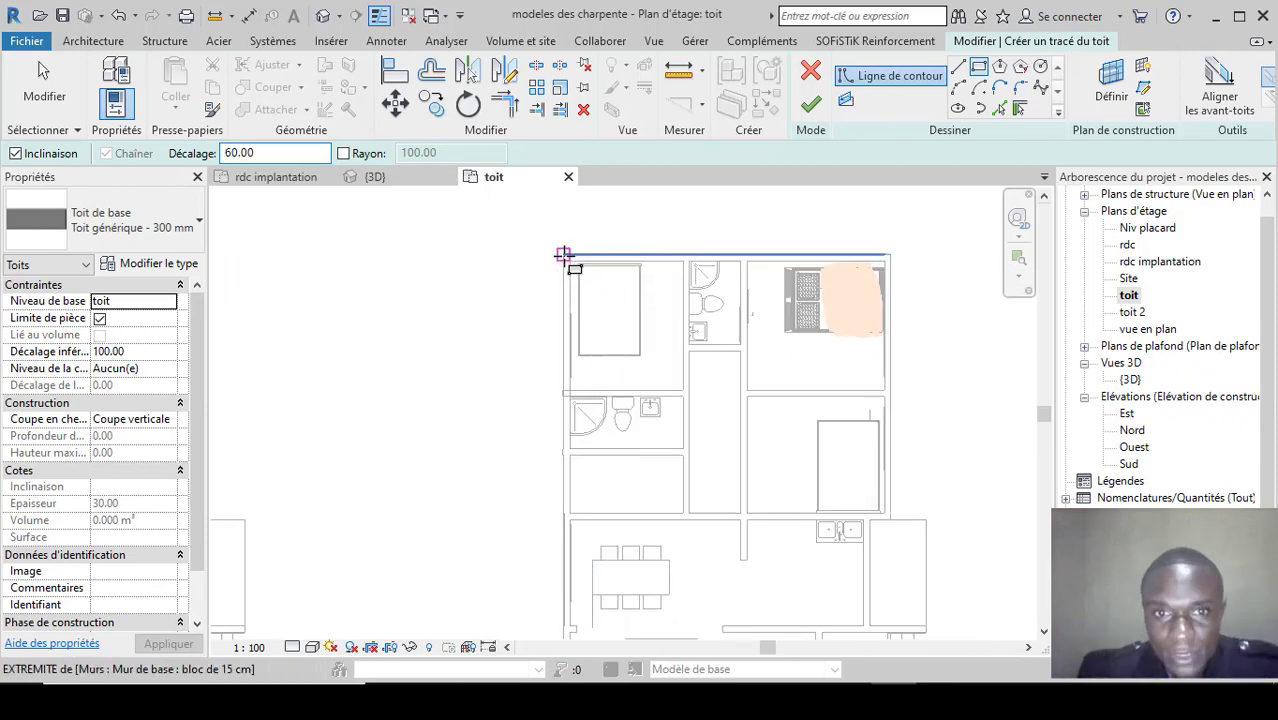
left_click(563, 254)
scroll(568, 253, "down", 3)
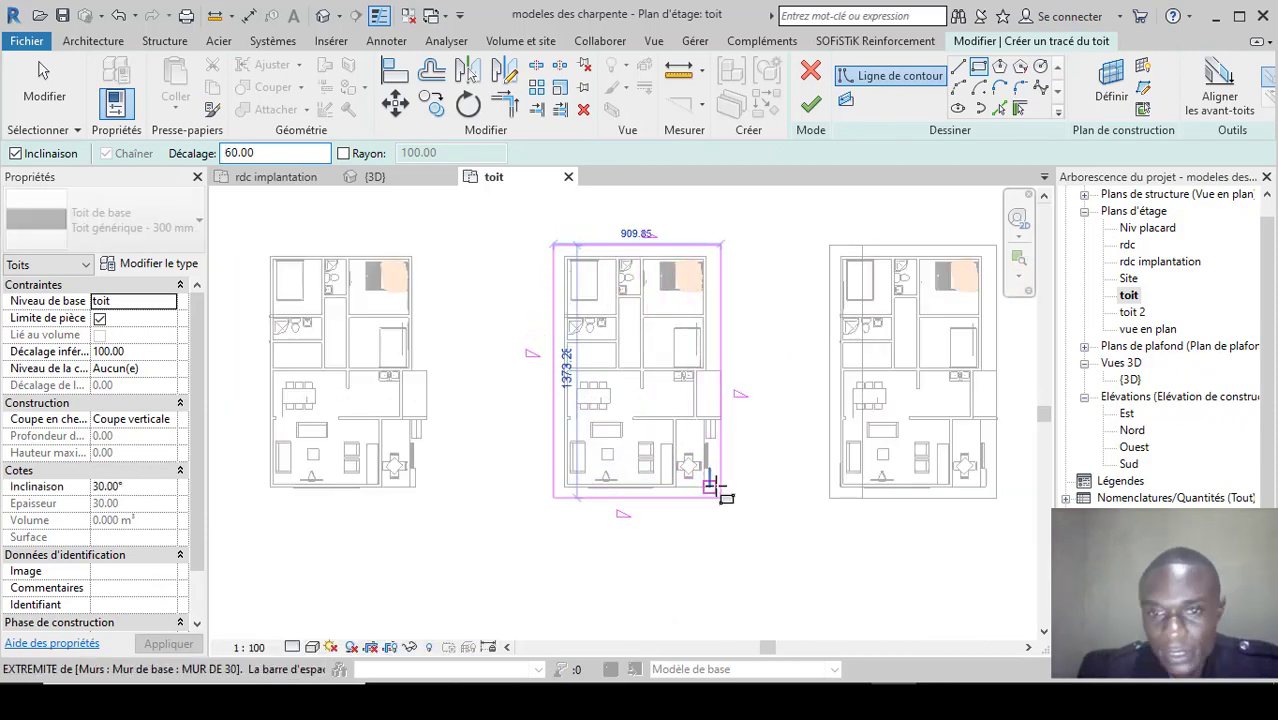
scroll(720, 488, "up", 2)
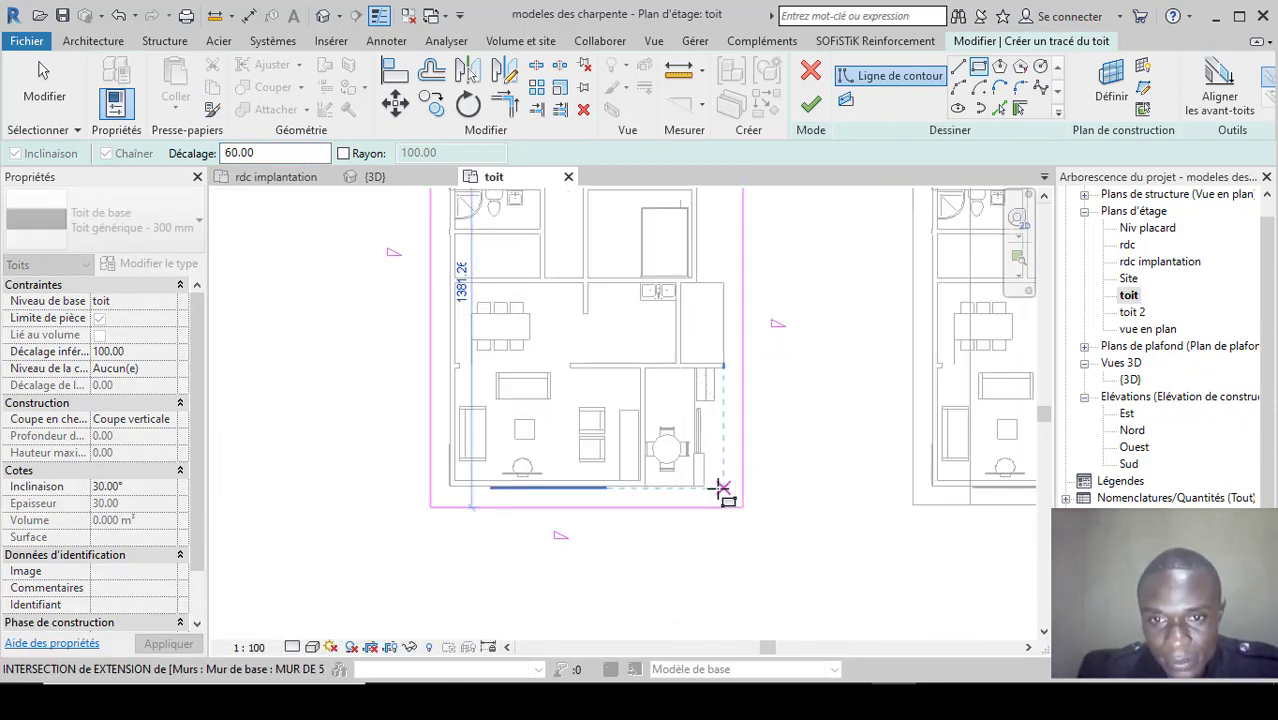
left_click(722, 489)
scroll(725, 487, "down", 3)
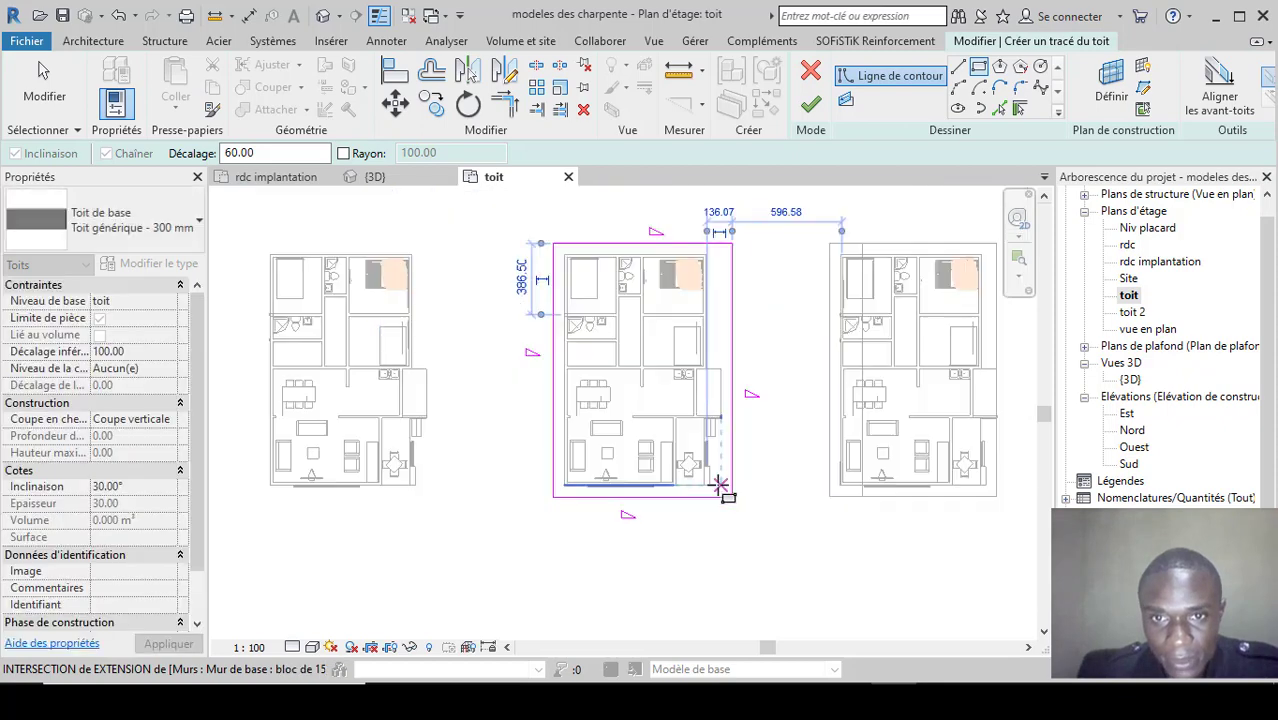
key("Escape")
key("Escape")
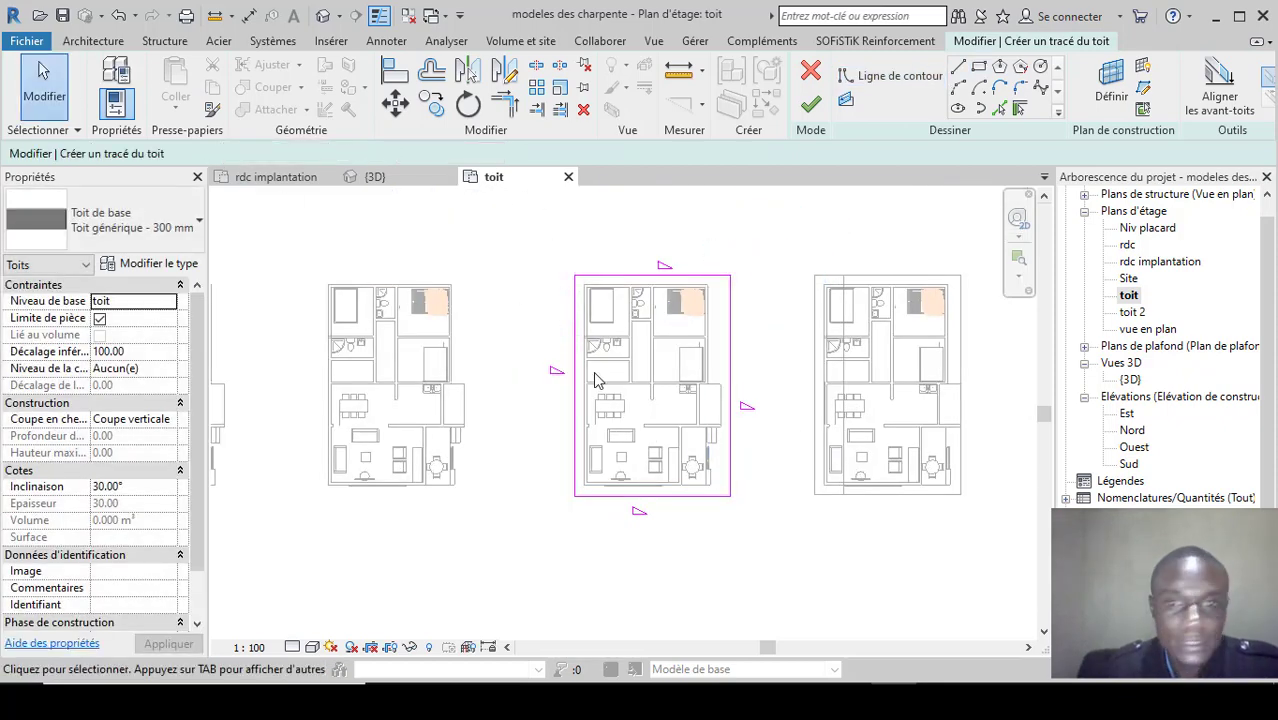
Remove the slope definition from the outline's two short edges and finish the roof as a gable roof.
left_click(652, 283, "ctrl")
left_click(713, 496, "ctrl")
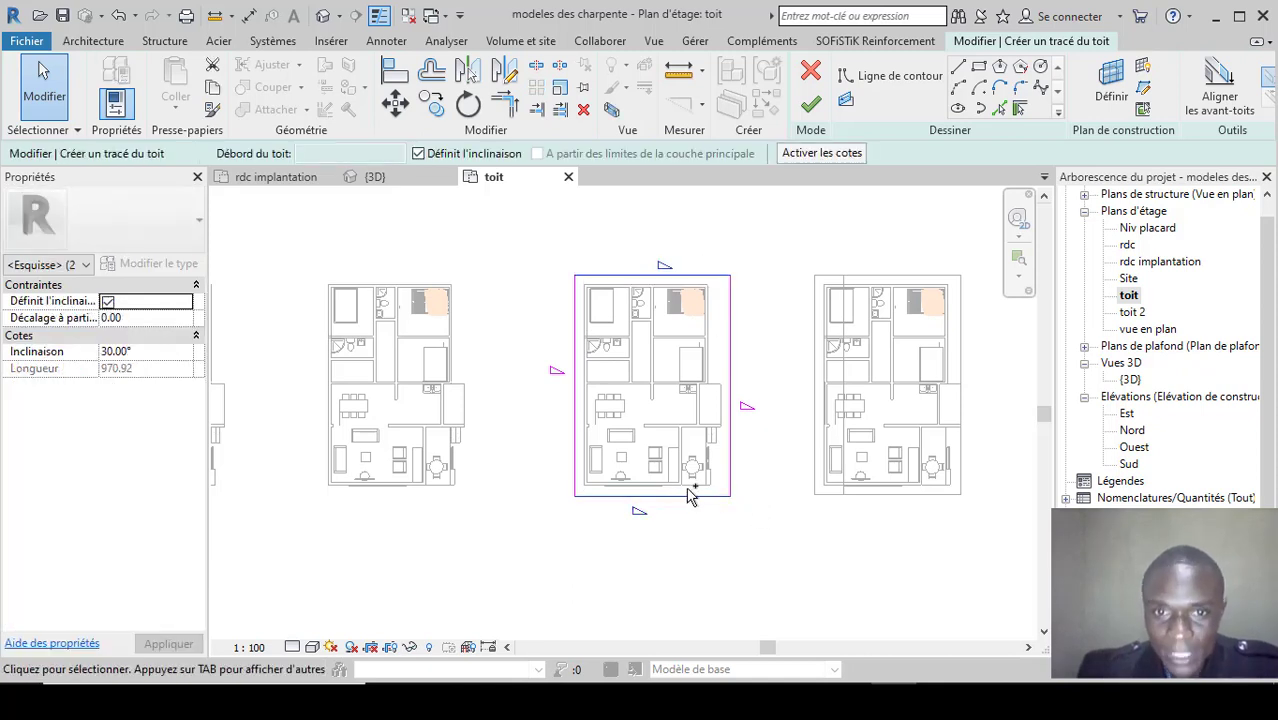
left_click(650, 273)
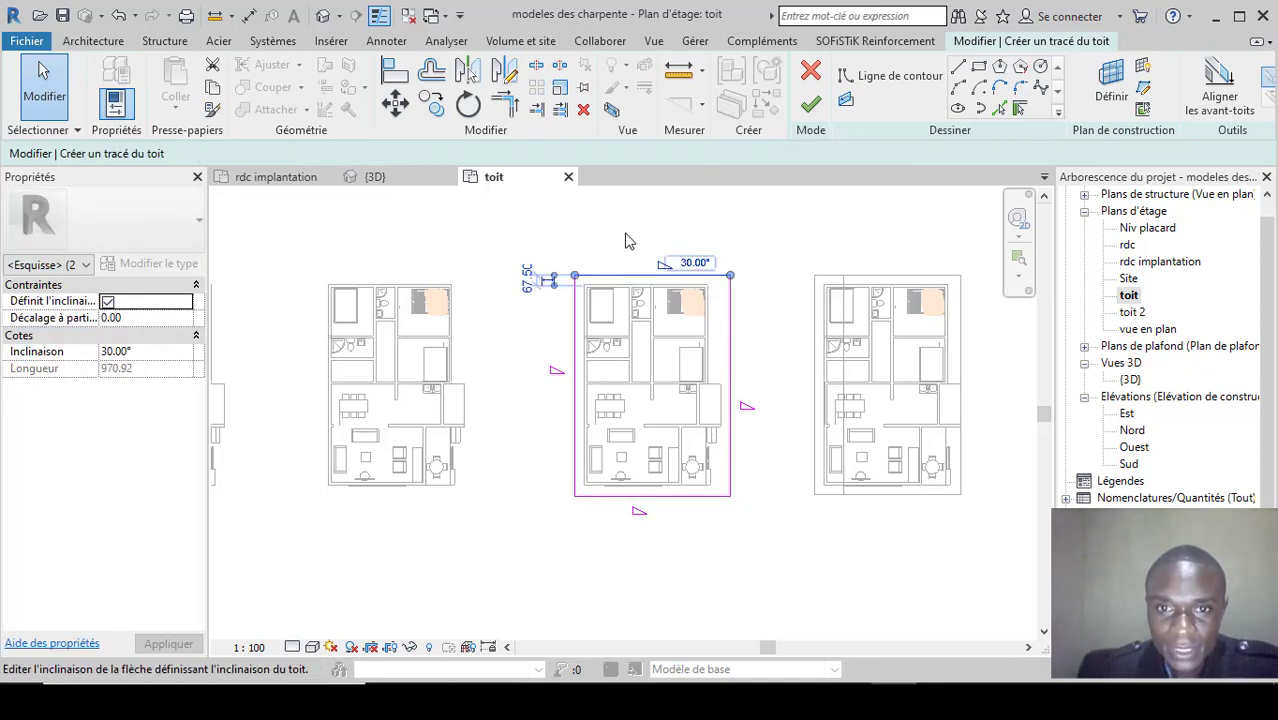
left_click(562, 230)
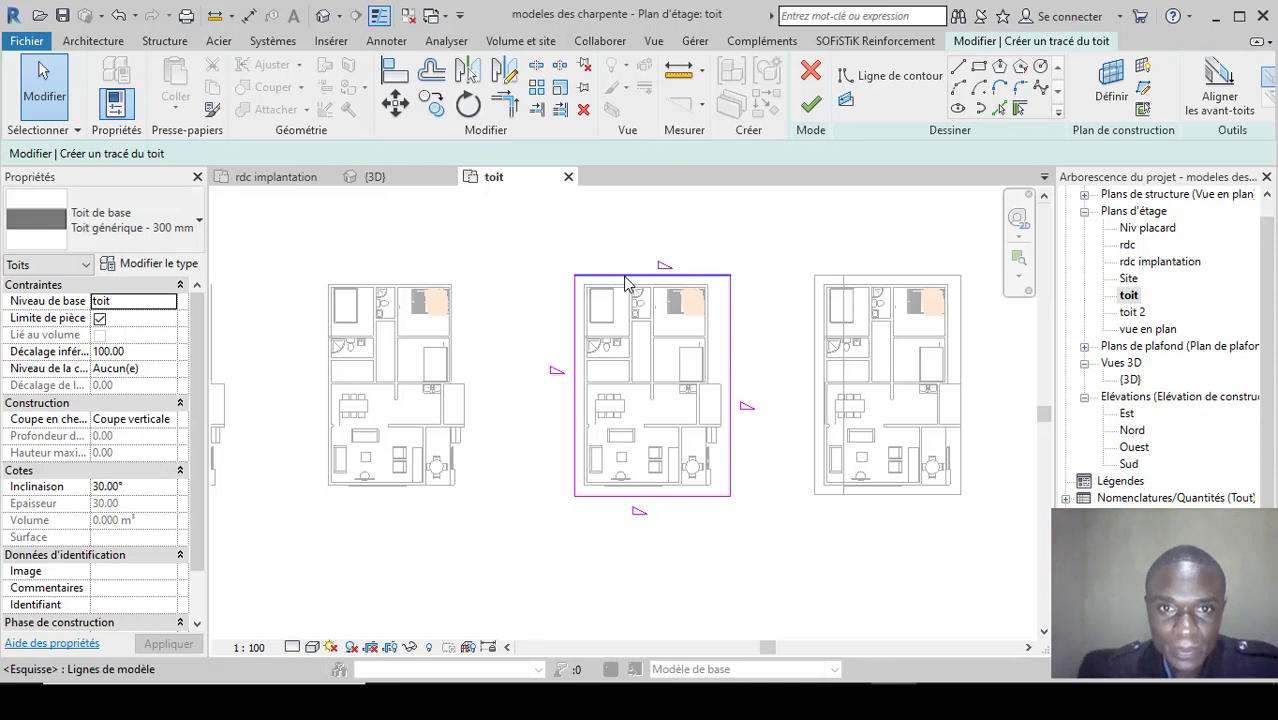
left_click(700, 496, "ctrl")
left_click(107, 302)
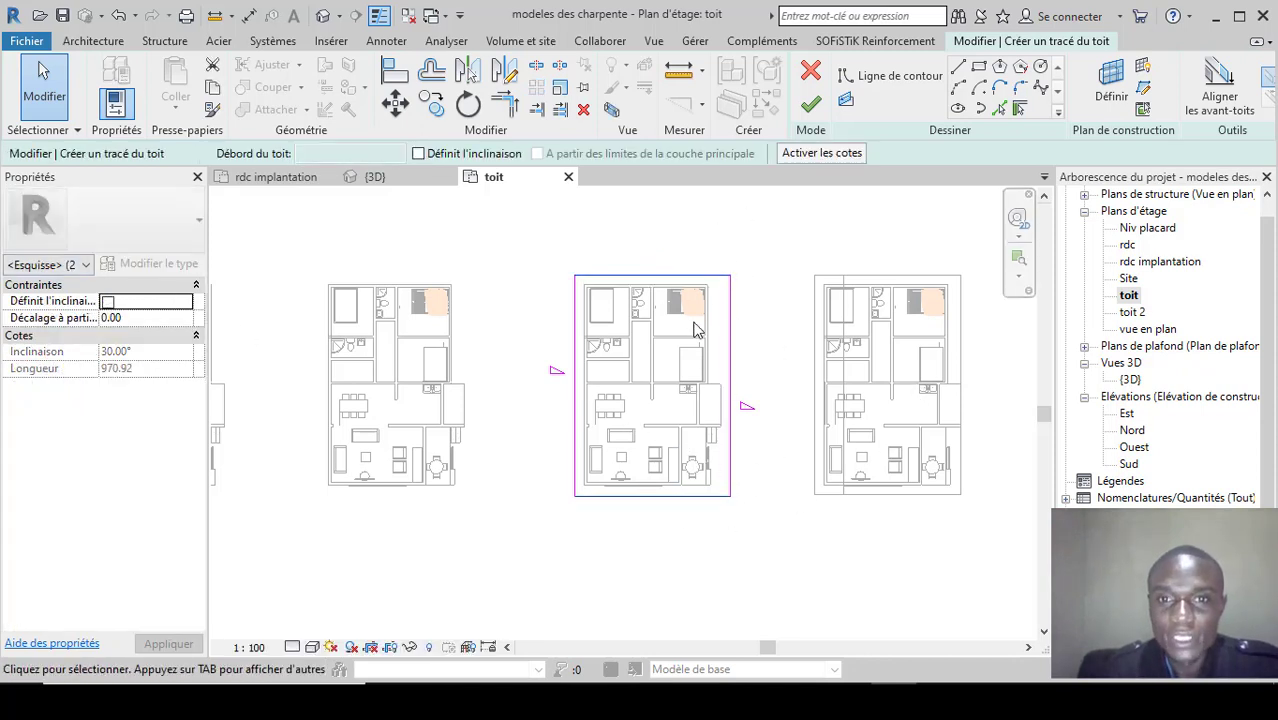
scroll(698, 330, "down", 4)
scroll(678, 330, "up", 3)
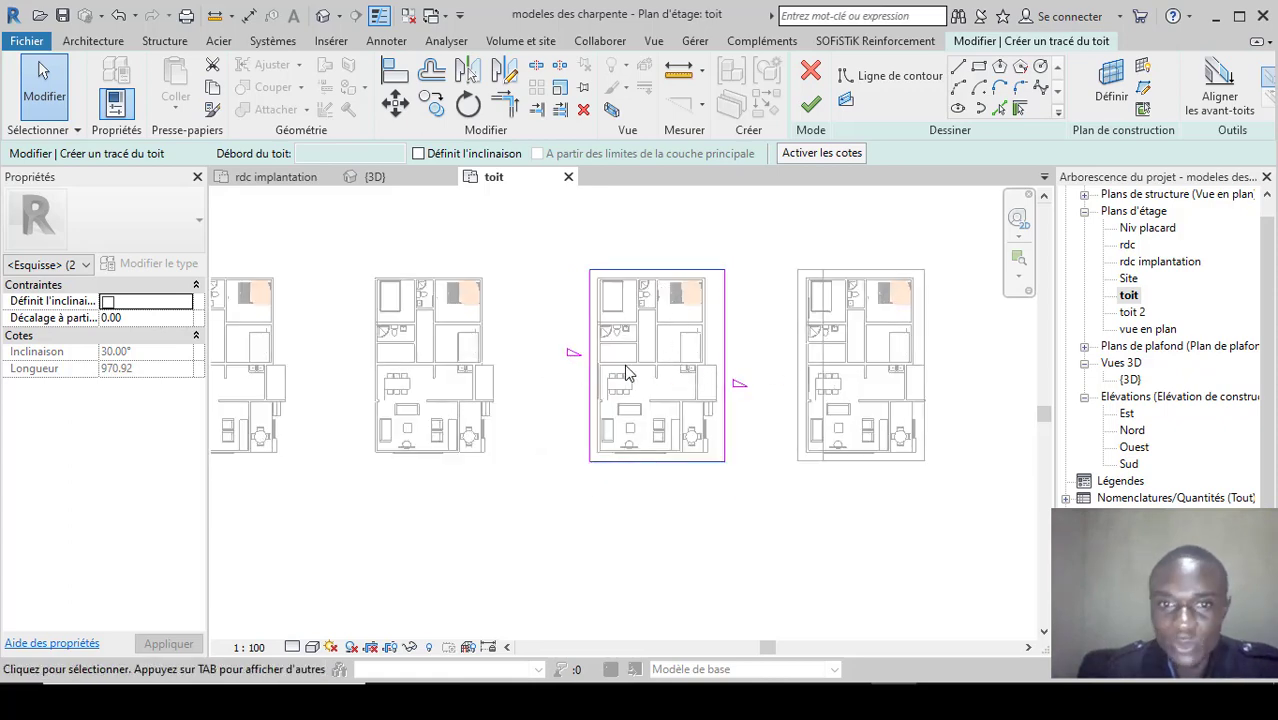
left_click(809, 106)
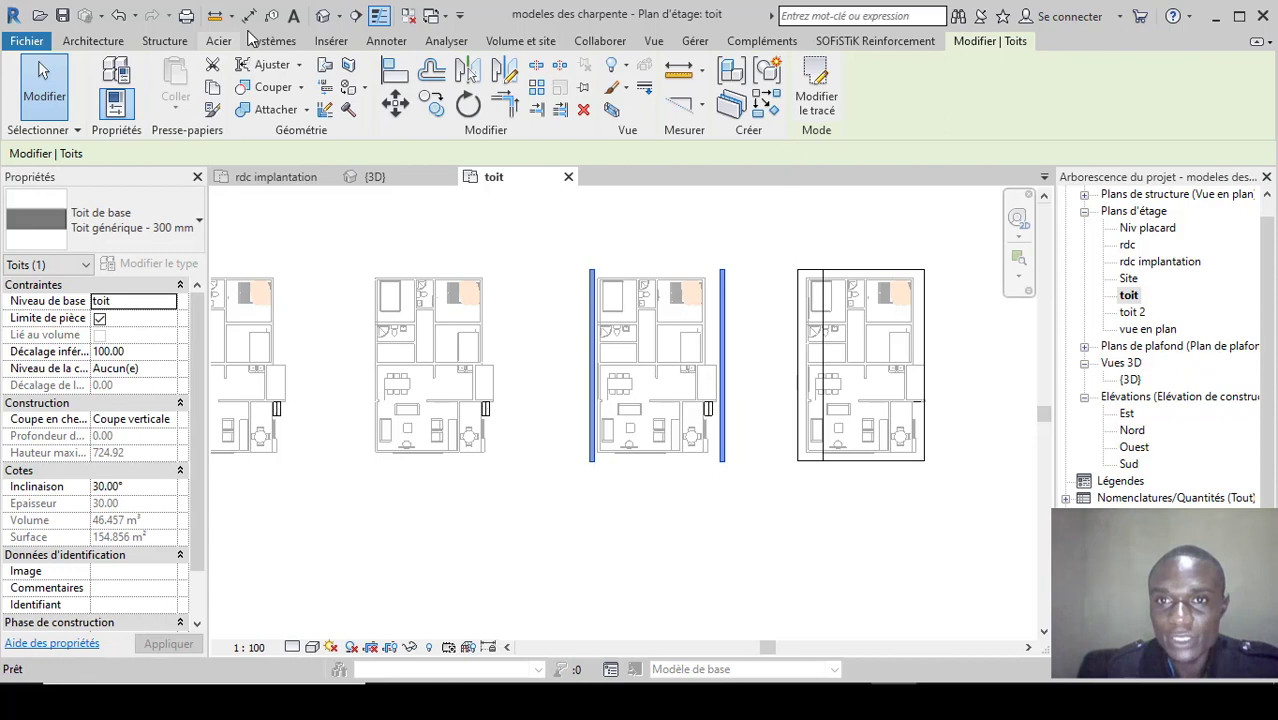
Switch to the 3D view and set the gable roof's base offset to 0.
left_click(322, 16)
scroll(500, 380, "up", 2)
left_click(504, 376)
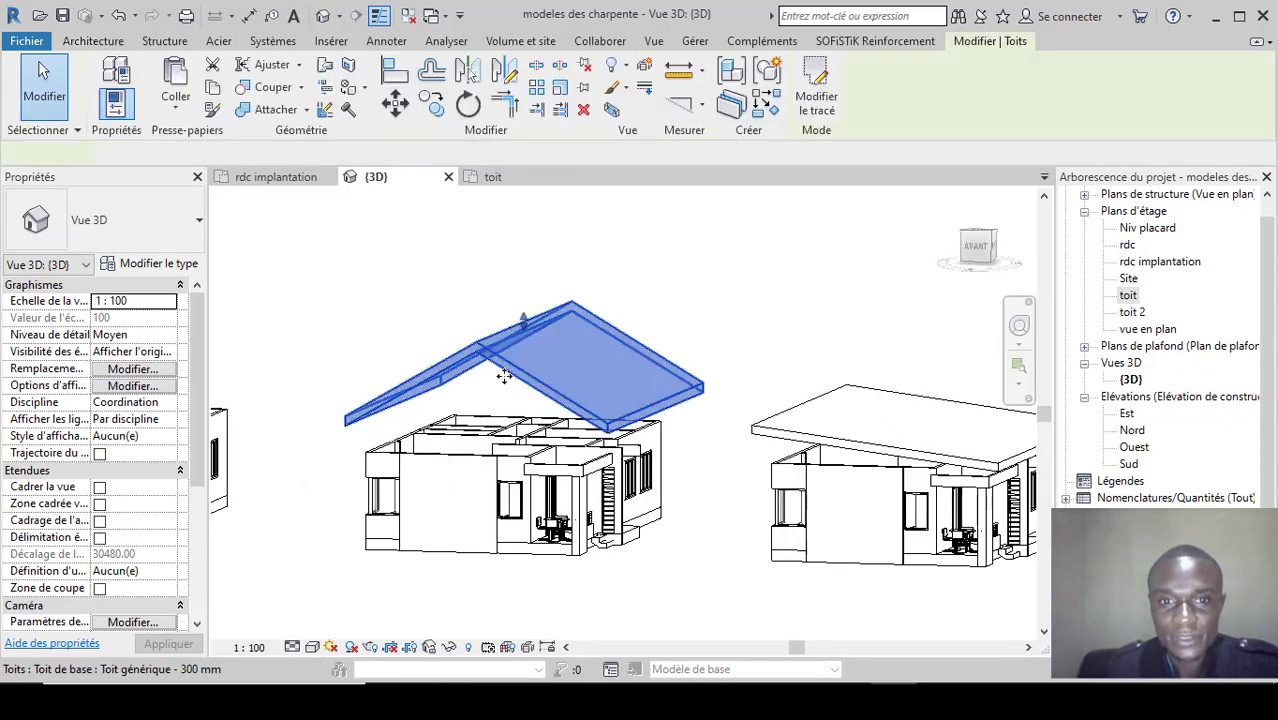
left_click(504, 376)
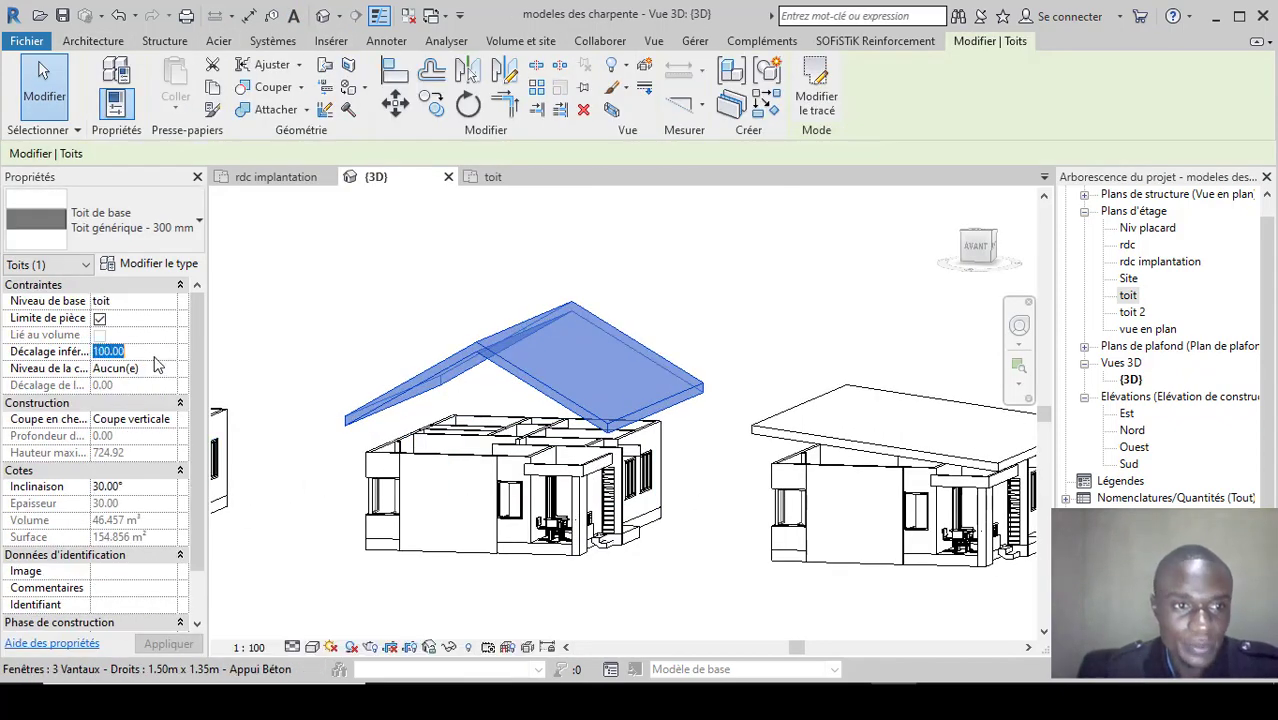
left_click(812, 312)
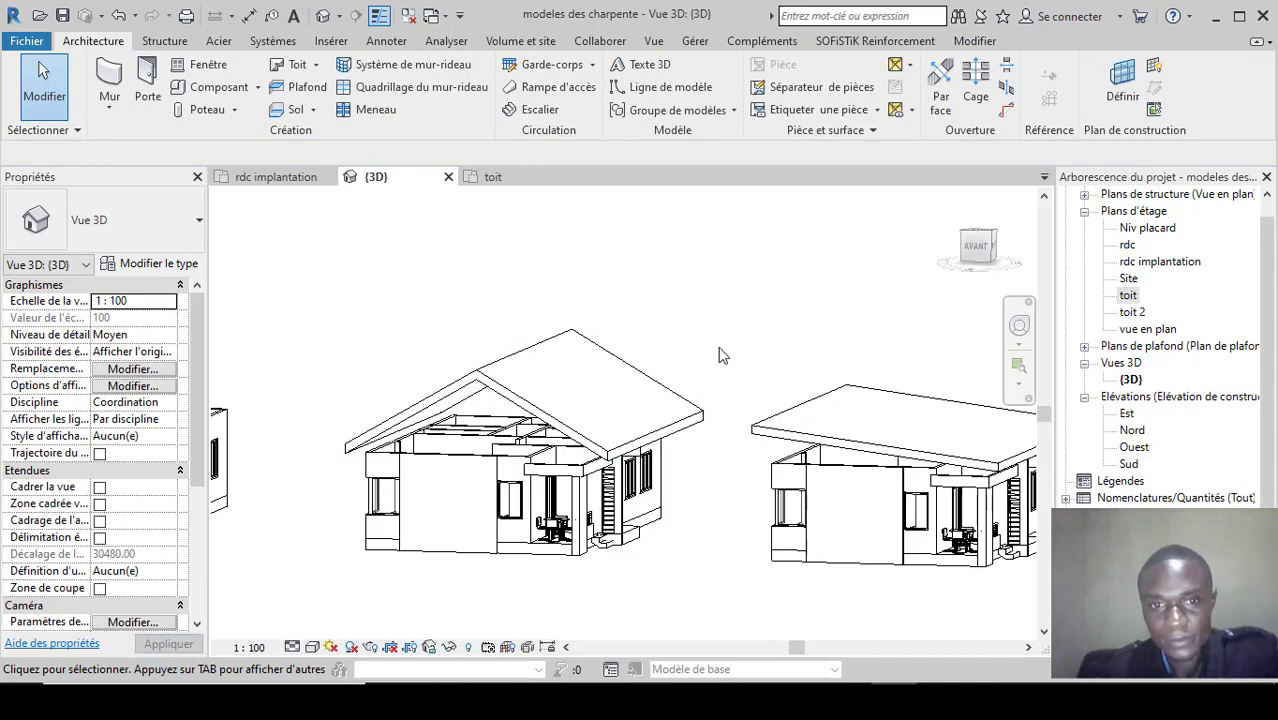
left_click(557, 391)
scroll(812, 364, "down", 3)
left_click(812, 364)
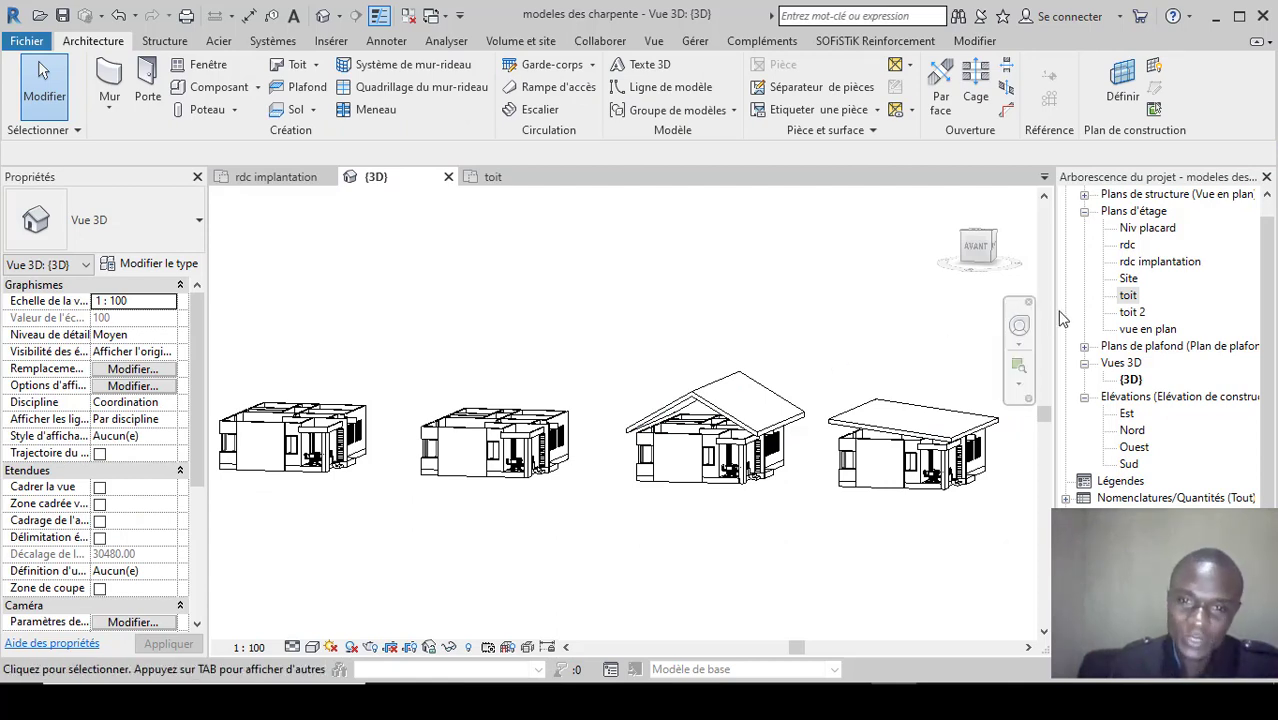
Open the toit floor plan at the houses that have no roof yet.
double_click(1128, 296)
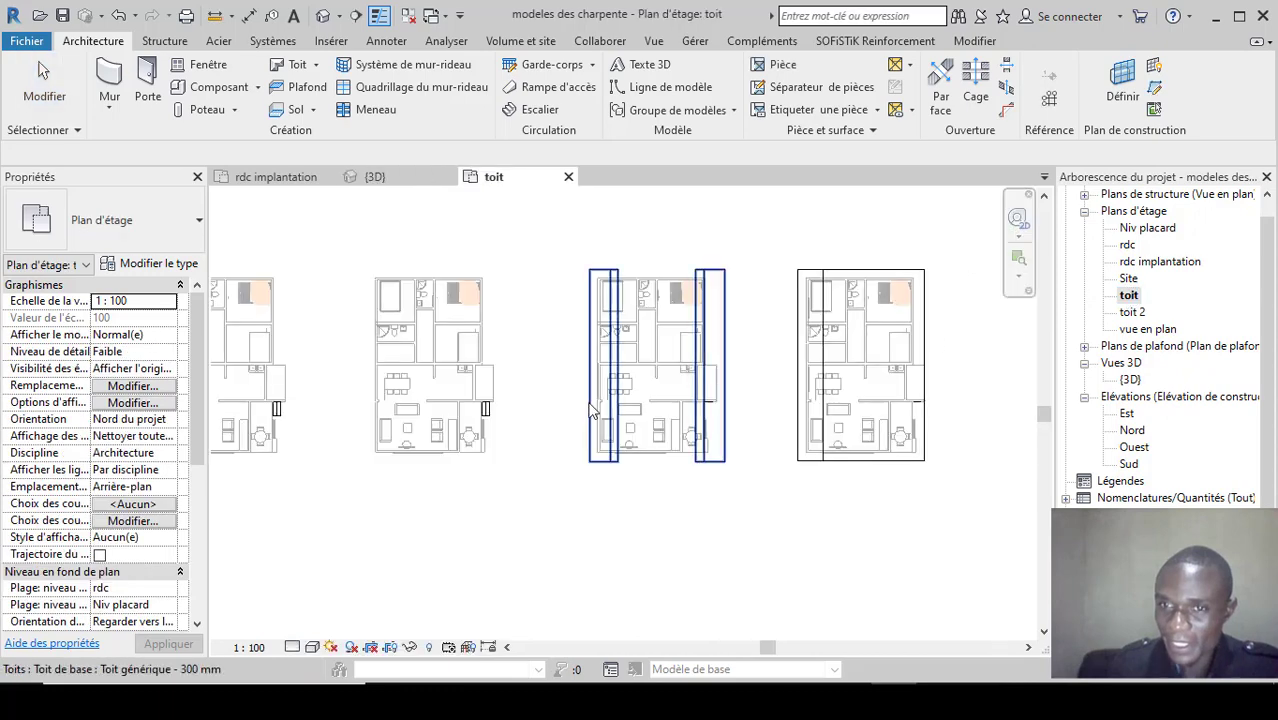
scroll(536, 401, "up", 2)
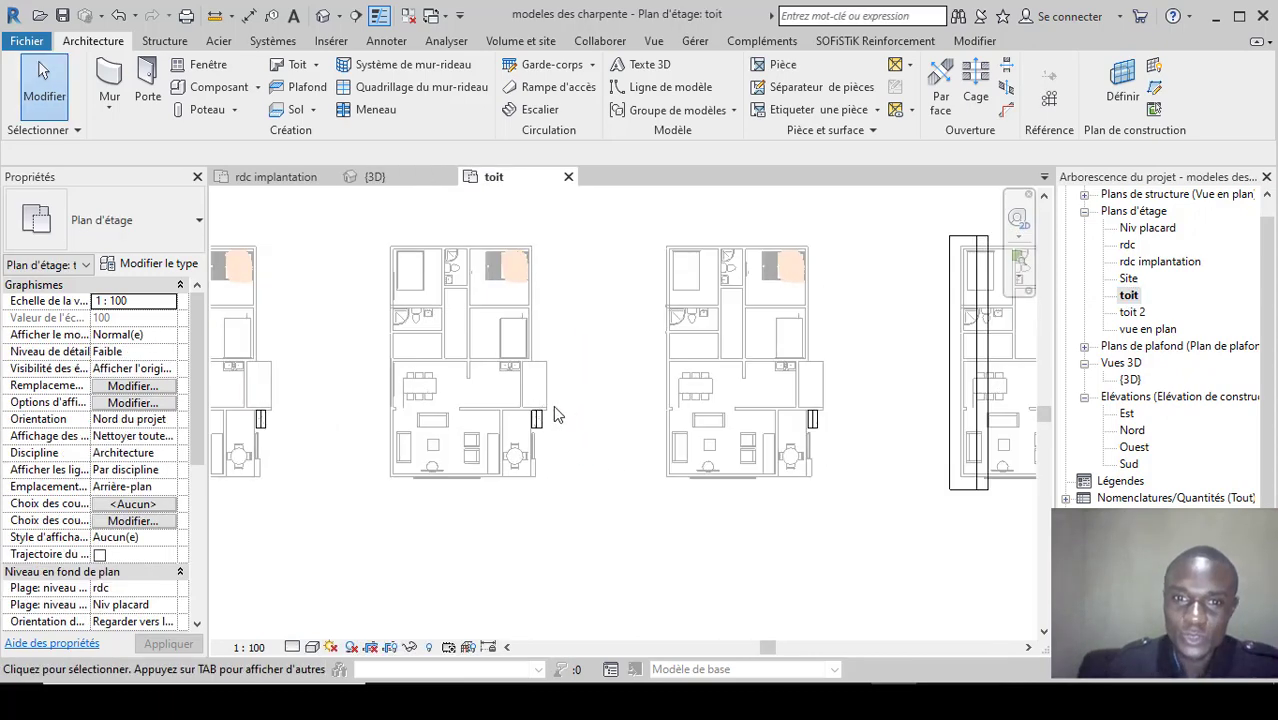
scroll(554, 411, "down", 2)
scroll(709, 310, "up", 3)
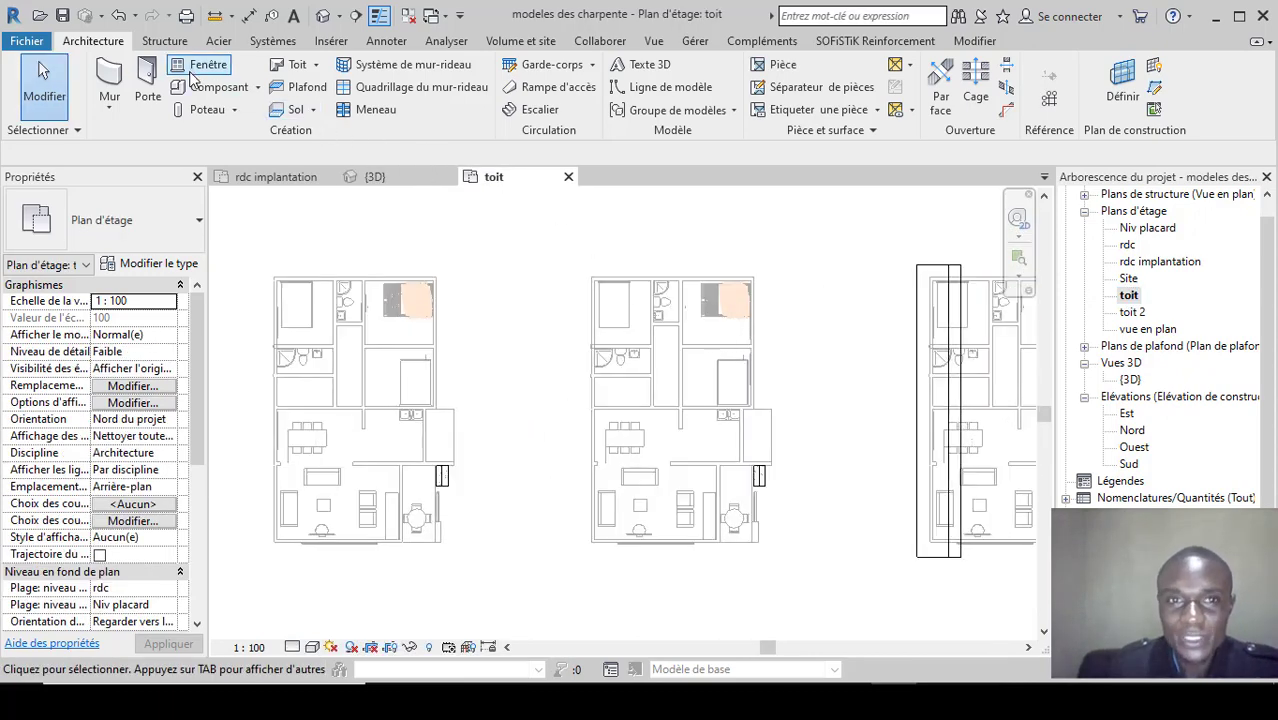
Create a footprint roof on the third-to-last house from a rectangle offset 60, keeping the slope on all four edges.
left_click(316, 64)
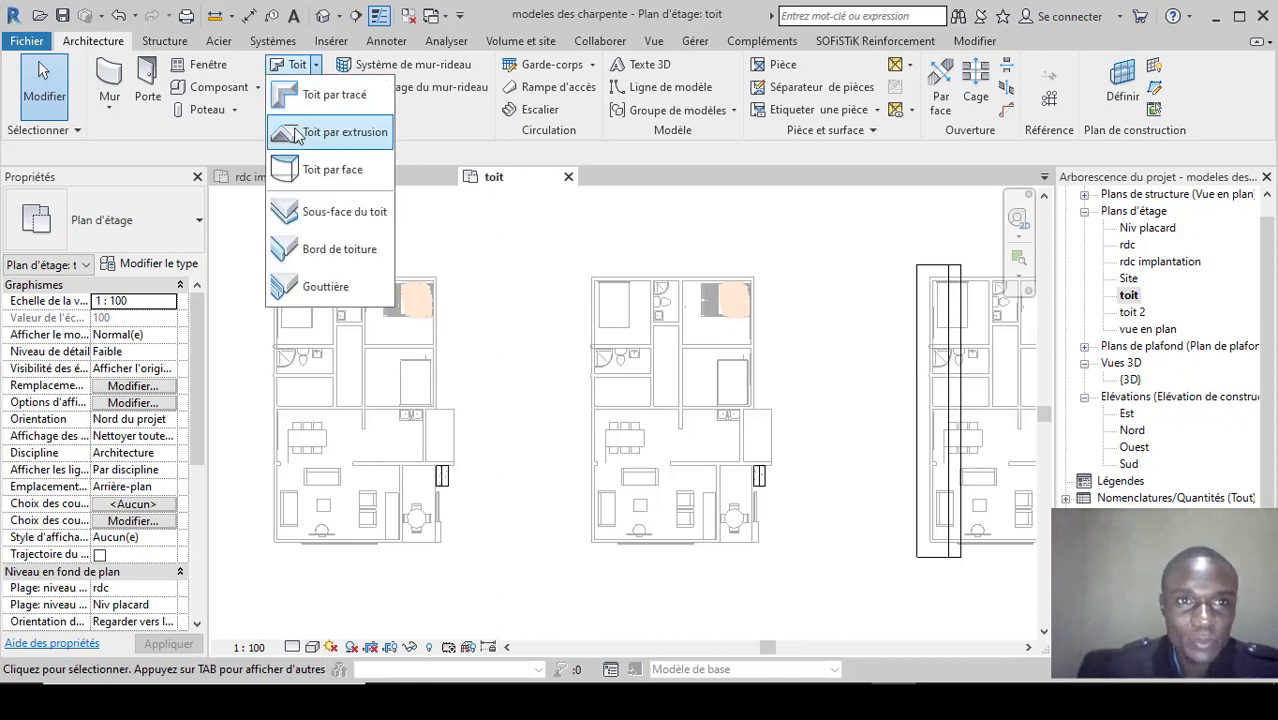
left_click(322, 94)
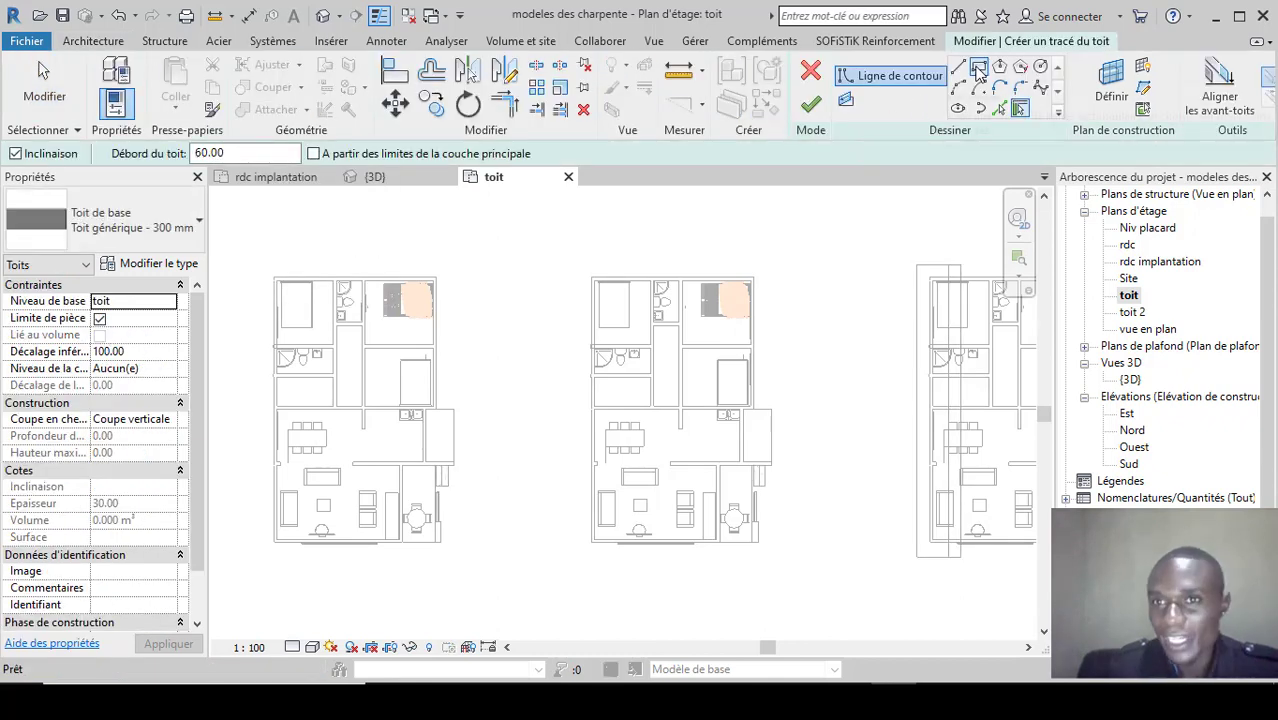
left_click(978, 67)
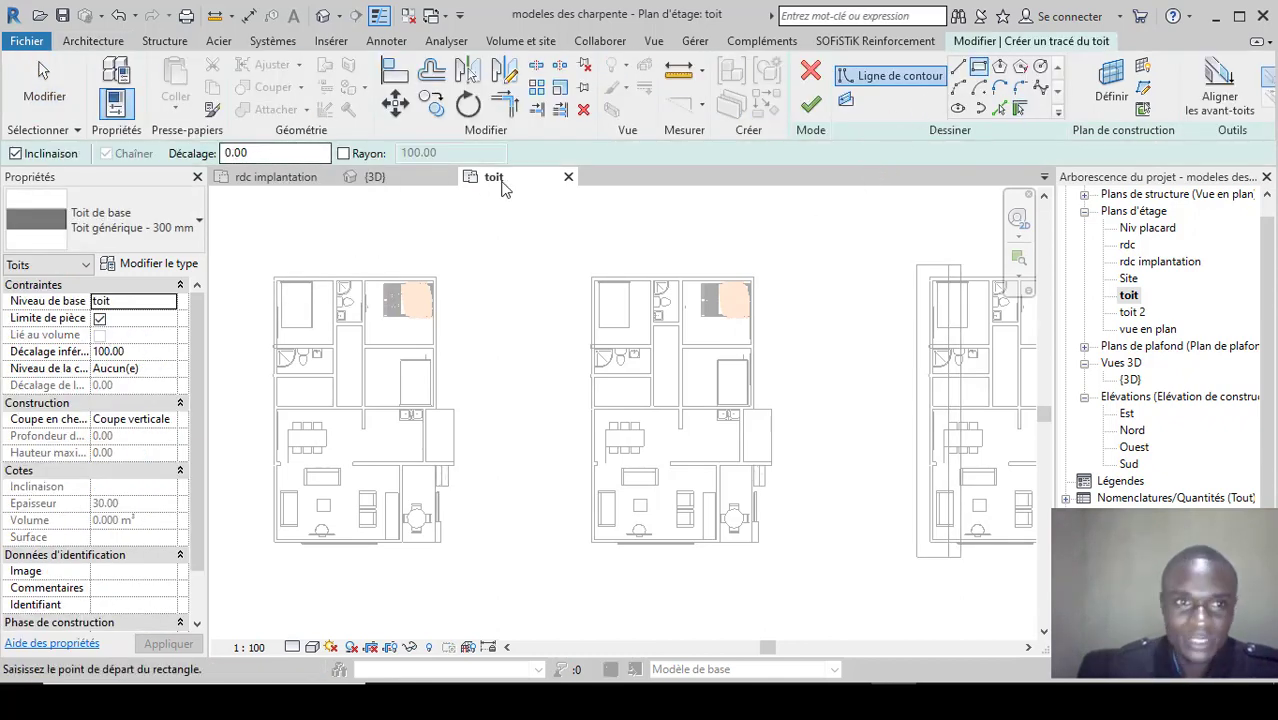
type("60")
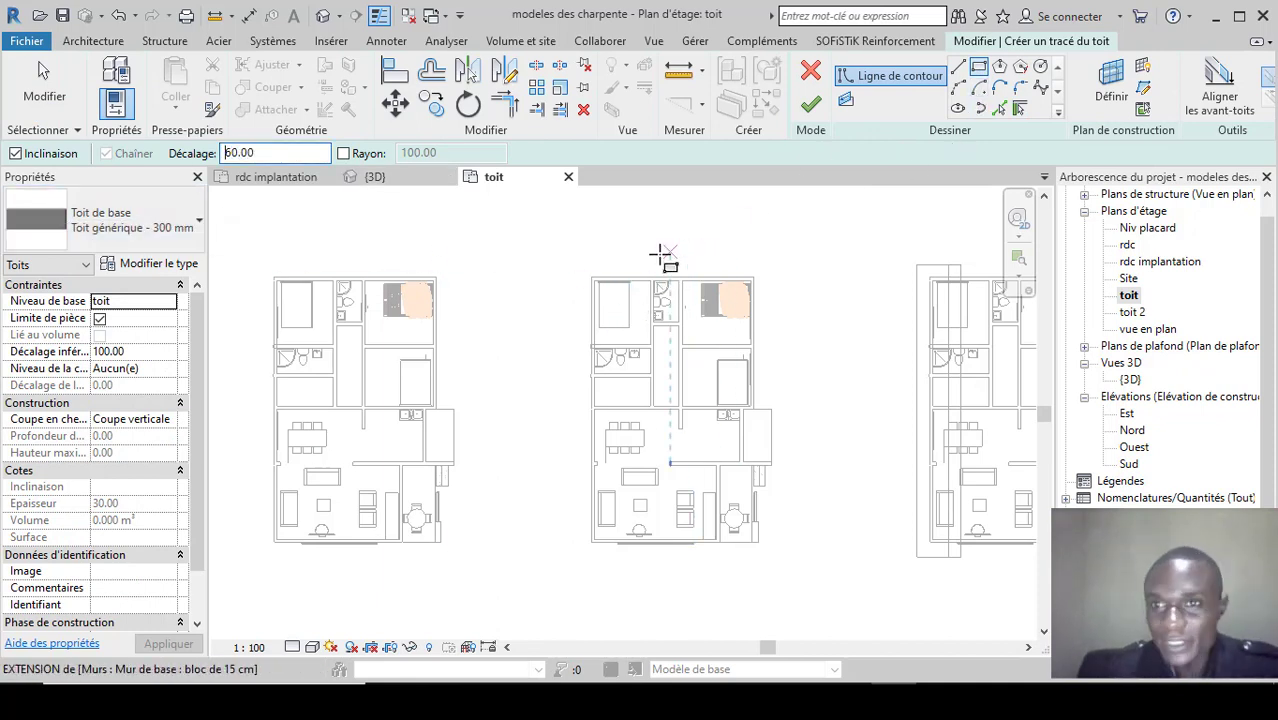
scroll(582, 274, "up", 2)
left_click(596, 279)
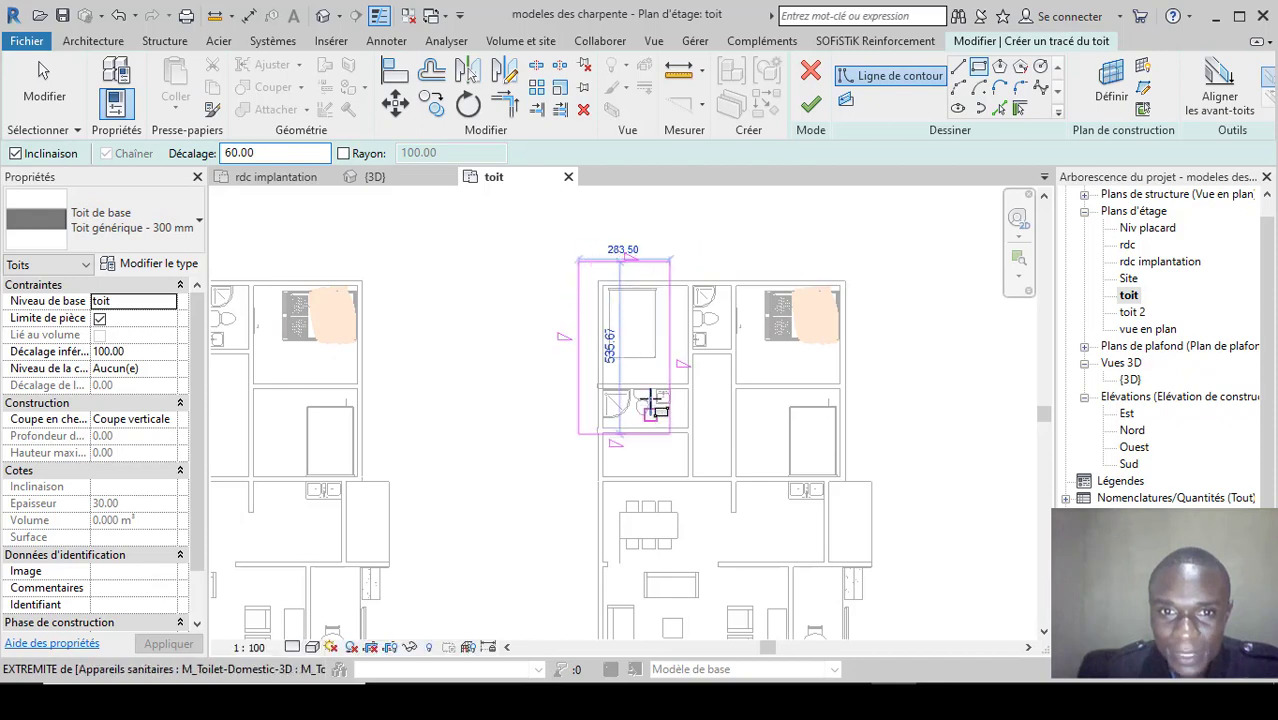
scroll(736, 513, "down", 3)
scroll(745, 535, "up", 3)
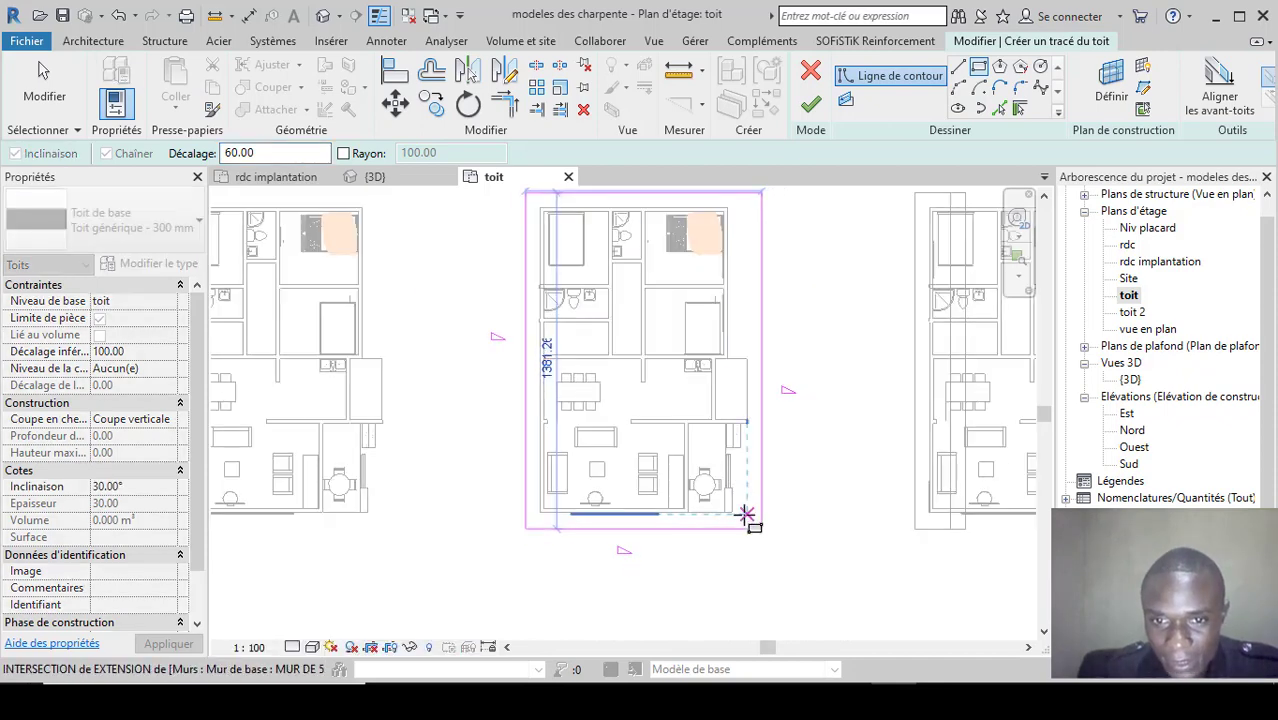
left_click(745, 514)
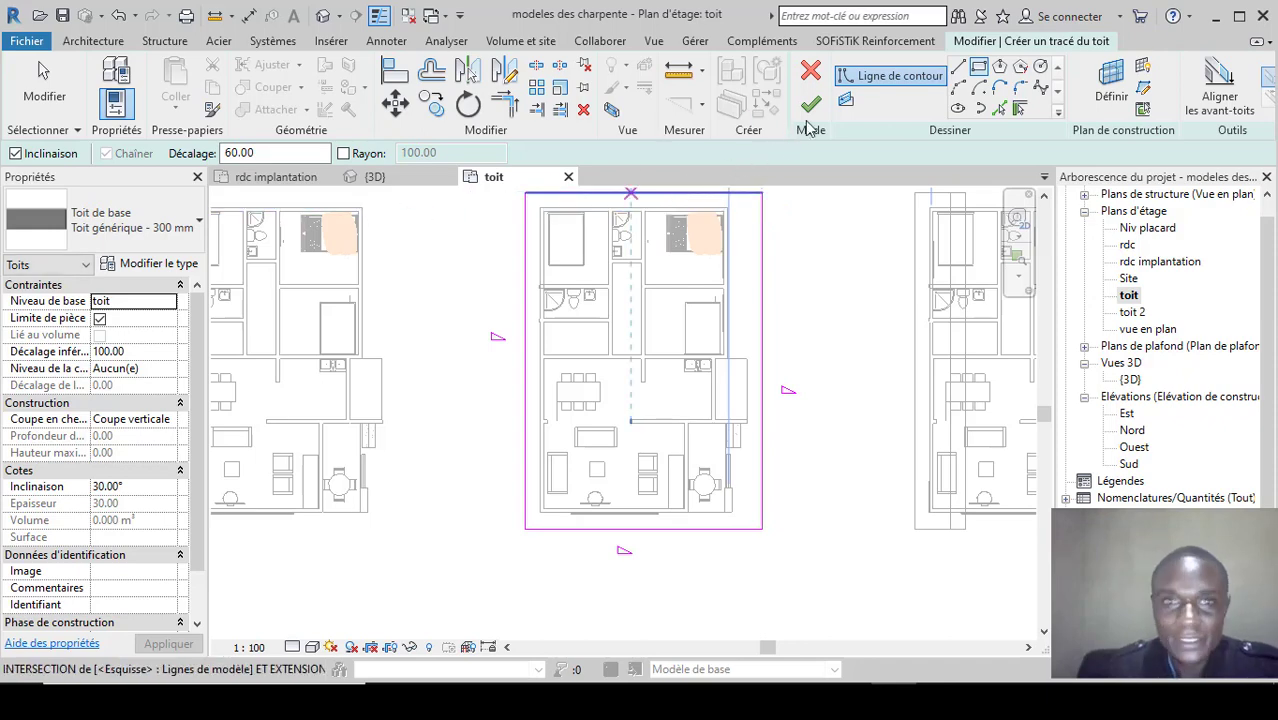
key("Escape")
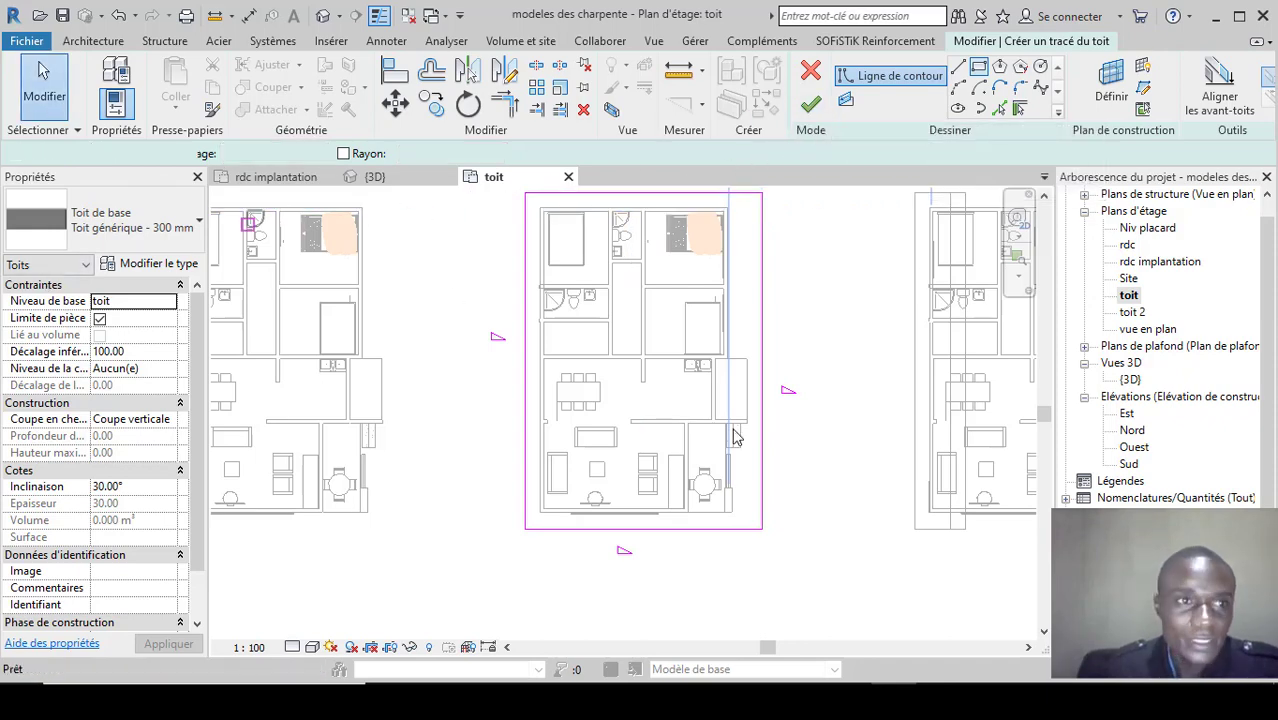
scroll(678, 398, "down", 2)
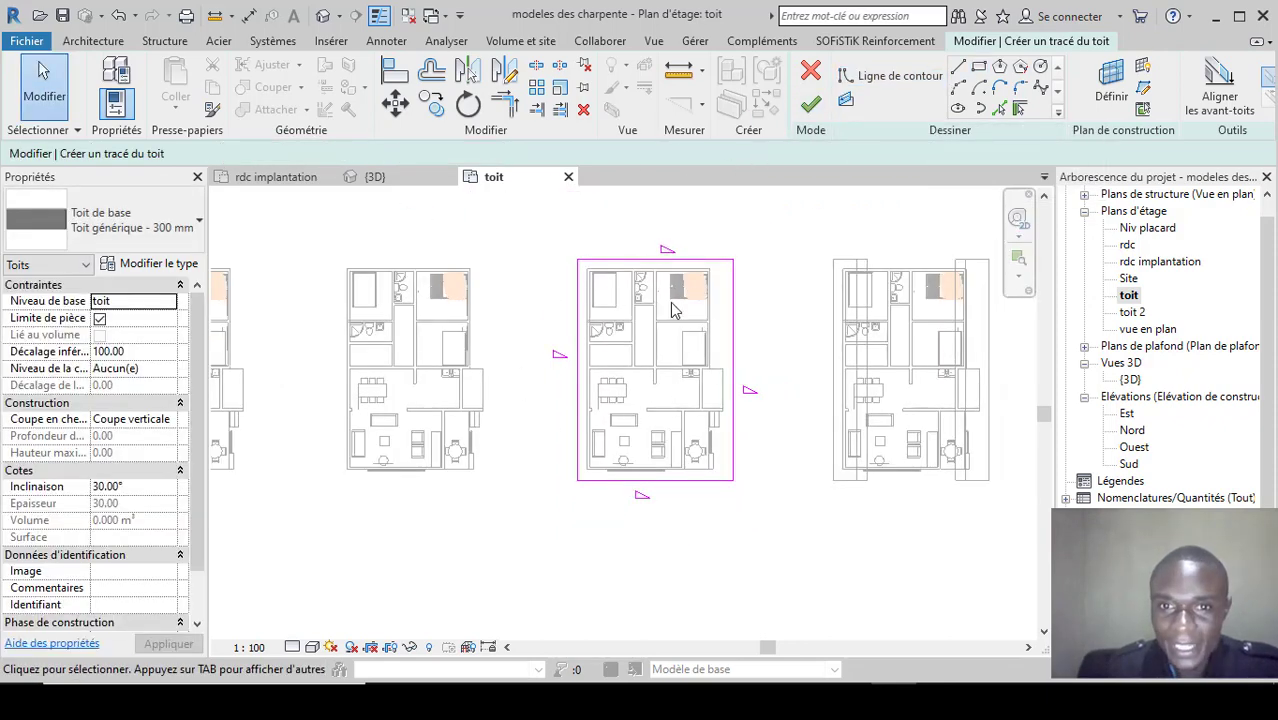
left_click(811, 106)
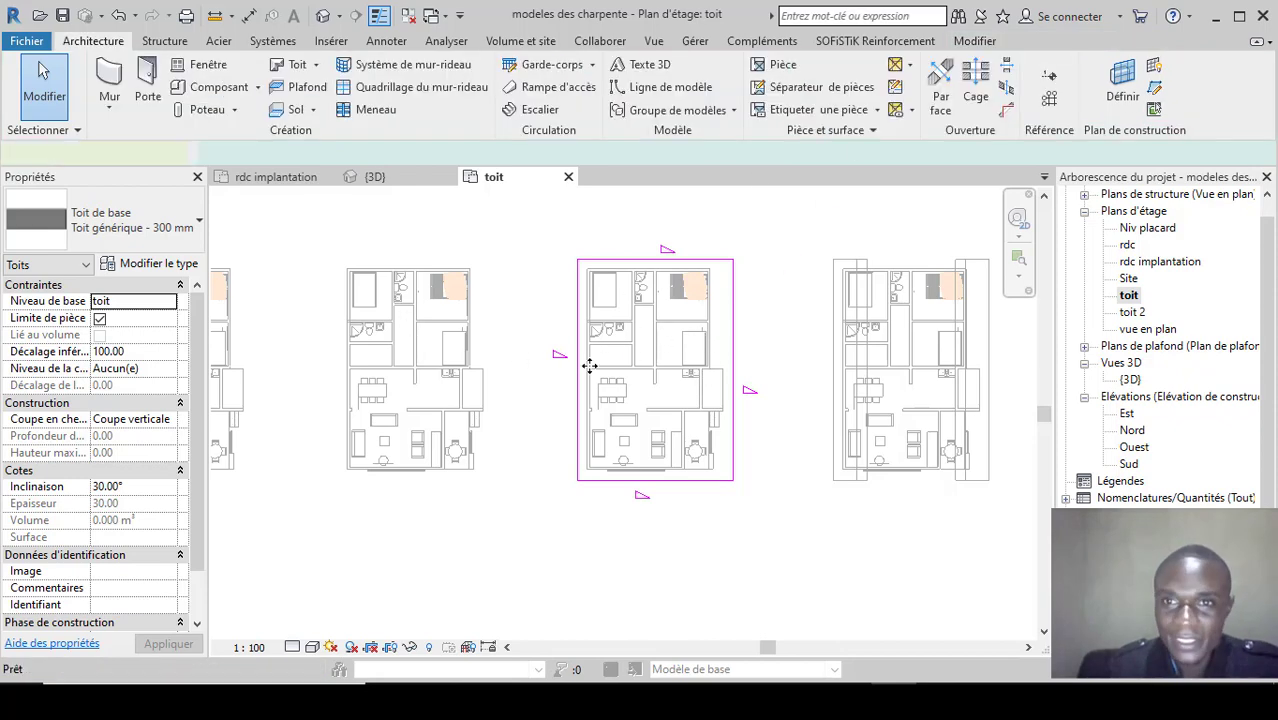
Switch to the 3D view, set the new hip roof's base offset to 0 and reduce its slope.
left_click(322, 17)
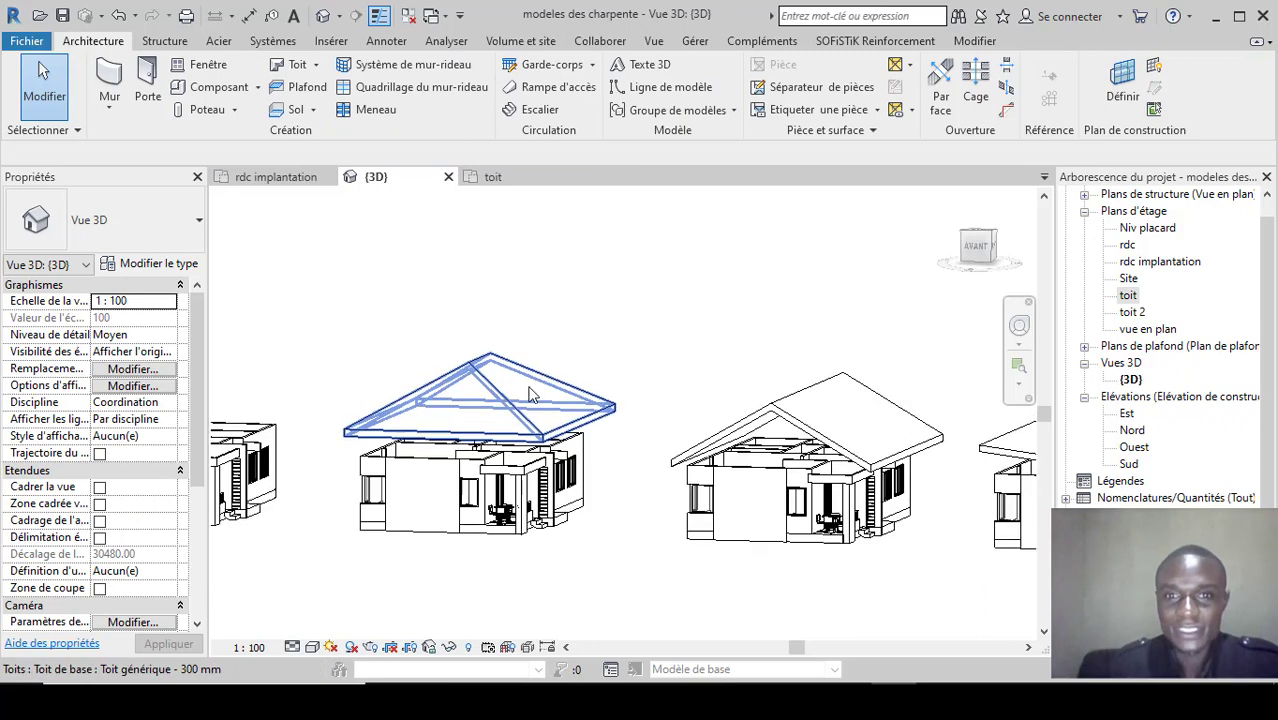
left_click(532, 396)
left_click(155, 356)
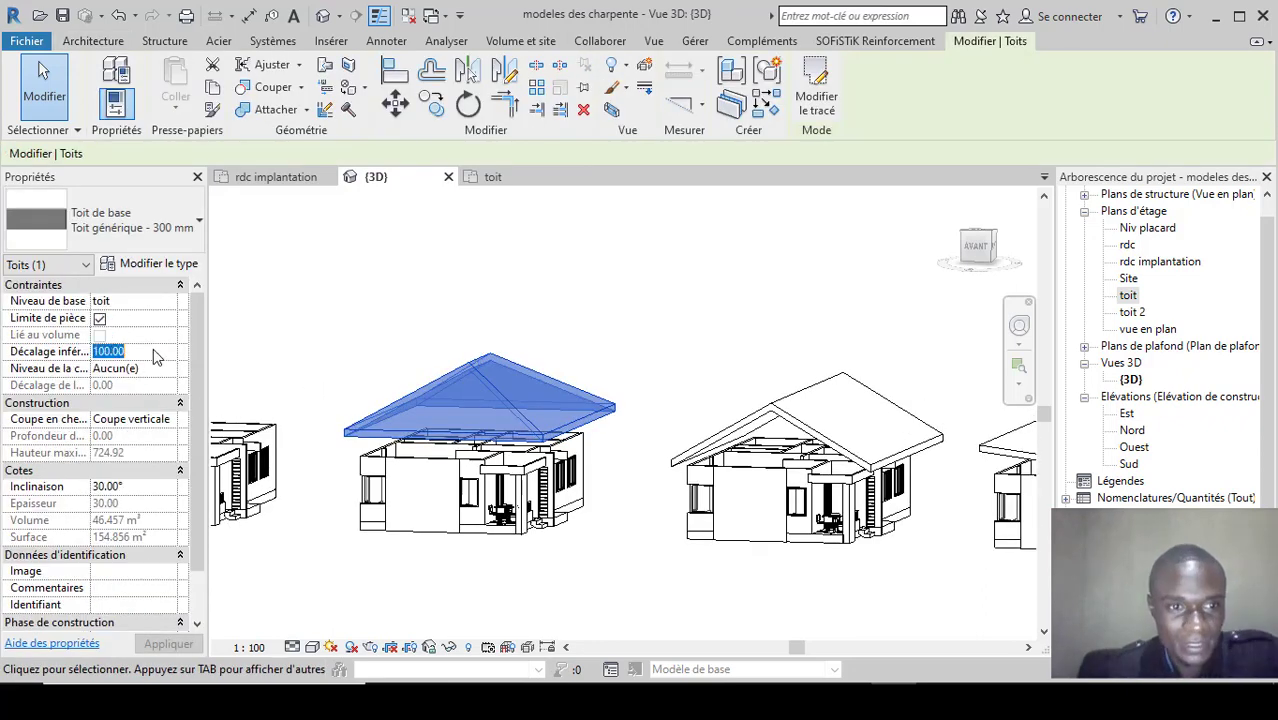
left_click(727, 311)
left_click(492, 401)
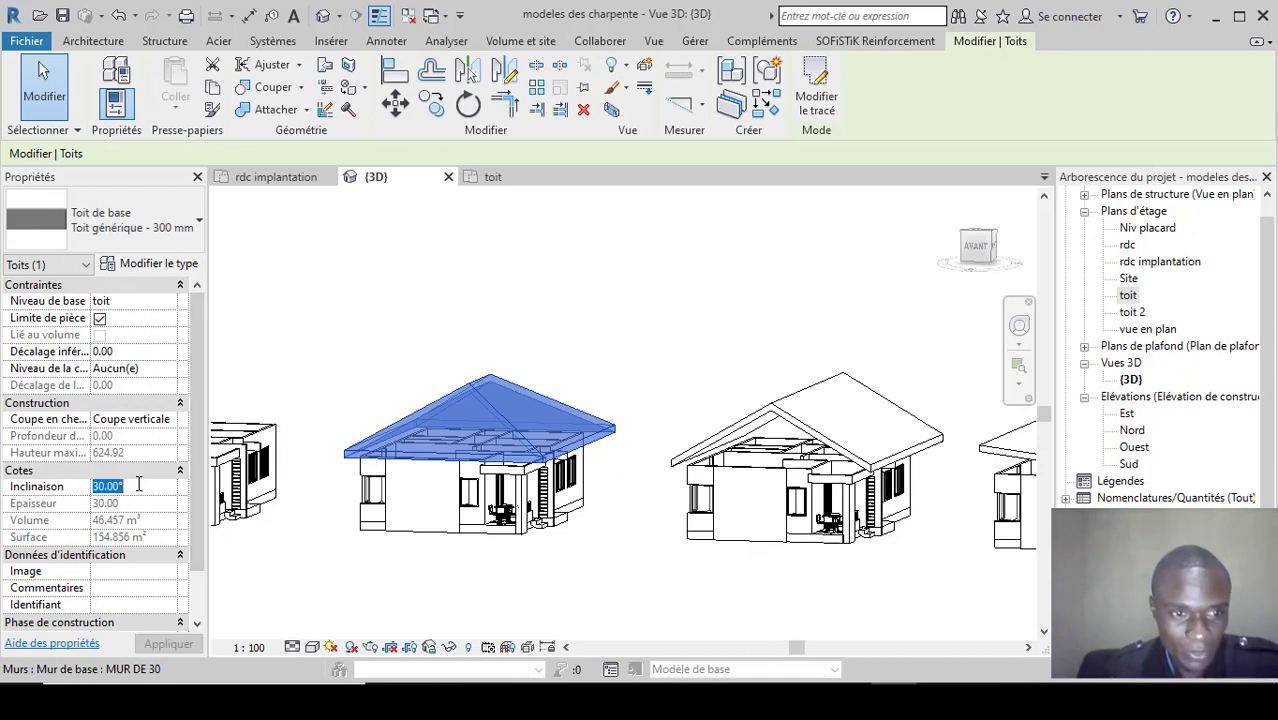
left_click(670, 314)
Set the slope of the gable roof on the second-to-last house to 20°.
left_click(818, 425)
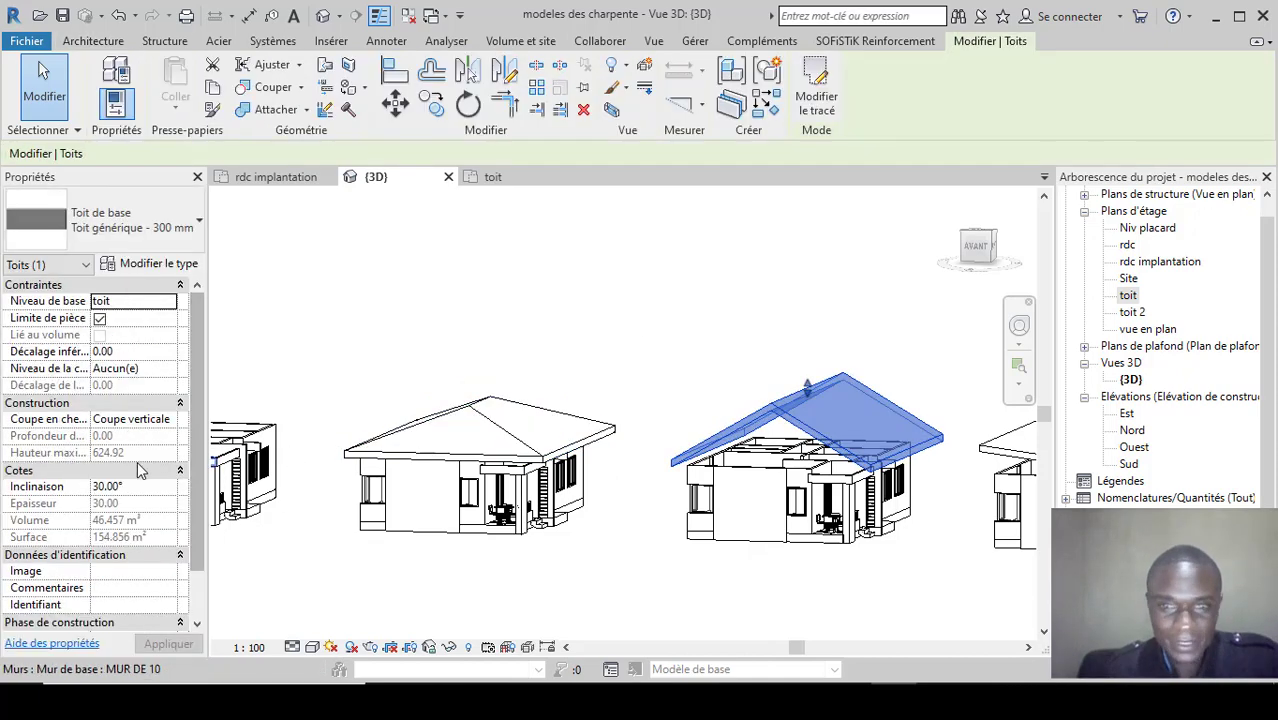
left_click(155, 485)
type("20")
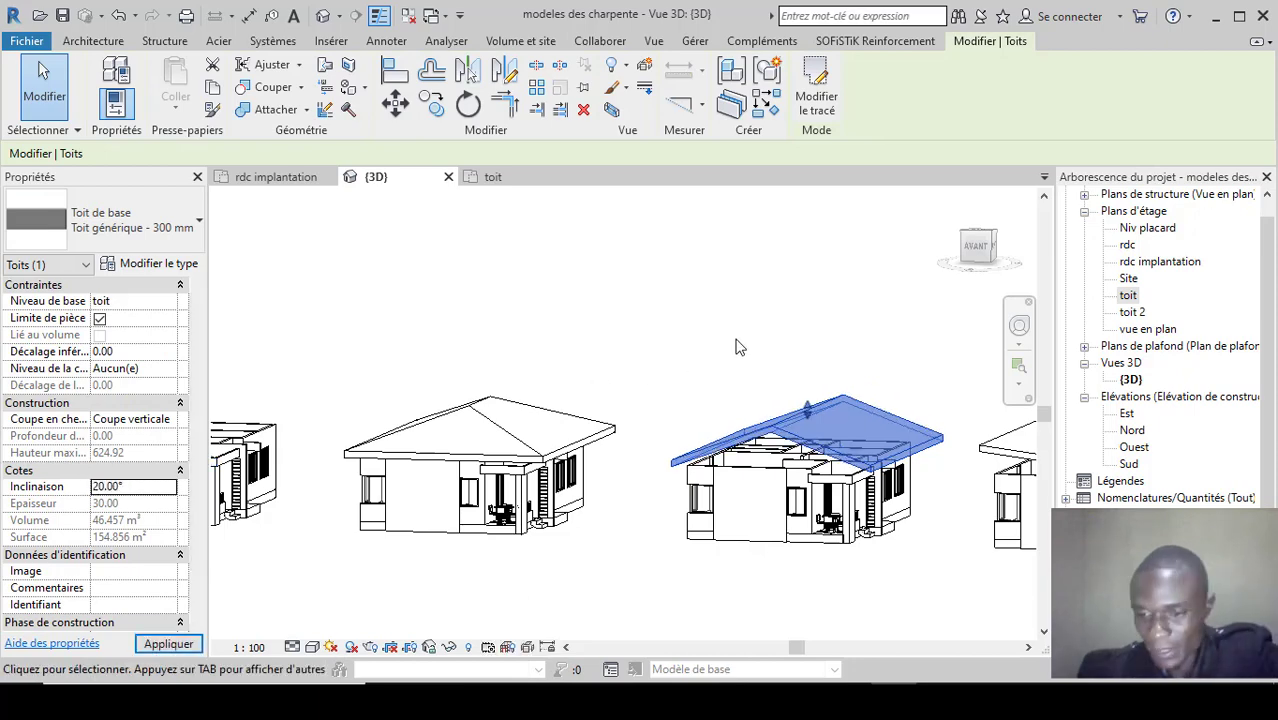
left_click(596, 349)
Examine the hip, gable and single-slope roofs and the unroofed houses from the front and from above.
scroll(565, 340, "down", 3)
scroll(505, 398, "up", 2)
scroll(584, 314, "down", 2)
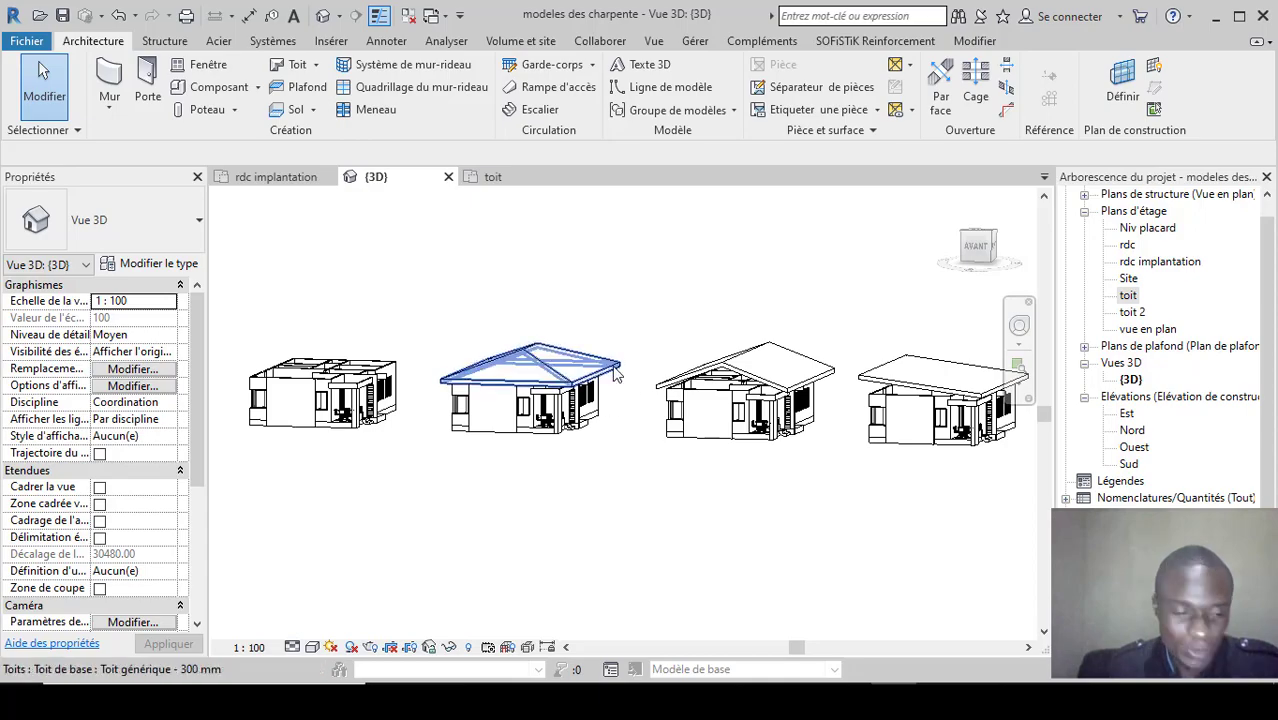
middle_click_drag(671, 328, 686, 410, "shift")
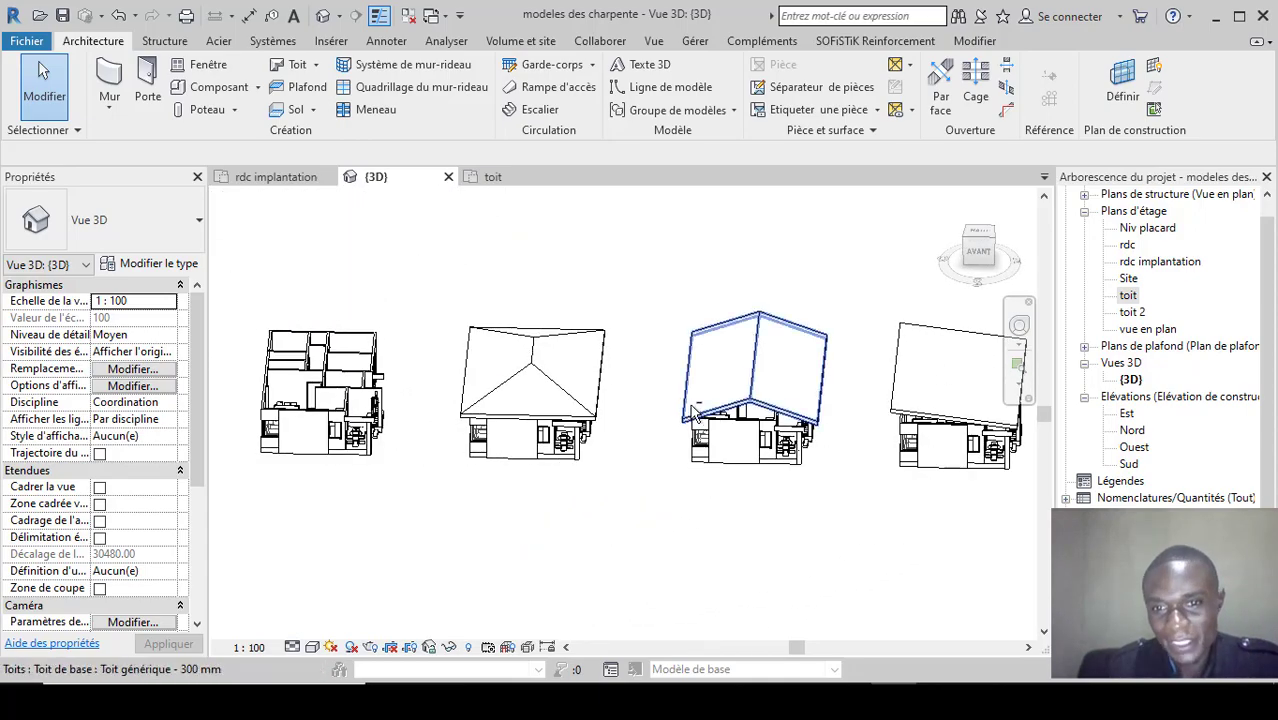
scroll(686, 410, "down", 4)
scroll(830, 407, "up", 1)
scroll(830, 406, "up", 1)
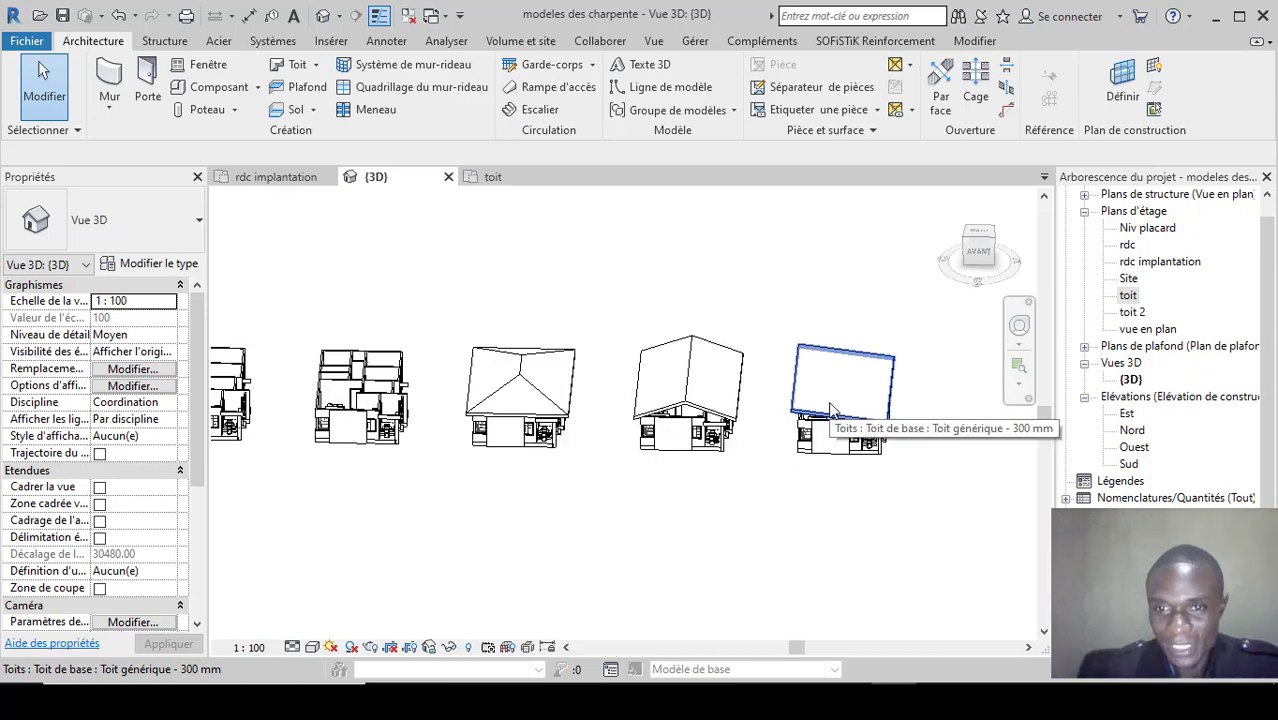
scroll(713, 395, "up", 3)
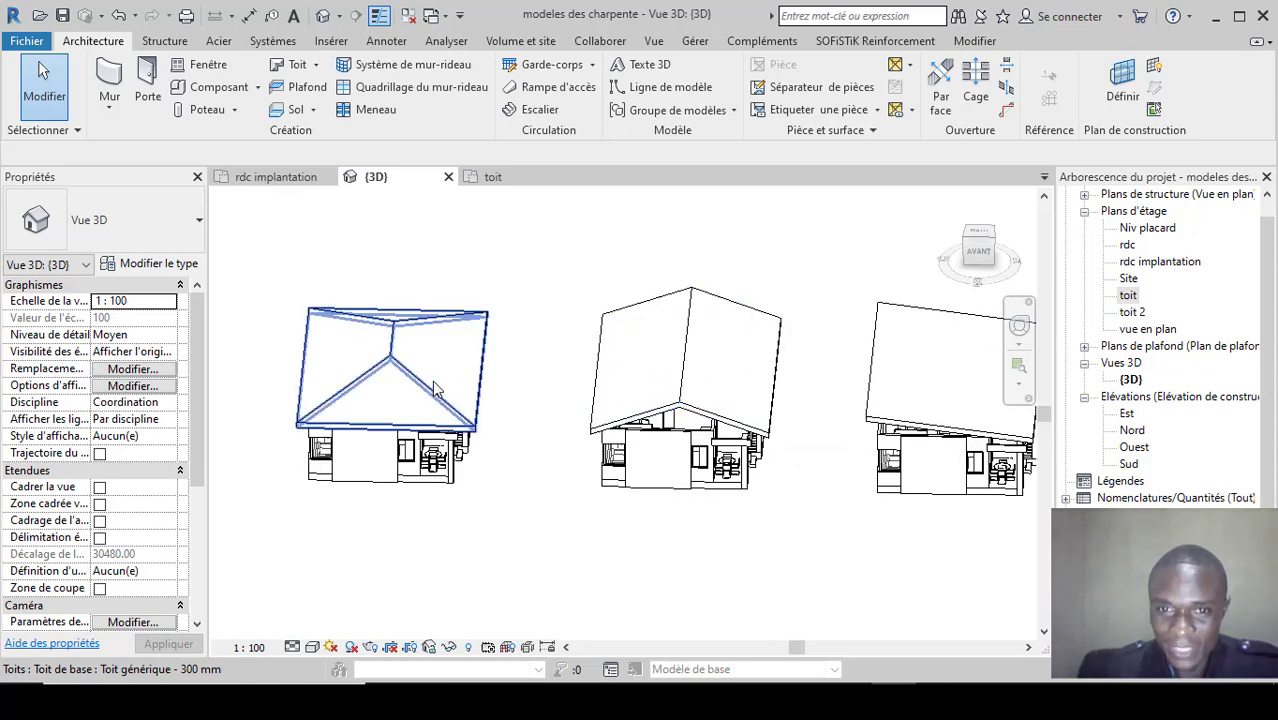
scroll(435, 390, "down", 6)
scroll(420, 415, "up", 2)
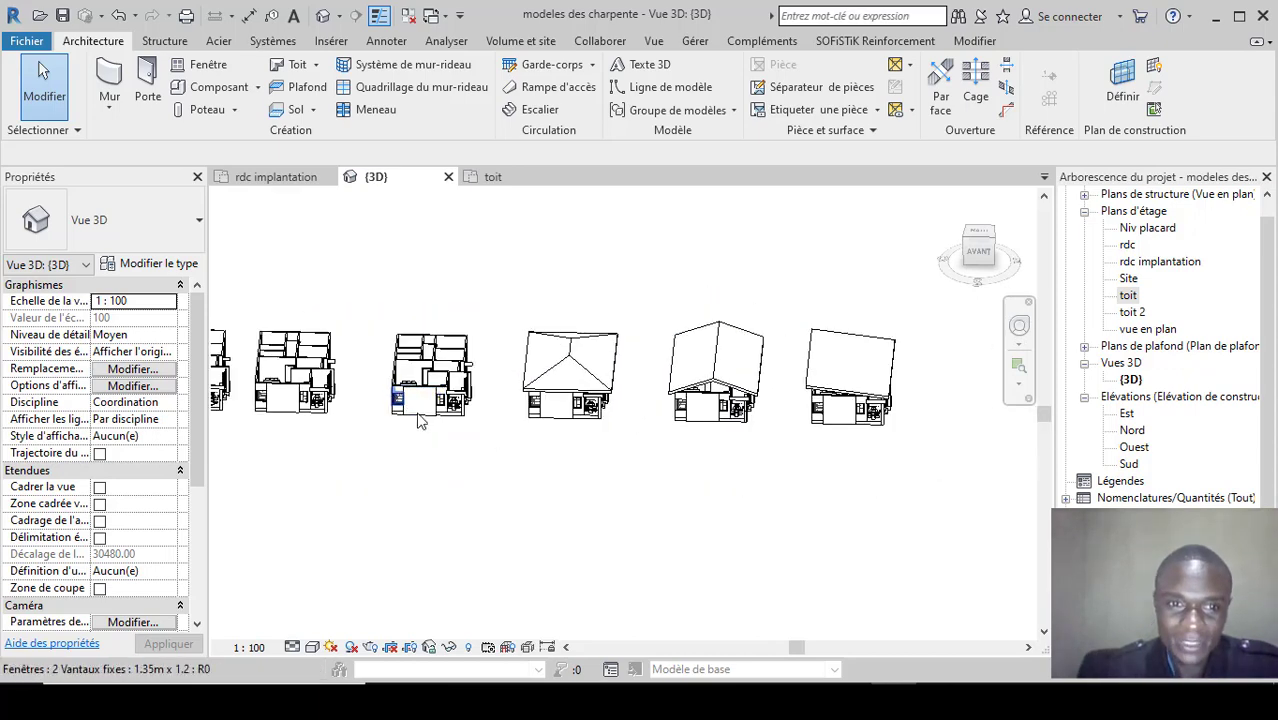
scroll(420, 420, "up", 1)
scroll(465, 362, "down", 2)
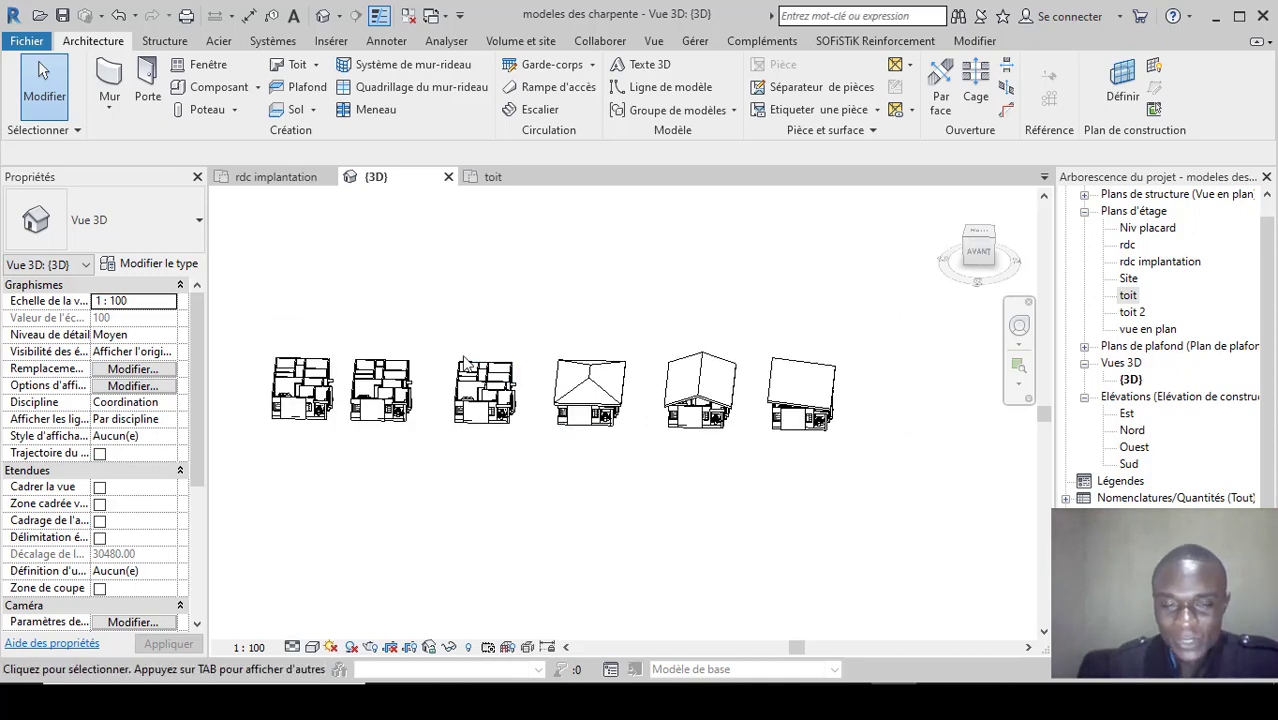
scroll(462, 385, "up", 1)
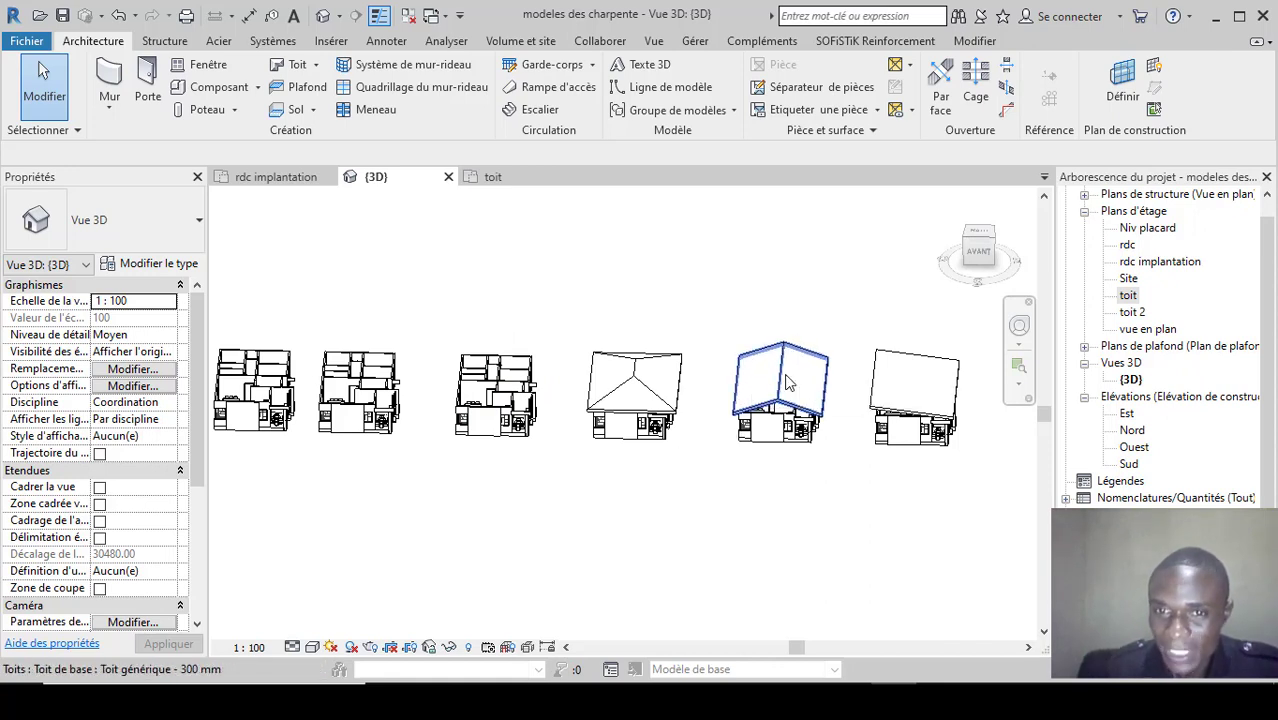
Open the rdc implantation floor plan and start a footprint roof placed on the toit level.
double_click(1145, 263)
scroll(524, 477, "down", 4)
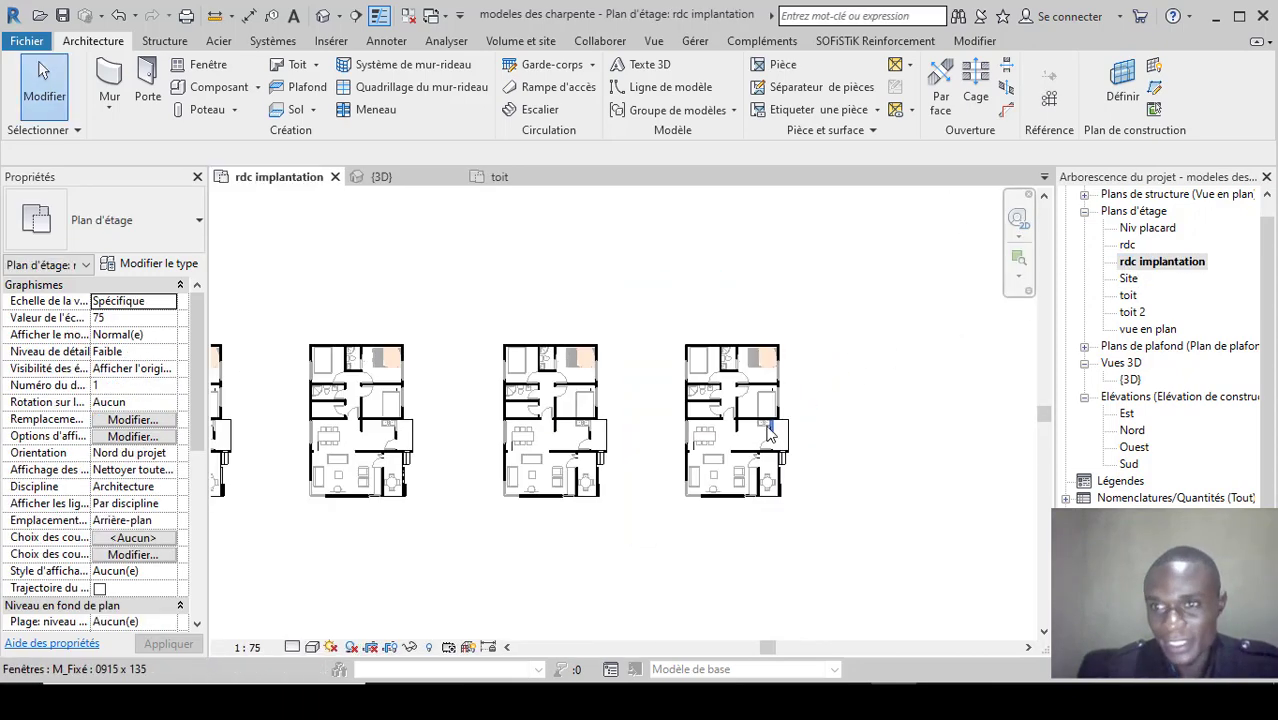
scroll(524, 477, "up", 3)
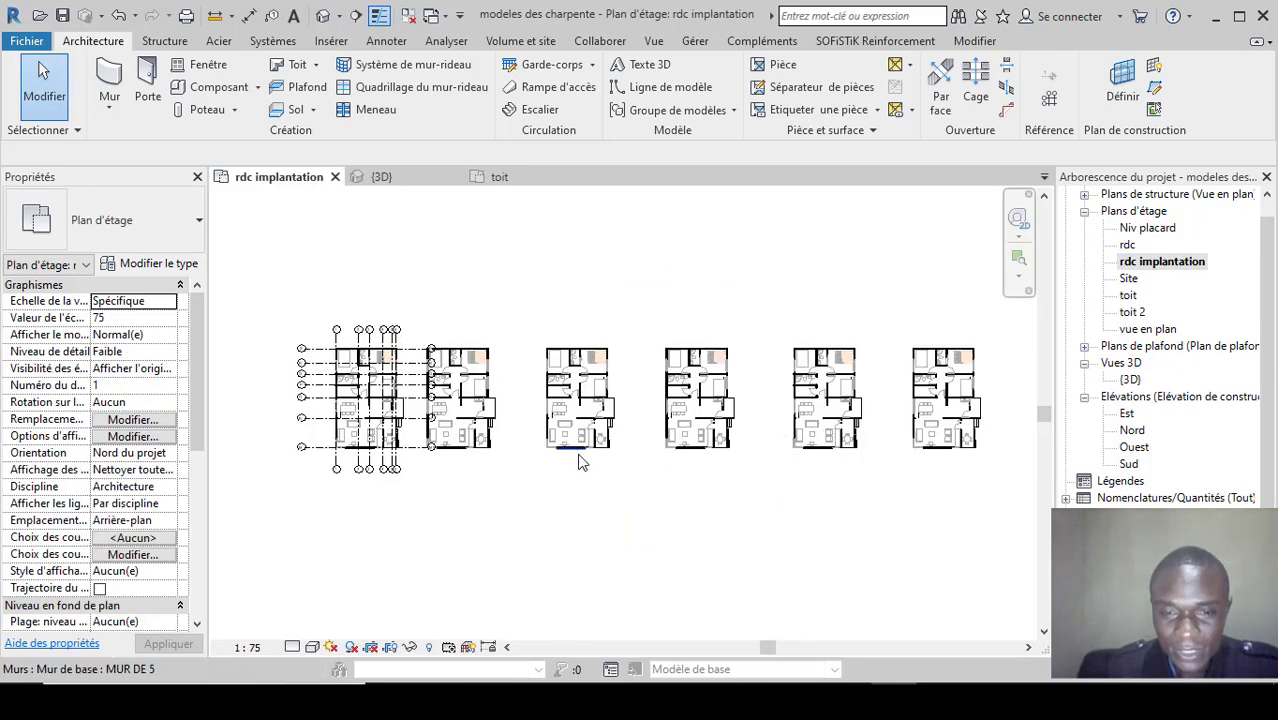
scroll(519, 418, "down", 2)
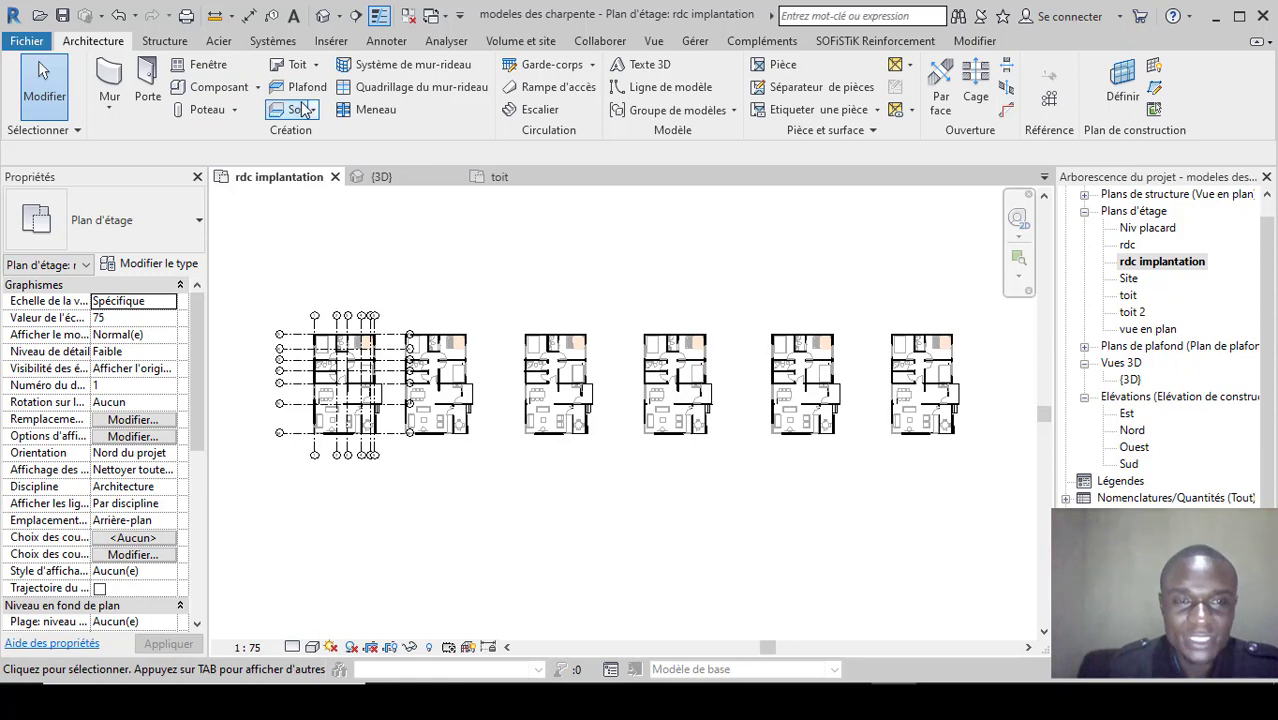
left_click(317, 70)
left_click(335, 97)
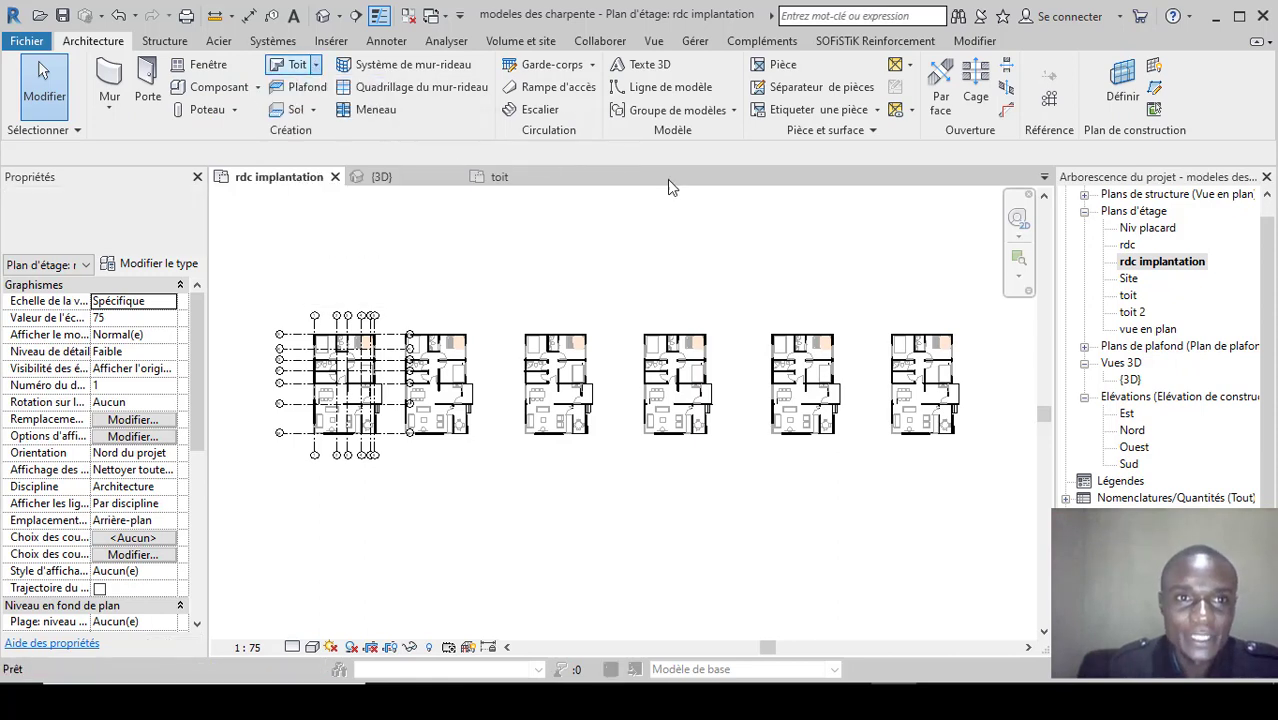
left_click(624, 362)
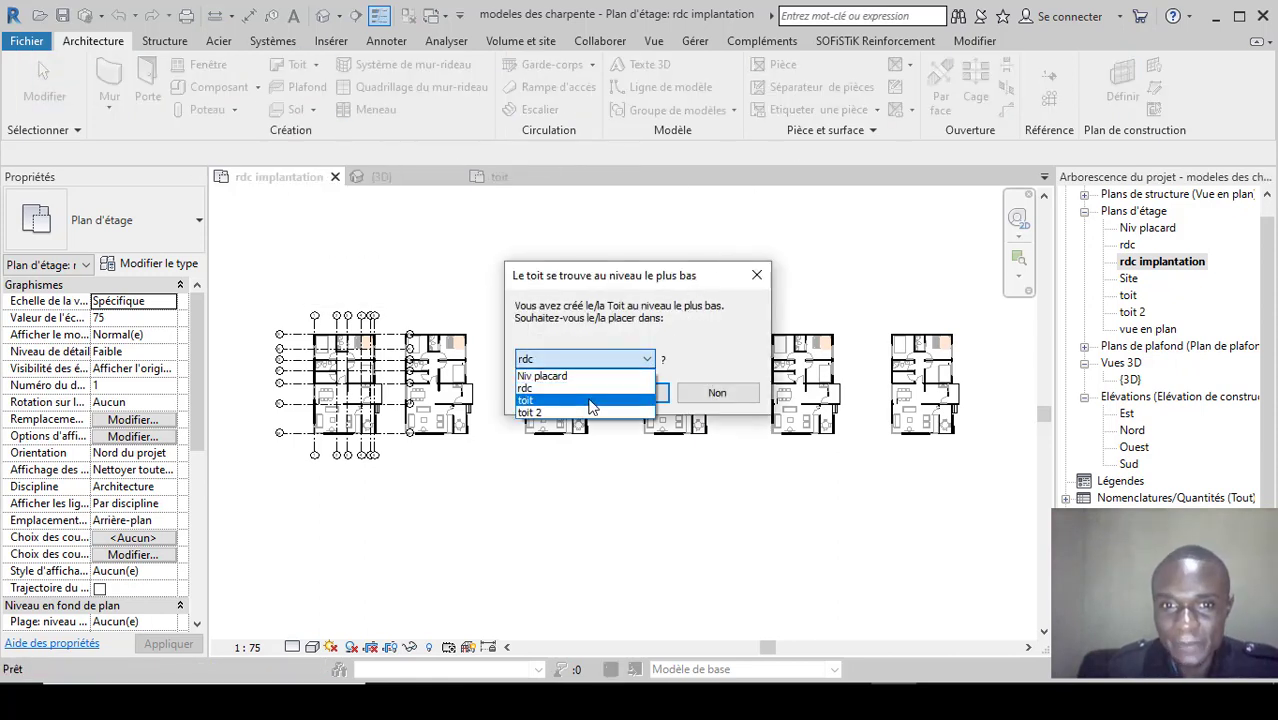
left_click(615, 396)
left_click(629, 393)
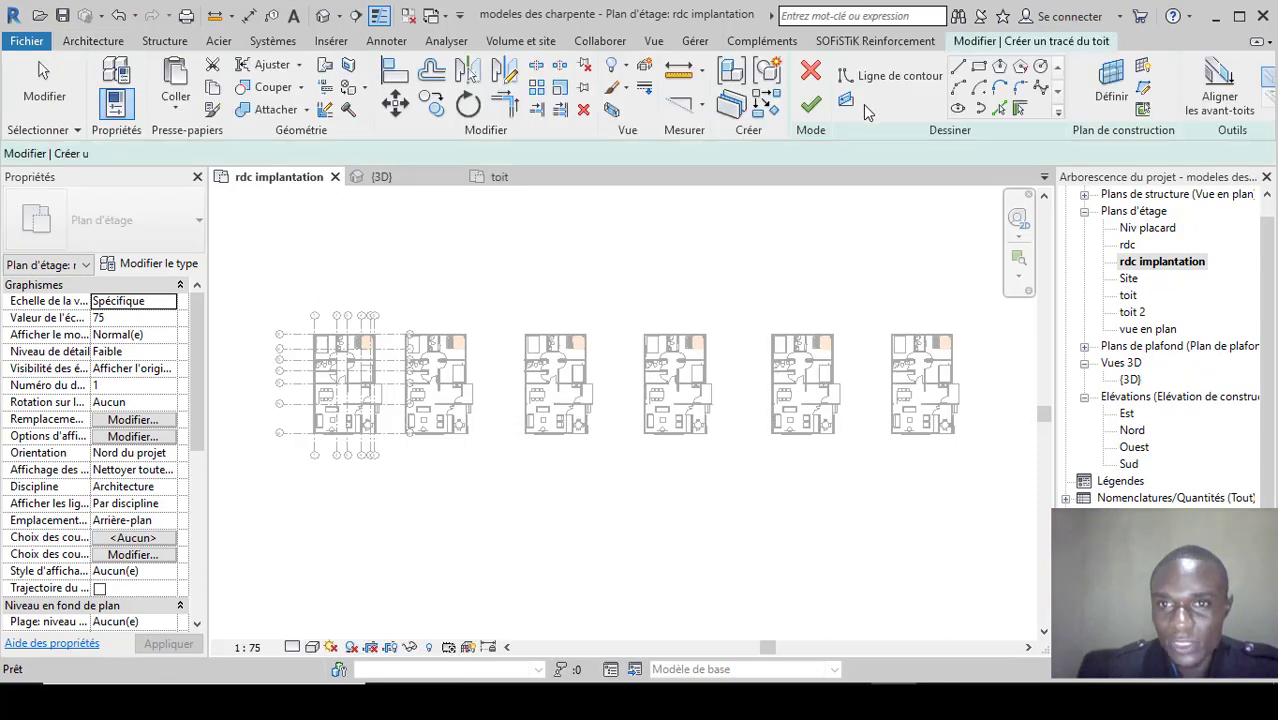
left_click(978, 67)
scroll(531, 430, "up", 5)
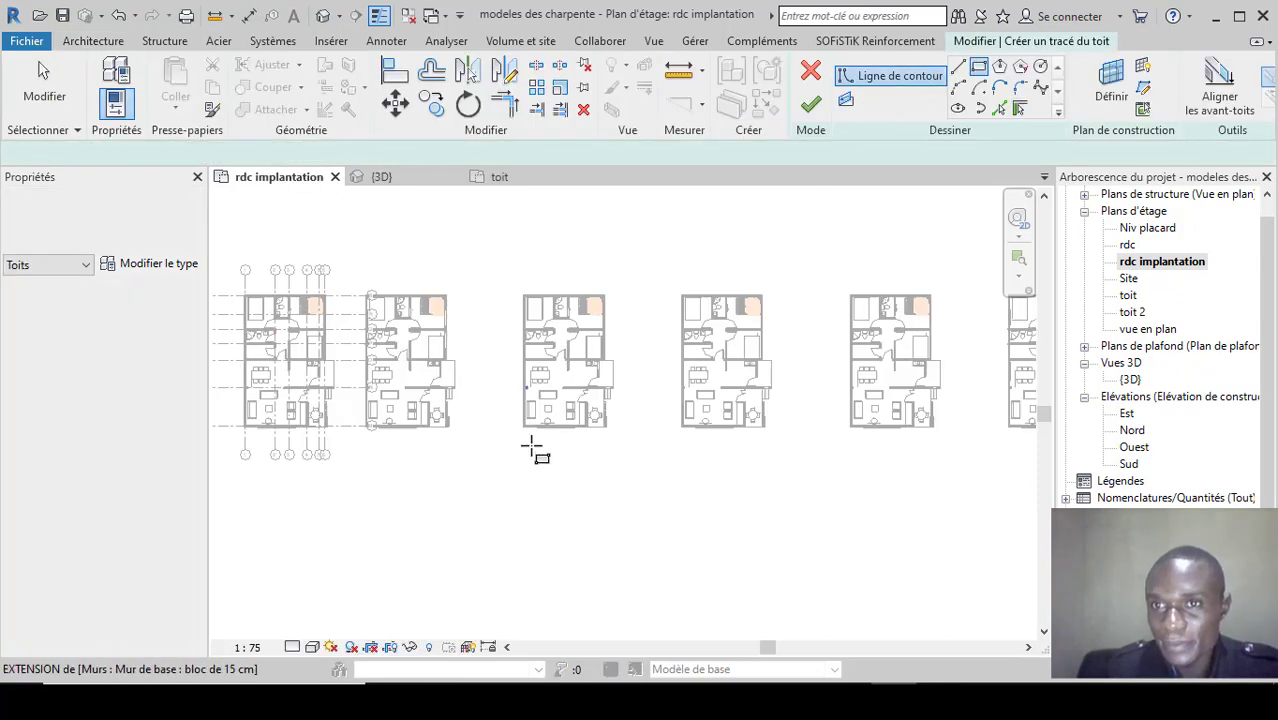
left_click(513, 229)
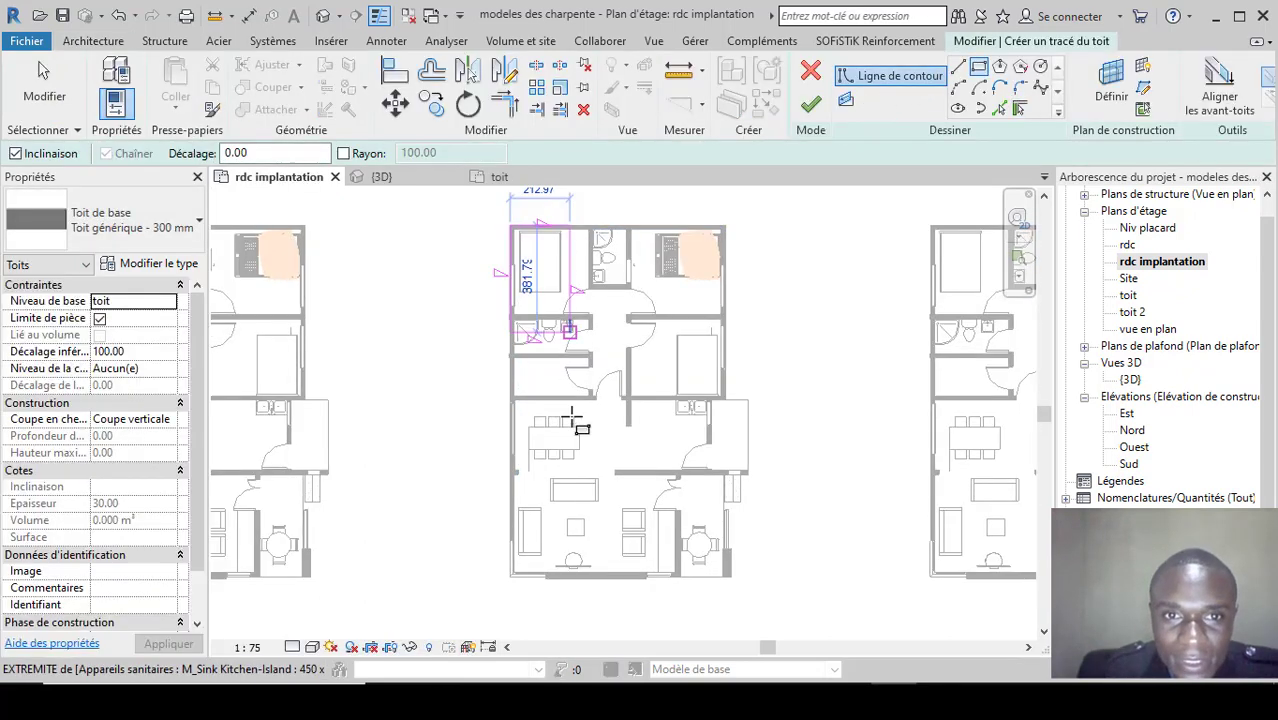
left_click(632, 580)
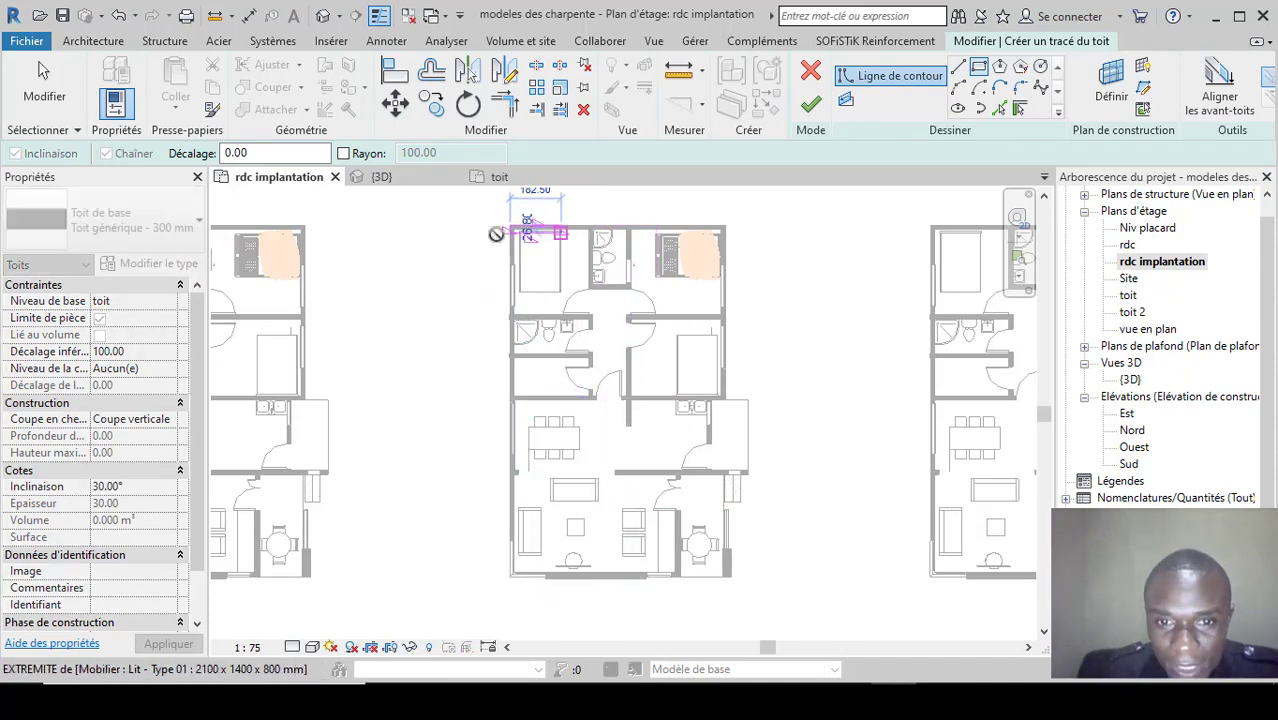
key("Escape")
key("Escape")
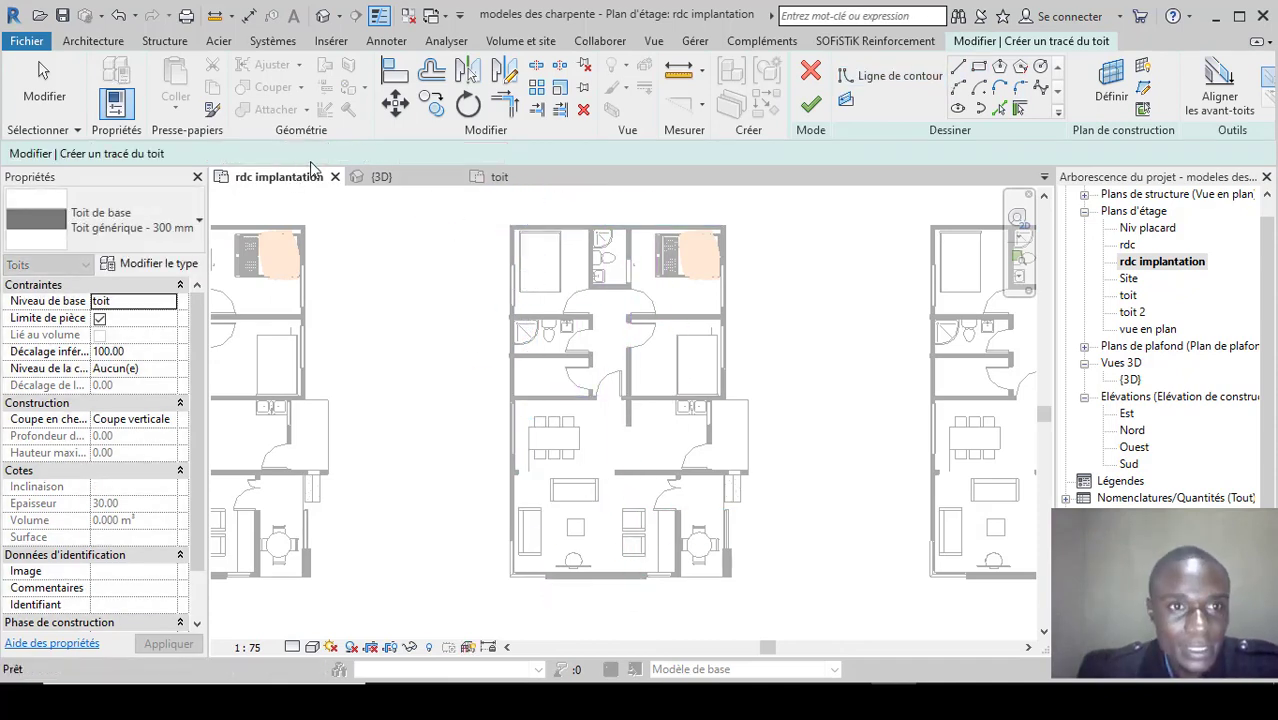
Sketch a rectangular roof outline with a 60 offset over the left half of the third house, about 1381 long.
left_click(978, 68)
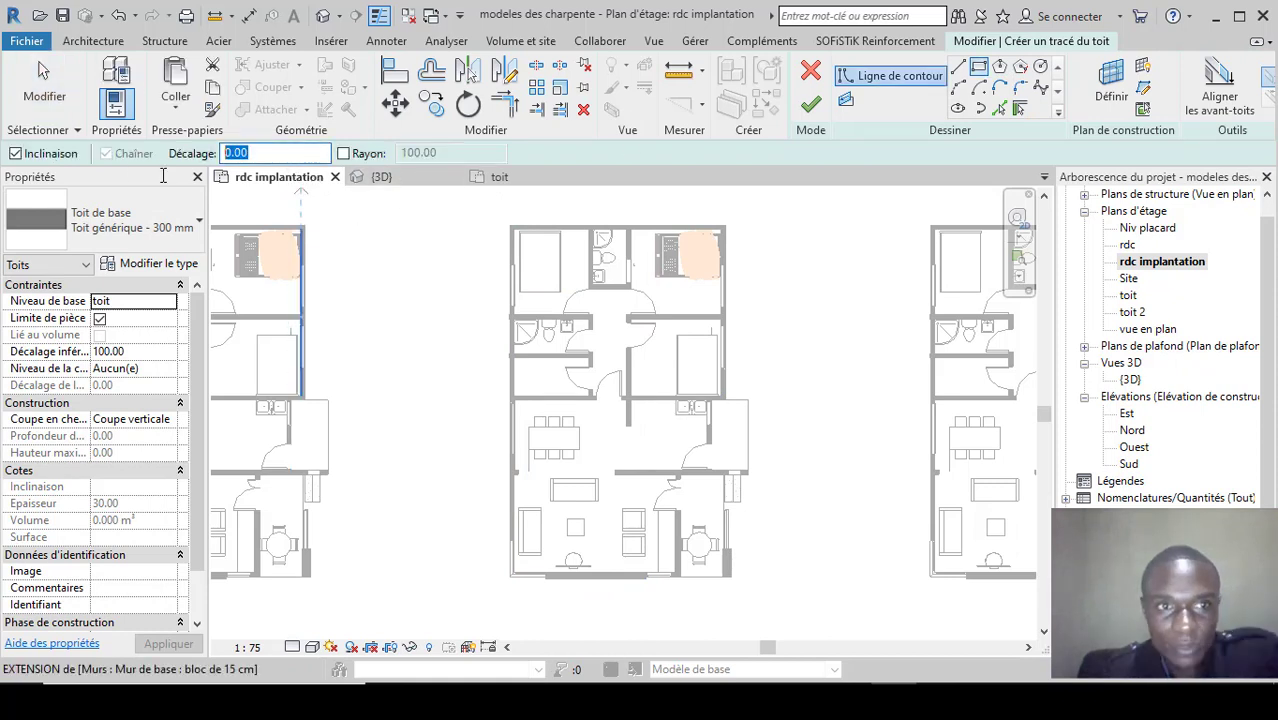
type("60")
scroll(510, 225, "up", 3)
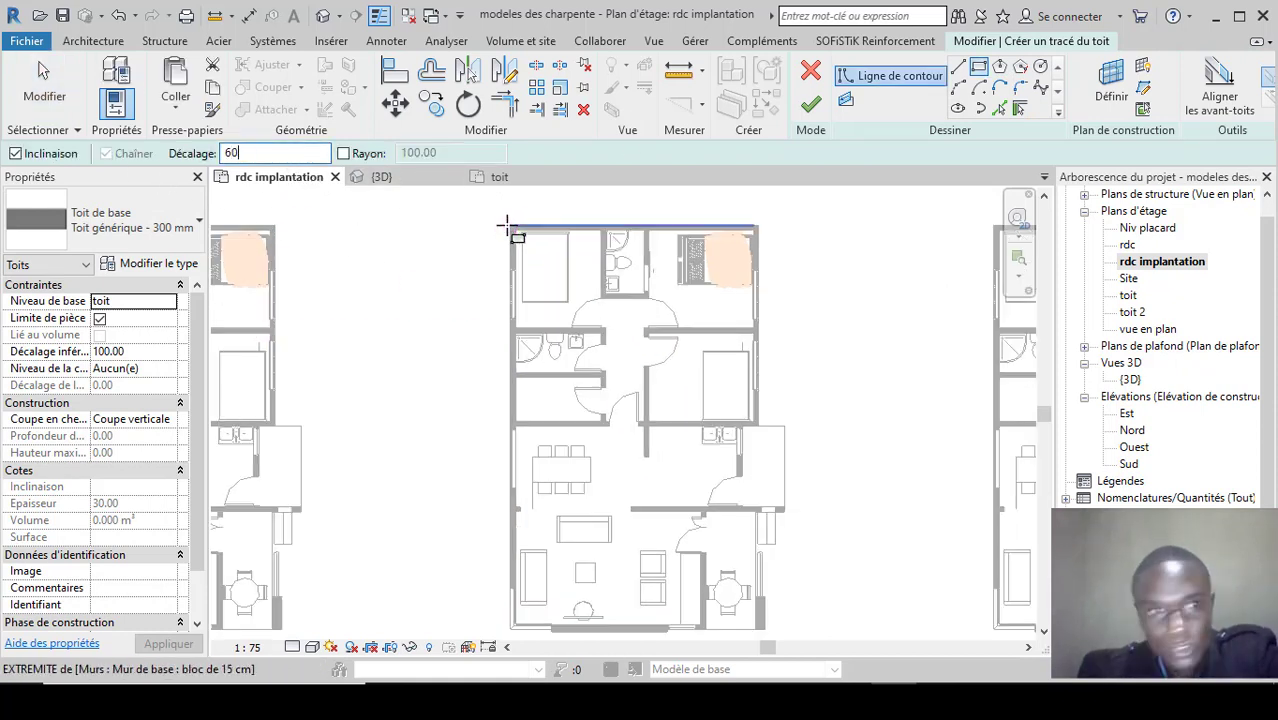
left_click(511, 222)
scroll(610, 365, "down", 3)
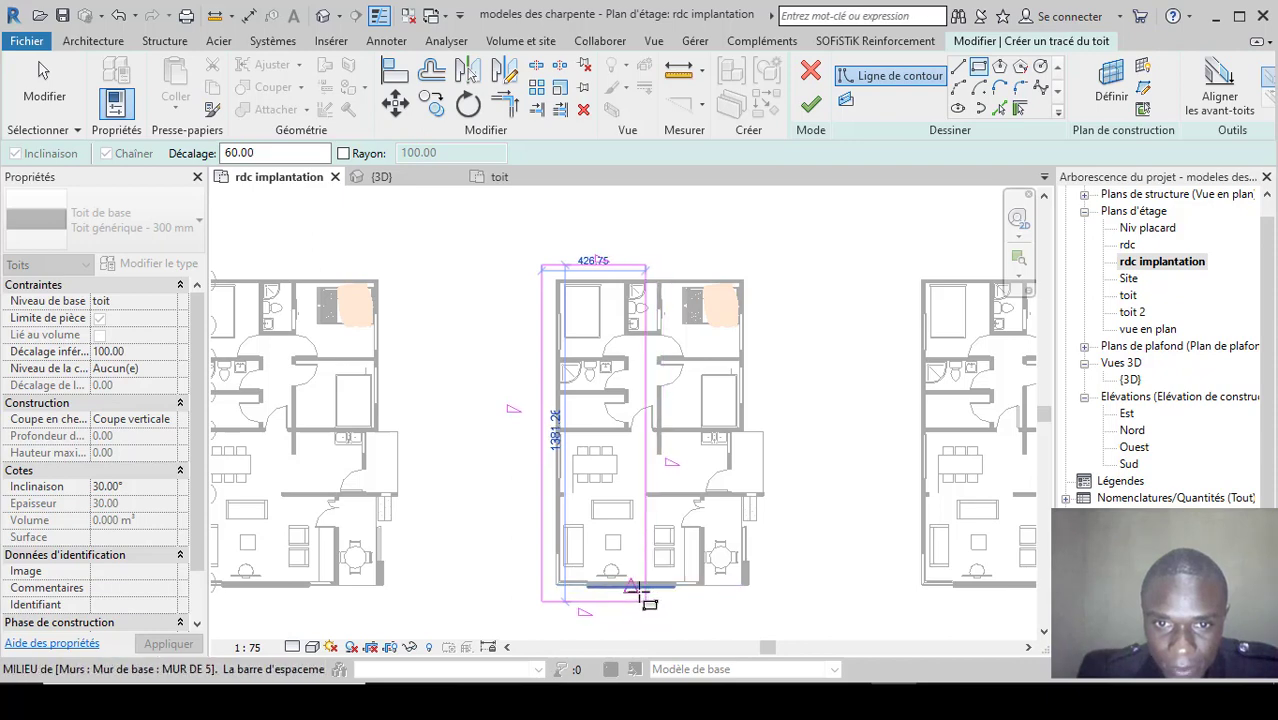
scroll(642, 590, "up", 2)
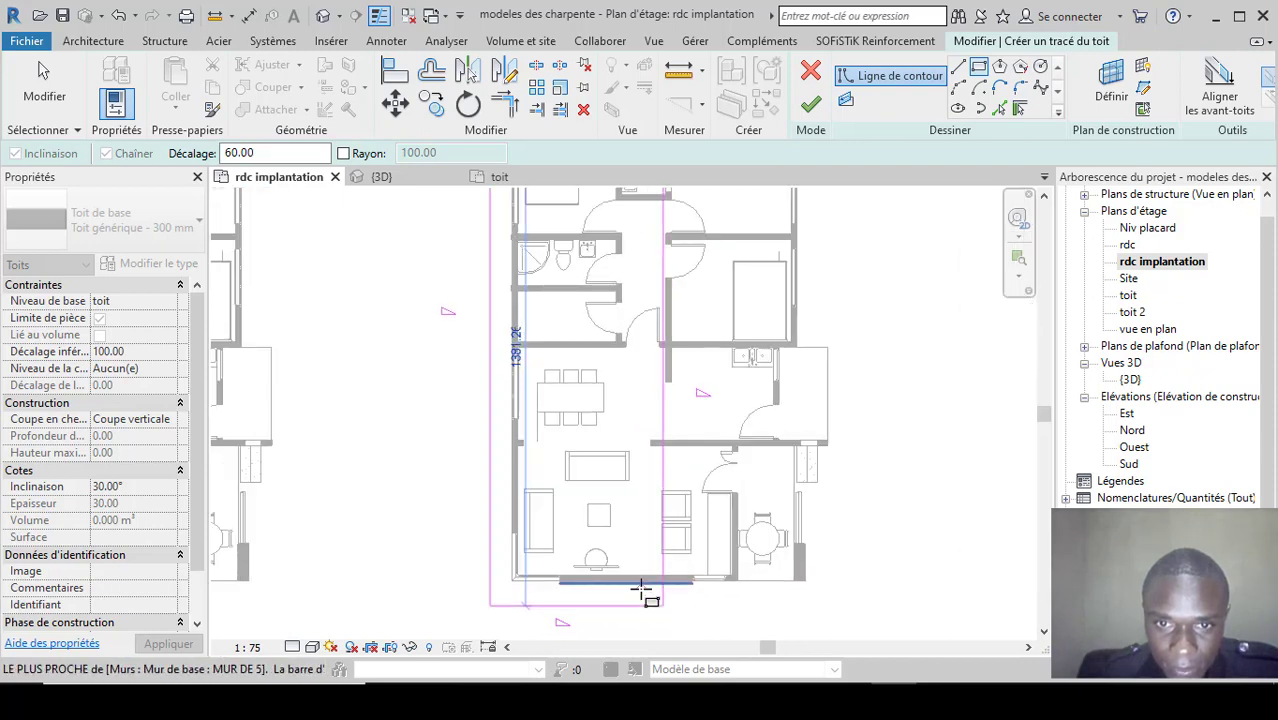
left_click(642, 590)
scroll(665, 530, "down", 3)
left_click(44, 78)
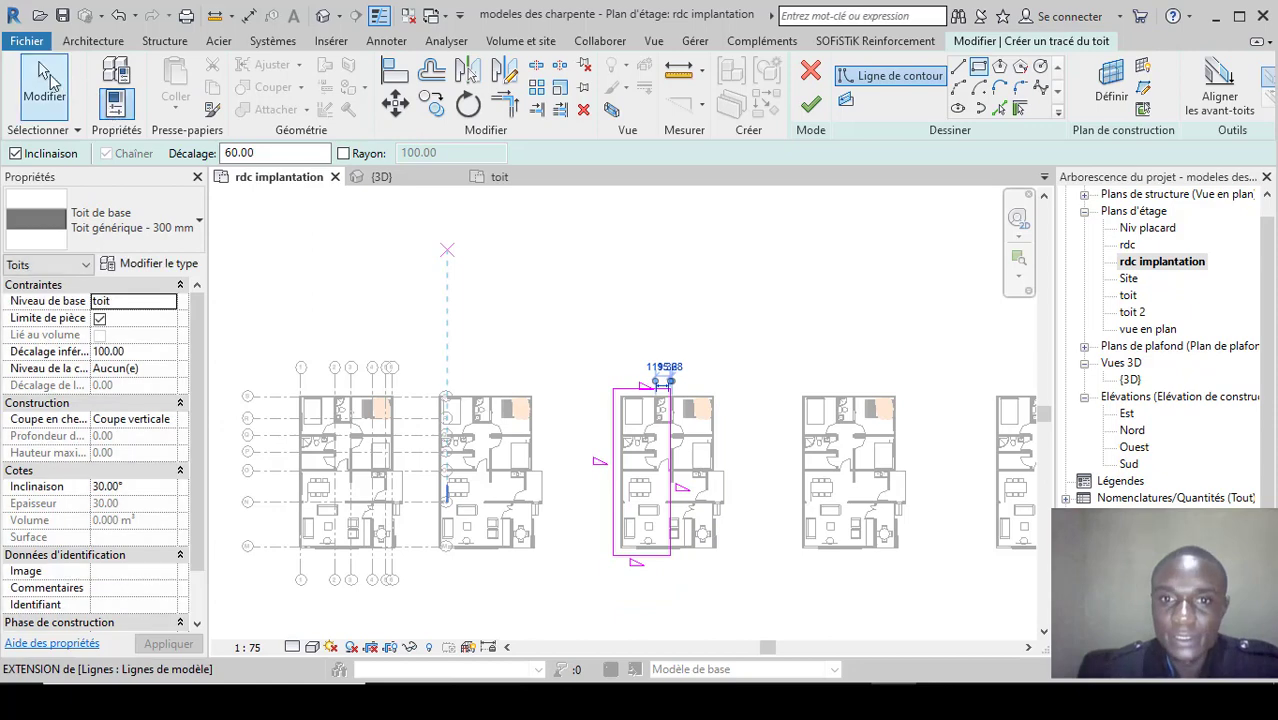
left_click(40, 96)
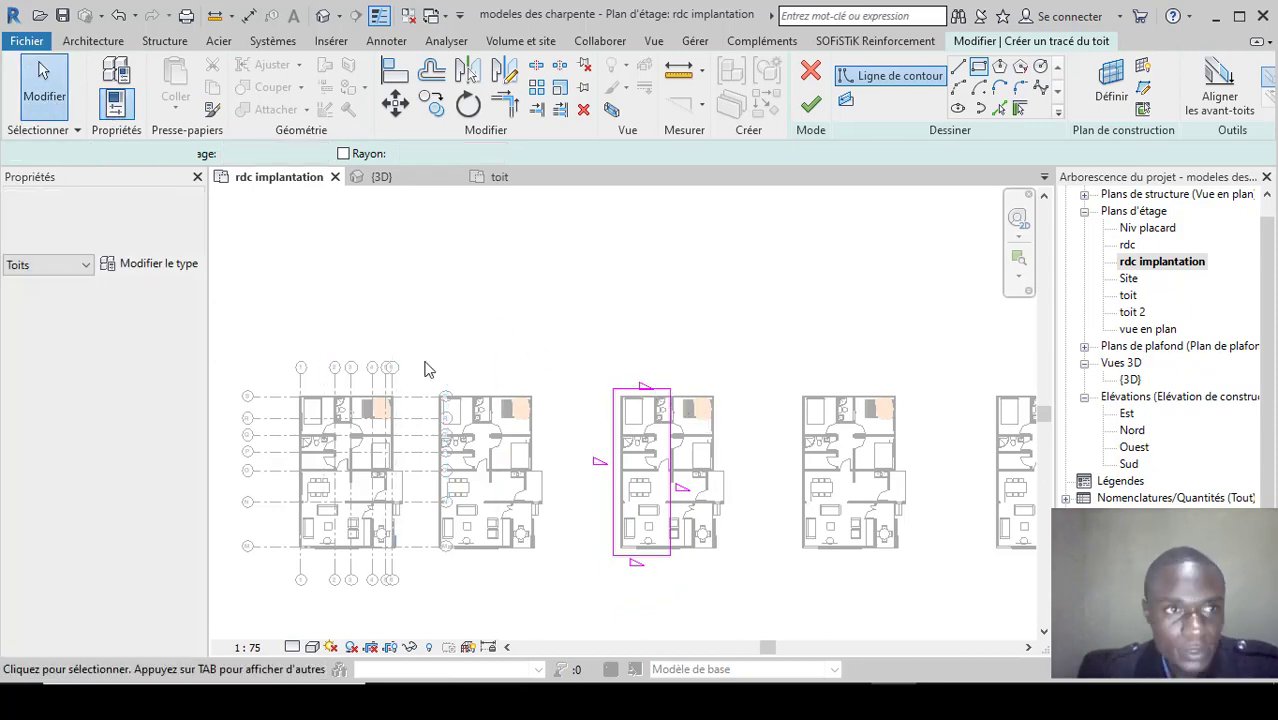
left_click(638, 389)
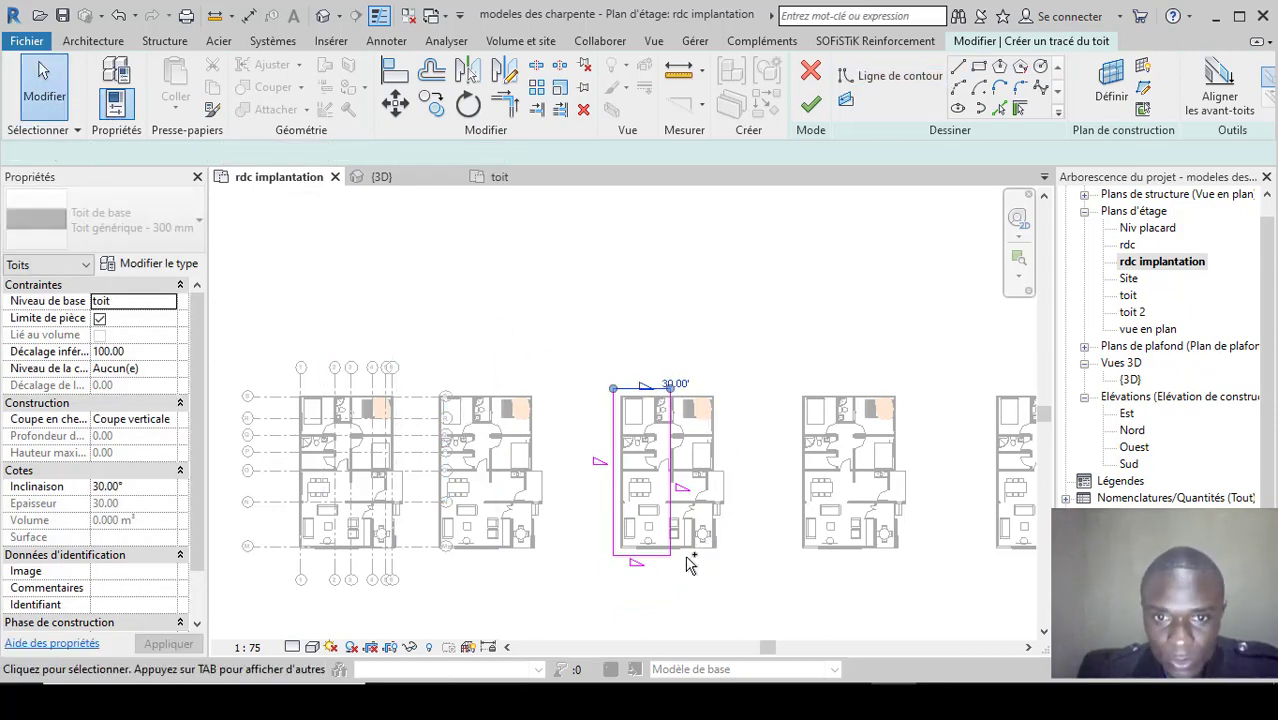
left_click(671, 473, "ctrl")
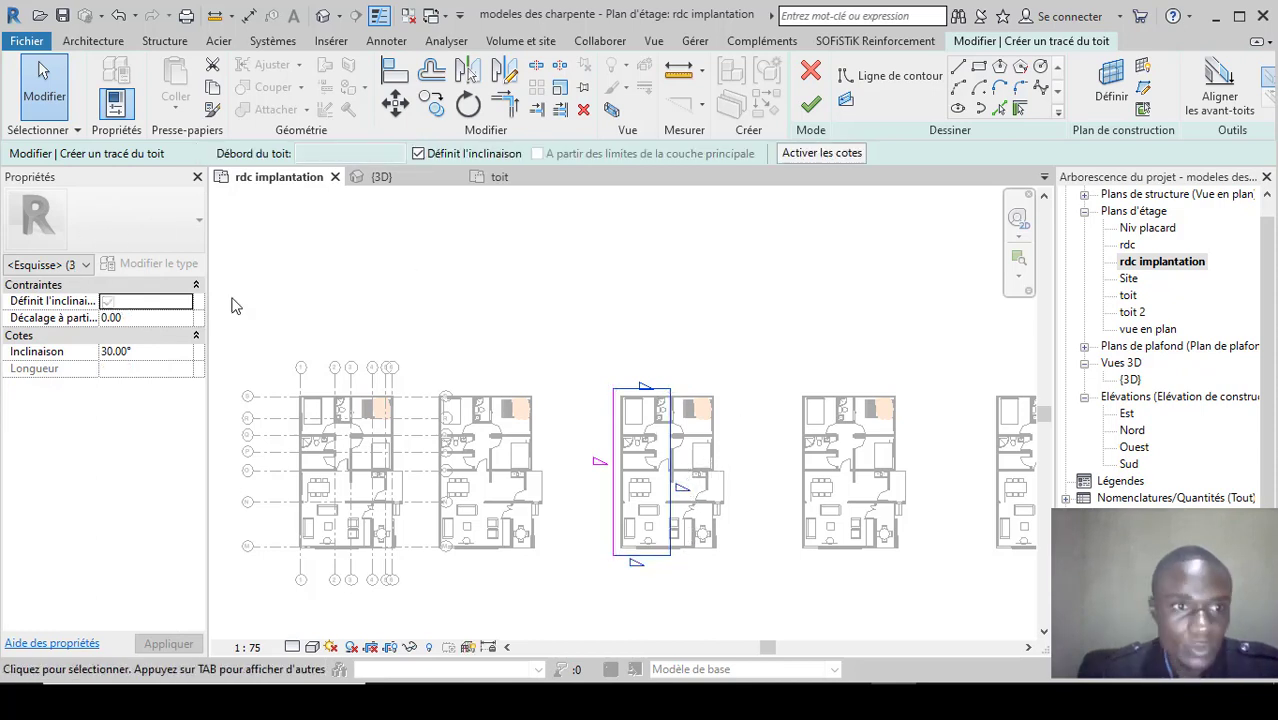
left_click(719, 271)
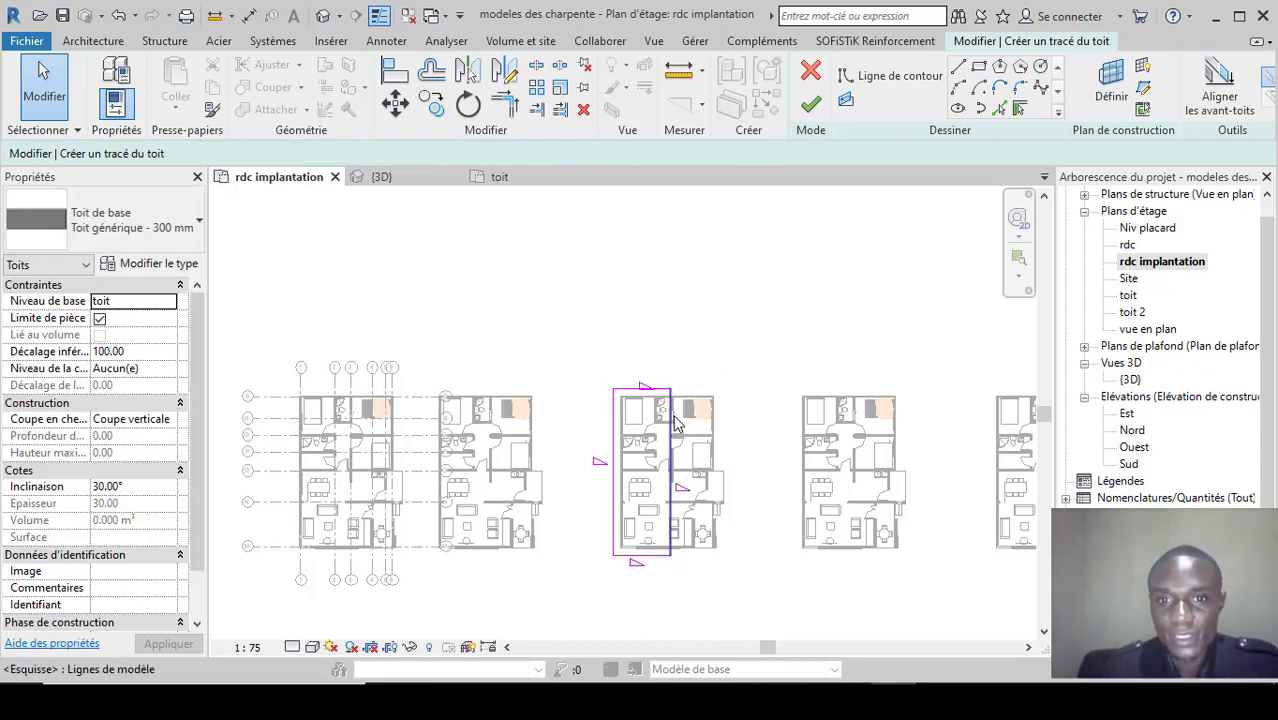
Remove the slope from the outline's upper, right and lower edges, keeping it on the left edge, and finish the roof.
left_click(671, 424)
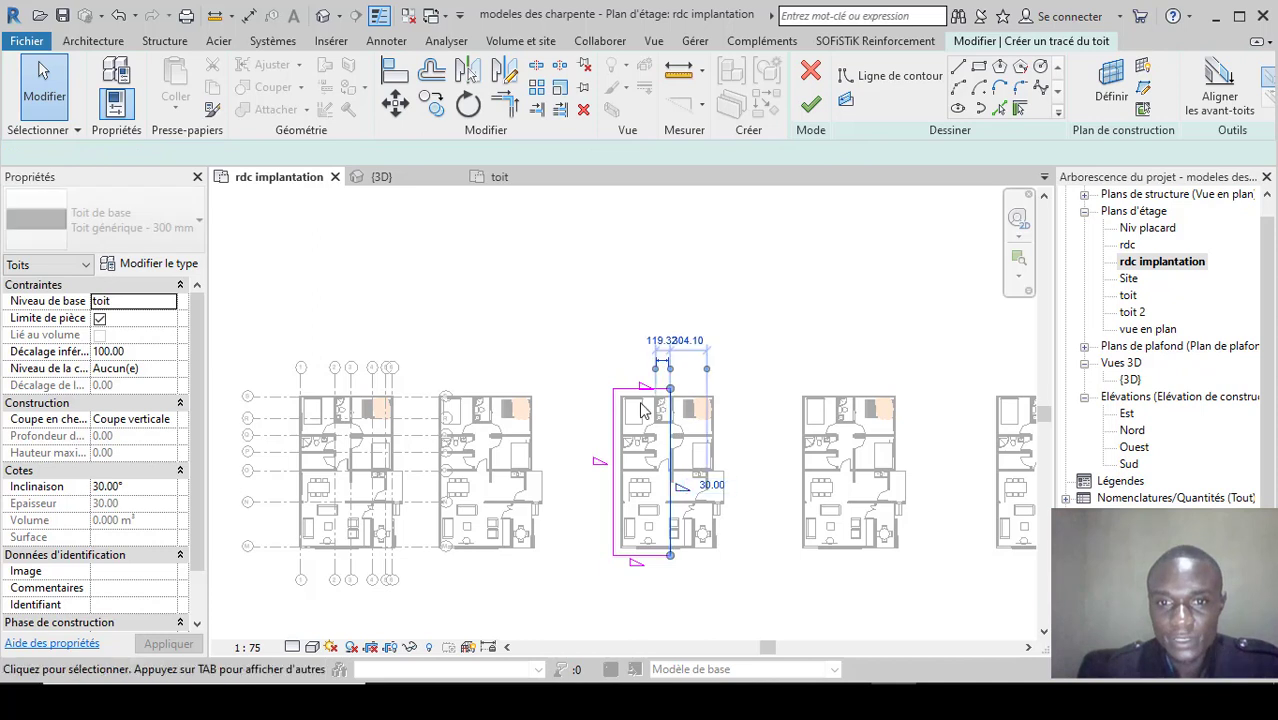
left_click(662, 556, "ctrl")
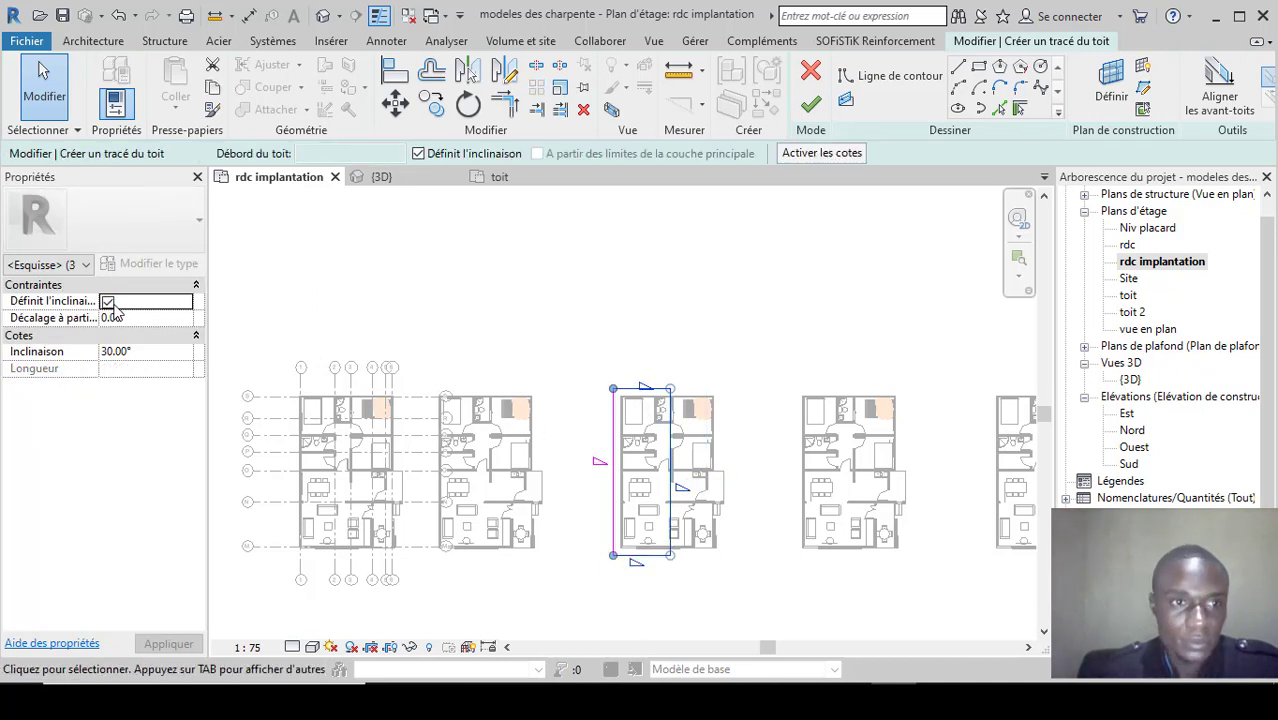
left_click(656, 305)
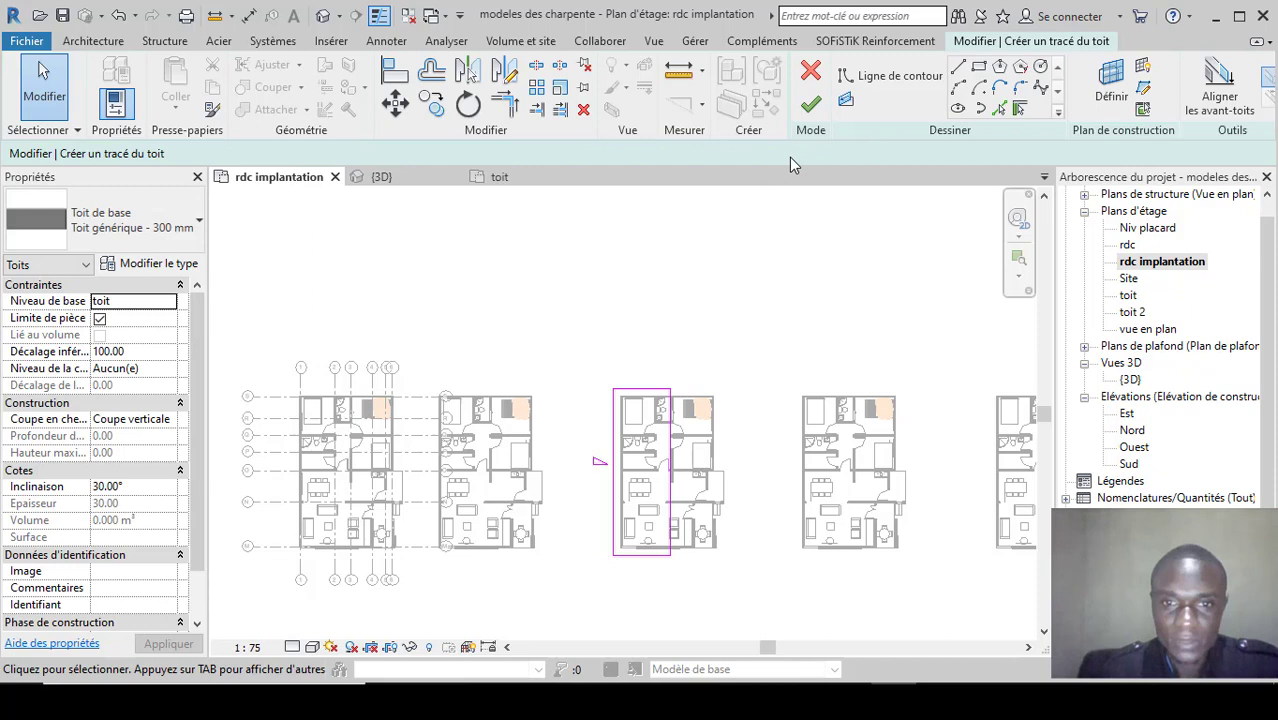
left_click(810, 104)
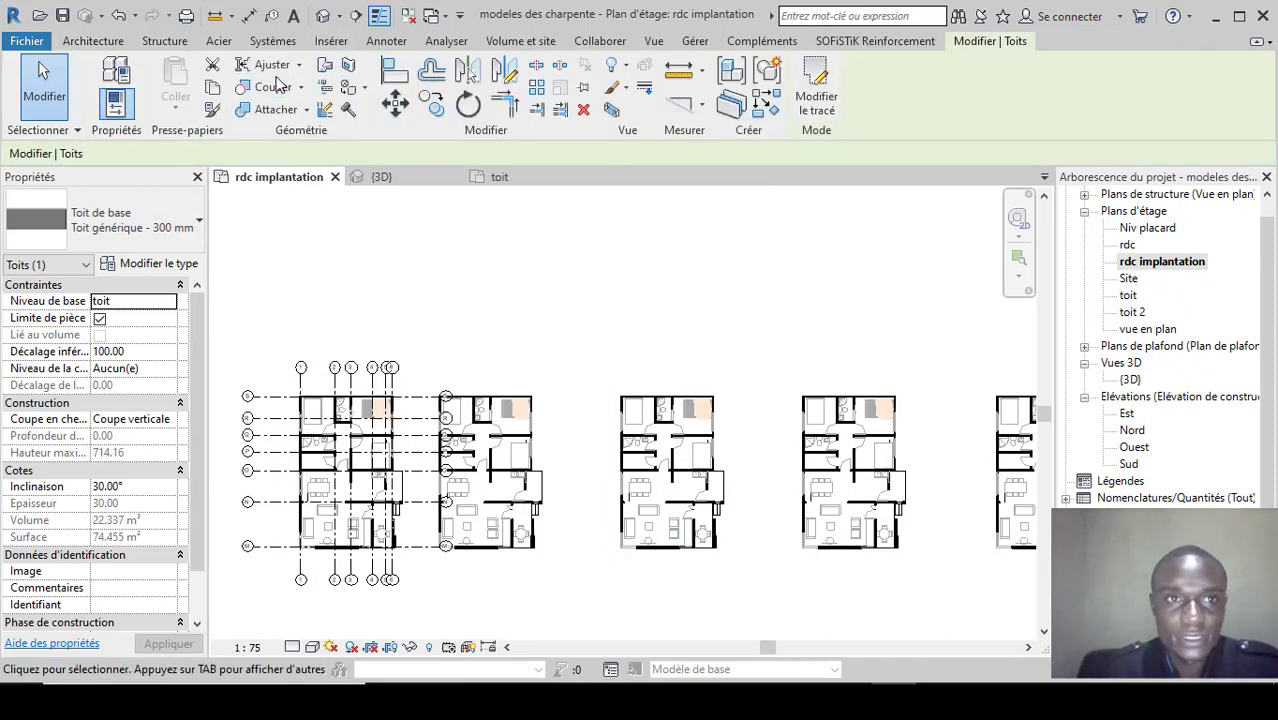
Start another footprint roof and place it on the toit level.
left_click(105, 41)
left_click(297, 64)
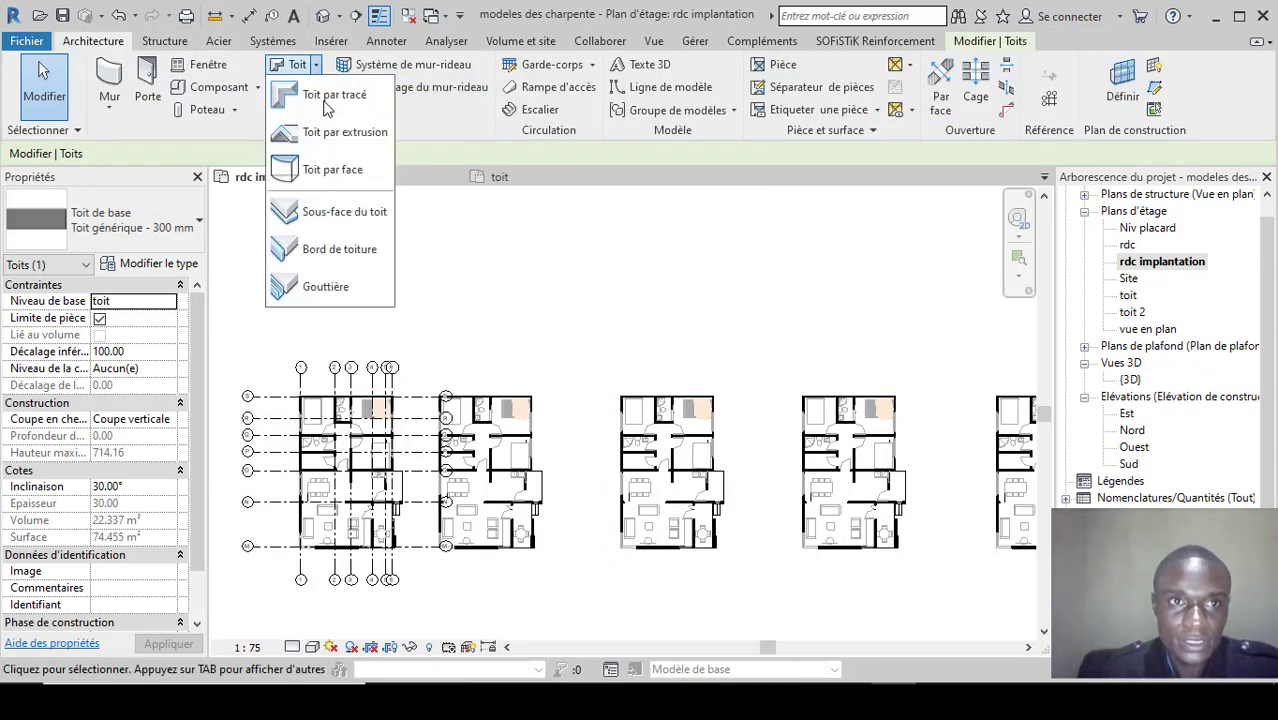
left_click(338, 96)
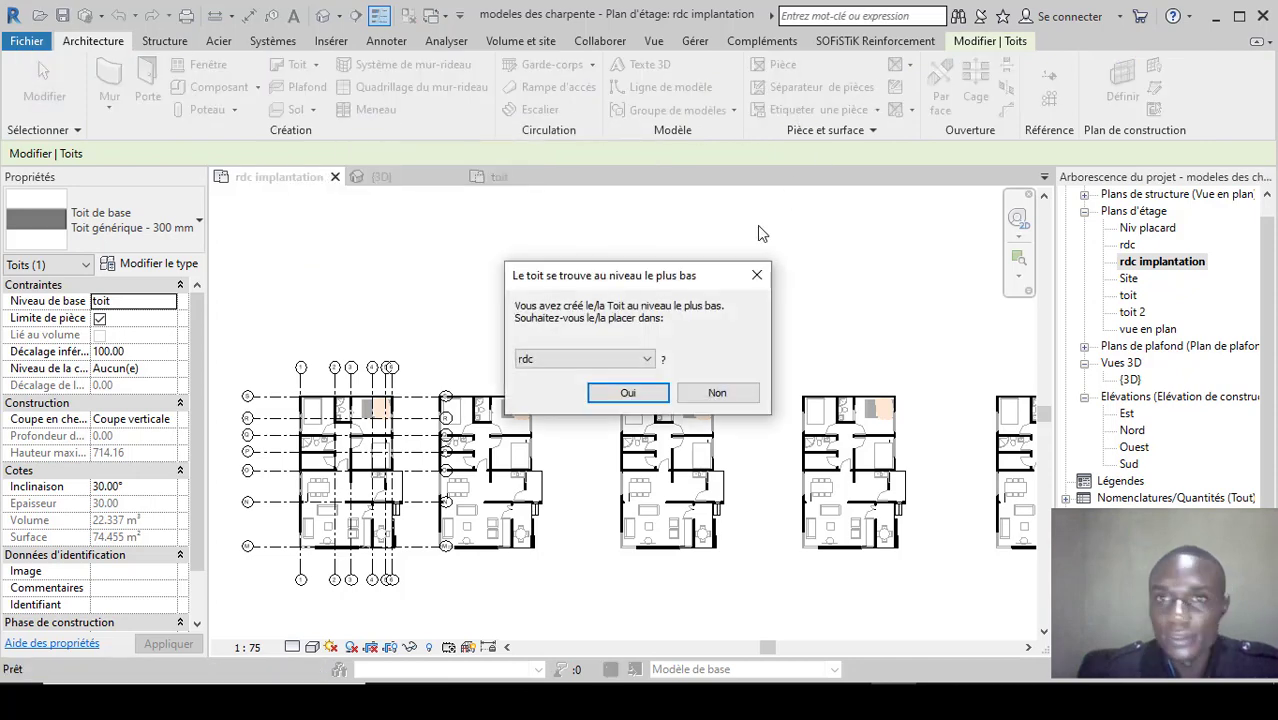
left_click(648, 358)
left_click(627, 399)
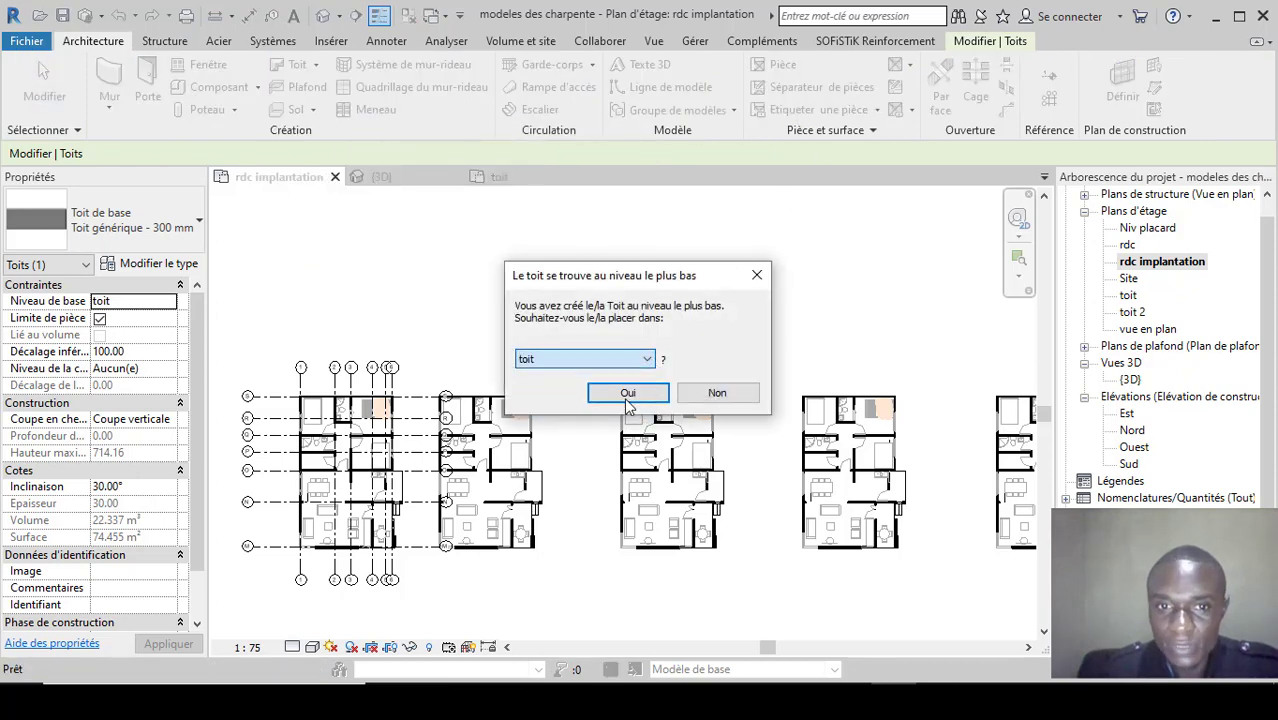
key("Return")
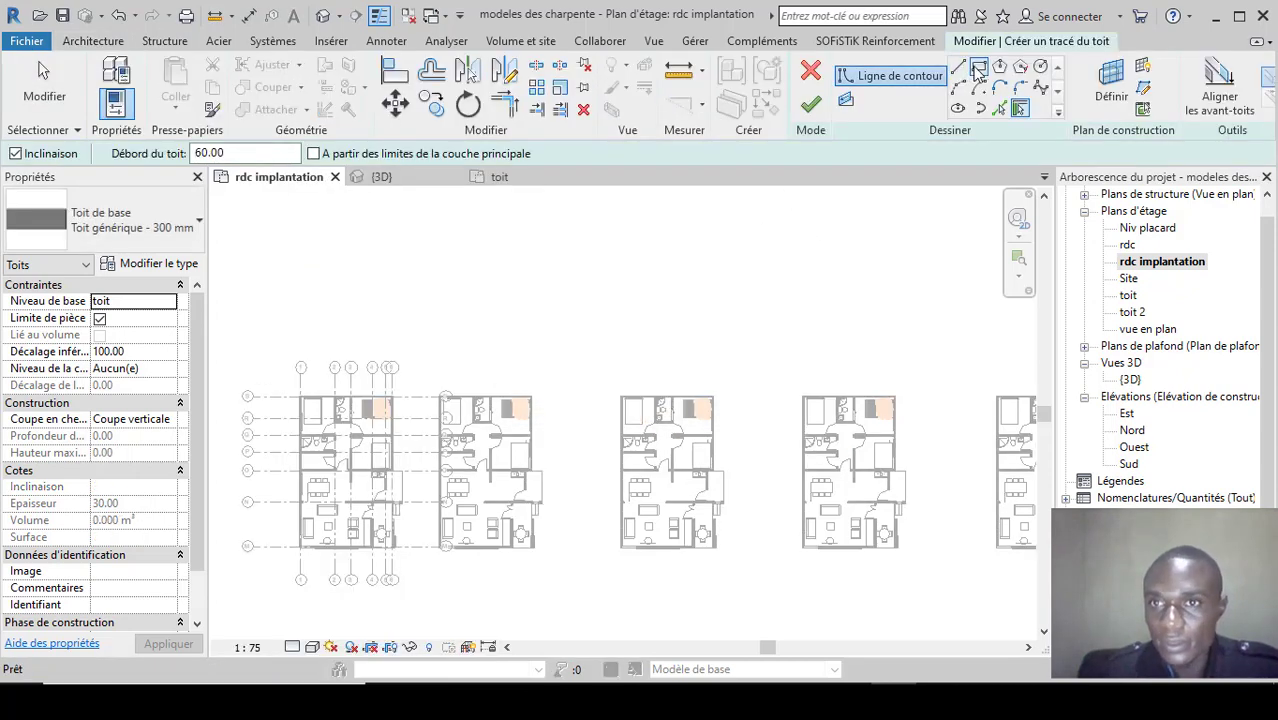
Try a rectangular roof outline without offset over the right half of the third house, about 421 by 1246, and undo it.
left_click(979, 68)
scroll(725, 540, "up", 4)
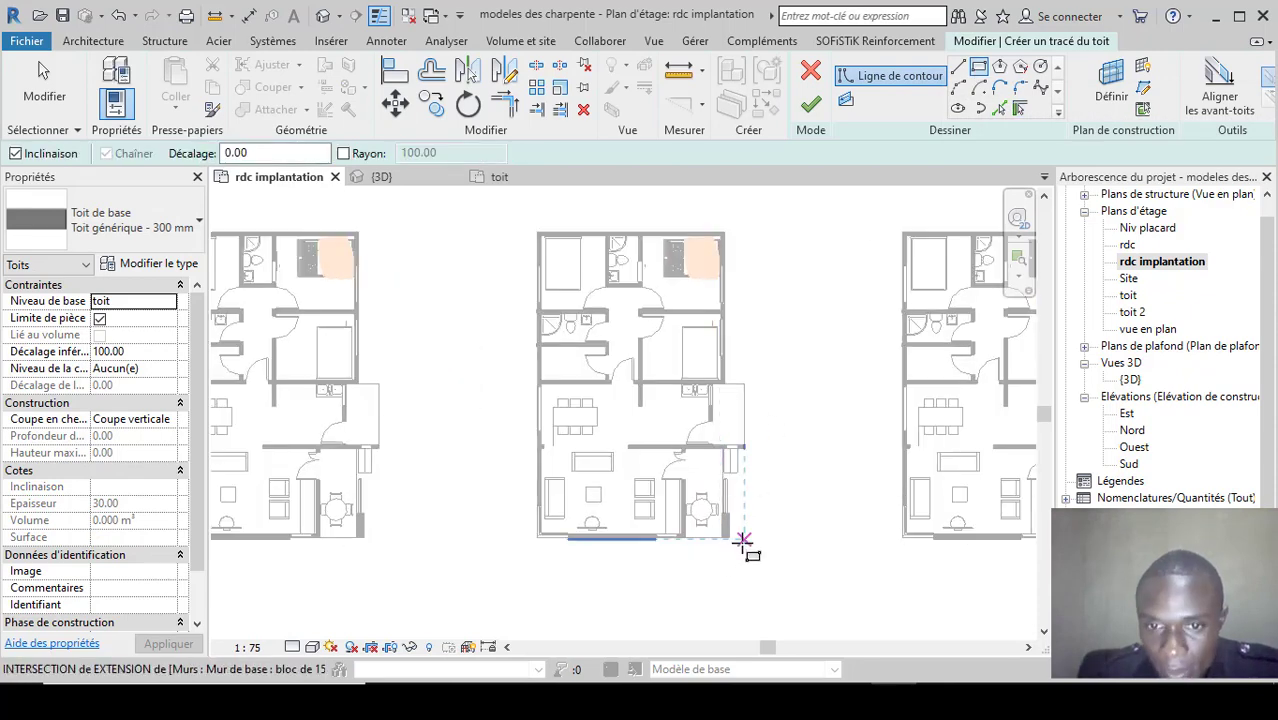
left_click(742, 540)
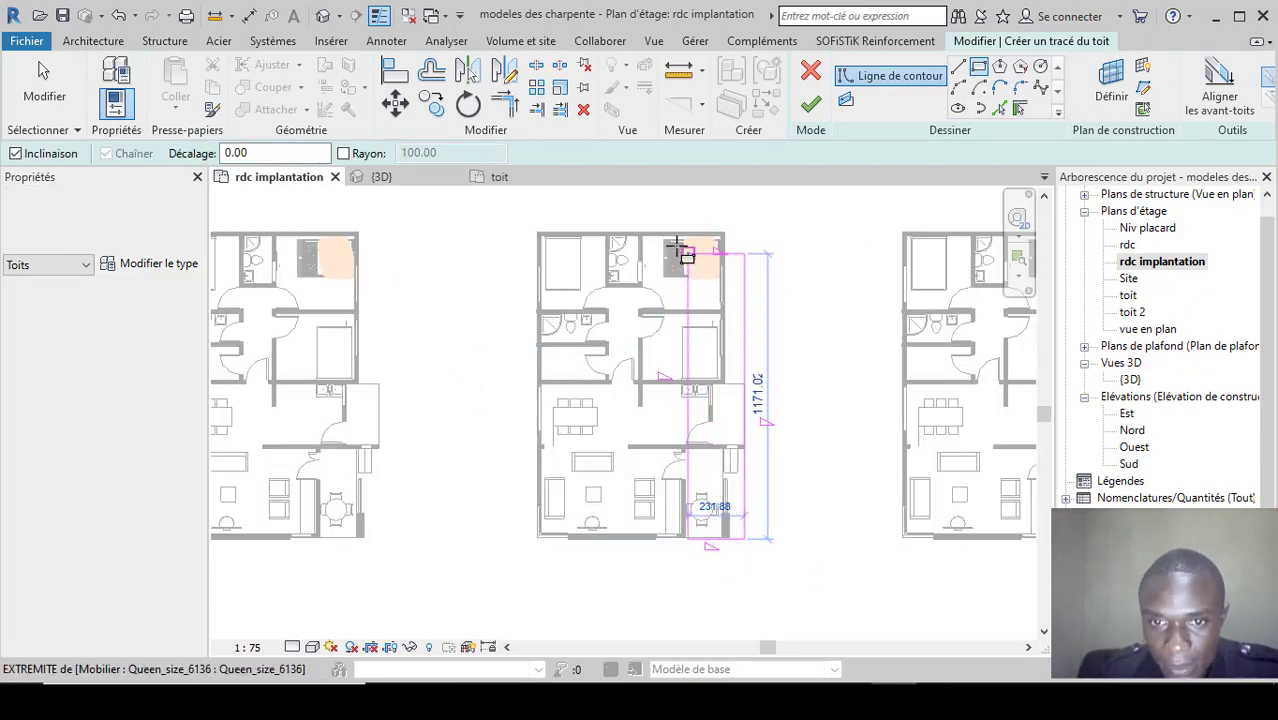
left_click(645, 205)
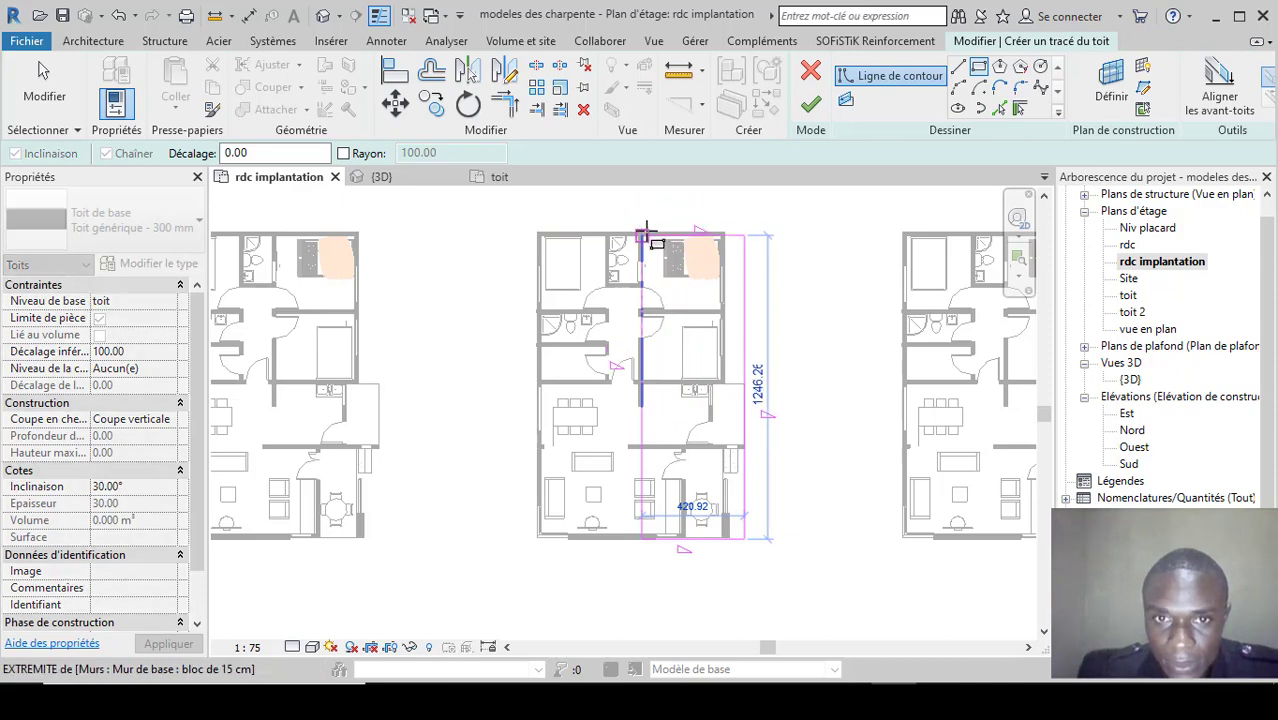
left_click(644, 234)
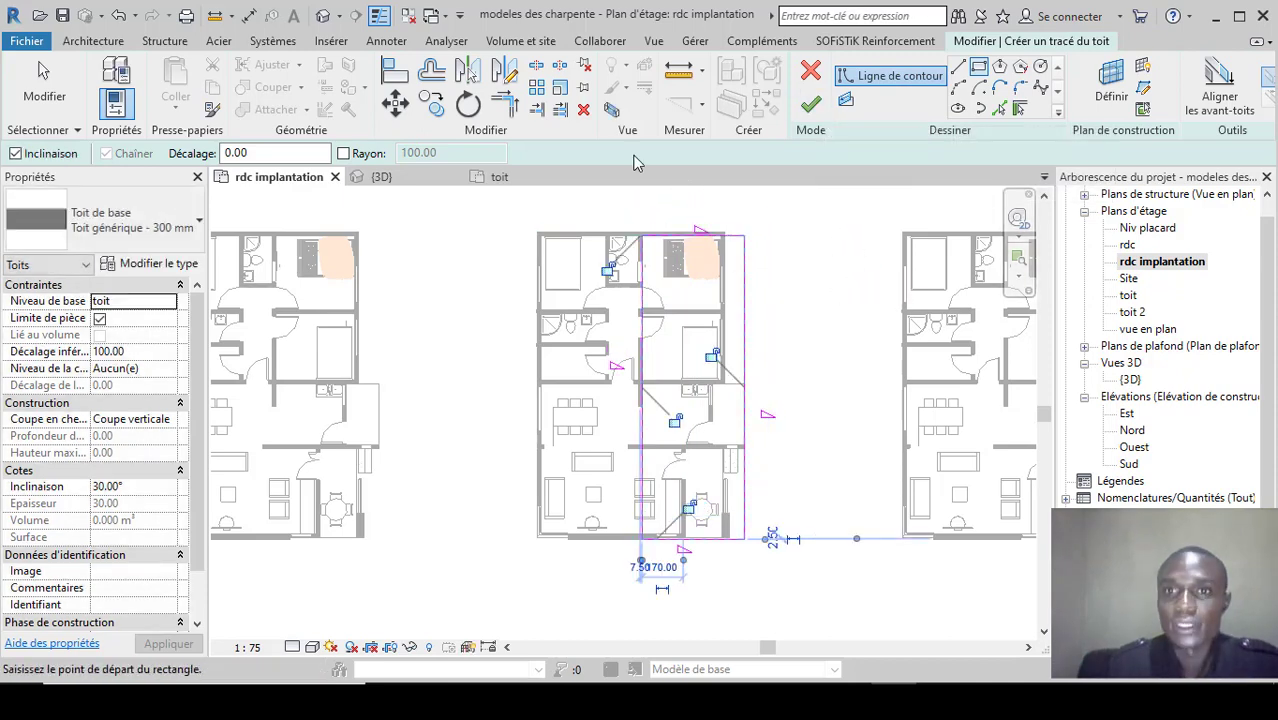
left_click(55, 95)
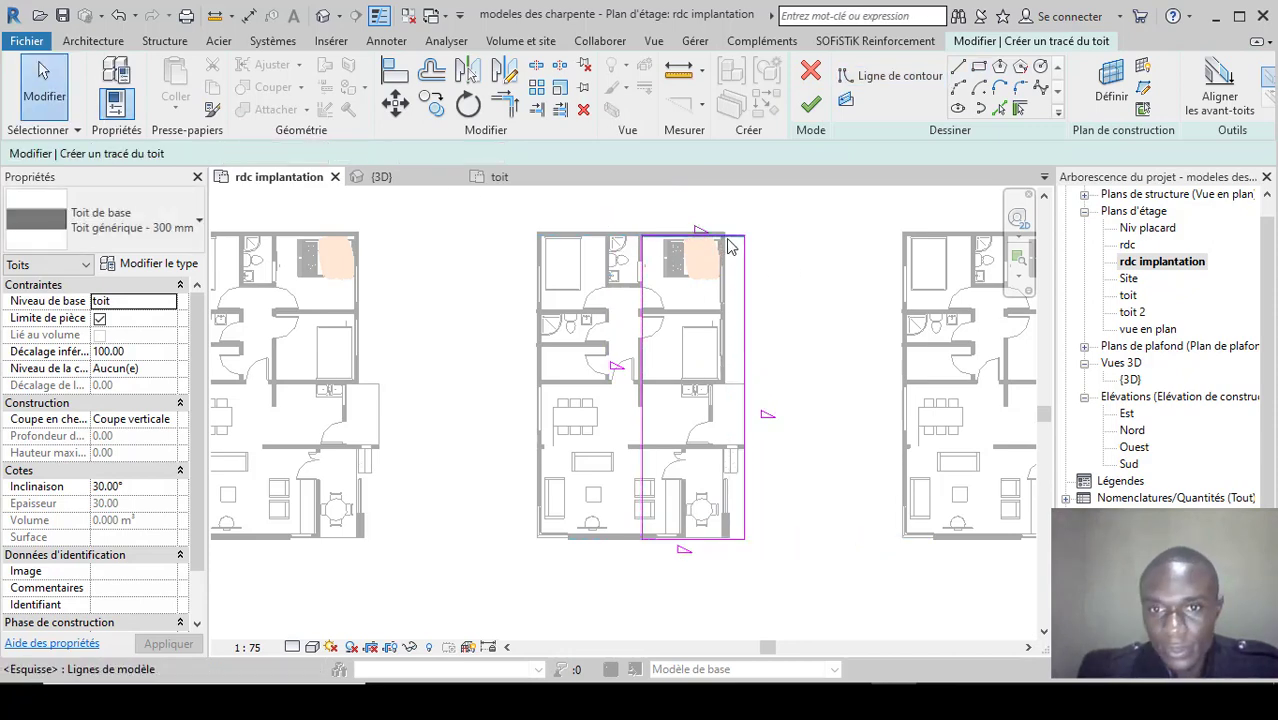
left_click(118, 16)
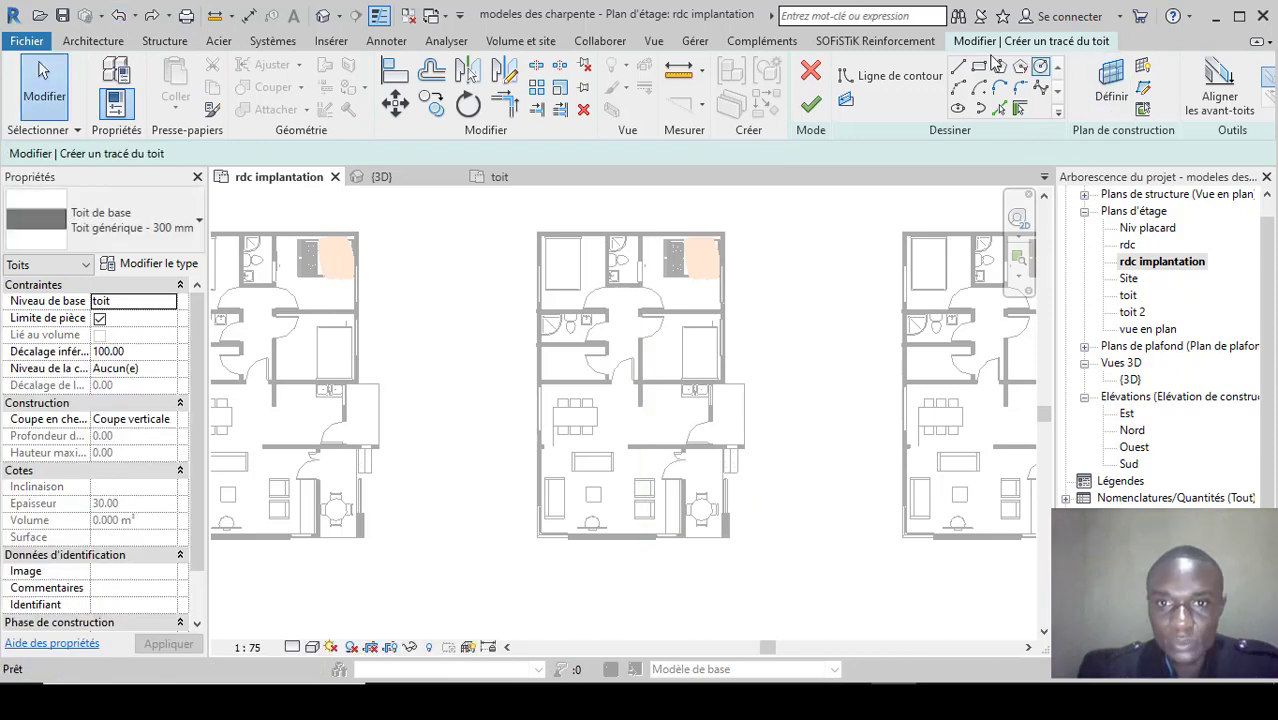
Sketch a rectangular roof outline with a 60 offset over the right half of the third house, about 485 wide.
left_click(980, 67)
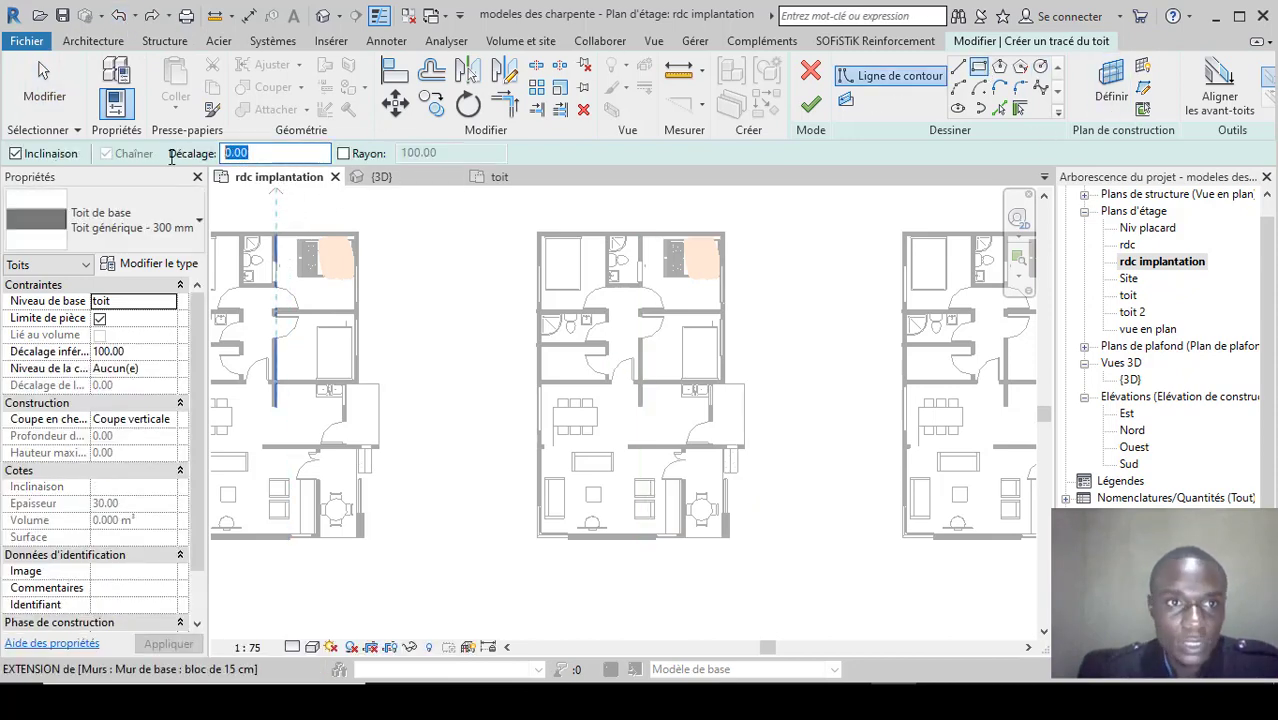
key("Return")
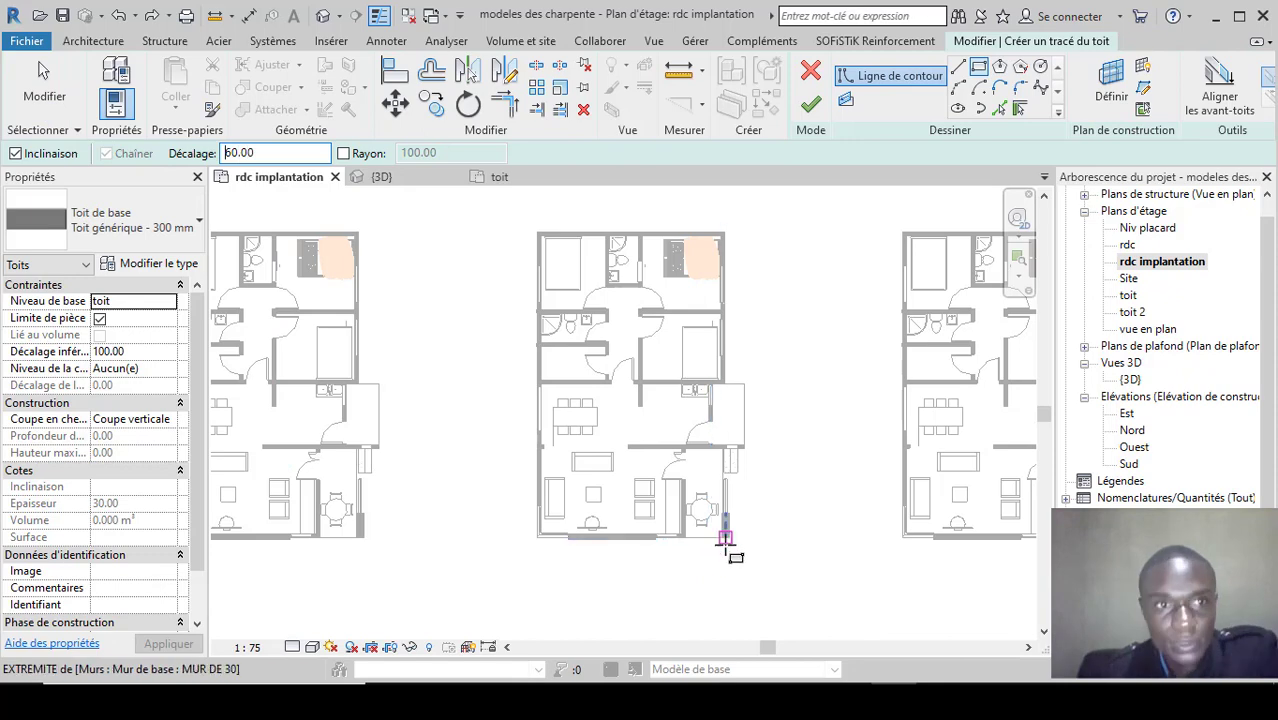
left_click(729, 538)
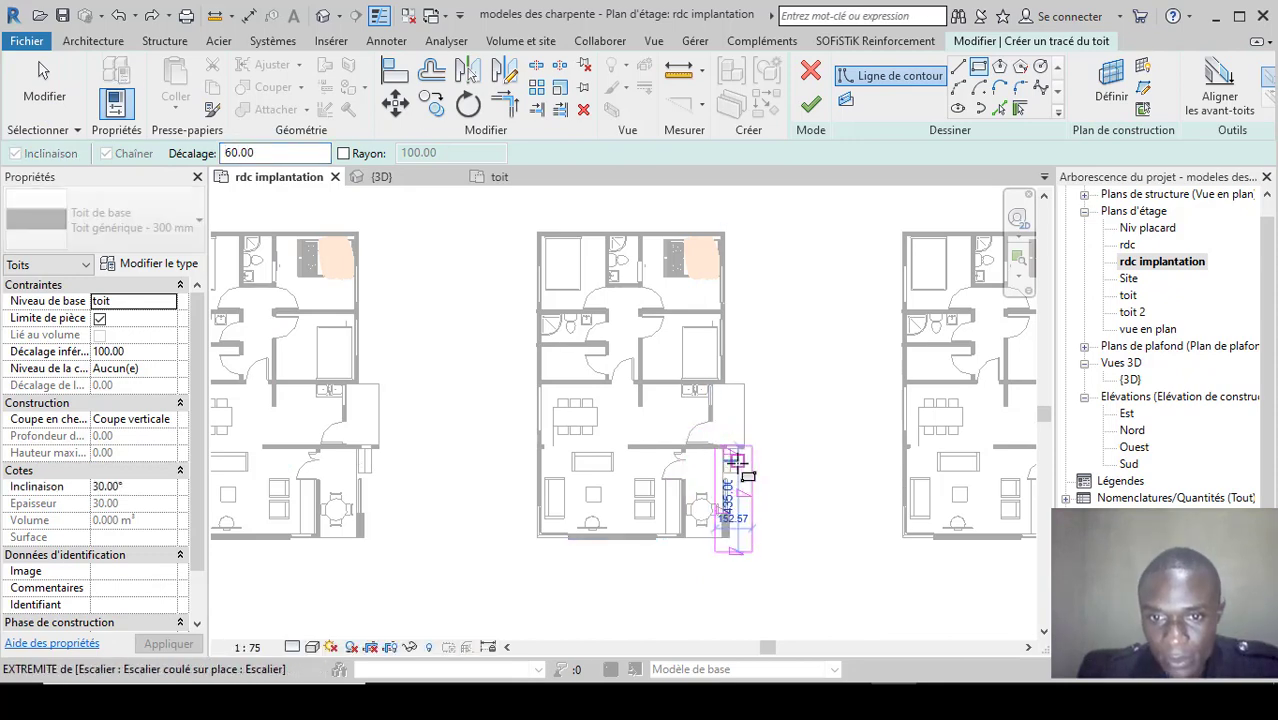
key("Escape")
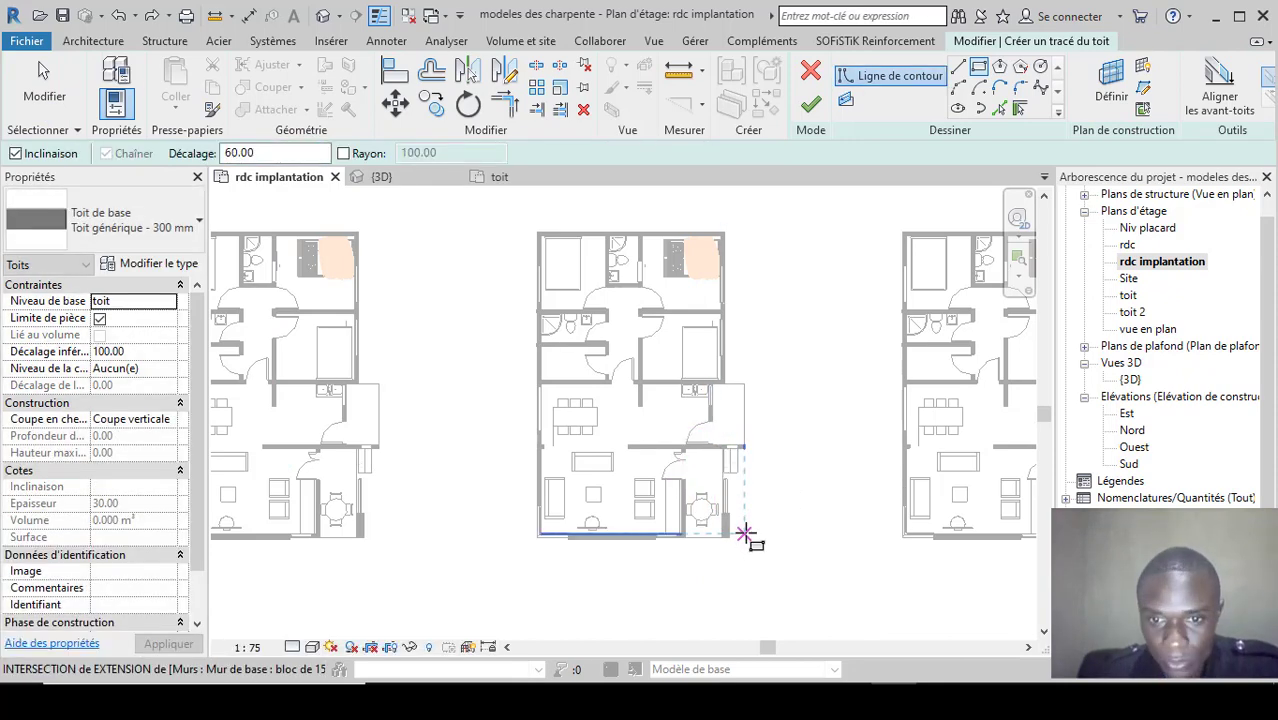
left_click(742, 530)
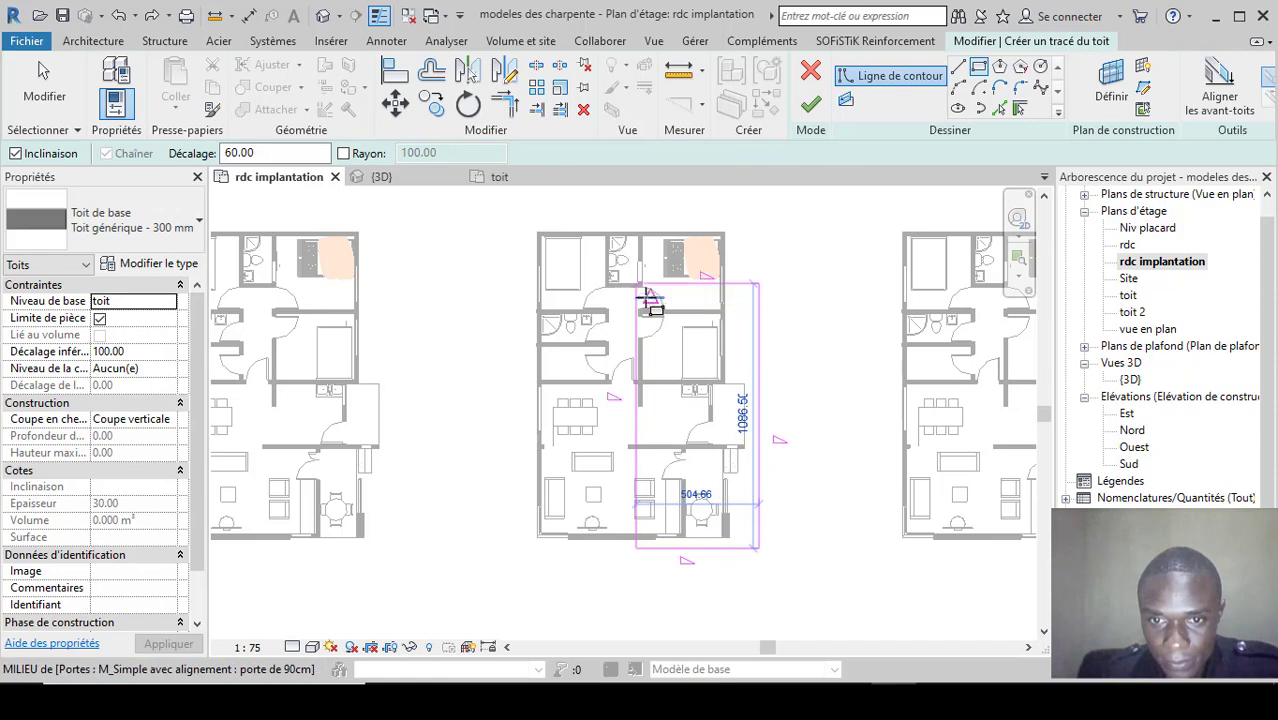
left_click(652, 230)
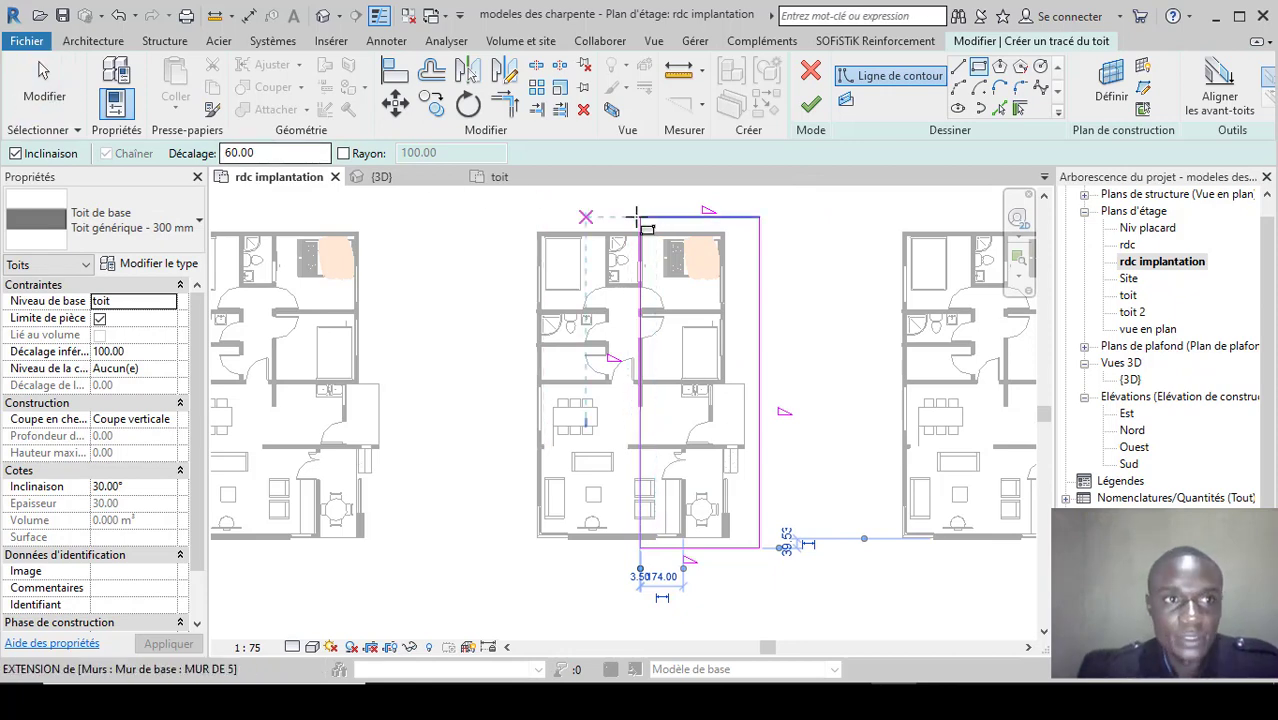
key("Escape")
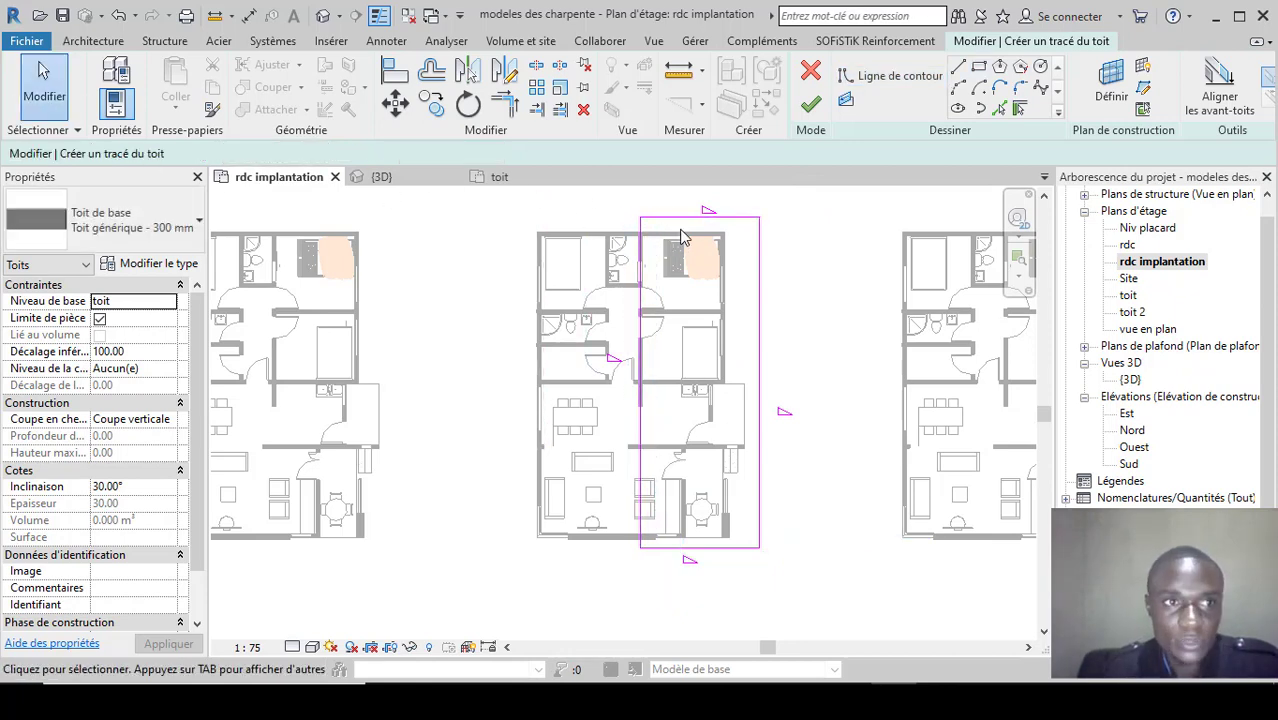
Remove the slope from the outline's upper, lower and left edges, keeping it on the right edge, and finish the roof.
left_click(700, 217)
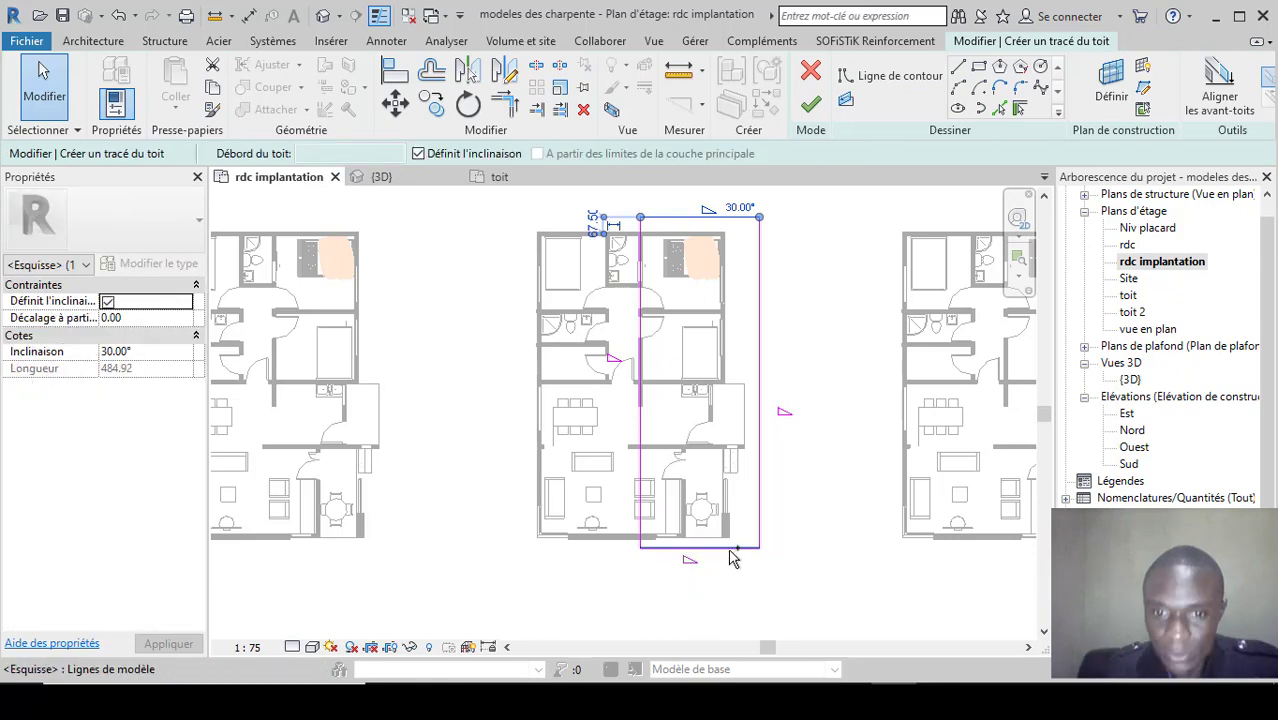
left_click(730, 550, "ctrl")
left_click(644, 344, "ctrl")
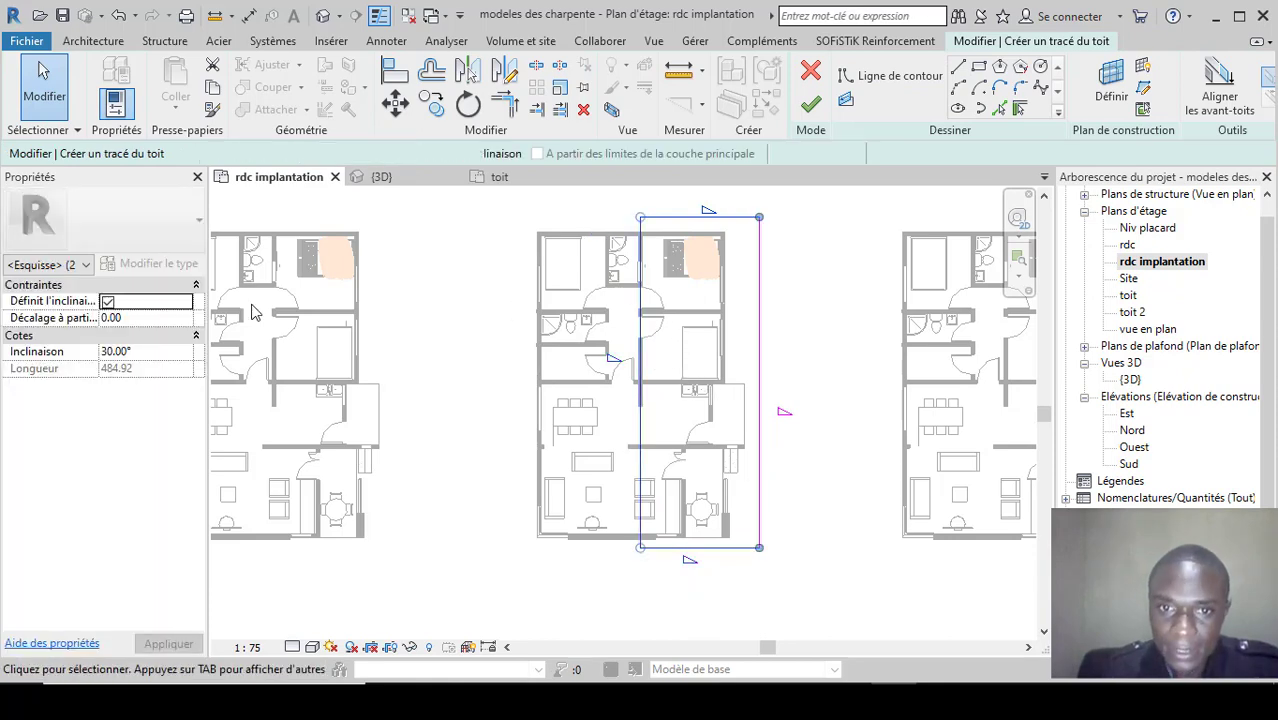
left_click(108, 302)
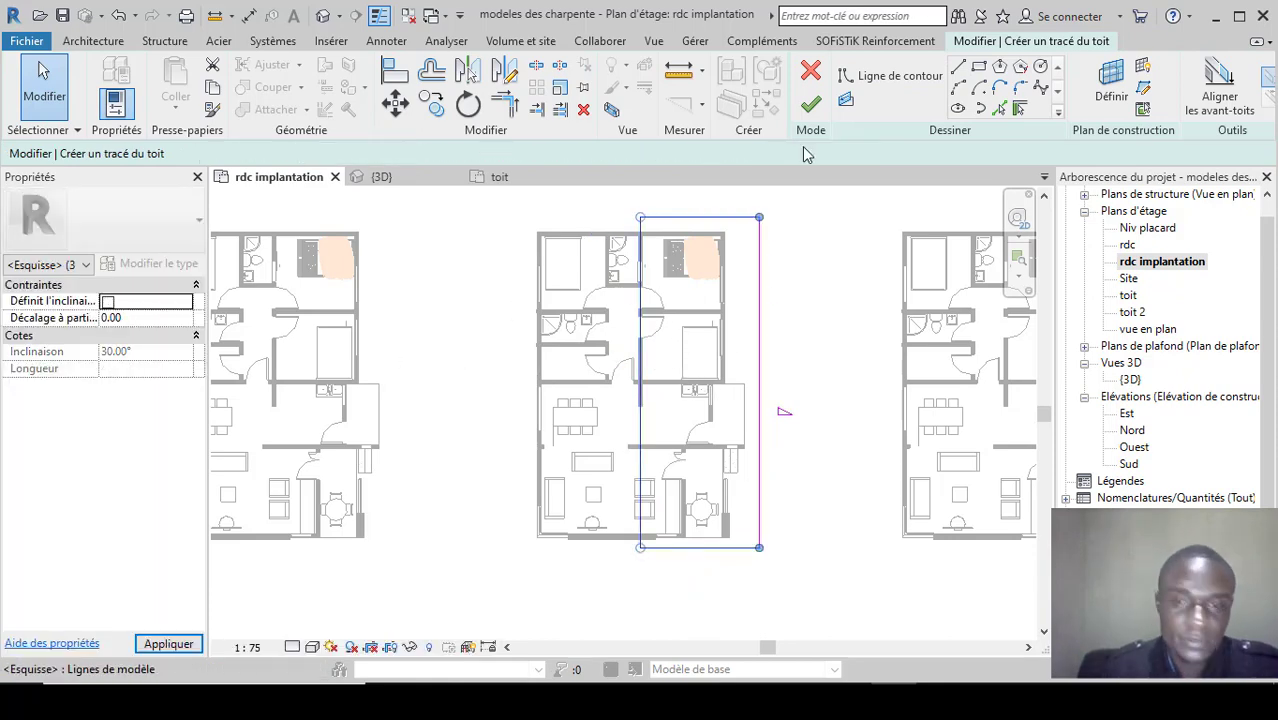
left_click(811, 104)
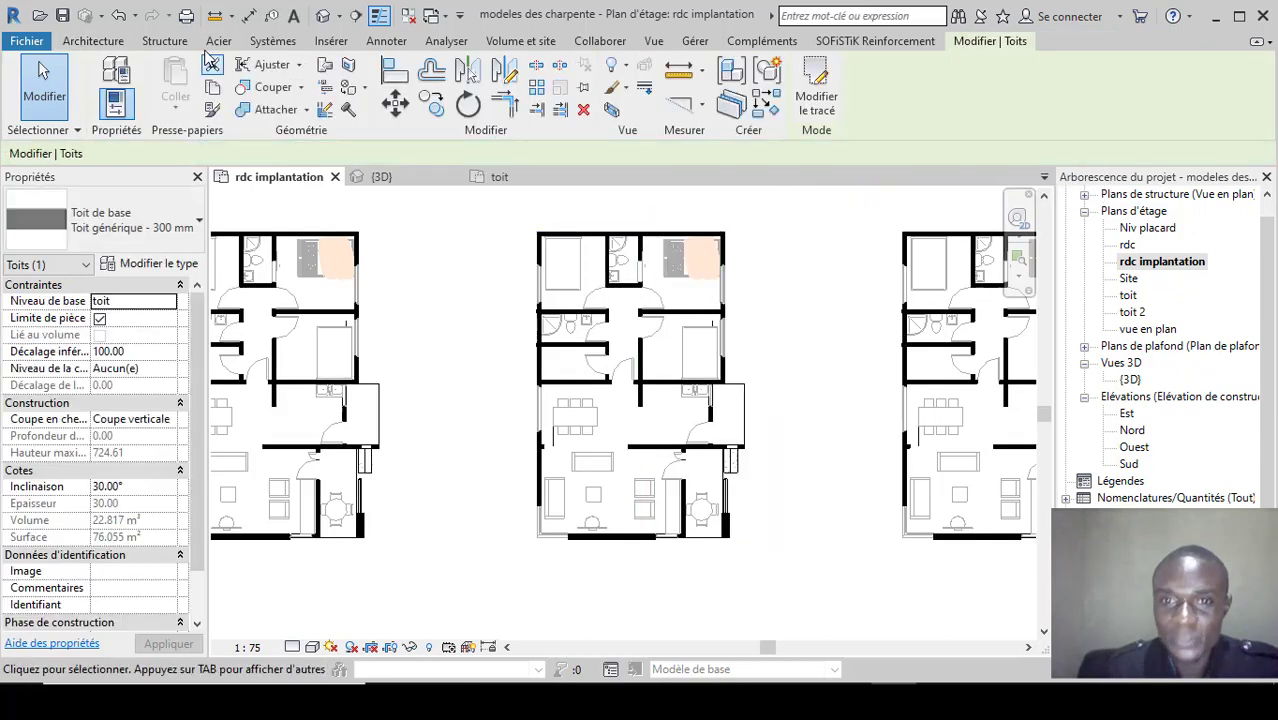
In the 3D view, set the right half-roof's base offset to 0 and its slope to 10°.
left_click(322, 17)
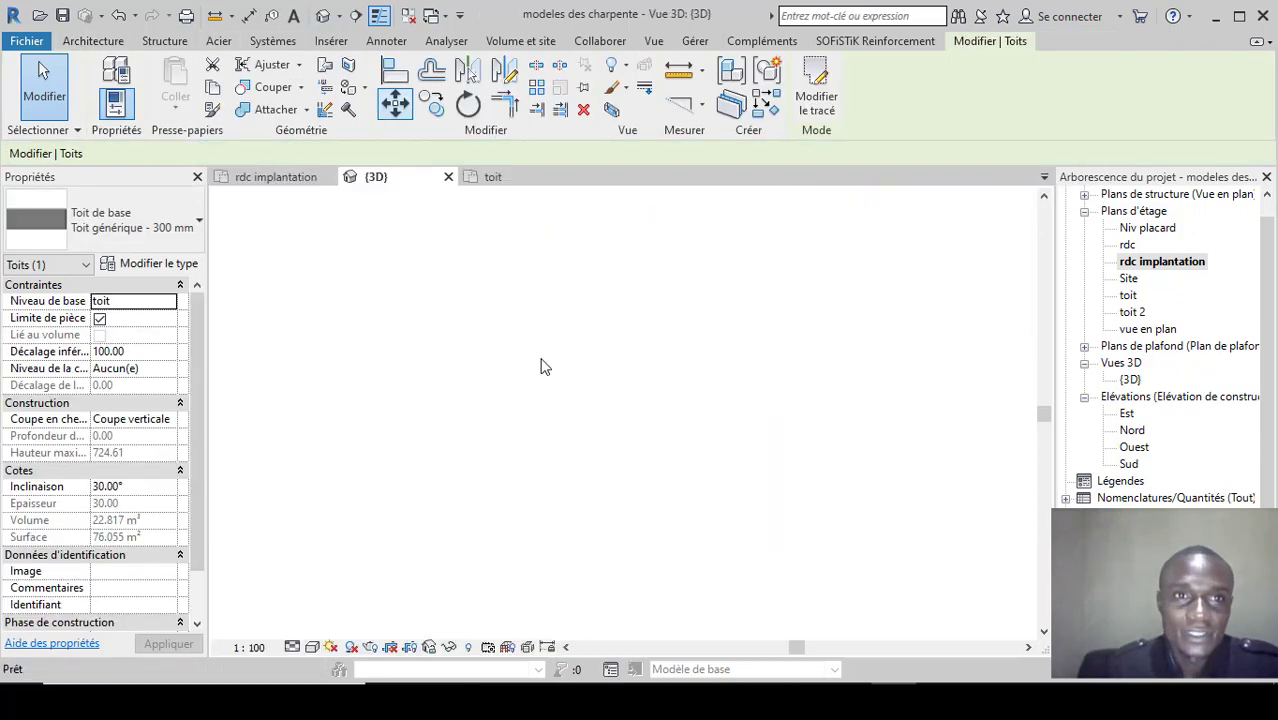
scroll(530, 385, "up", 2)
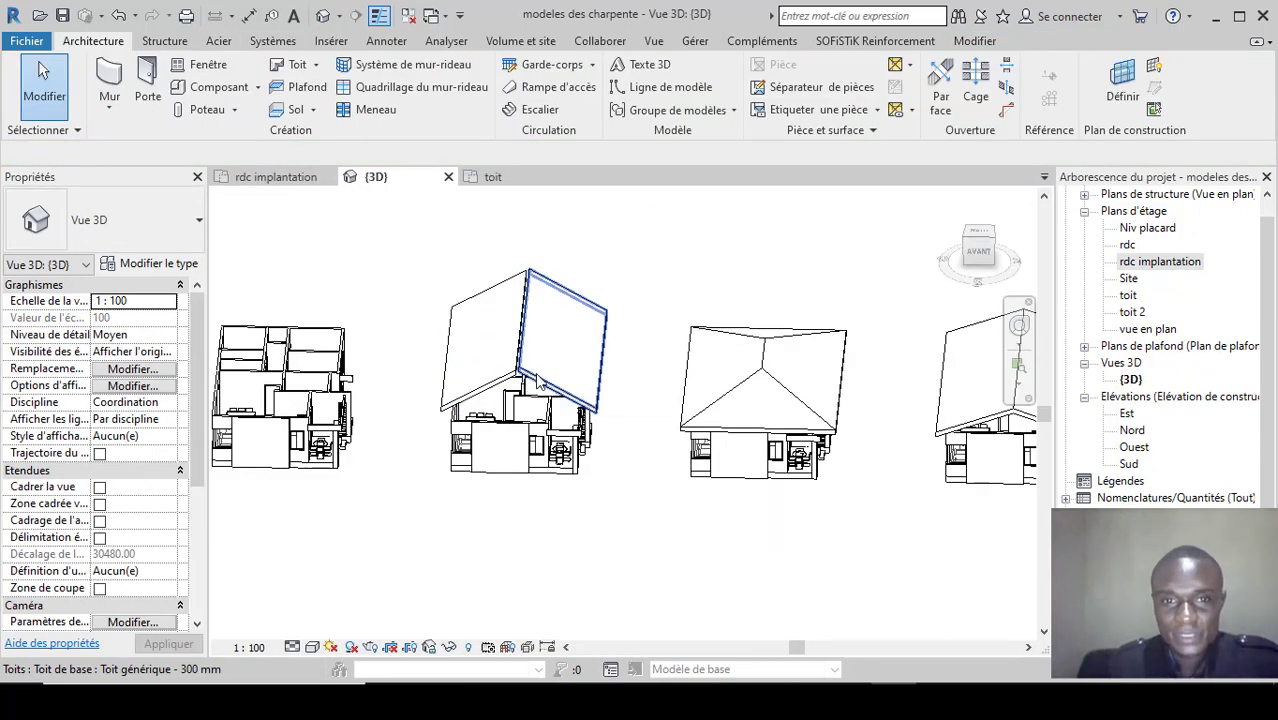
left_click(530, 385)
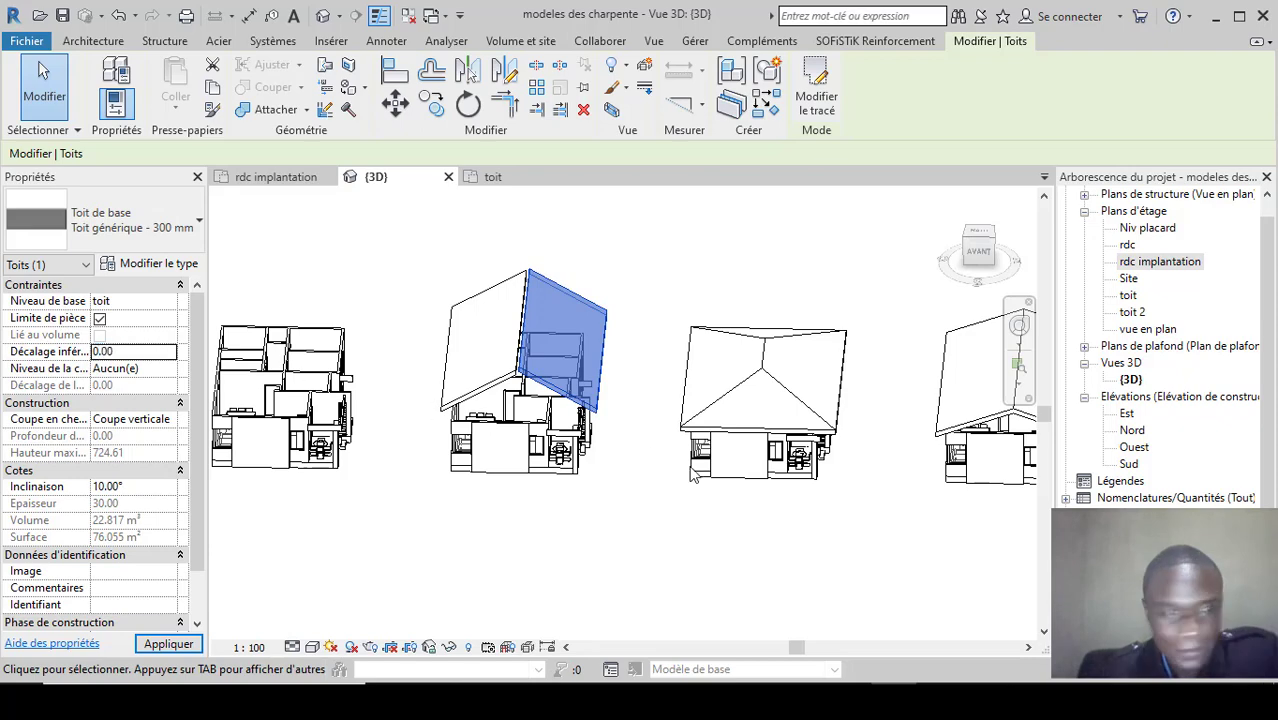
left_click(630, 598)
Set the left half-roof's base offset to 0 and reduce its slope.
left_click(501, 365)
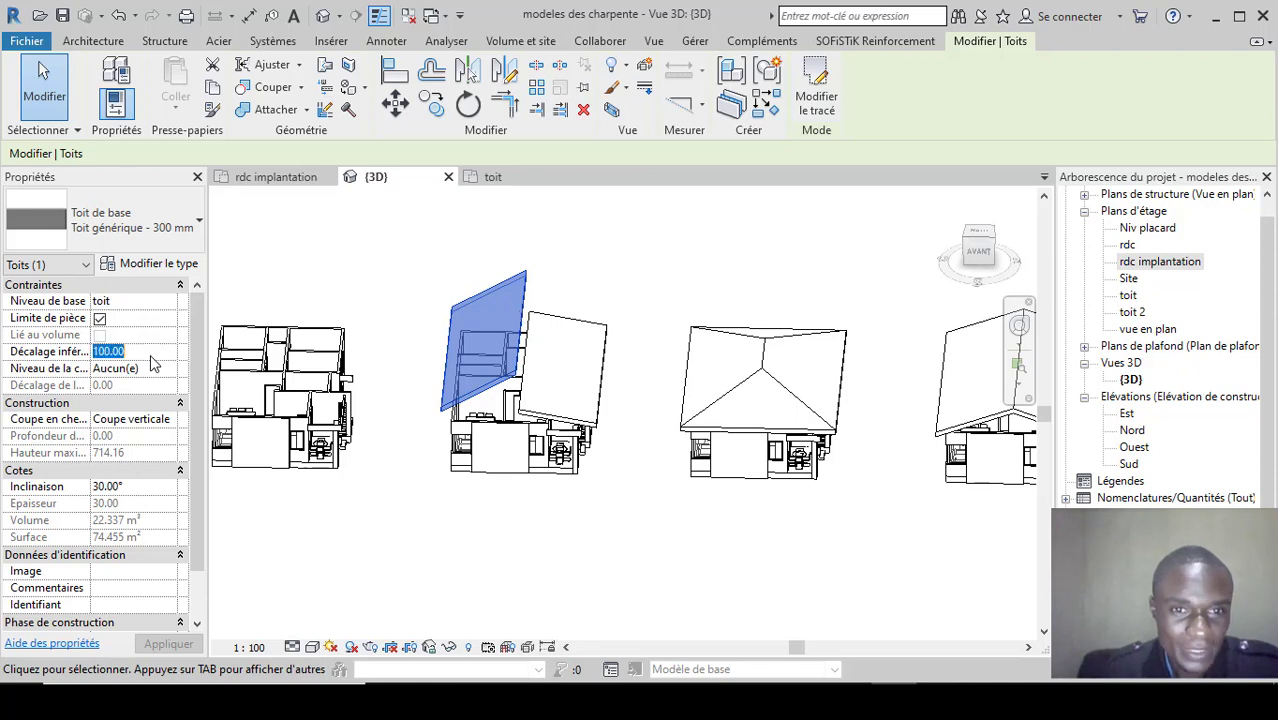
type("0")
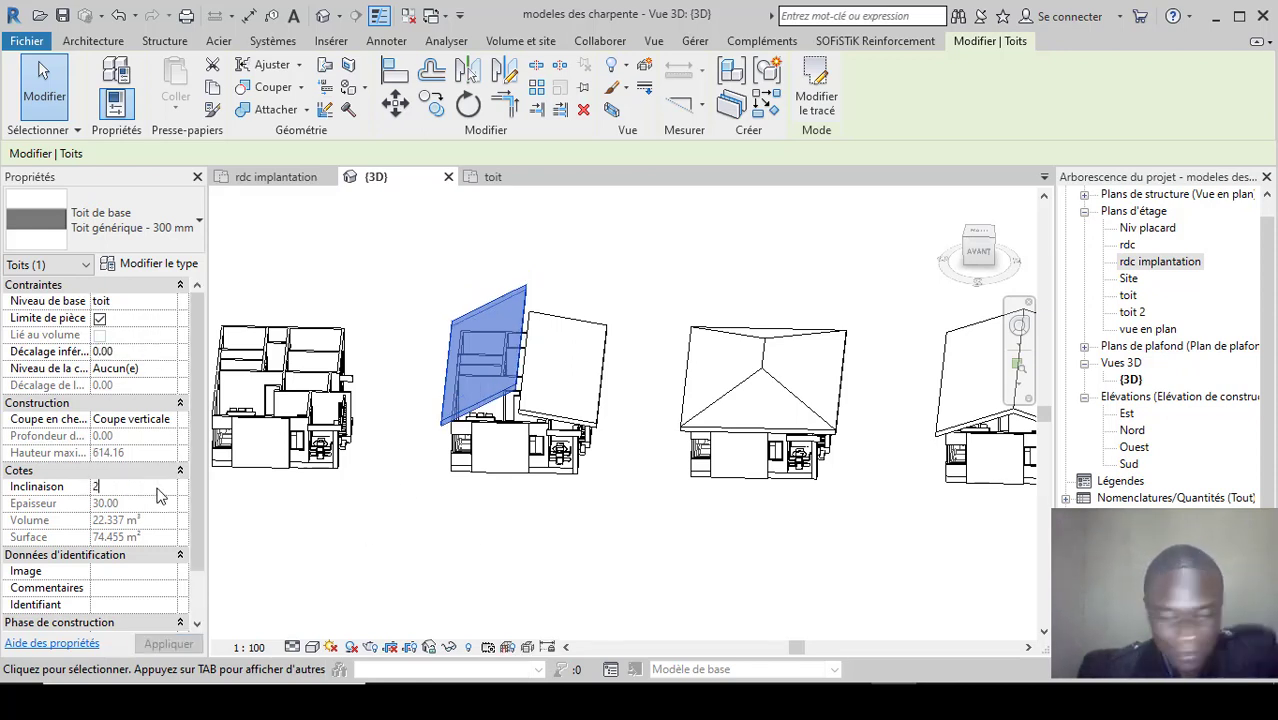
left_click(556, 599)
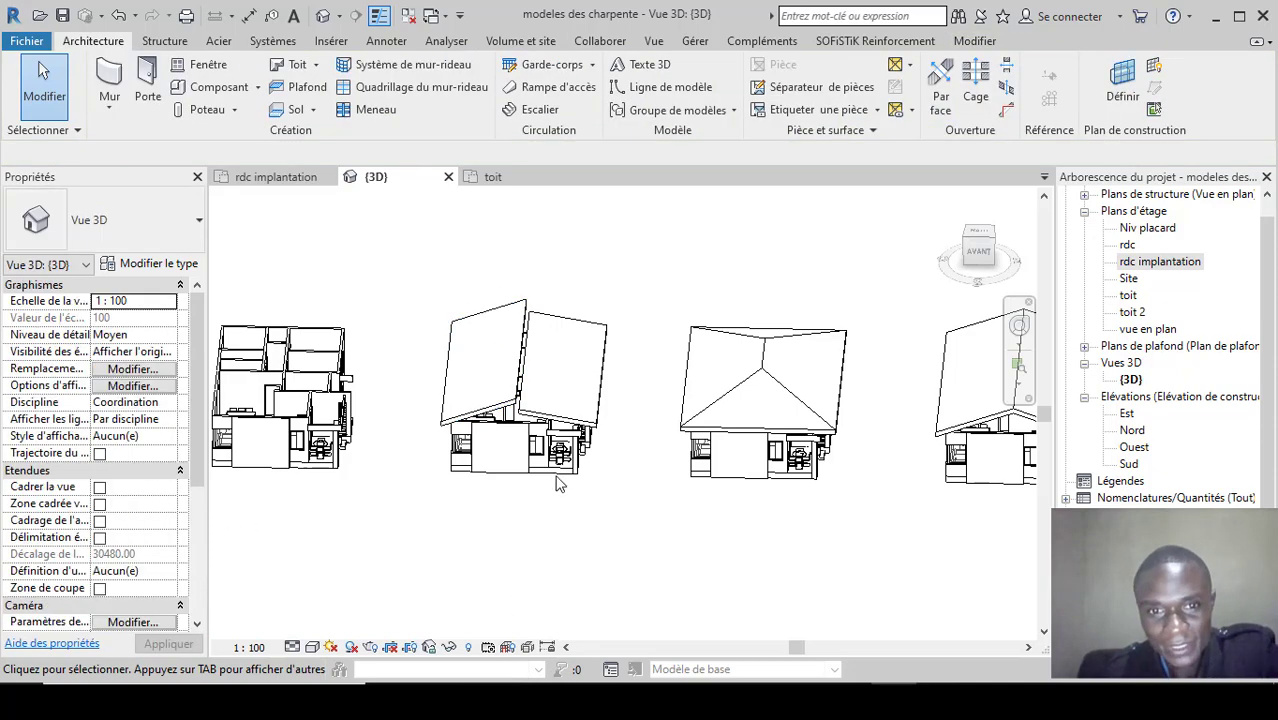
Examine the split roof beside the hip roof and the unroofed houses from the front and from above.
scroll(613, 506, "up", 2)
scroll(613, 506, "down", 1)
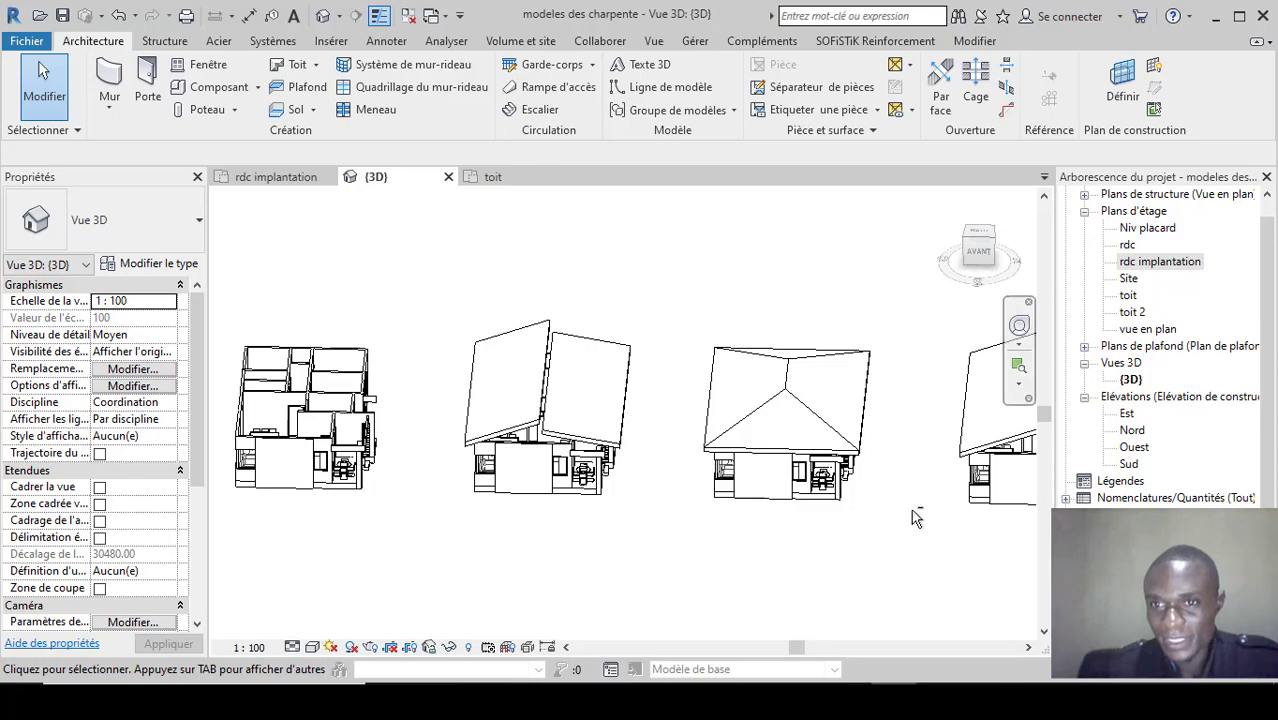
middle_click_drag(916, 517, 930, 414, "shift")
scroll(607, 414, "up", 3)
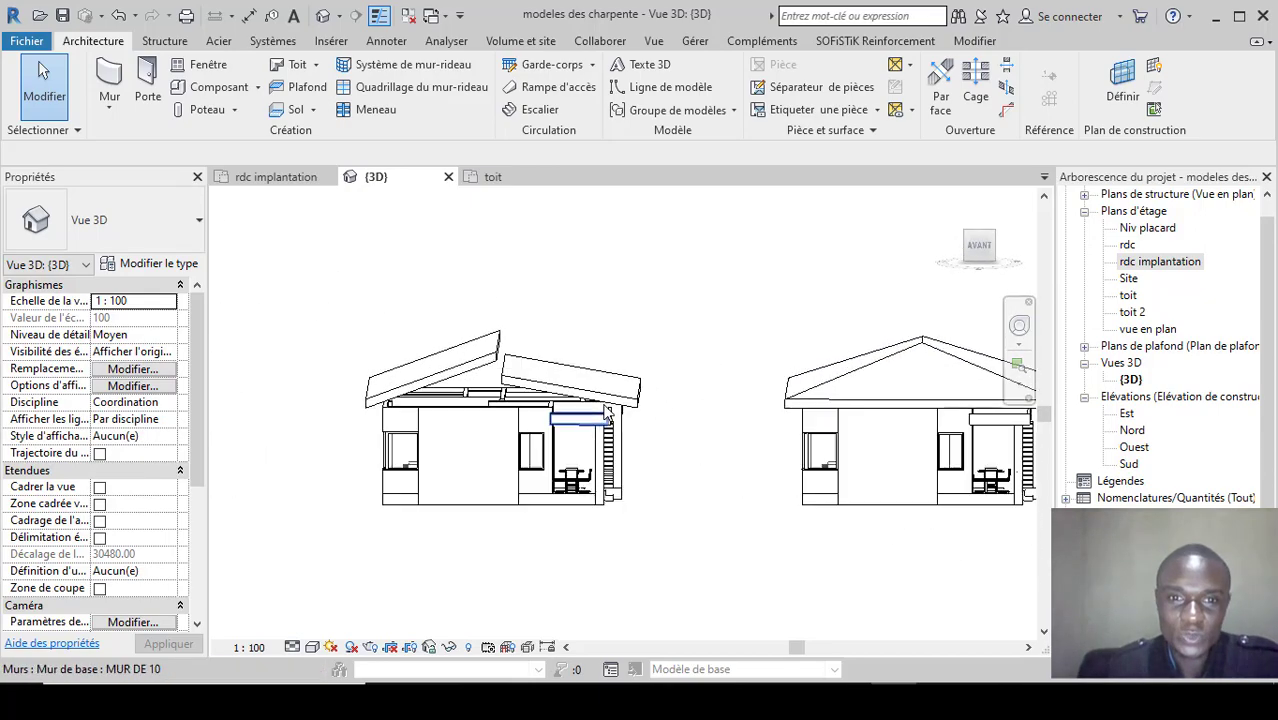
scroll(655, 416, "down", 2)
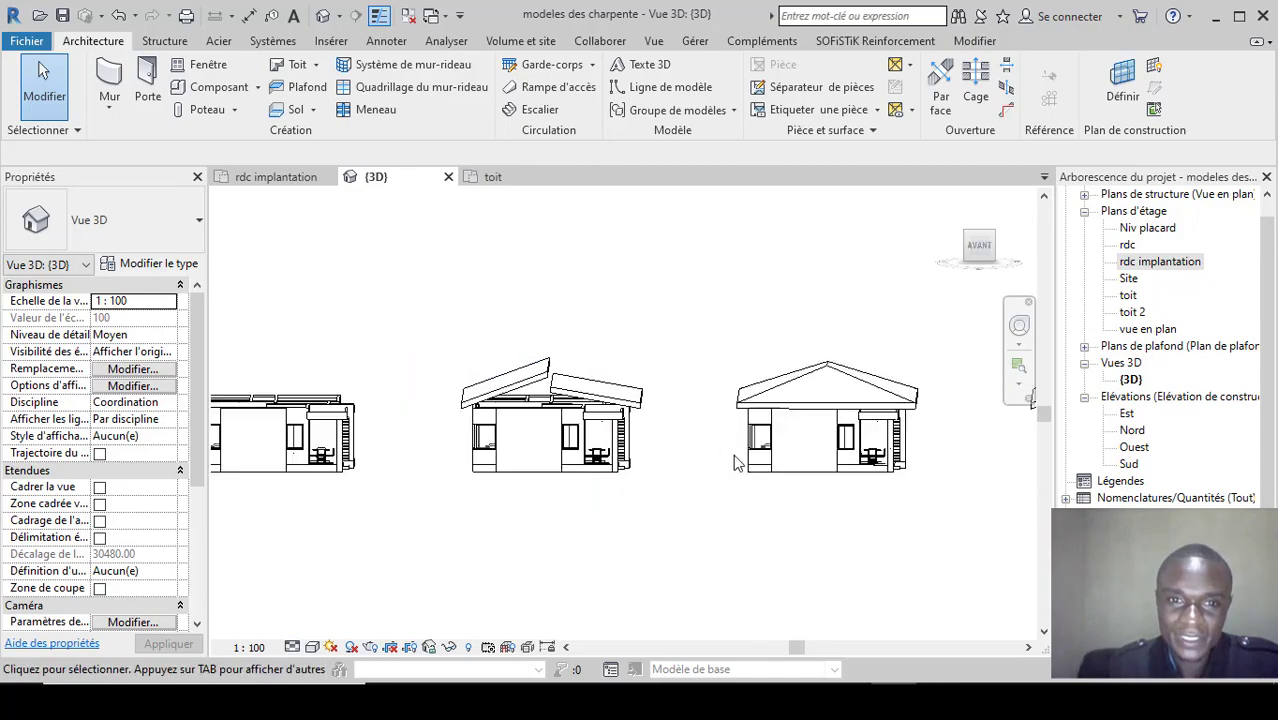
middle_click_drag(735, 462, 494, 485, "shift")
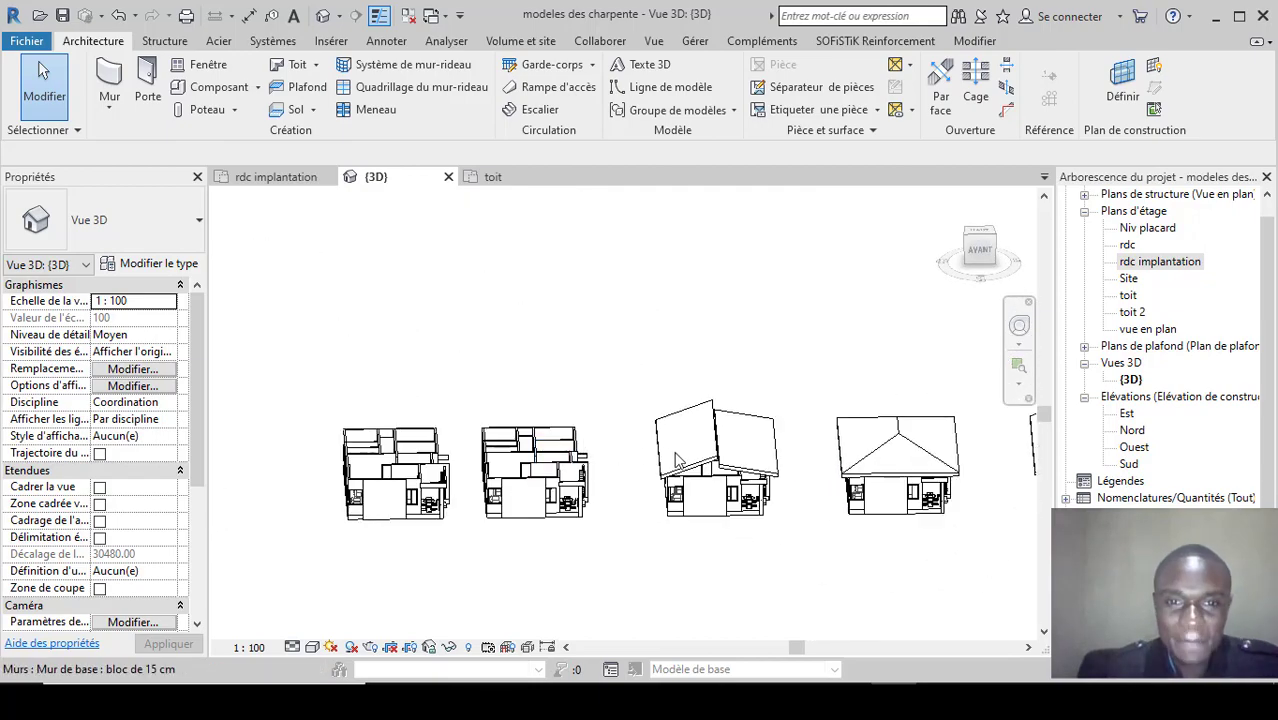
scroll(745, 455, "up", 2)
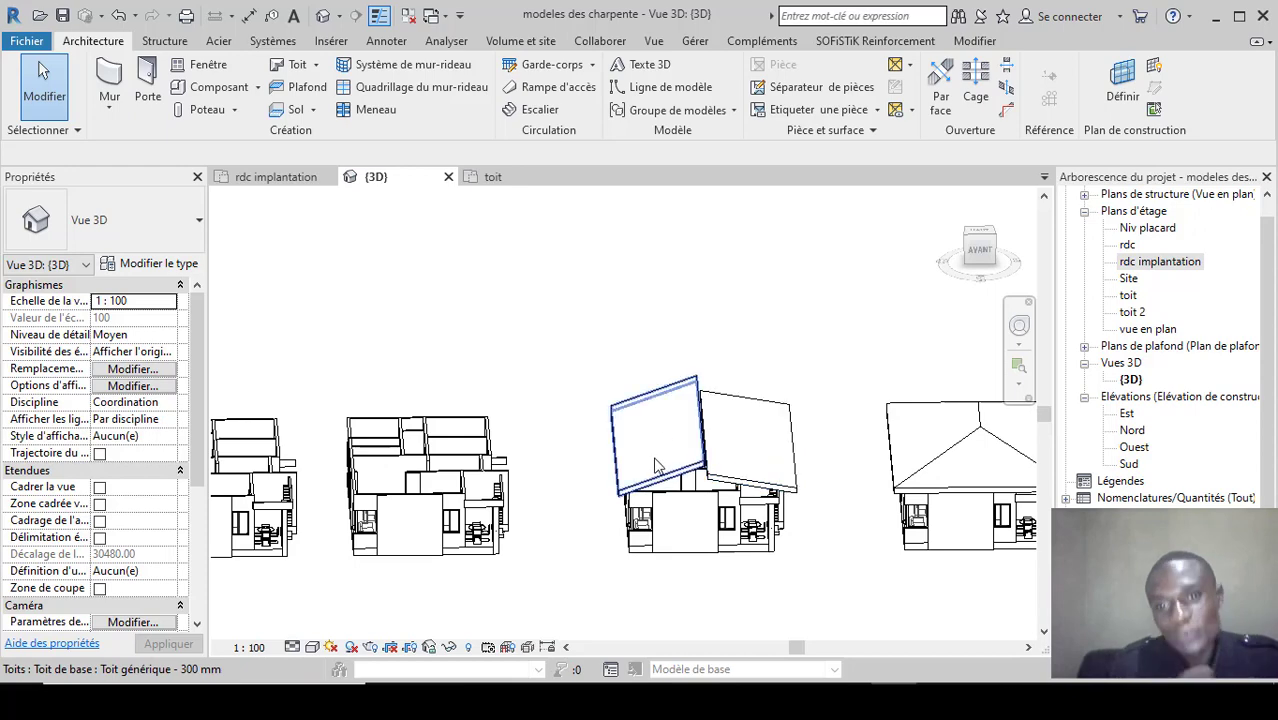
Open the toit floor plan at the houses that still have no roof.
double_click(1162, 262)
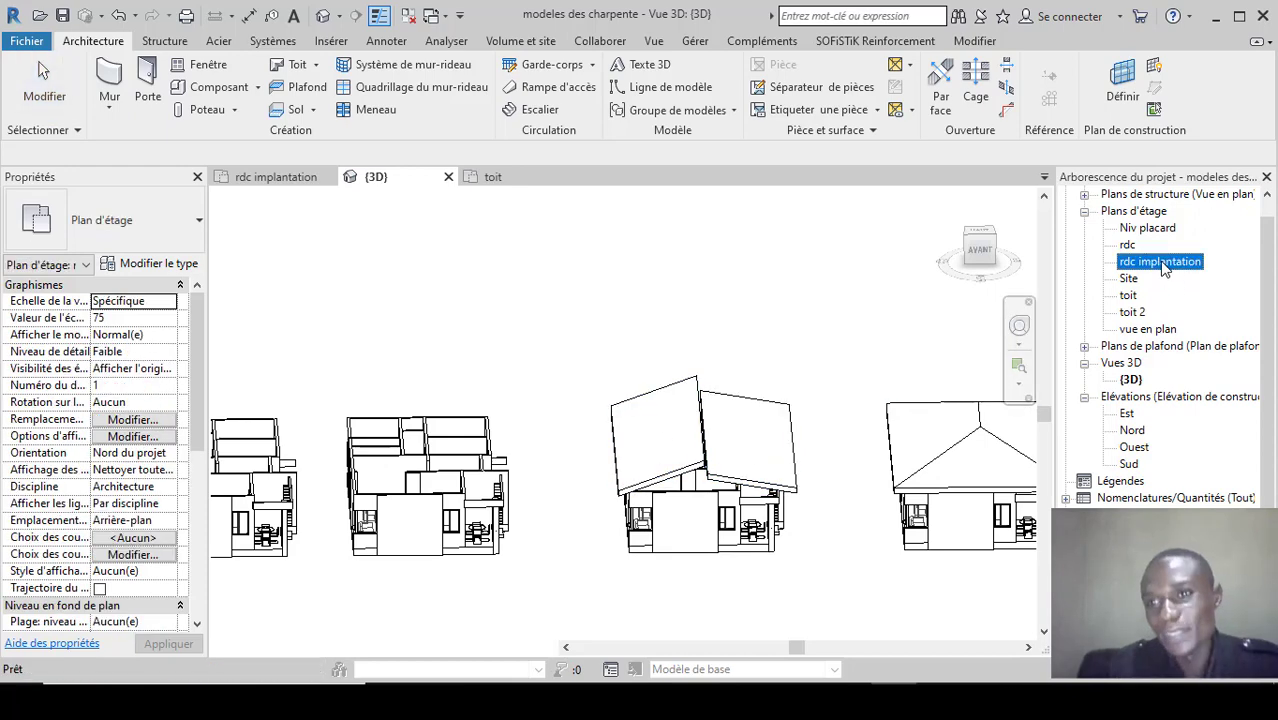
double_click(1128, 296)
scroll(662, 372, "down", 3)
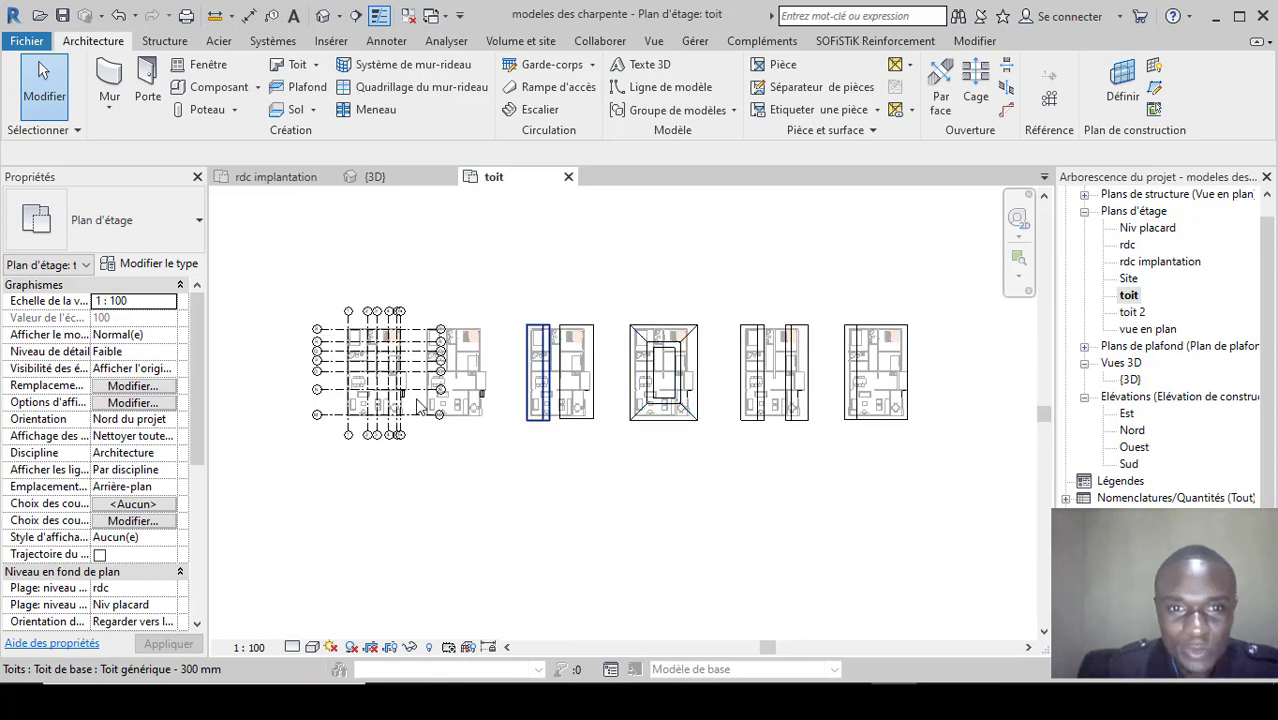
scroll(418, 402, "up", 3)
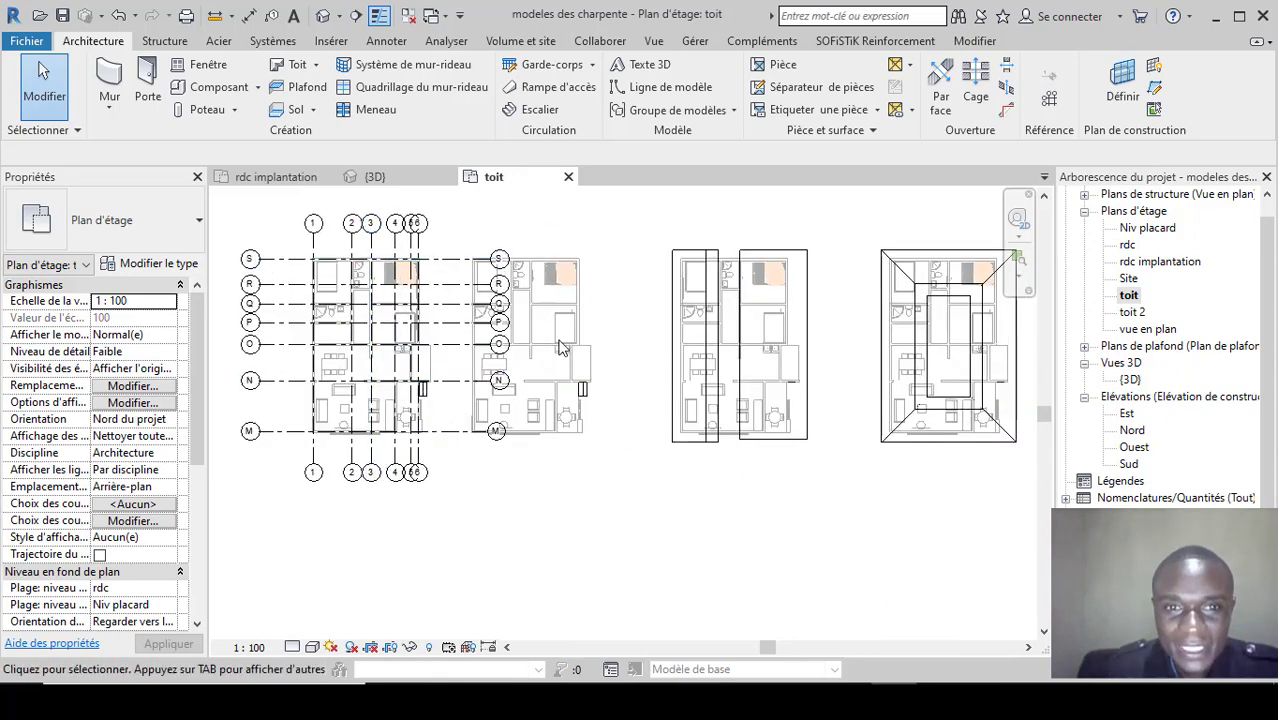
Start a footprint roof and sketch a rectangle about 929 by 743 with a 60 offset over the rear part of the house beside the grids.
left_click(315, 64)
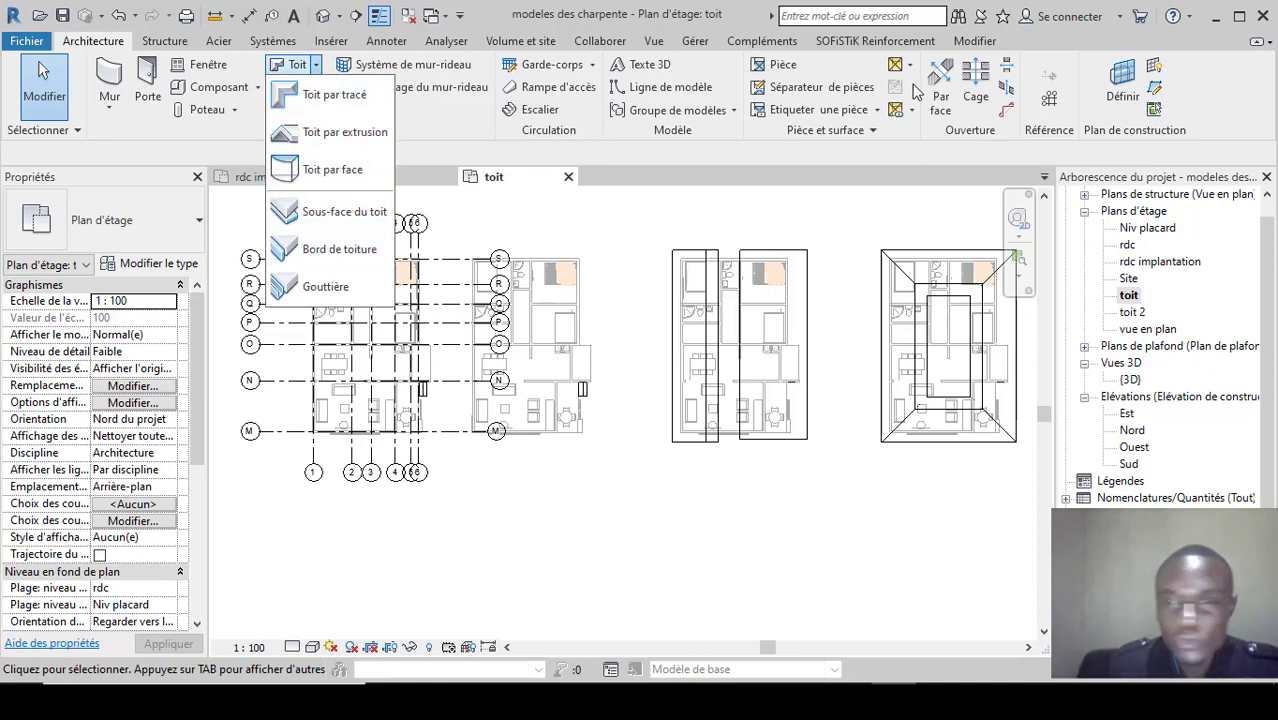
left_click(330, 94)
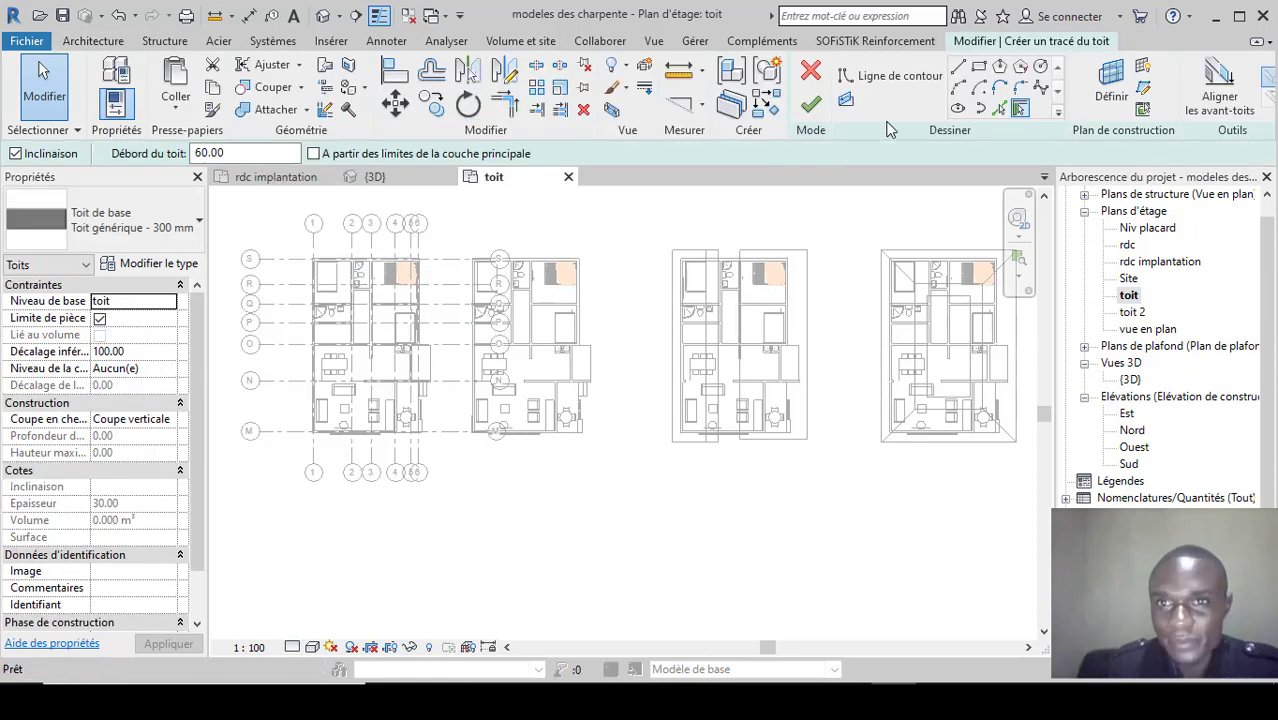
left_click(979, 67)
scroll(492, 265, "up", 5)
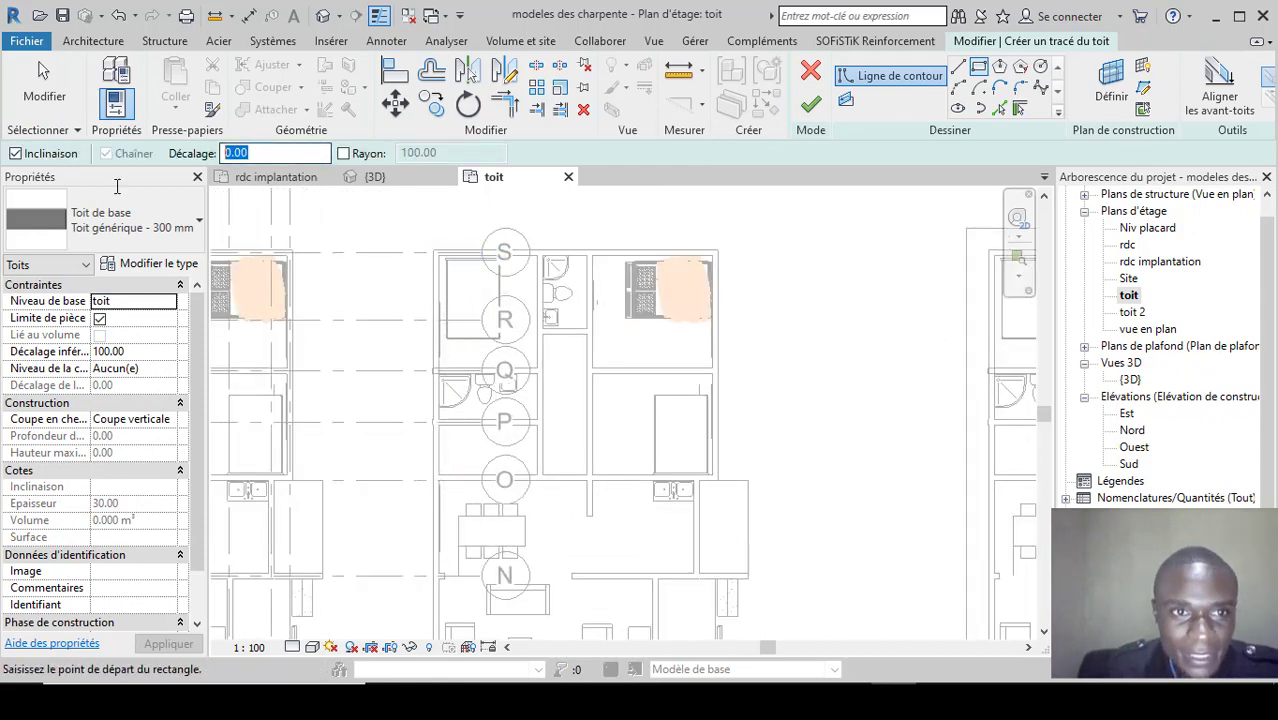
type("60.00")
scroll(432, 262, "up", 1)
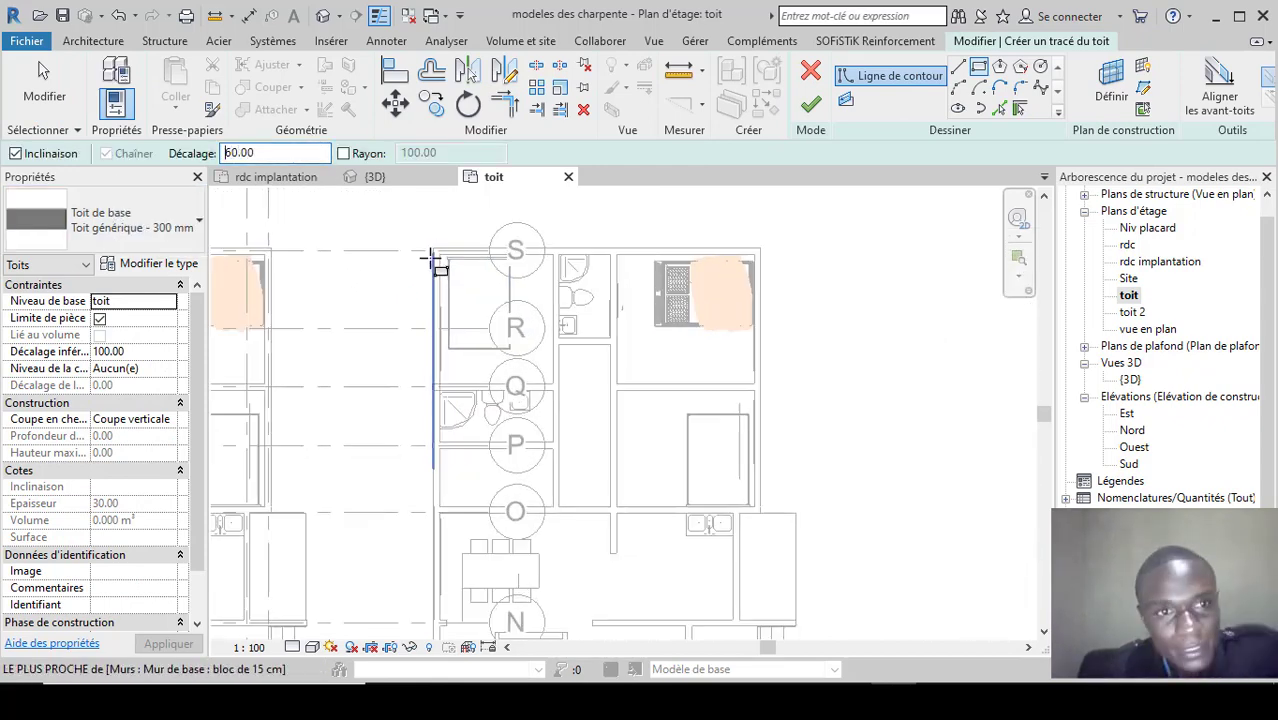
left_click(432, 258)
scroll(513, 422, "down", 2)
left_click(590, 492)
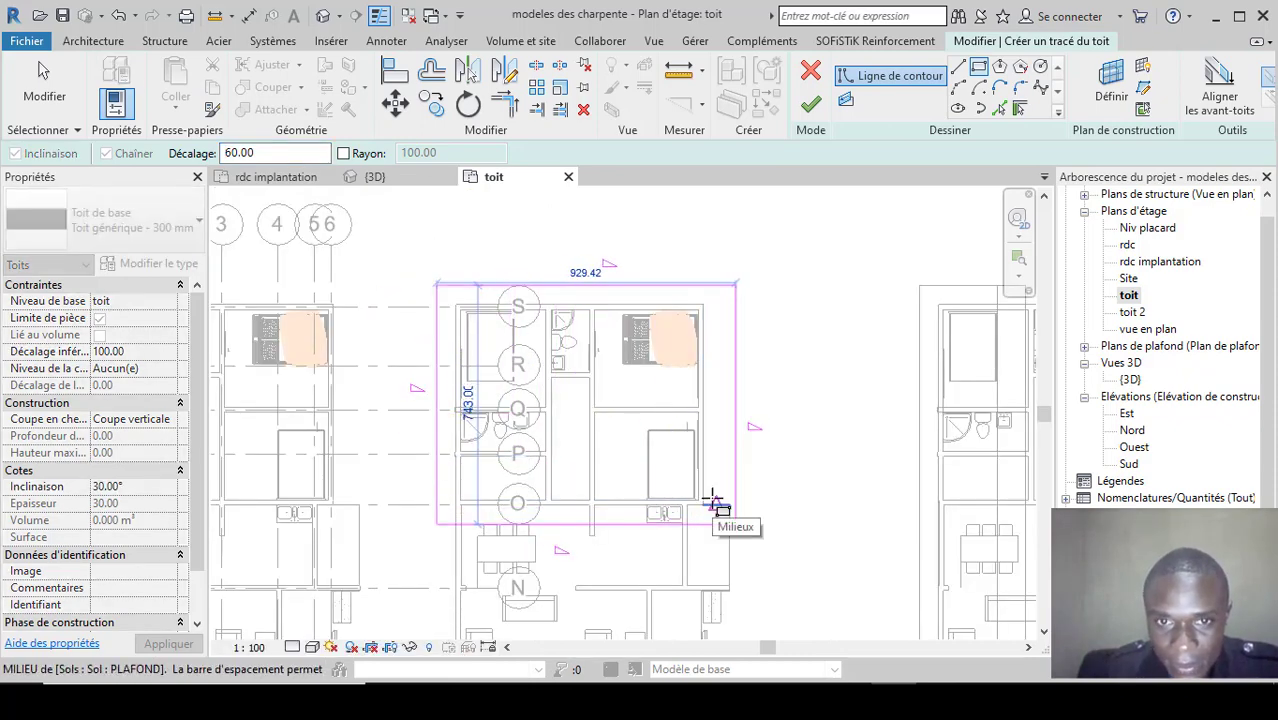
left_click(716, 502)
scroll(710, 395, "down", 4)
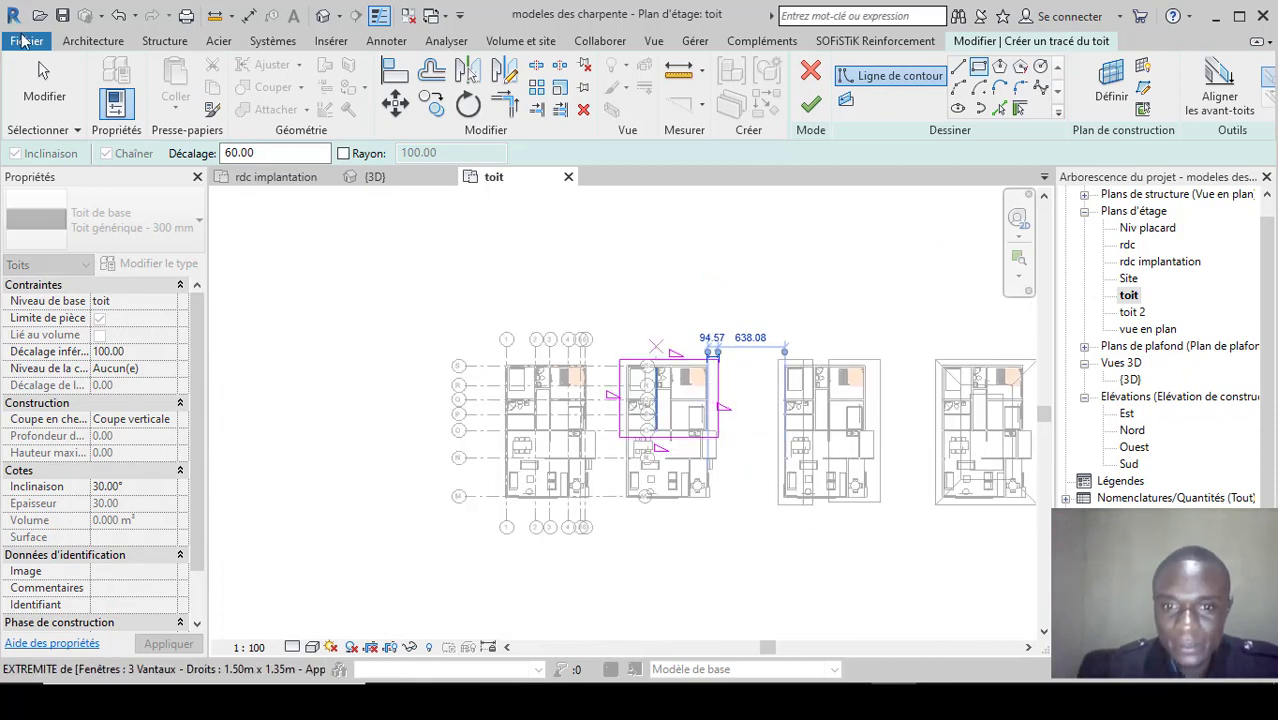
left_click(43, 70)
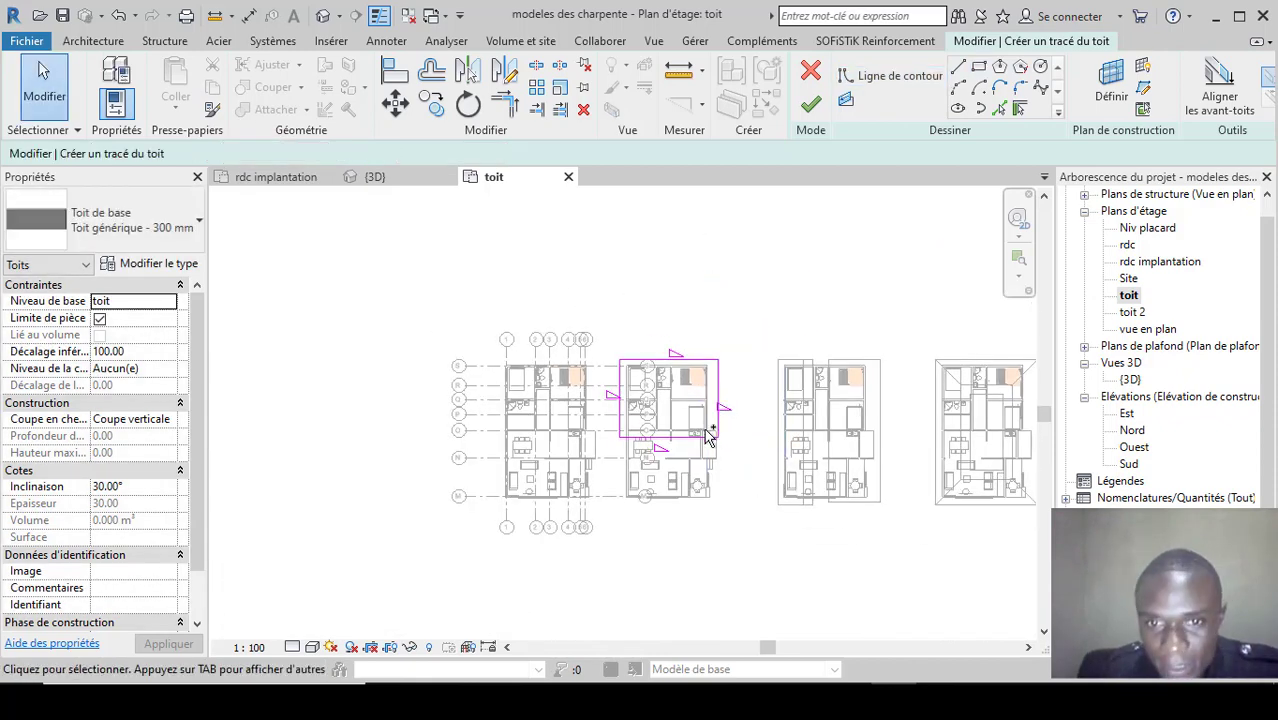
Remove the slope definition from the rear rectangle's upper and lower edges and finish the roof as a gable.
left_click(706, 360)
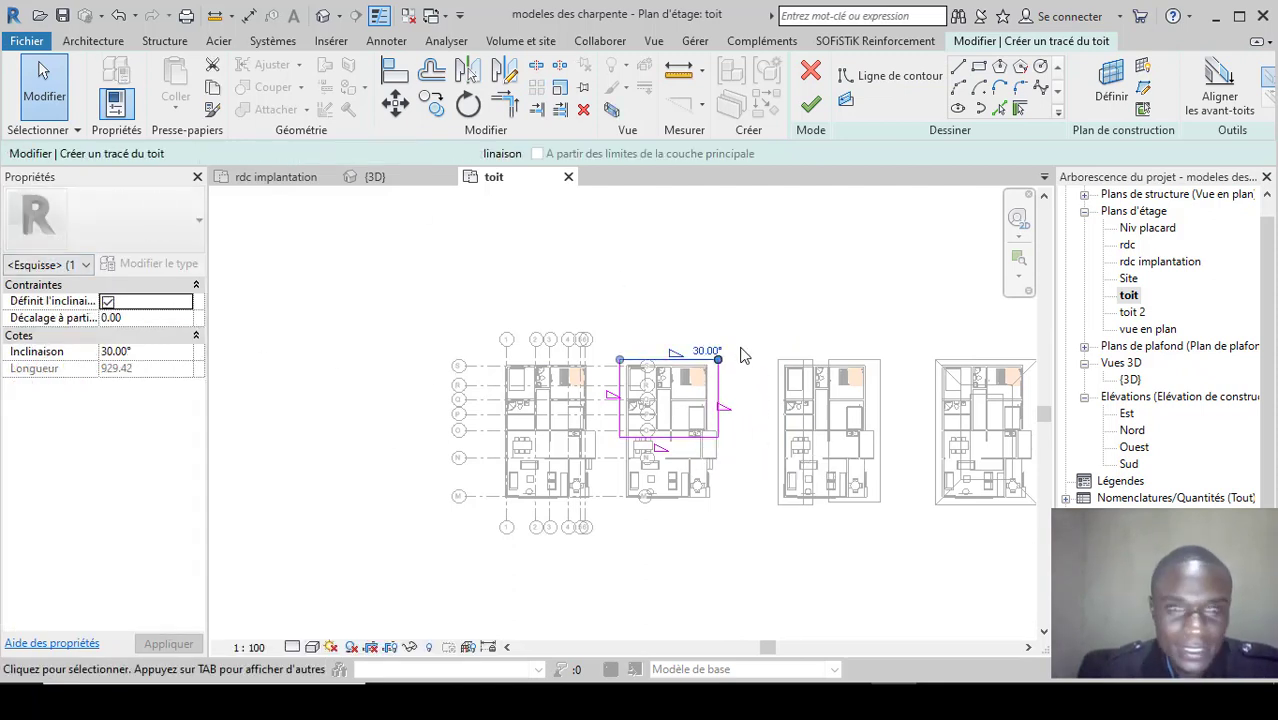
left_click(662, 297)
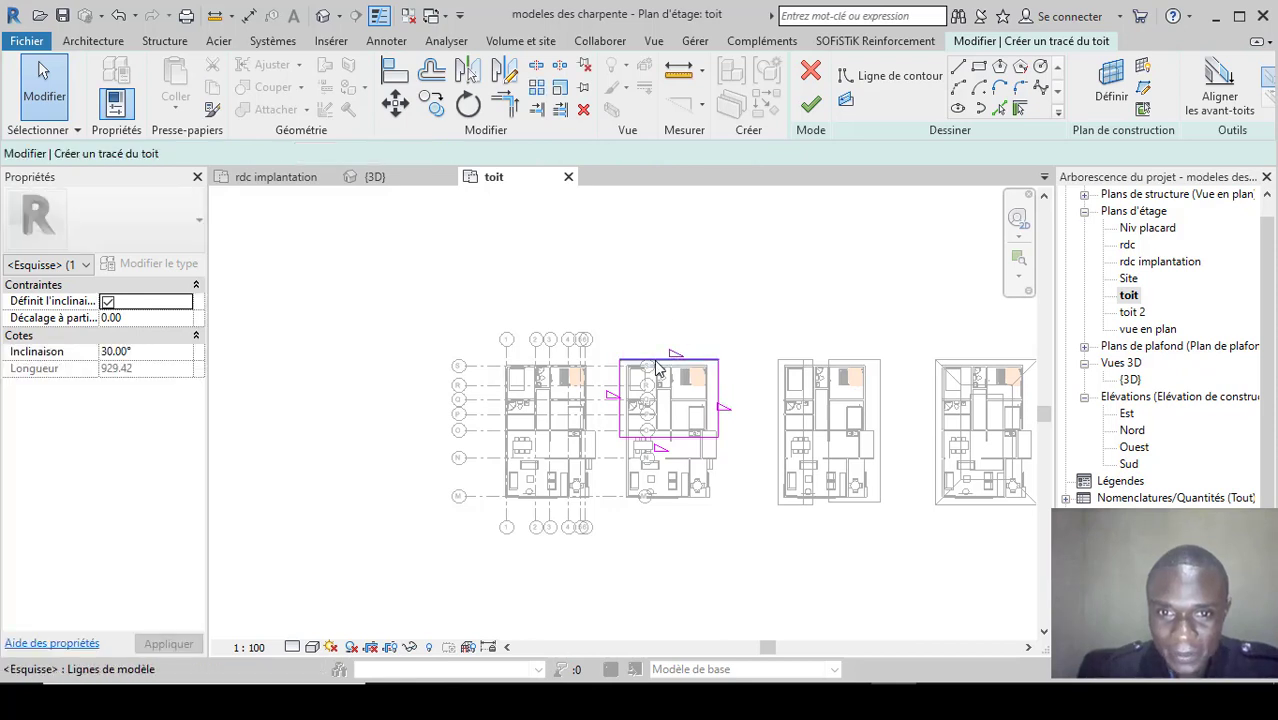
left_click(656, 360)
left_click(685, 437, "ctrl")
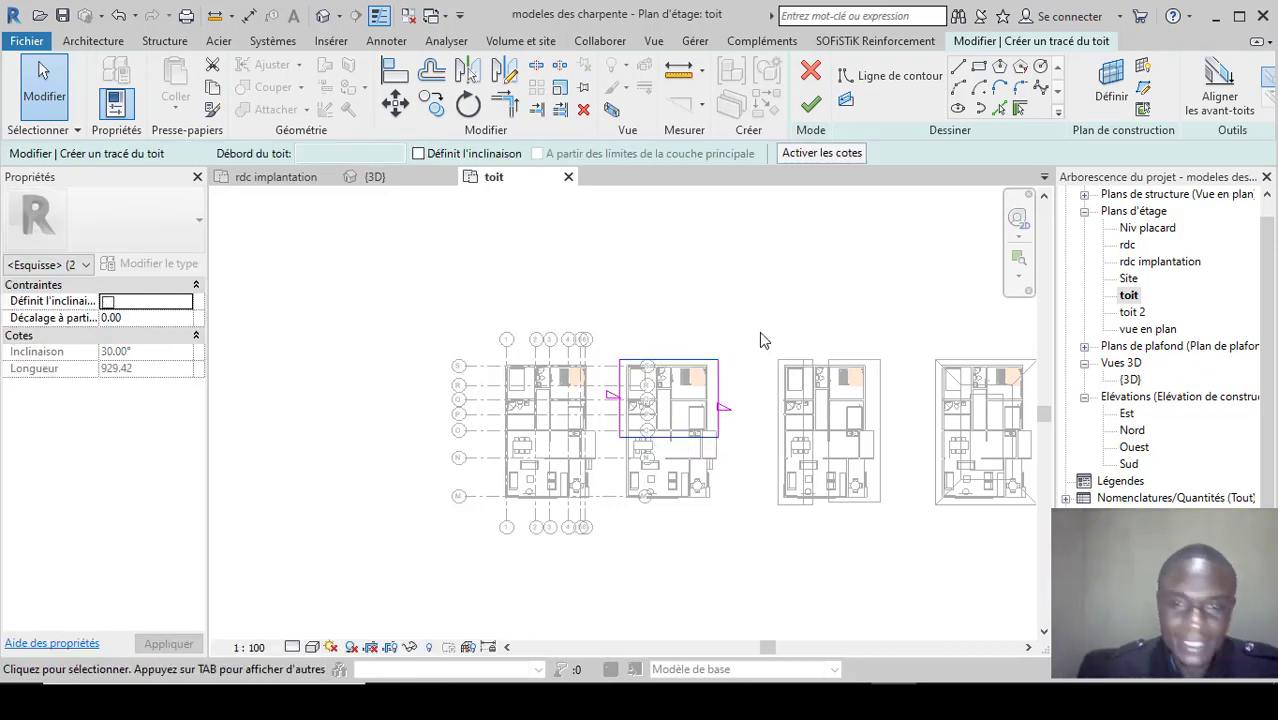
left_click(773, 309)
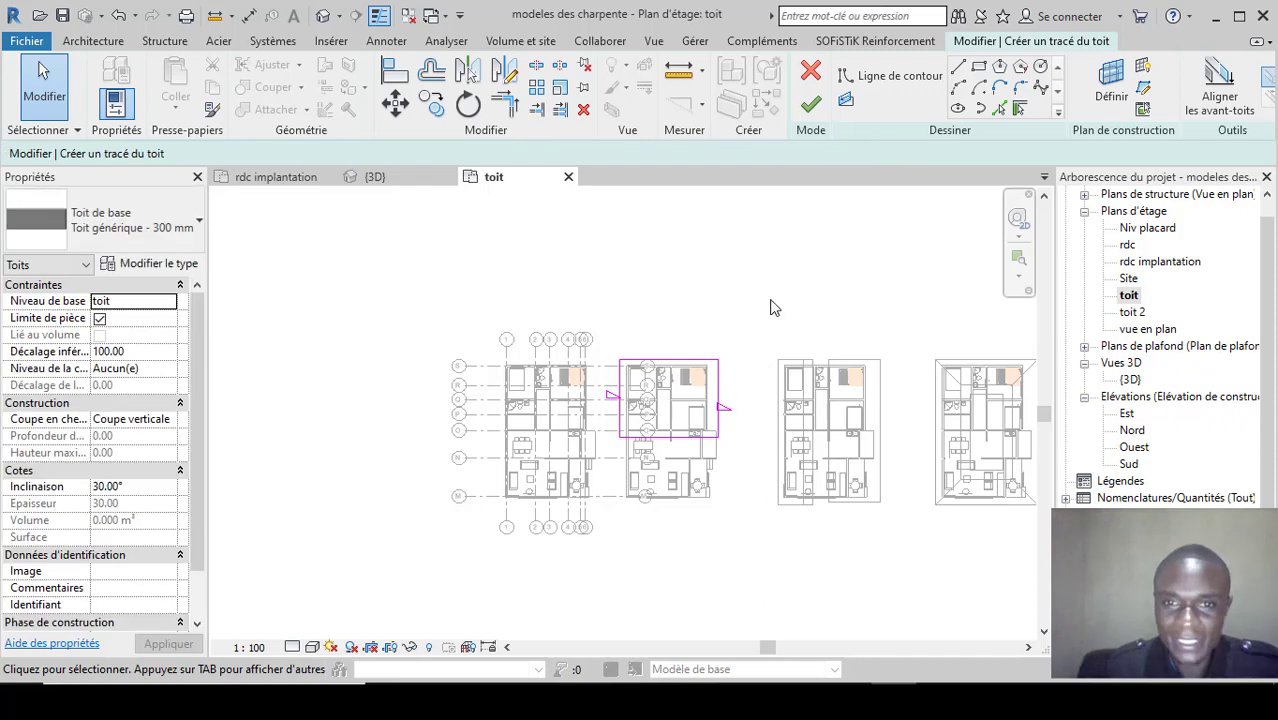
left_click(824, 110)
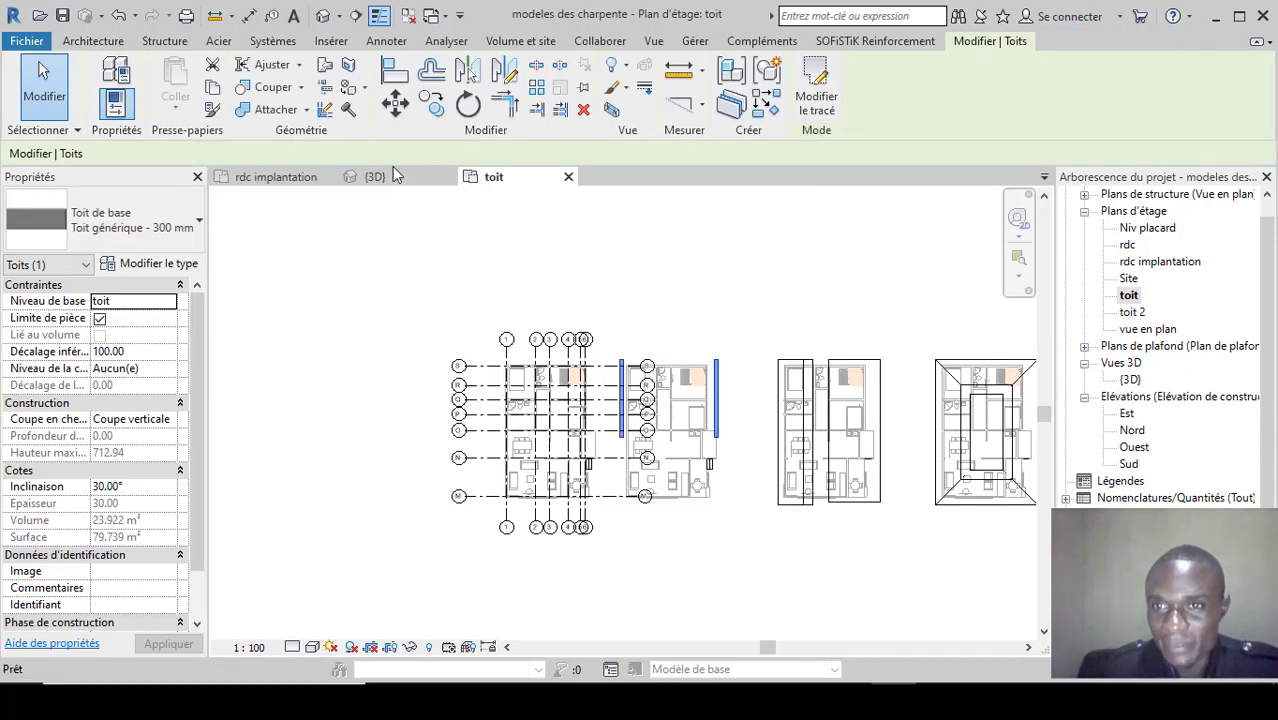
Start a second footprint roof and sketch a rectangle about 970 by 626 with a 60 offset over the same house's front part.
left_click(124, 42)
left_click(318, 66)
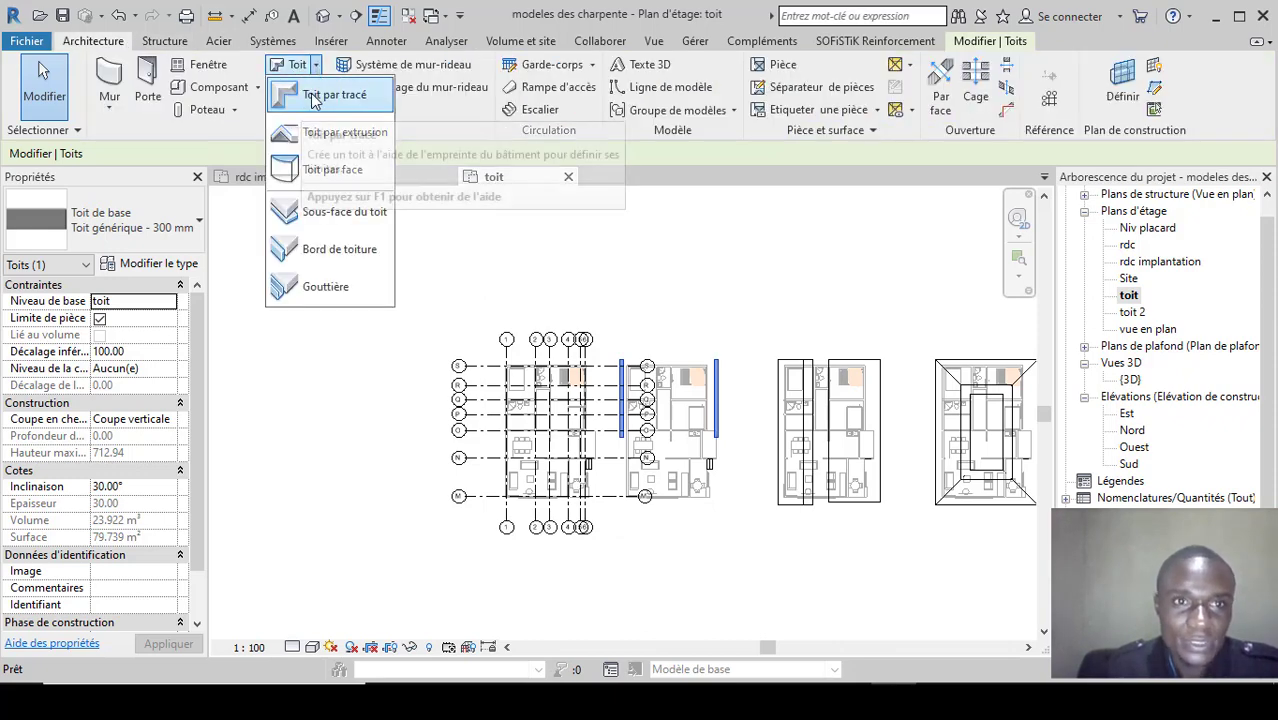
left_click(312, 92)
left_click(978, 66)
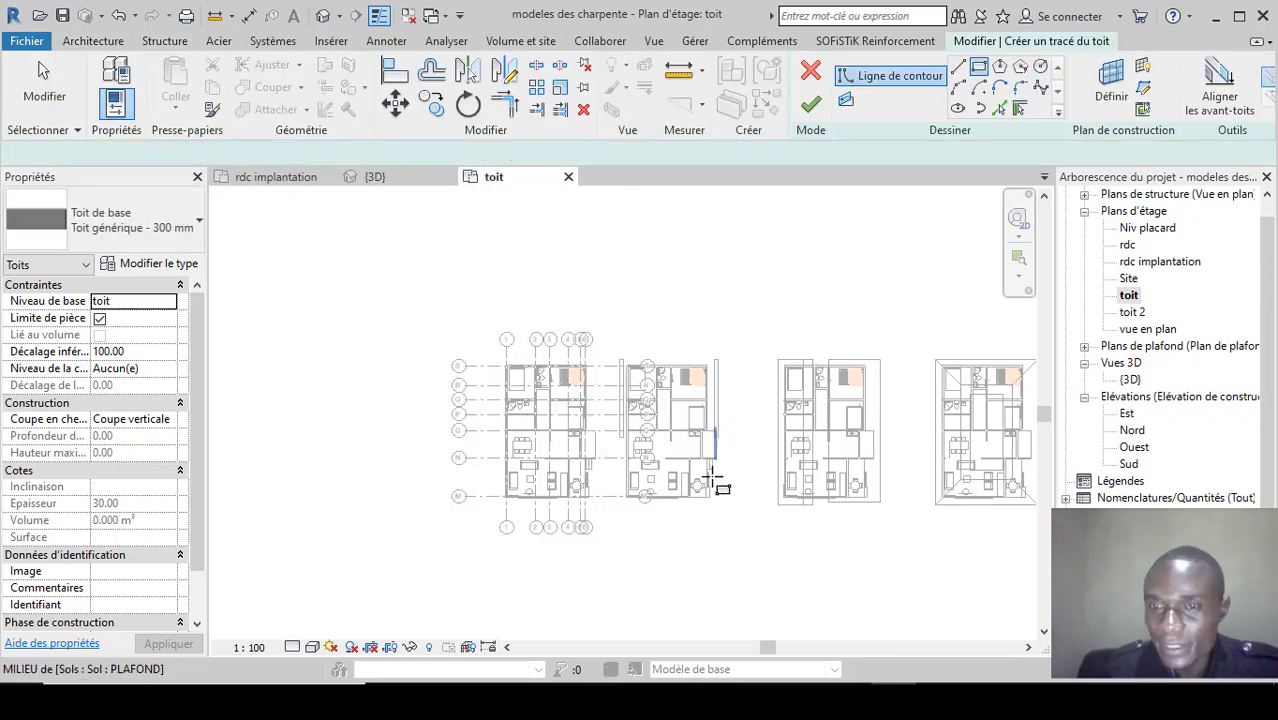
scroll(716, 500, "up", 5)
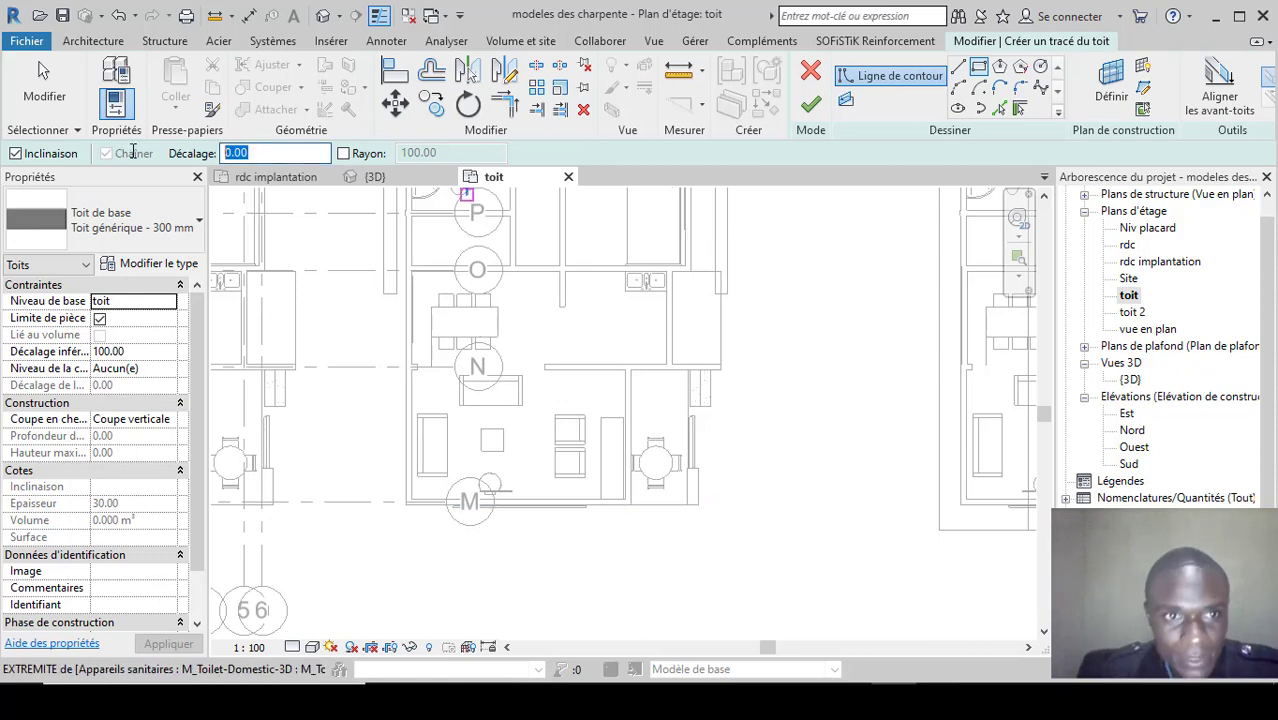
type("60")
scroll(728, 517, "up", 3)
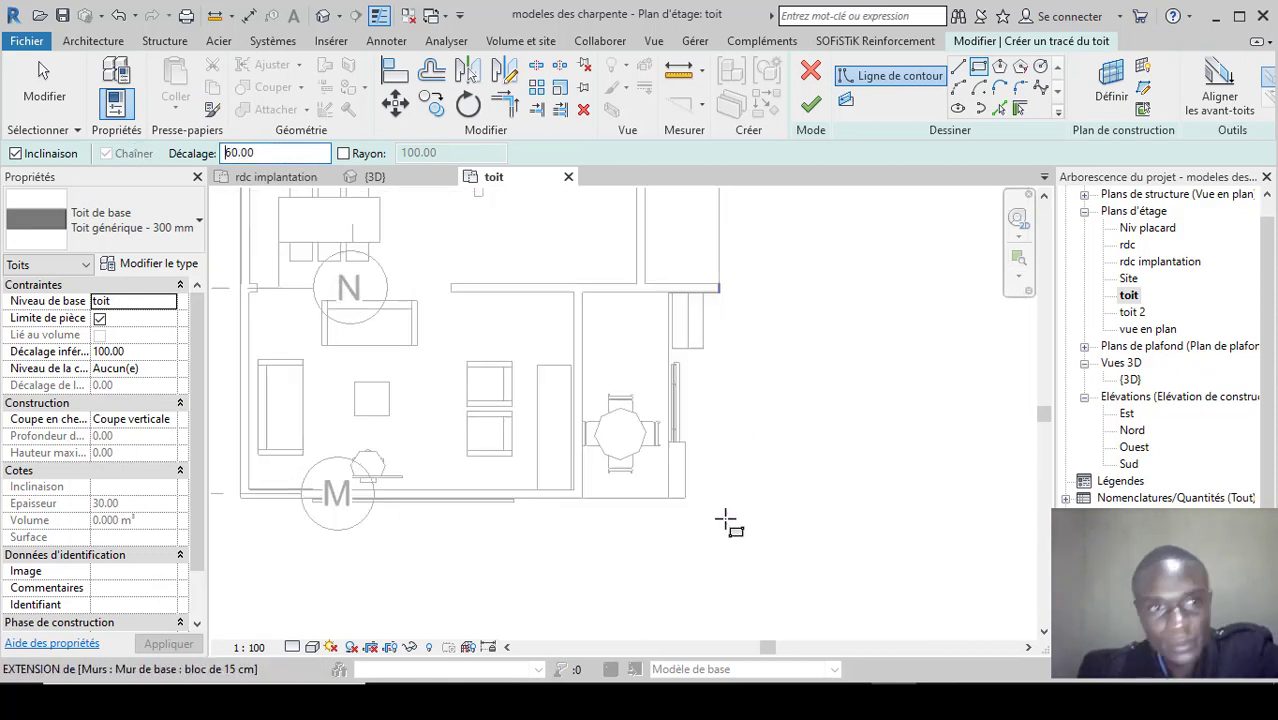
scroll(729, 507, "down", 2)
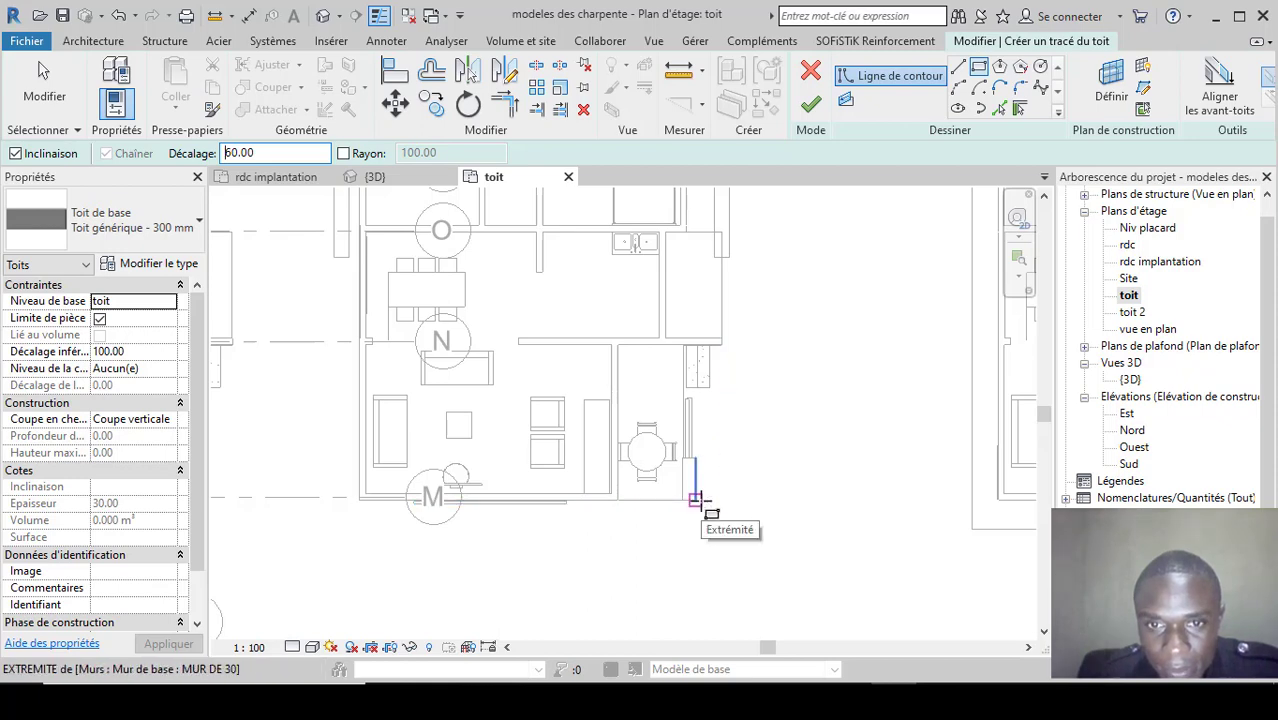
scroll(700, 503, "down", 5)
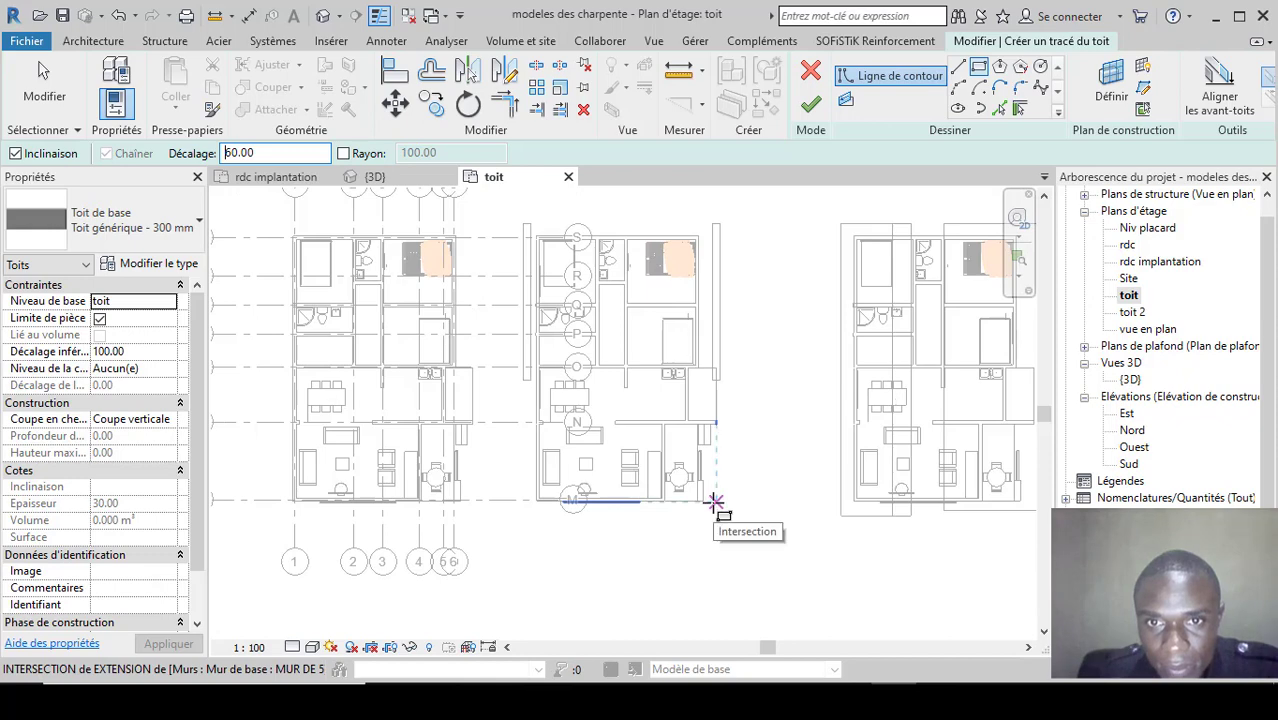
left_click(716, 503)
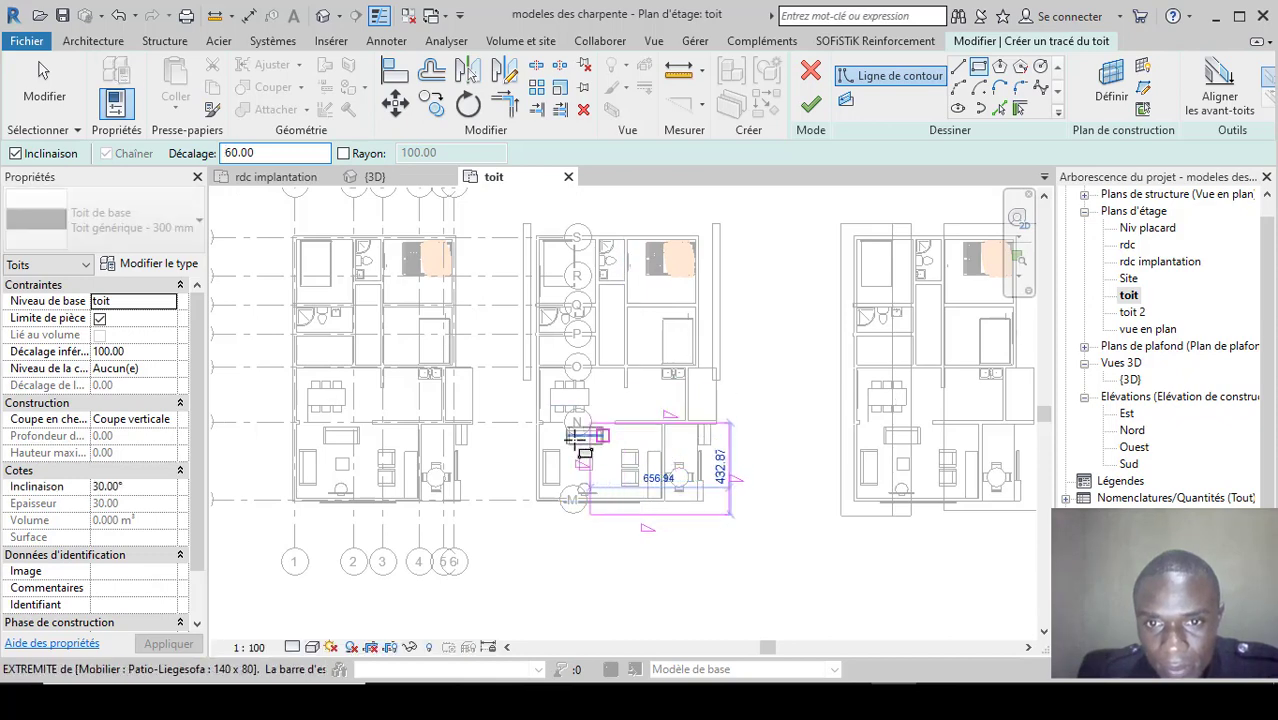
scroll(540, 400, "up", 3)
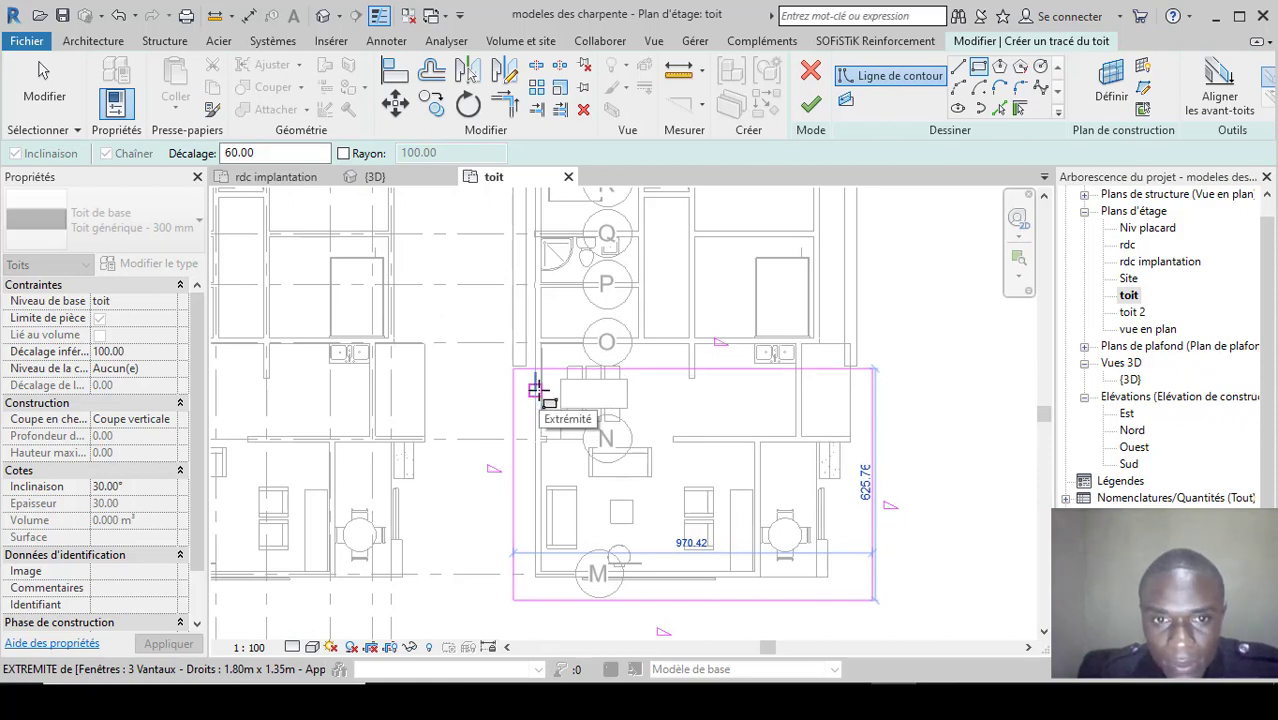
left_click(556, 393)
scroll(560, 395, "down", 5)
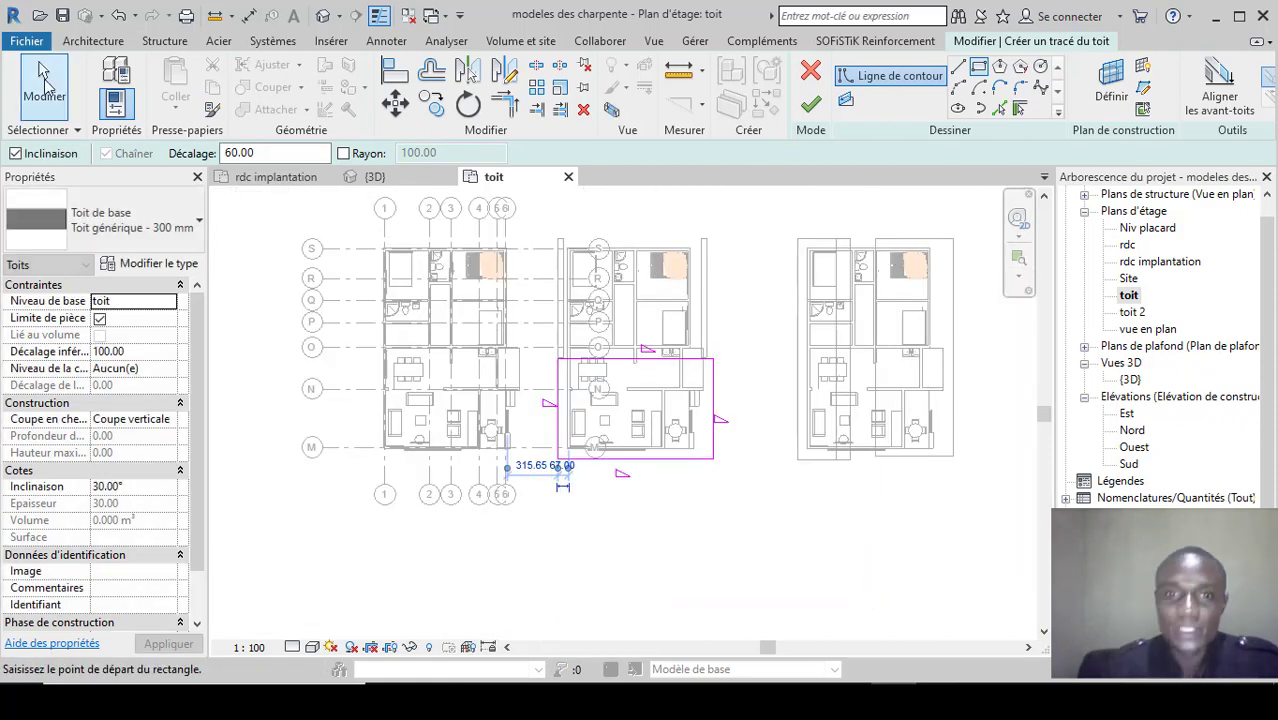
key("Escape")
key("Escape")
Nudge the front rectangle's right edge inward to line up approximately with the rear roof's edge.
left_click(714, 384)
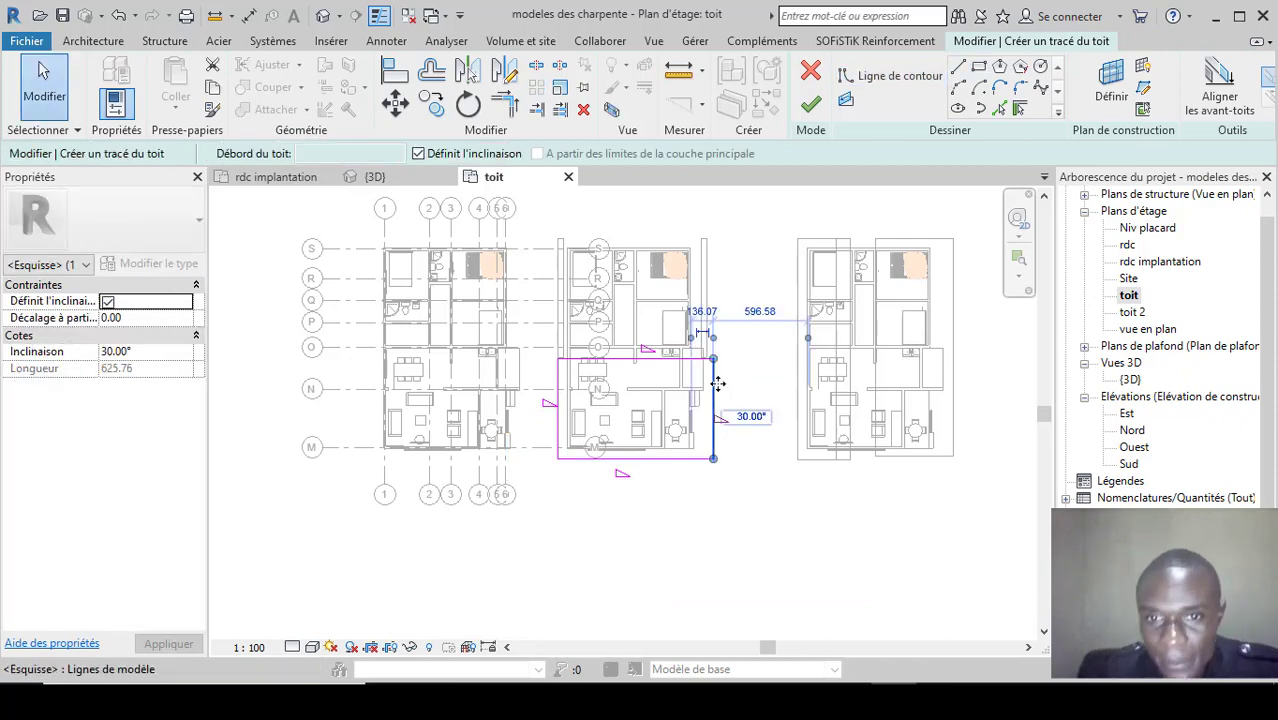
key("Left")
key("Left")
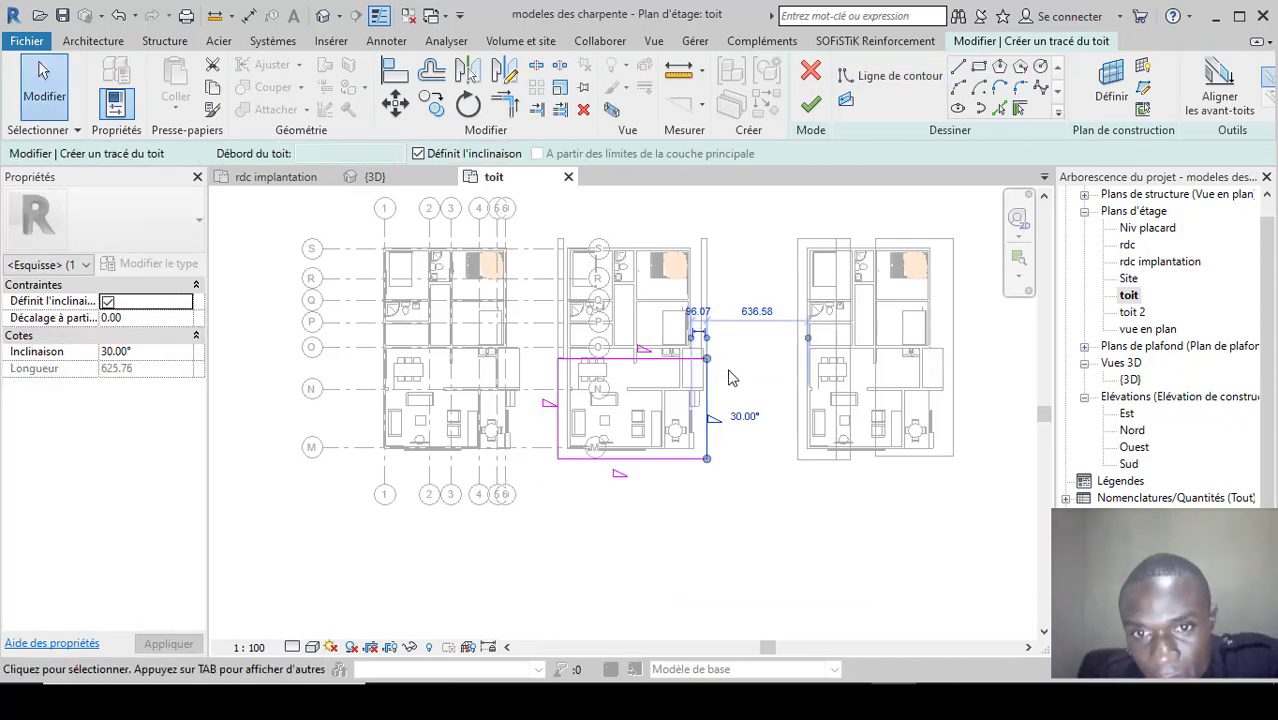
Remove the slope definition from the front rectangle's upper and lower edges and finish this second gable roof.
left_click(673, 371)
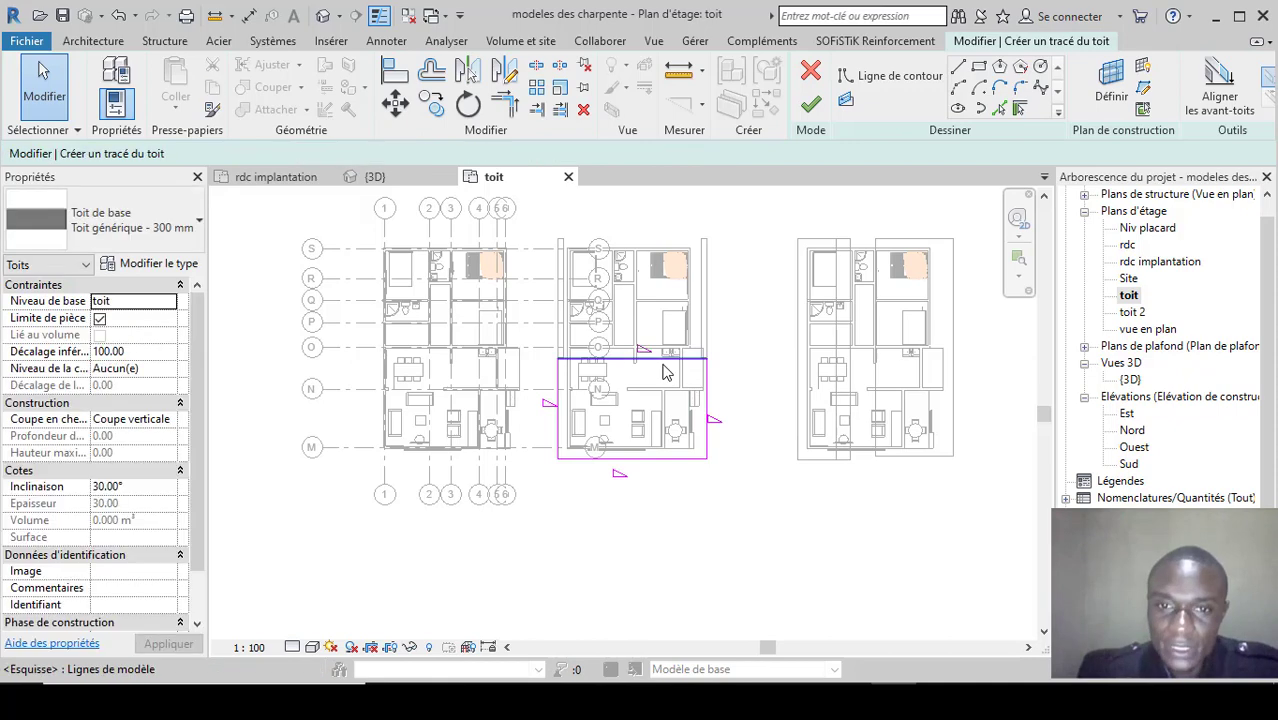
left_click(668, 360)
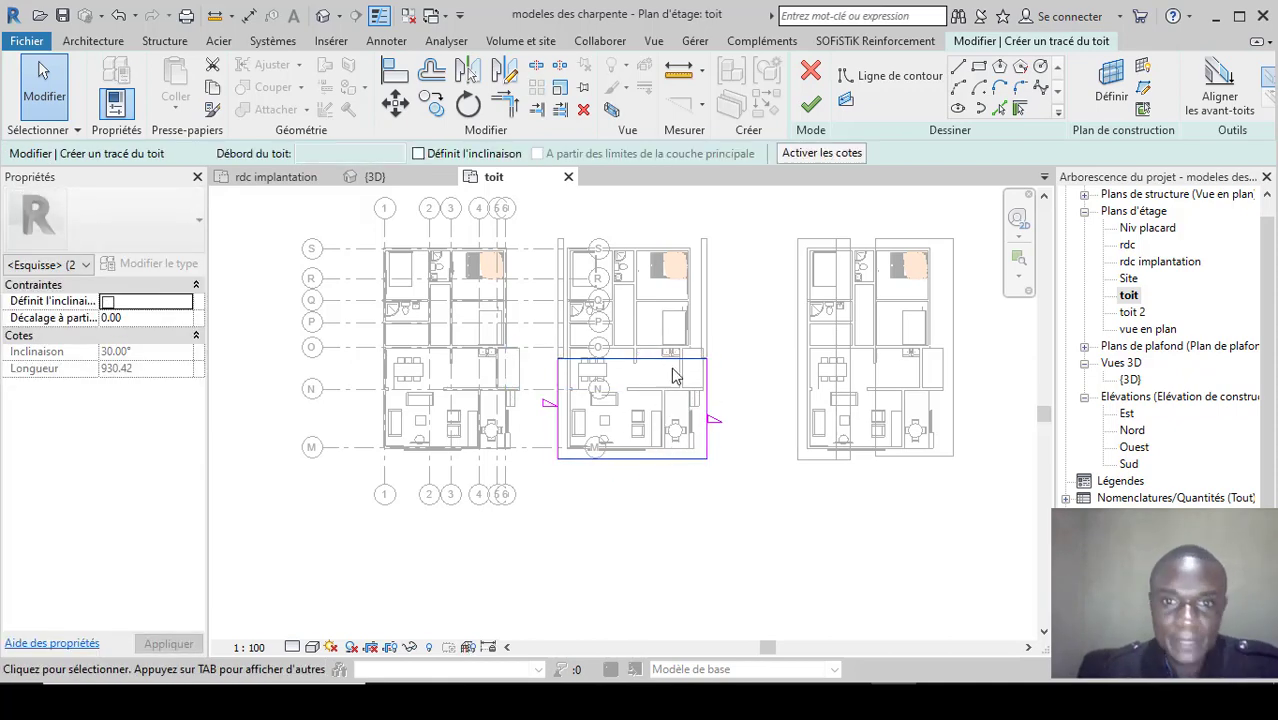
left_click(812, 106)
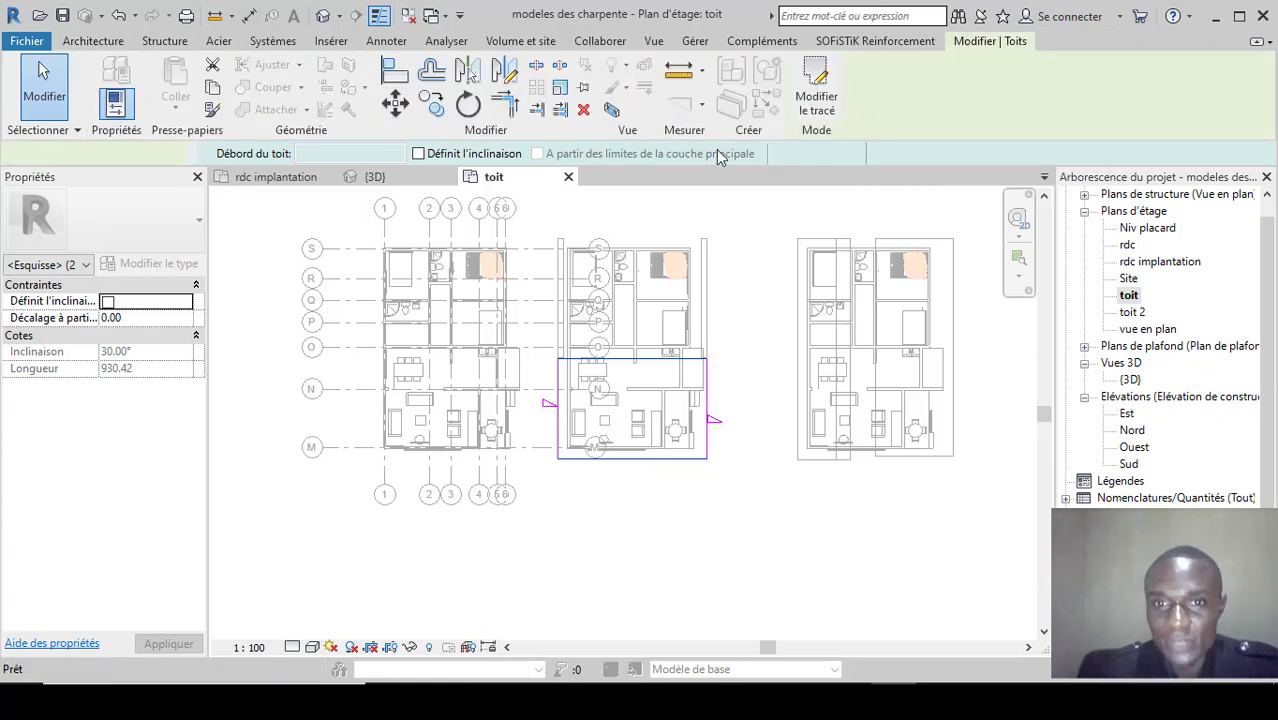
In the 3D view, set the front gable roof's base offset to 0.
left_click(385, 178)
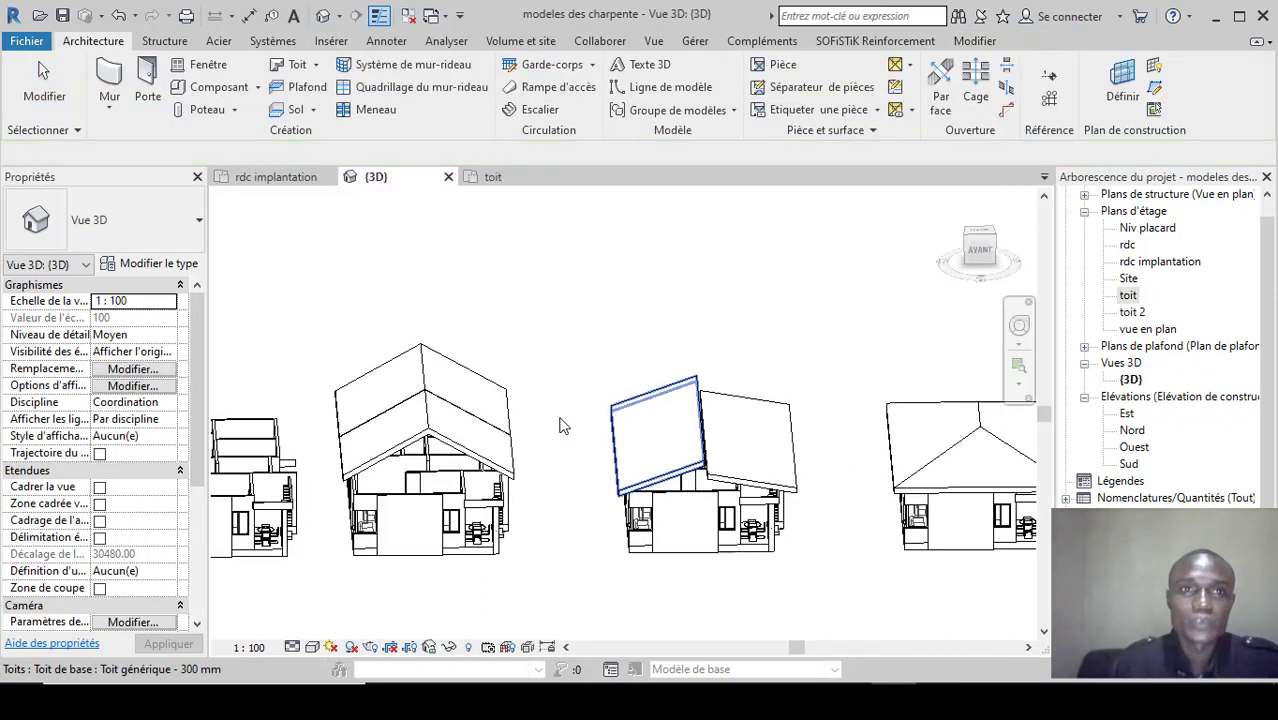
scroll(476, 408, "up", 4)
left_click(476, 408)
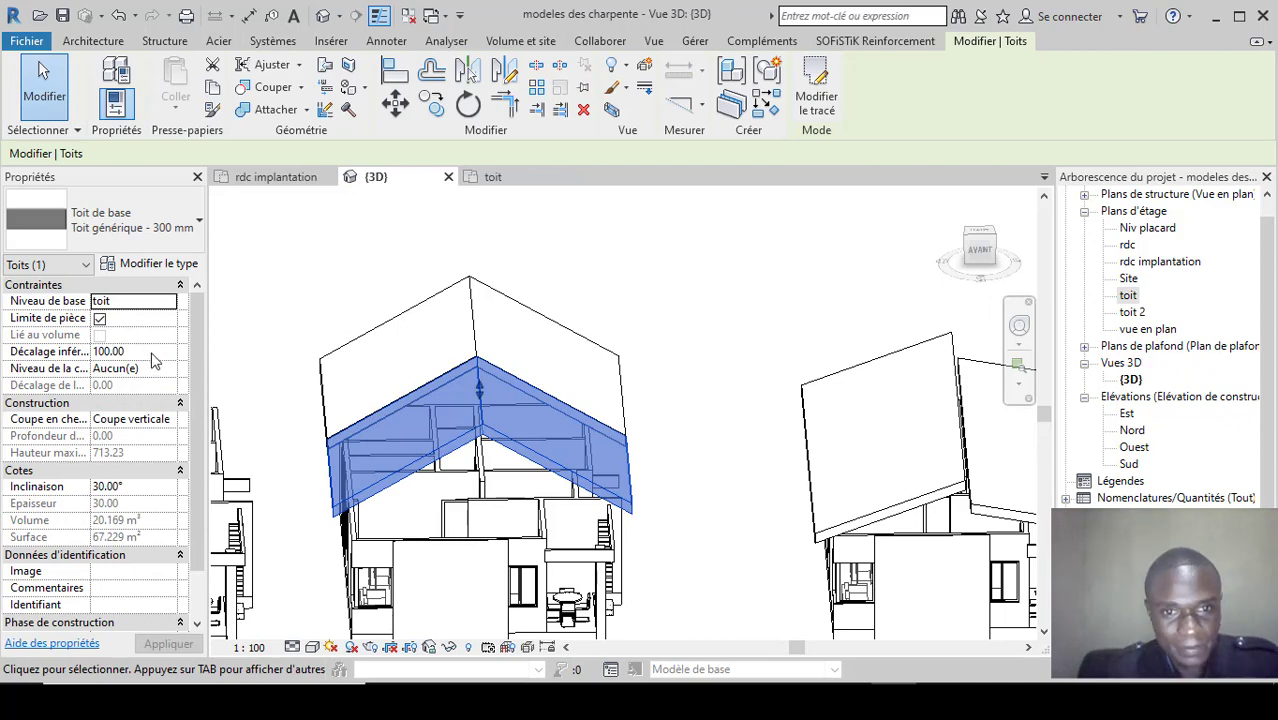
type("0")
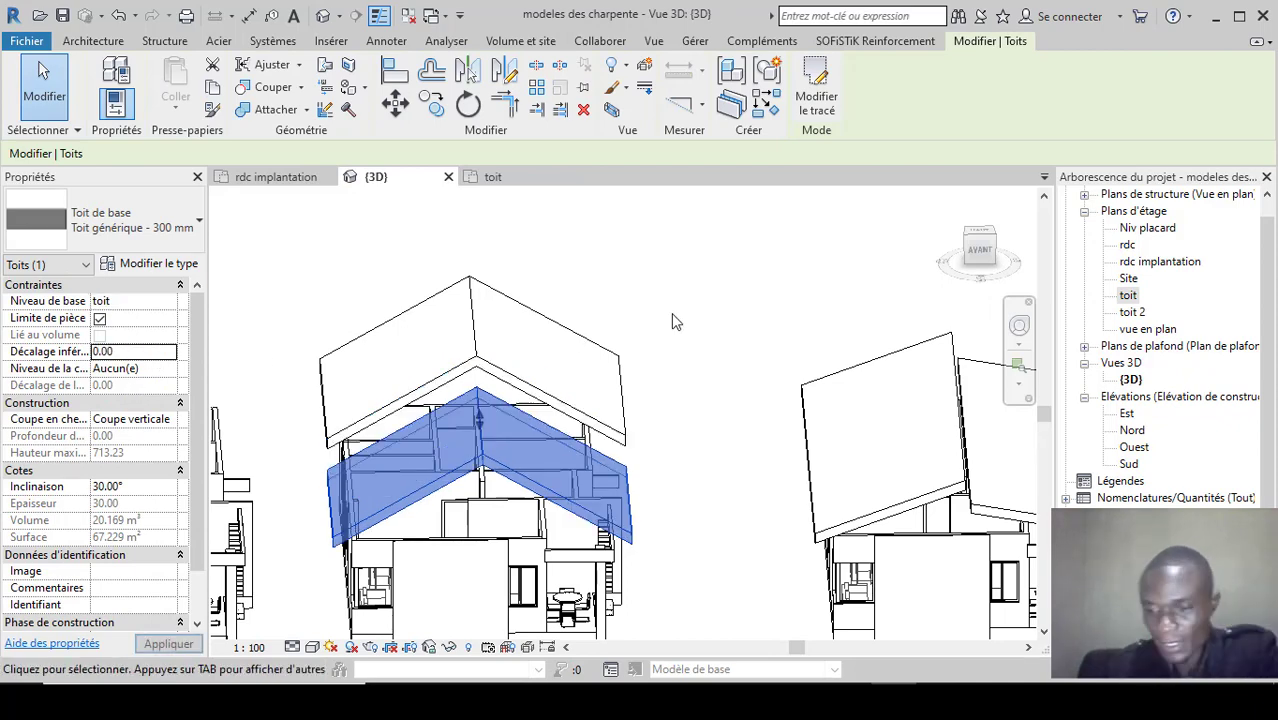
left_click(687, 313)
scroll(687, 305, "down", 4)
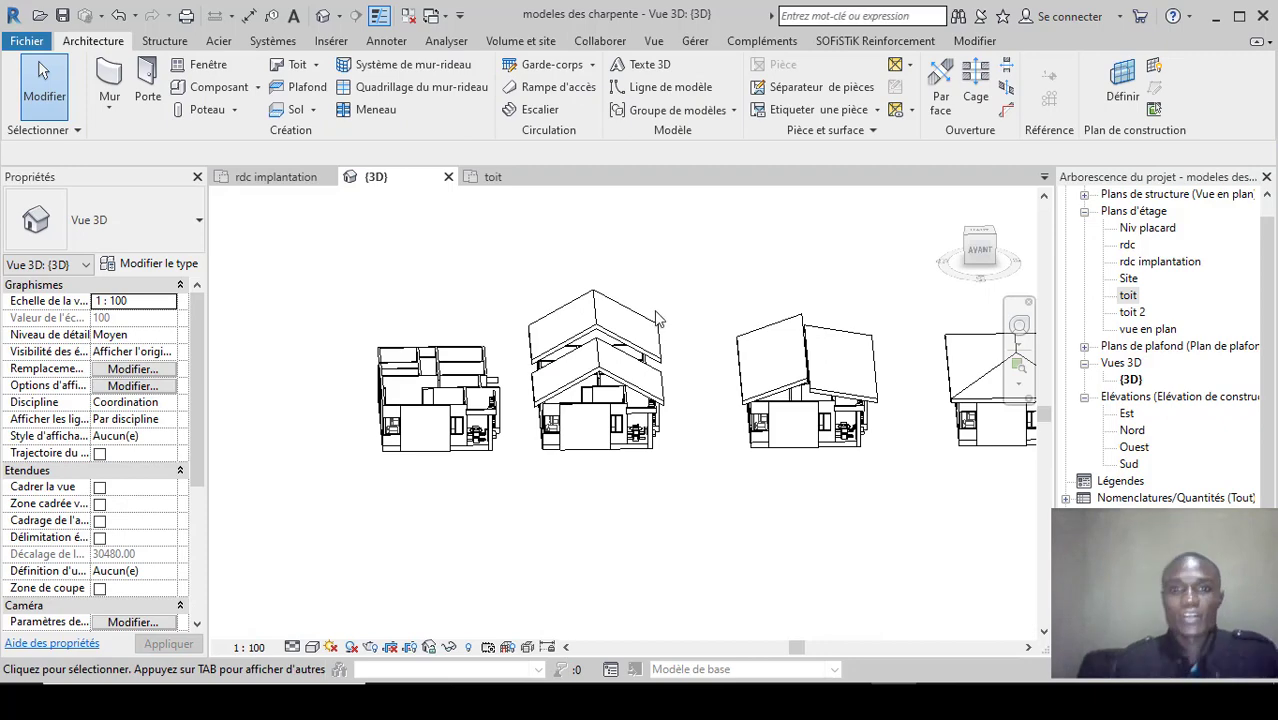
Set the rear gable roof's slope to 20° and reduce the slope of the front gable roof.
left_click(654, 320)
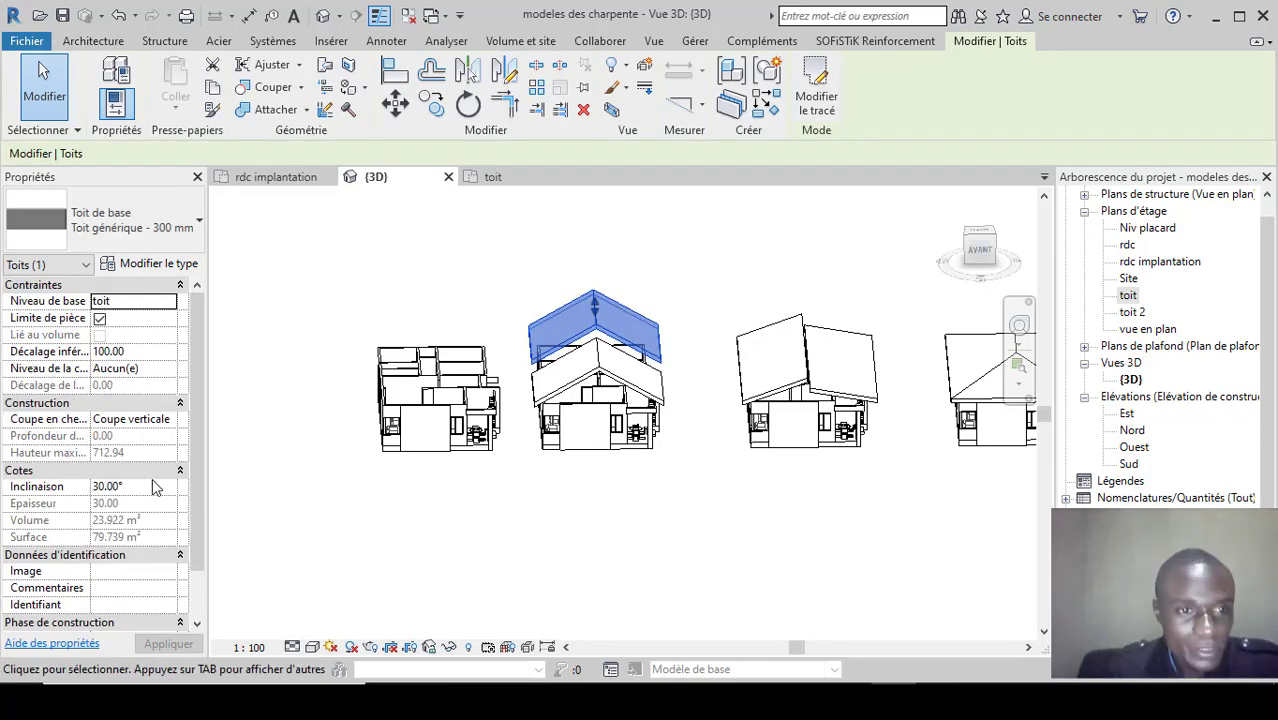
type("0")
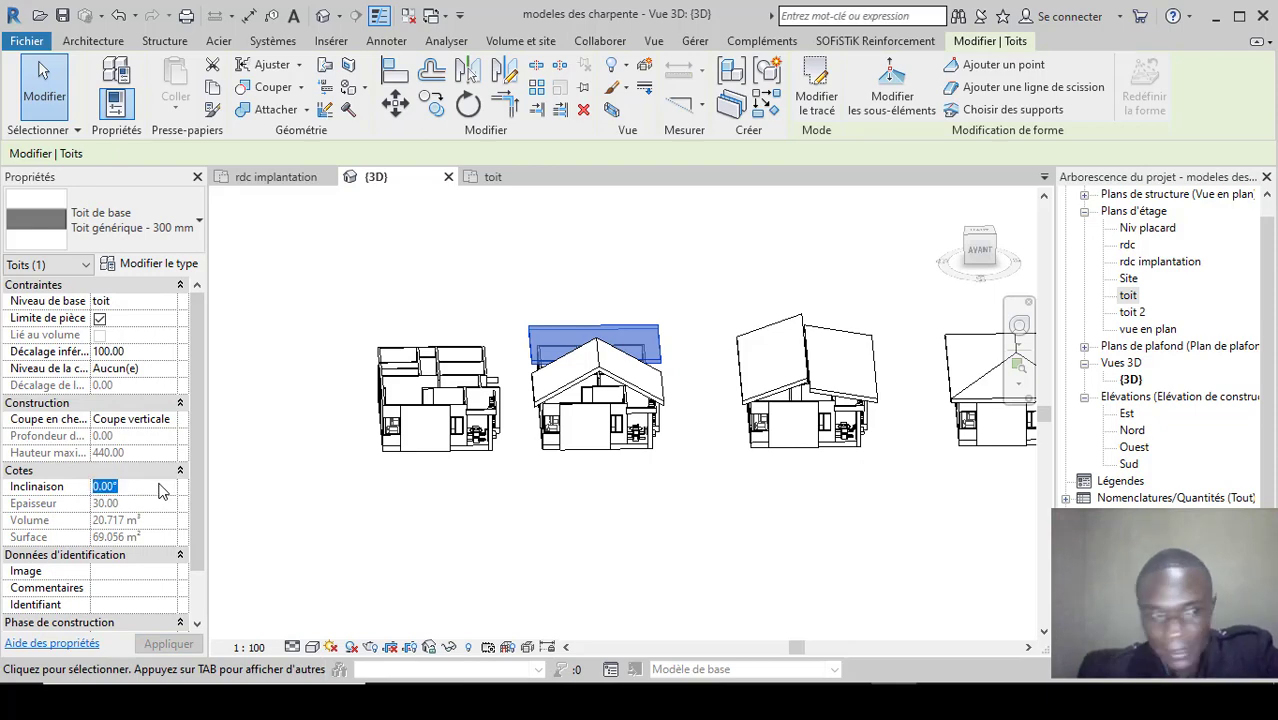
type("20")
left_click(531, 543)
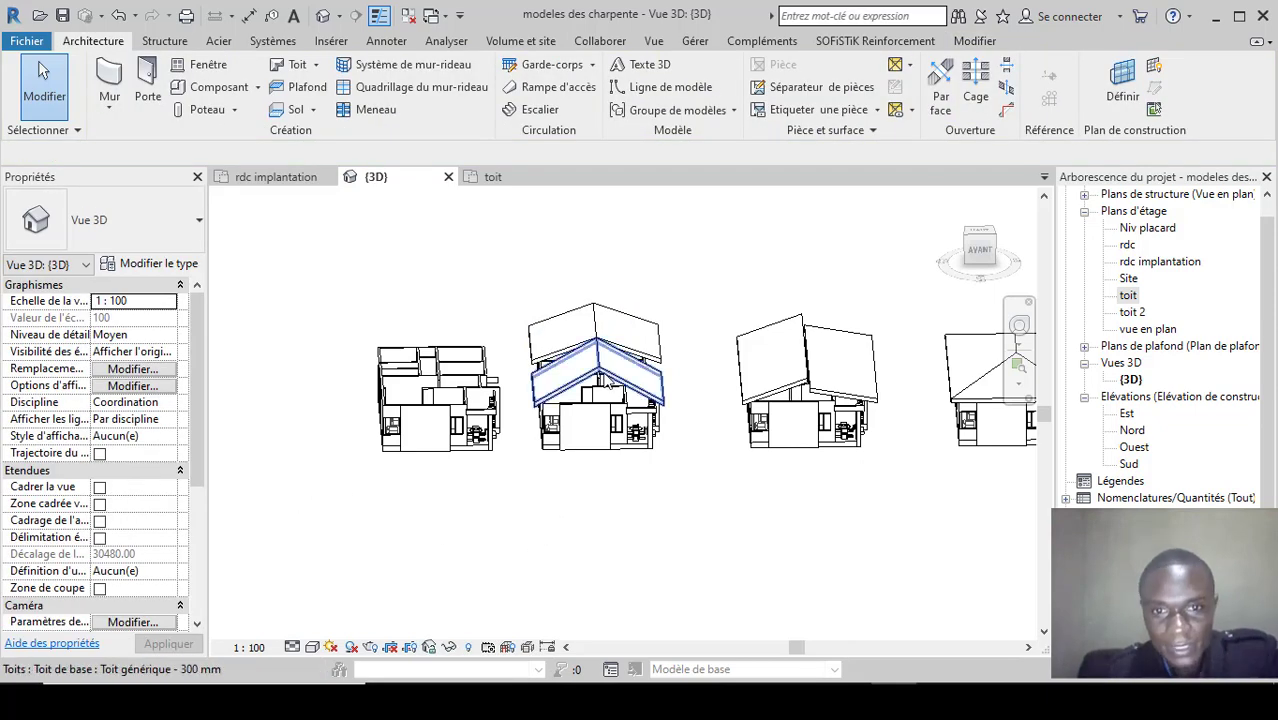
left_click(607, 382)
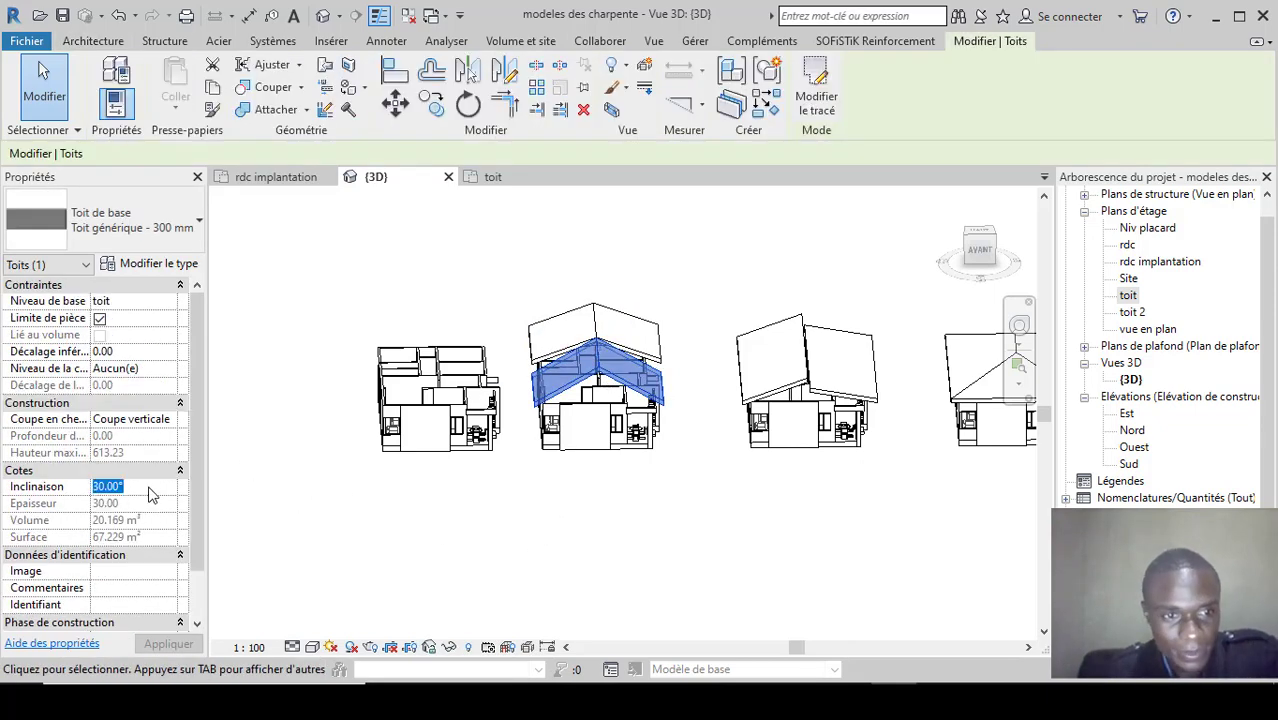
left_click(541, 576)
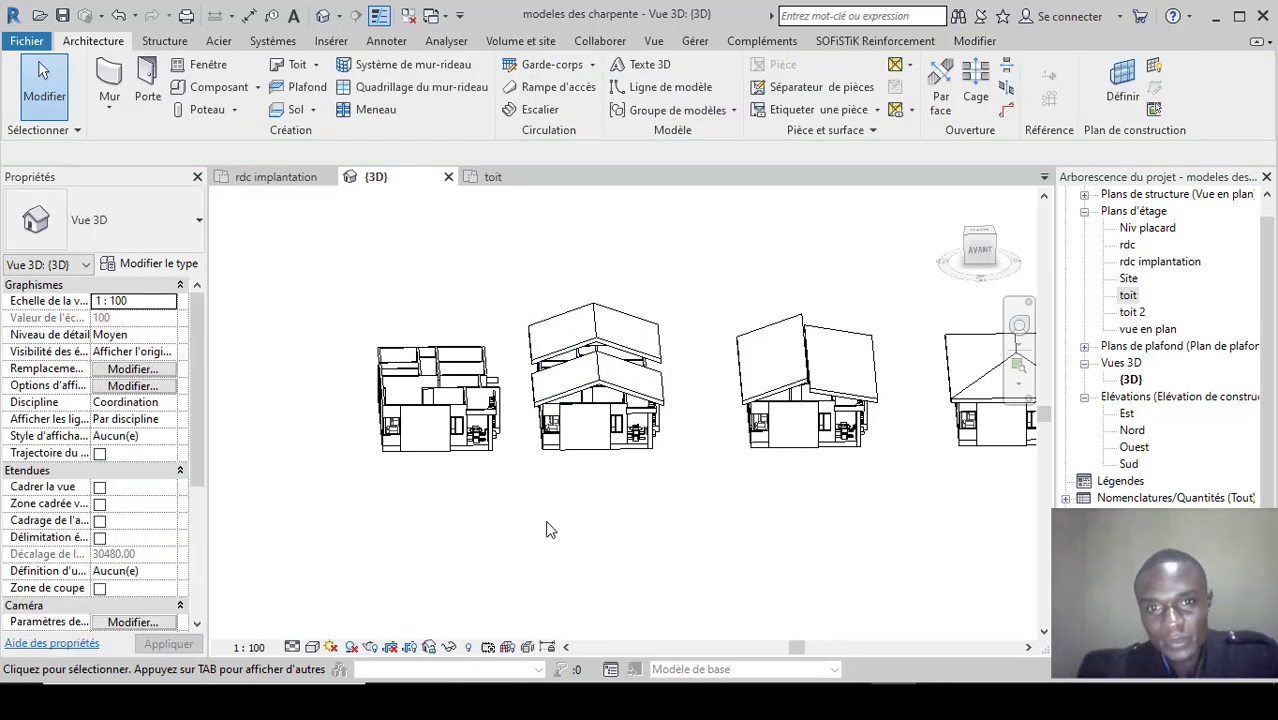
Examine the completed roofs along the row of houses in the 3D view, including the staggered gable roofs up close.
scroll(545, 496, "down", 3)
scroll(657, 414, "up", 4)
scroll(614, 427, "down", 3)
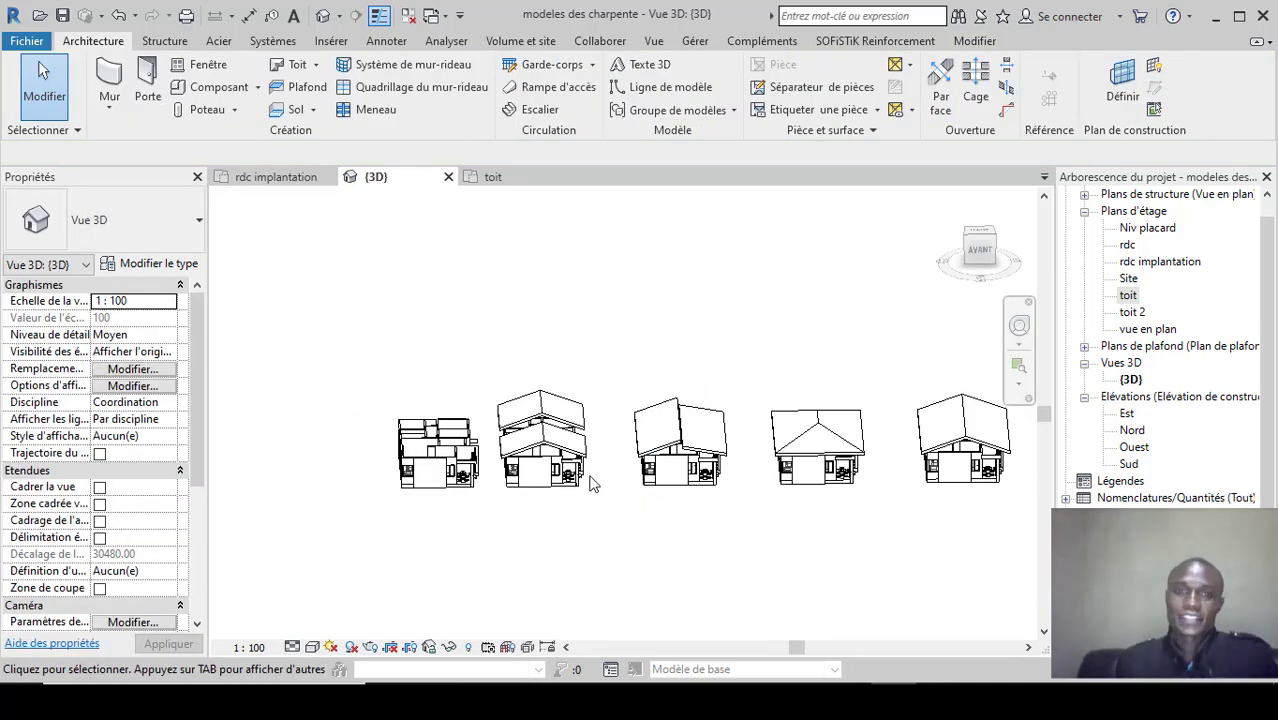
scroll(590, 484, "down", 2)
scroll(609, 524, "down", 1)
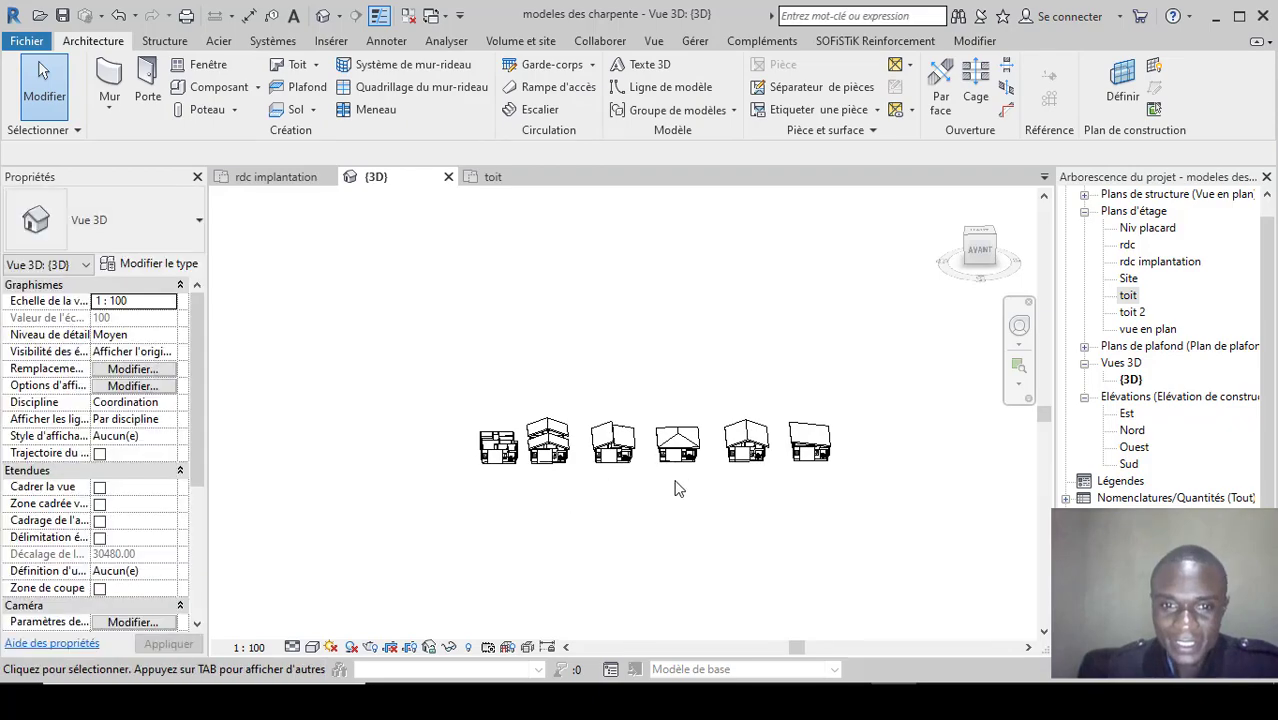
middle_click_drag(853, 434, 640, 400, "shift")
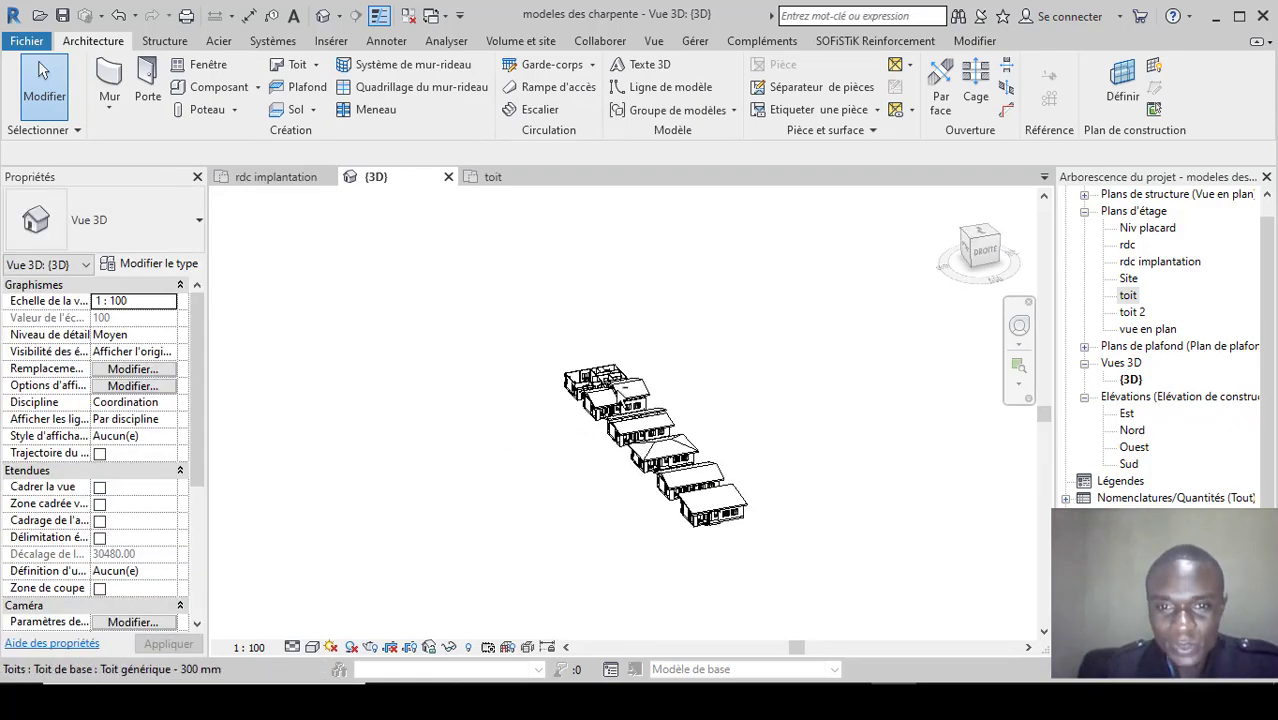
scroll(620, 398, "up", 3)
scroll(620, 398, "up", 4)
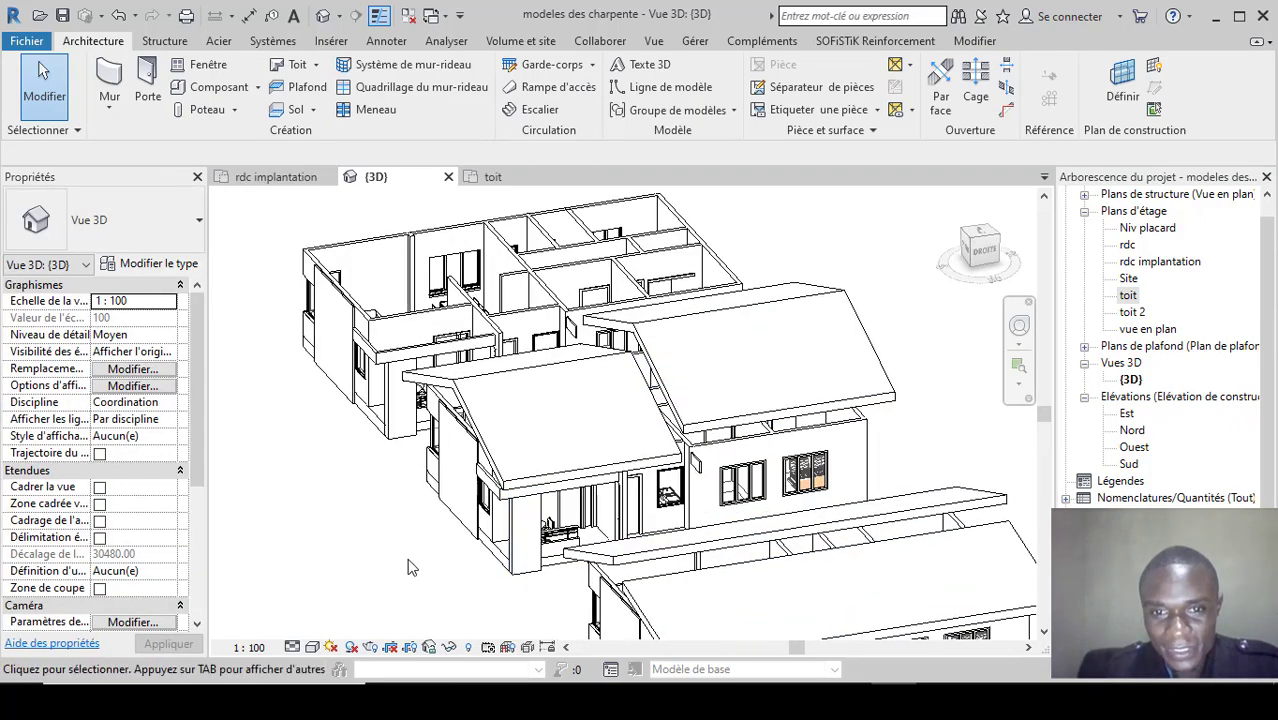
scroll(428, 567, "down", 4)
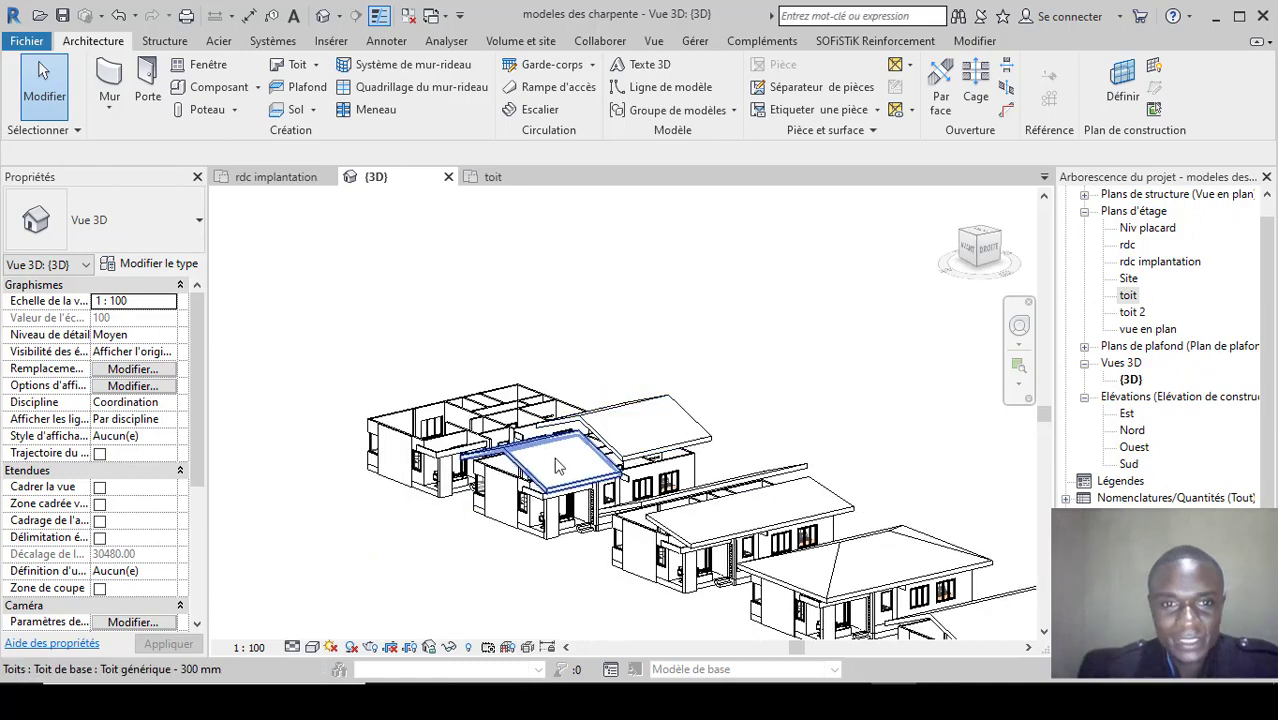
Set the base offset of the rear gable roof on the staggered-roof house to 50.
left_click(540, 465)
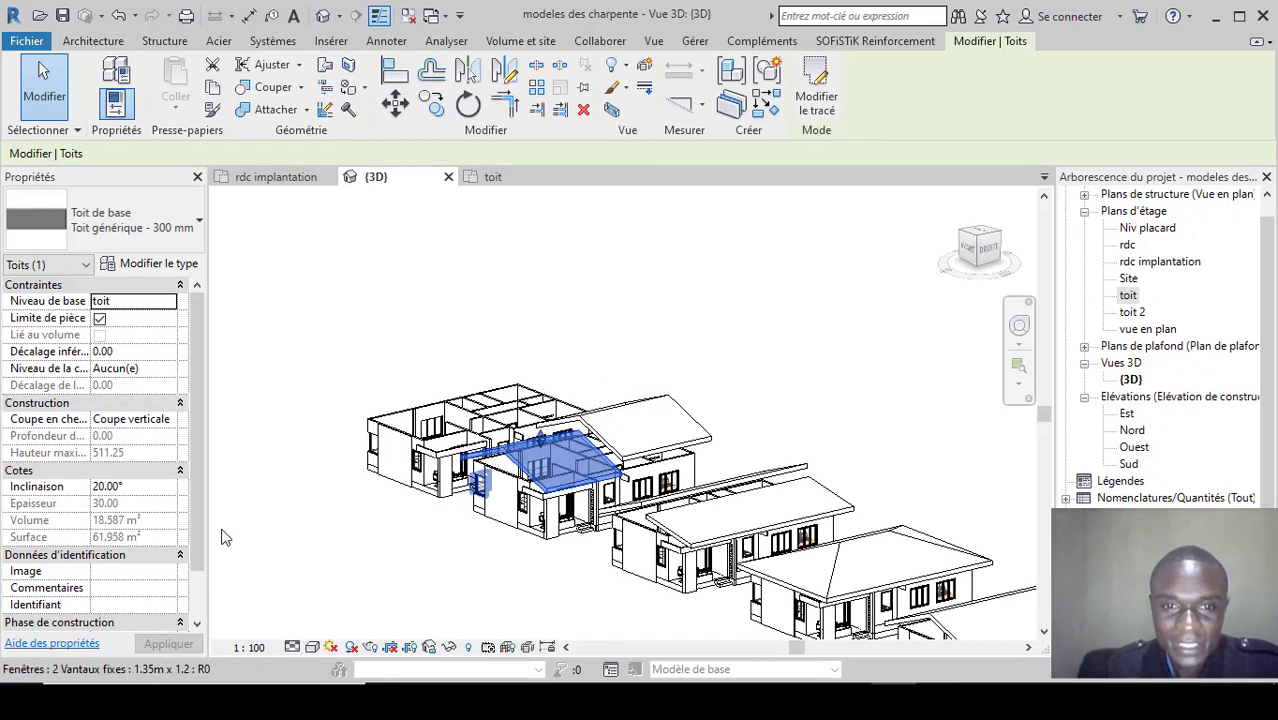
left_click(623, 414)
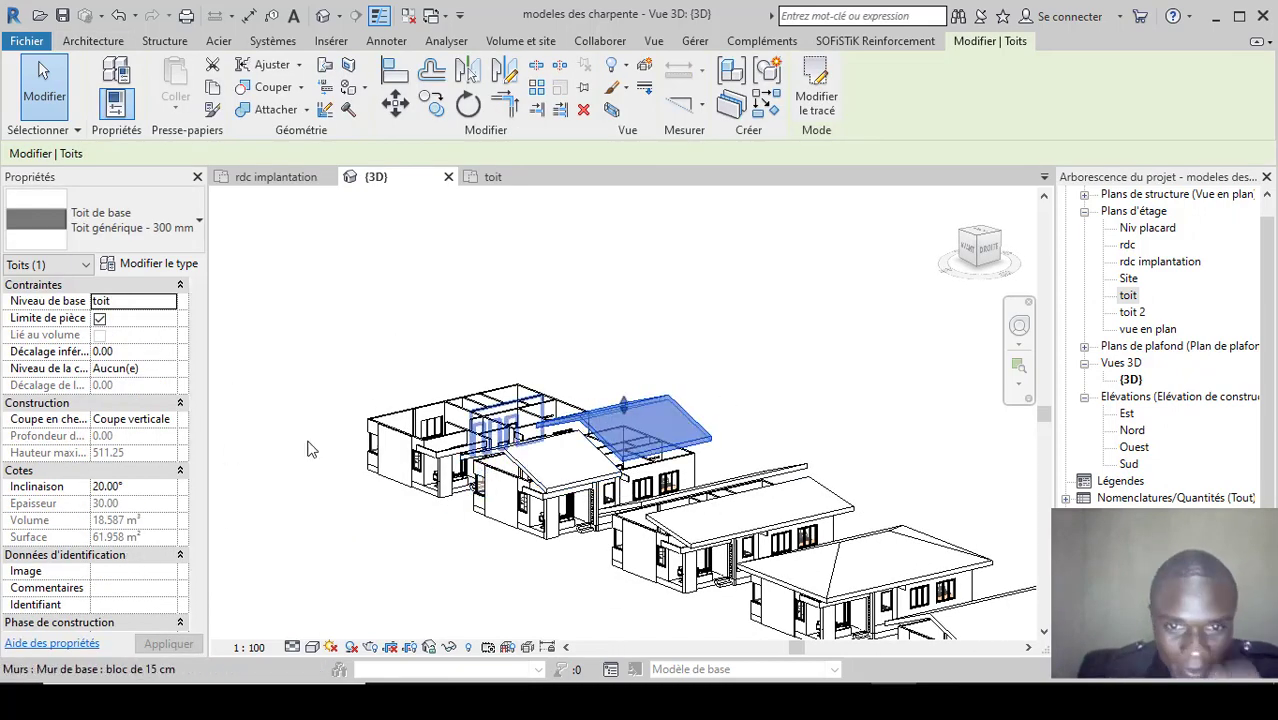
left_click(158, 354)
type("50")
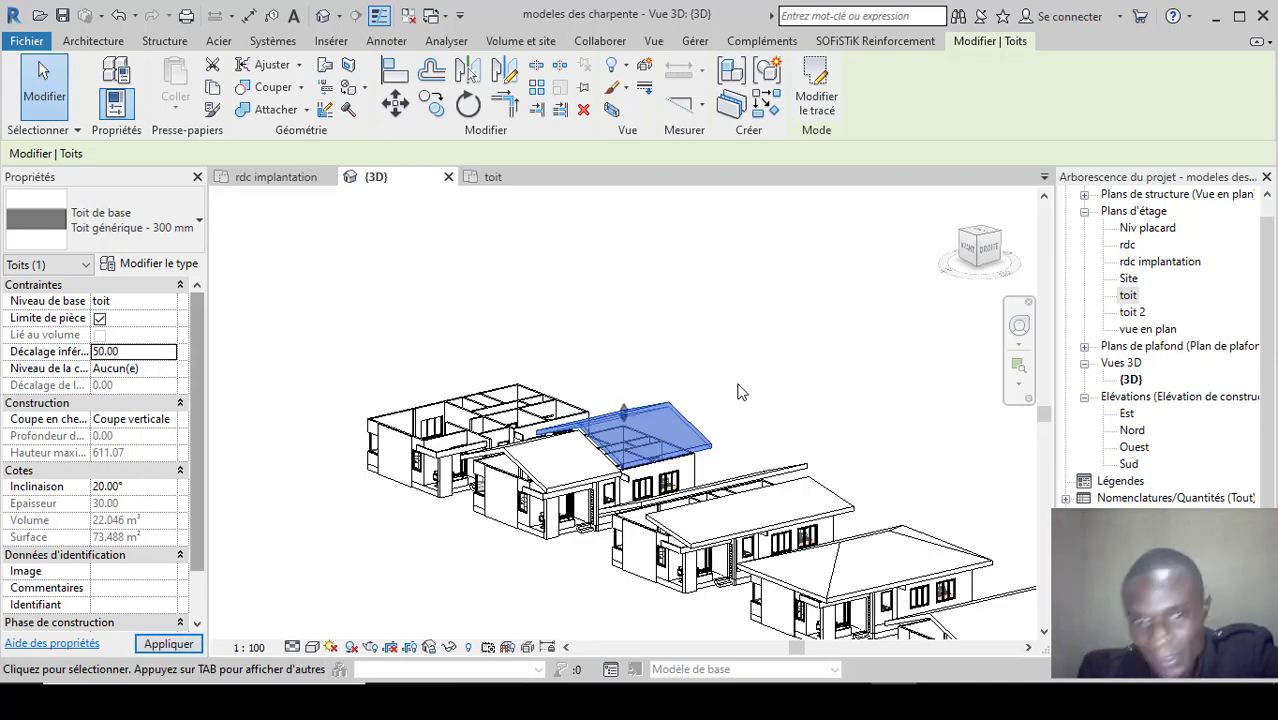
left_click(739, 388)
Inspect the staggered gable roofs from the front and rear sides and compare them with the neighbouring houses.
scroll(631, 455, "up", 2)
scroll(633, 478, "down", 2)
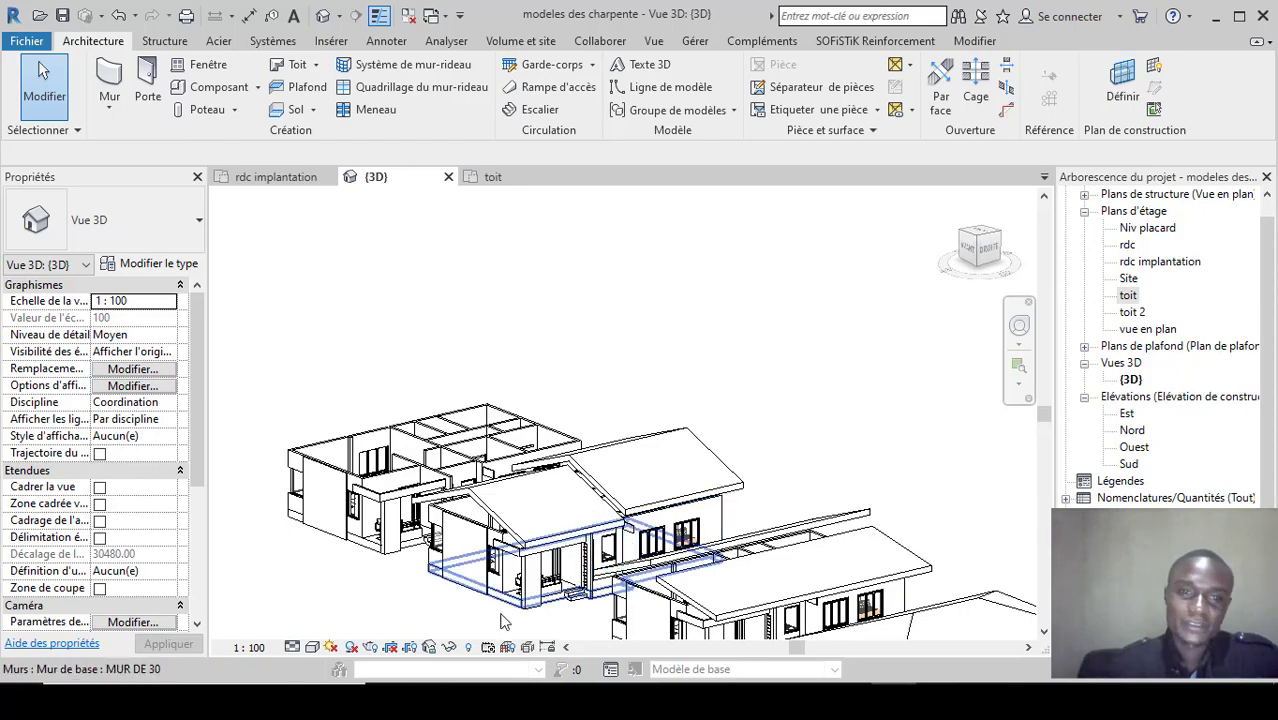
scroll(755, 388, "down", 3)
scroll(752, 431, "up", 4)
scroll(787, 368, "down", 5)
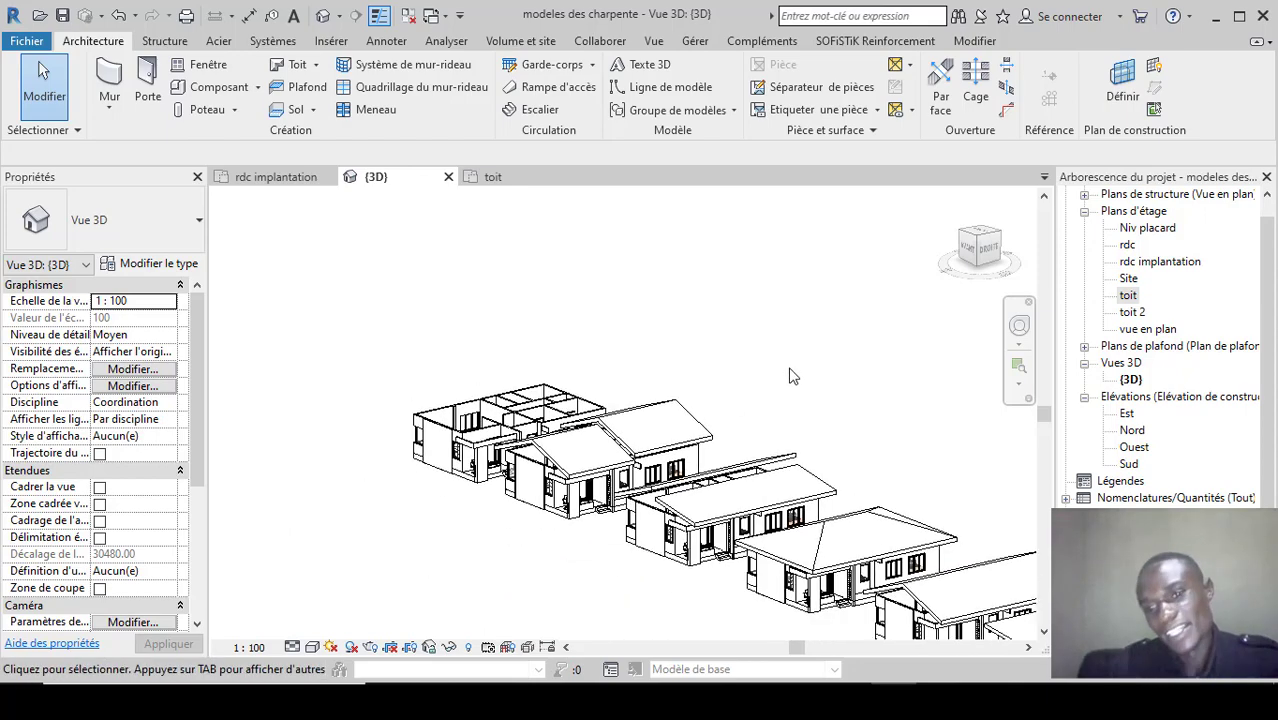
middle_click_drag(563, 524, 790, 566, "shift")
scroll(598, 558, "up", 3)
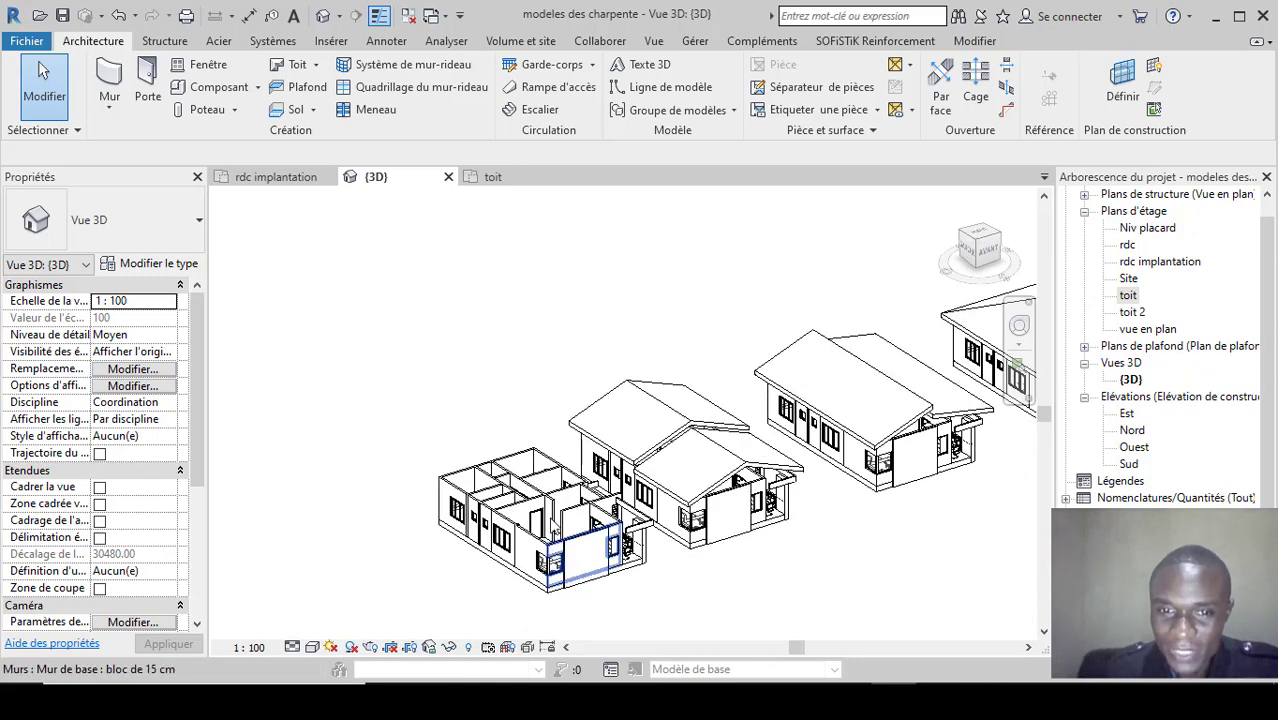
scroll(568, 508, "down", 2)
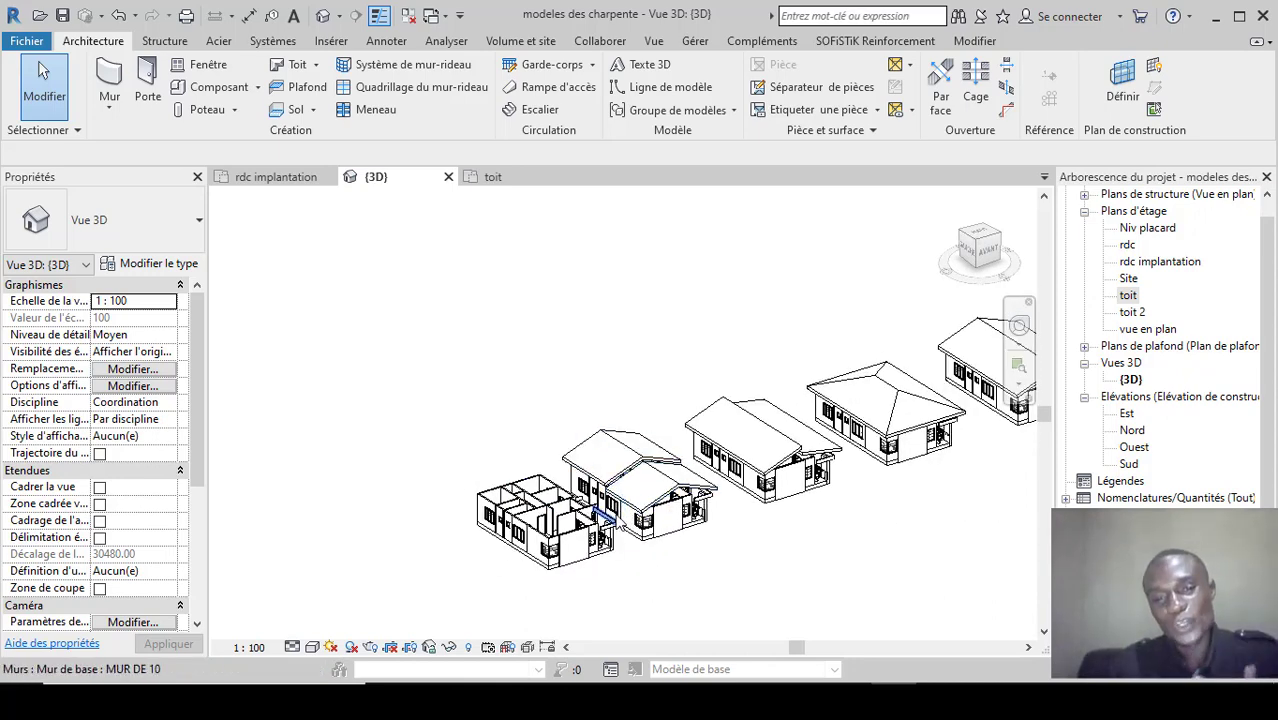
In the toit floor plan, start a roof by footprint for the unroofed house, using rectangle drawing with a 60 offset.
double_click(1127, 297)
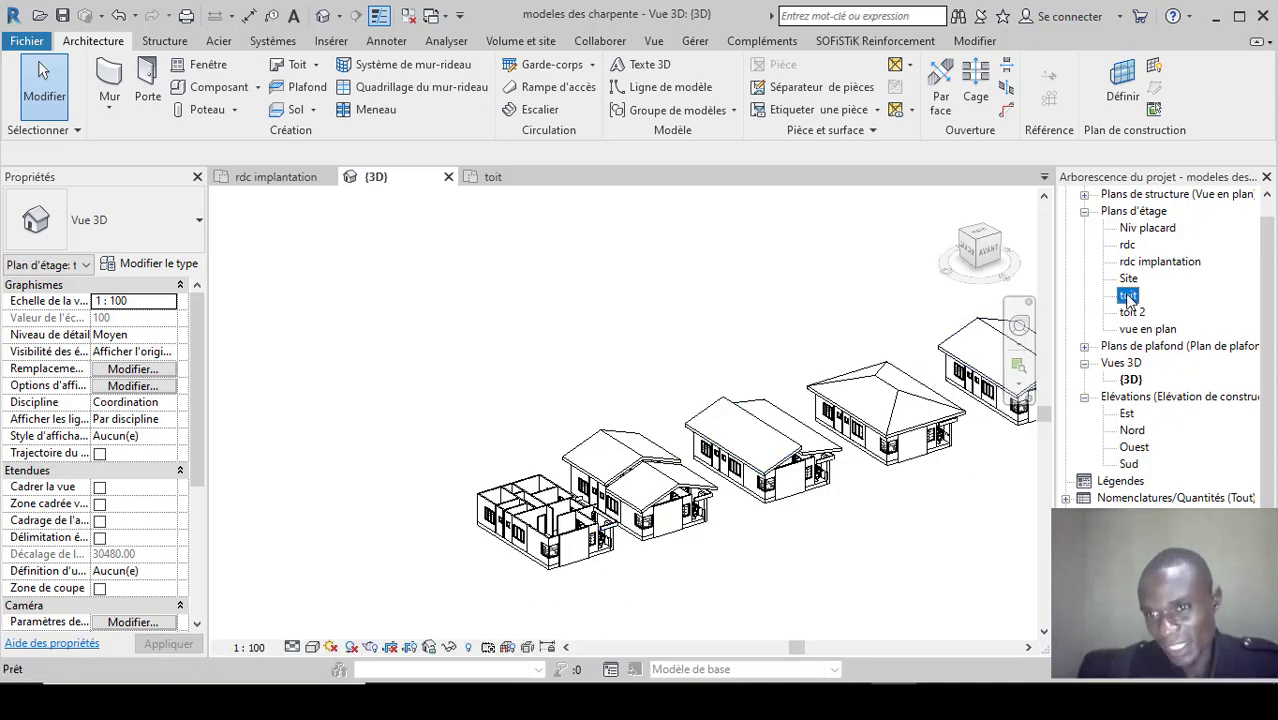
scroll(535, 400, "up", 2)
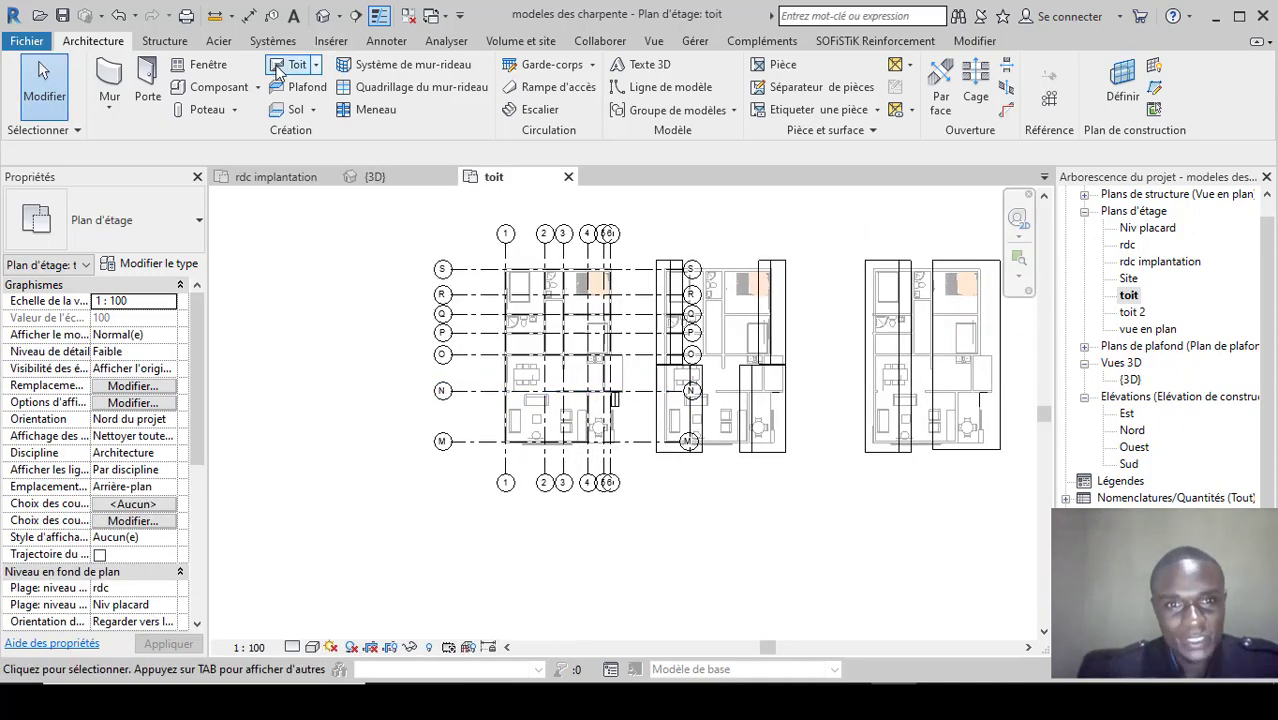
left_click(286, 66)
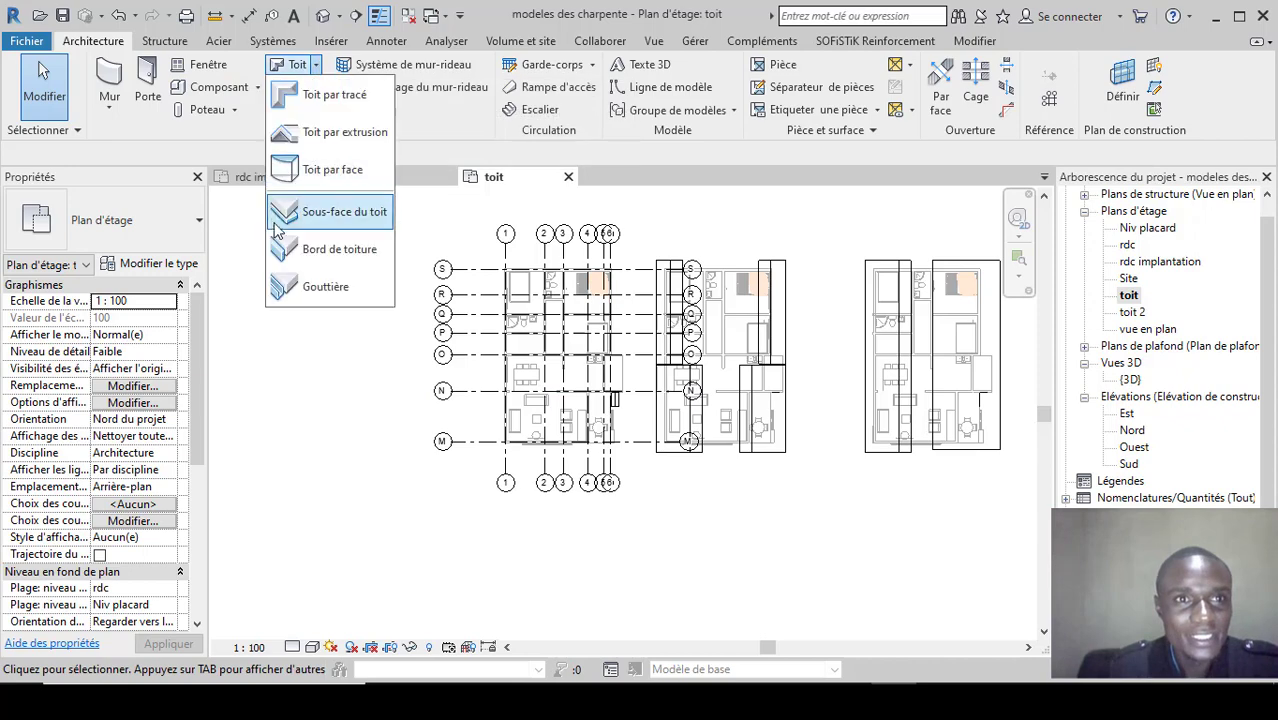
left_click(320, 90)
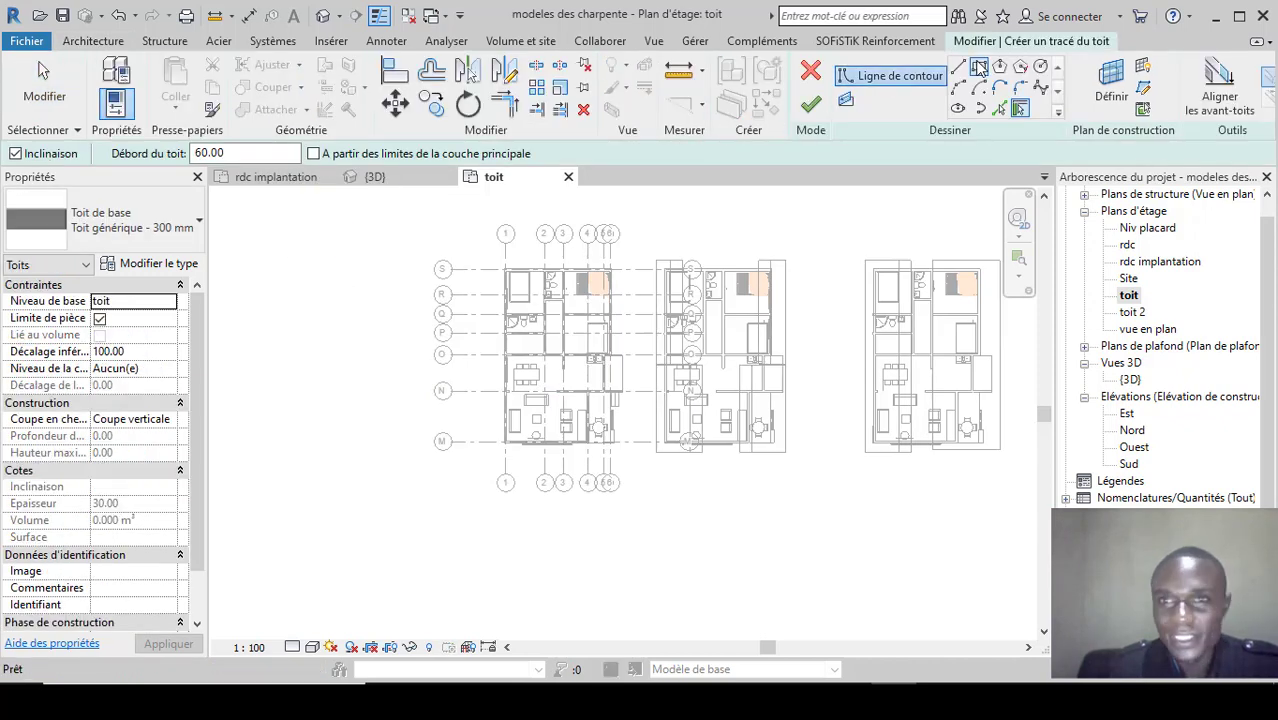
scroll(551, 310, "up", 2)
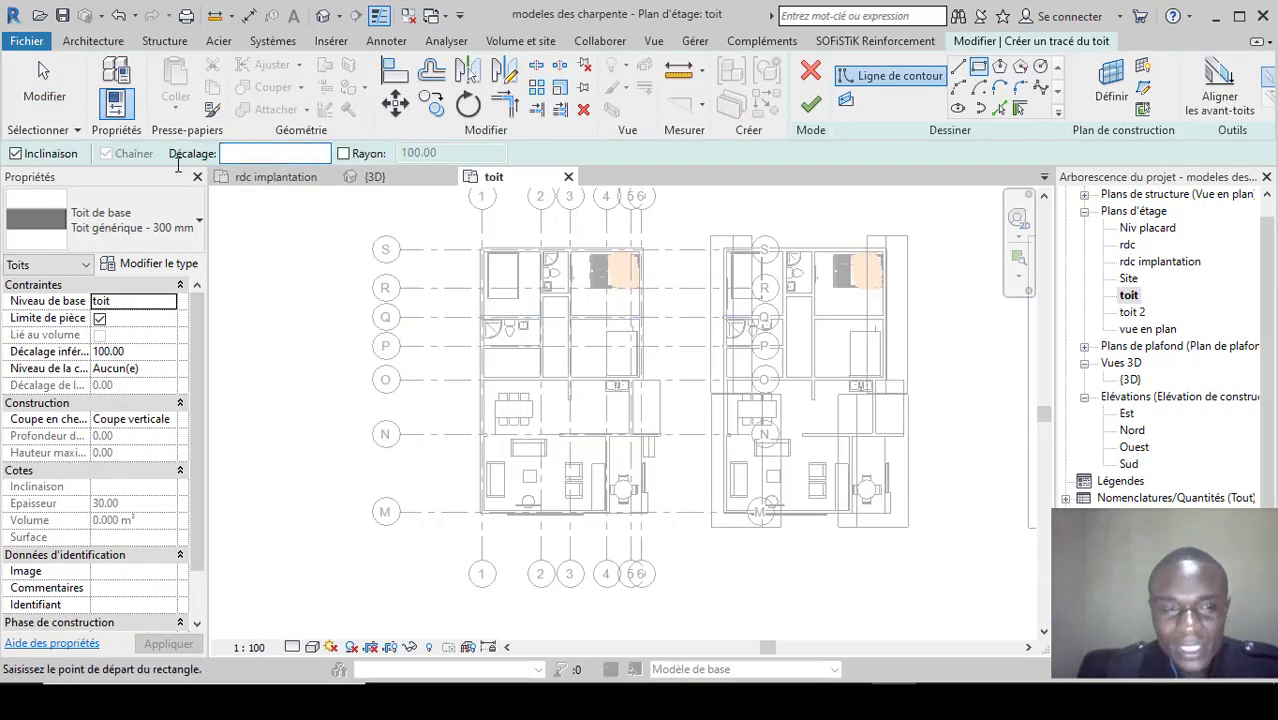
type("60")
scroll(576, 332, "up", 4)
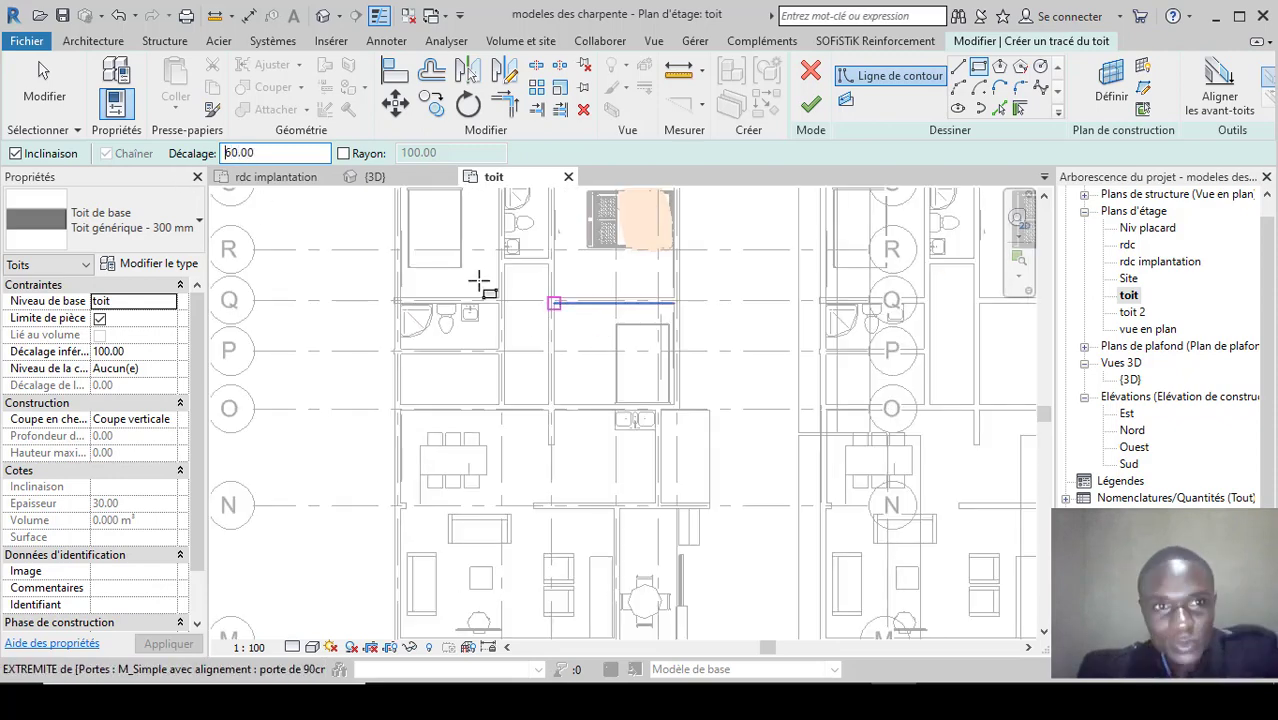
scroll(454, 292, "down", 3)
left_click(415, 218)
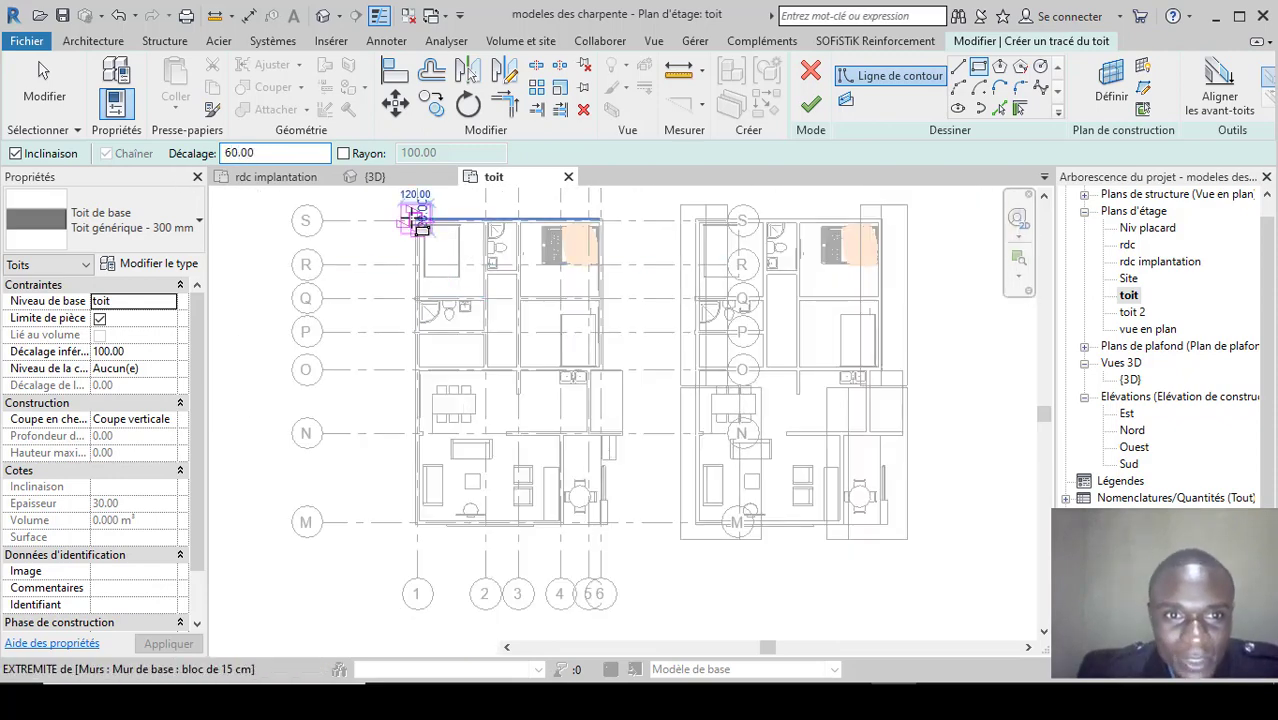
left_click(440, 308)
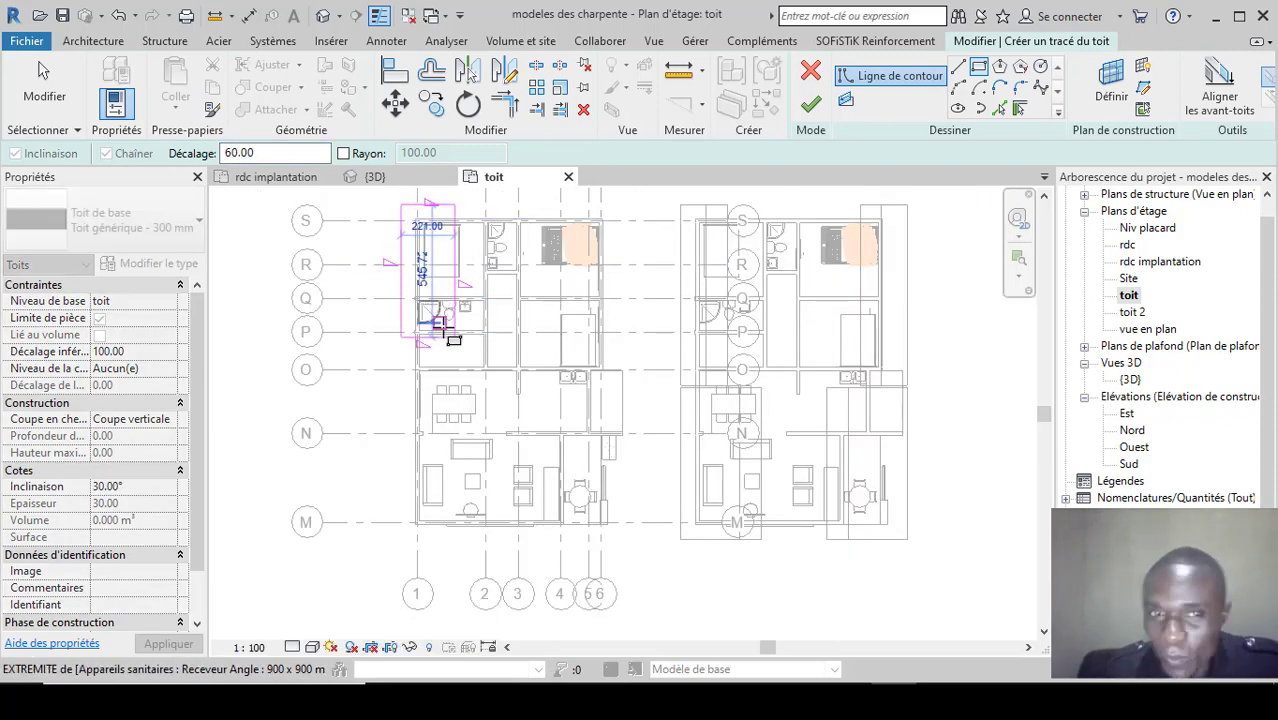
key("Escape")
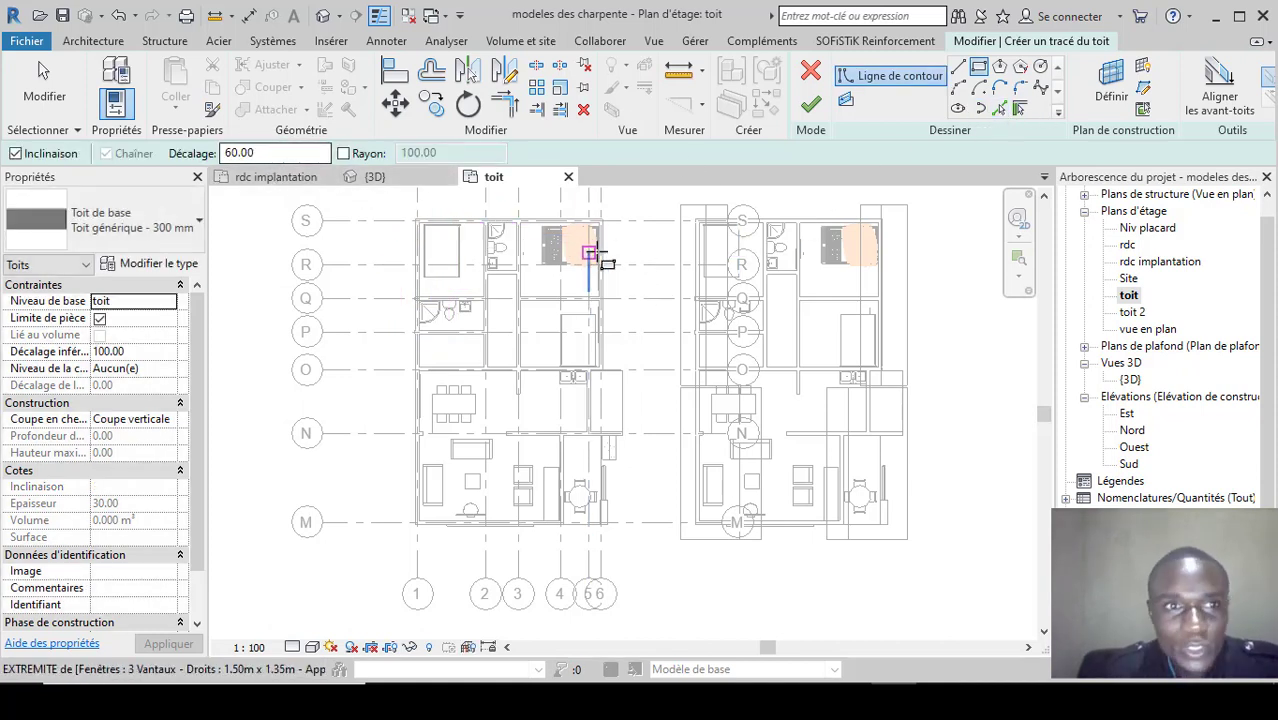
Pick slope-defining boundary lines offset 60 outward from grid S, grid 1 and the front wall near grid M.
left_click(1002, 109)
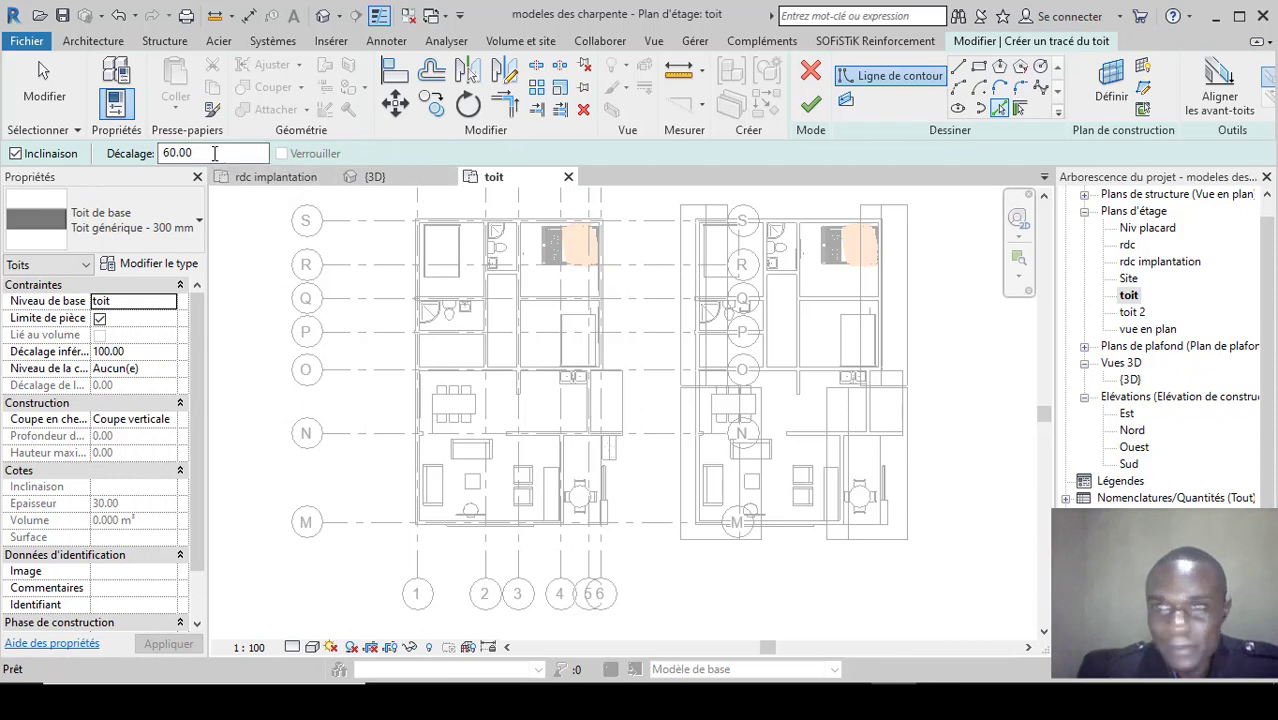
left_click(502, 222)
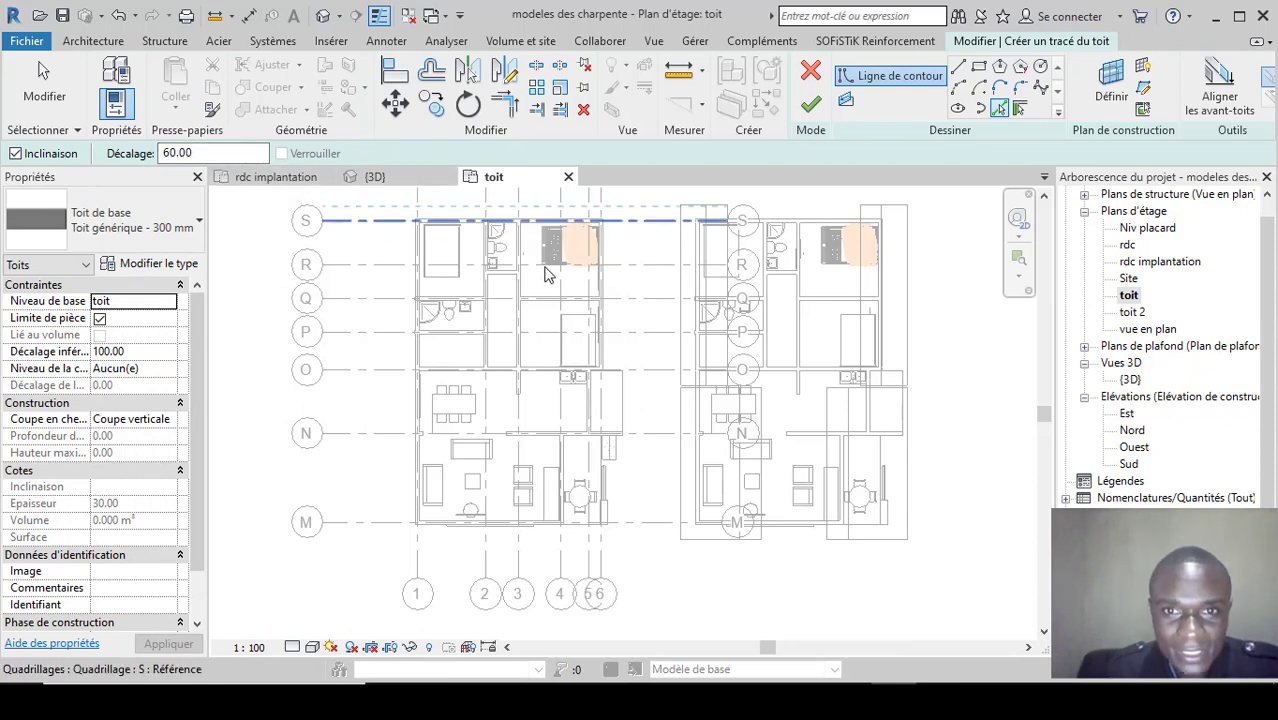
left_click(419, 255)
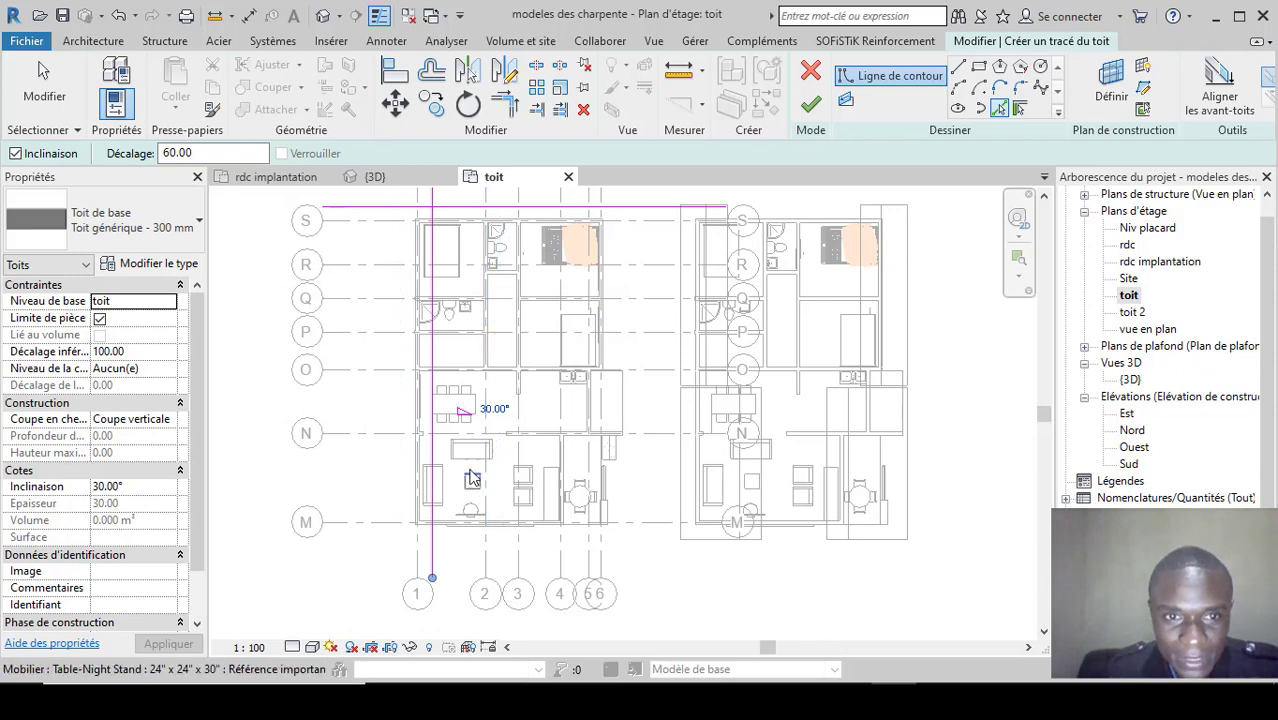
key("ctrl+z")
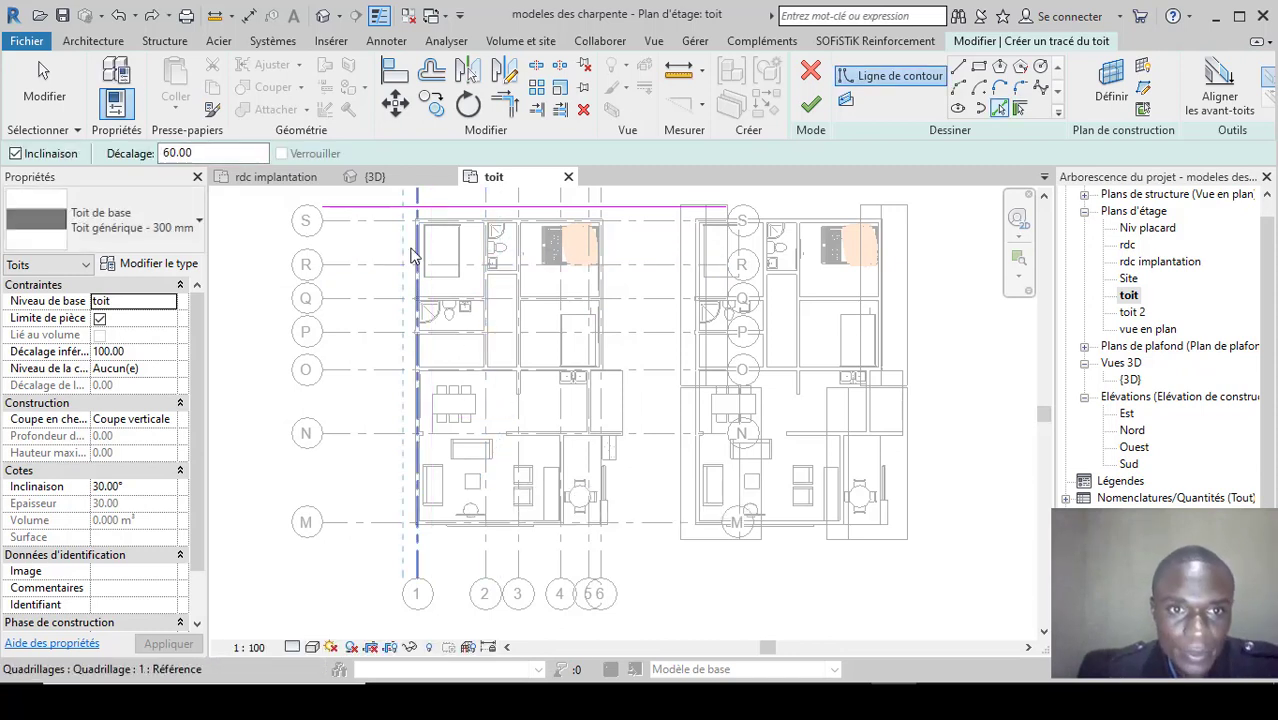
left_click(410, 255)
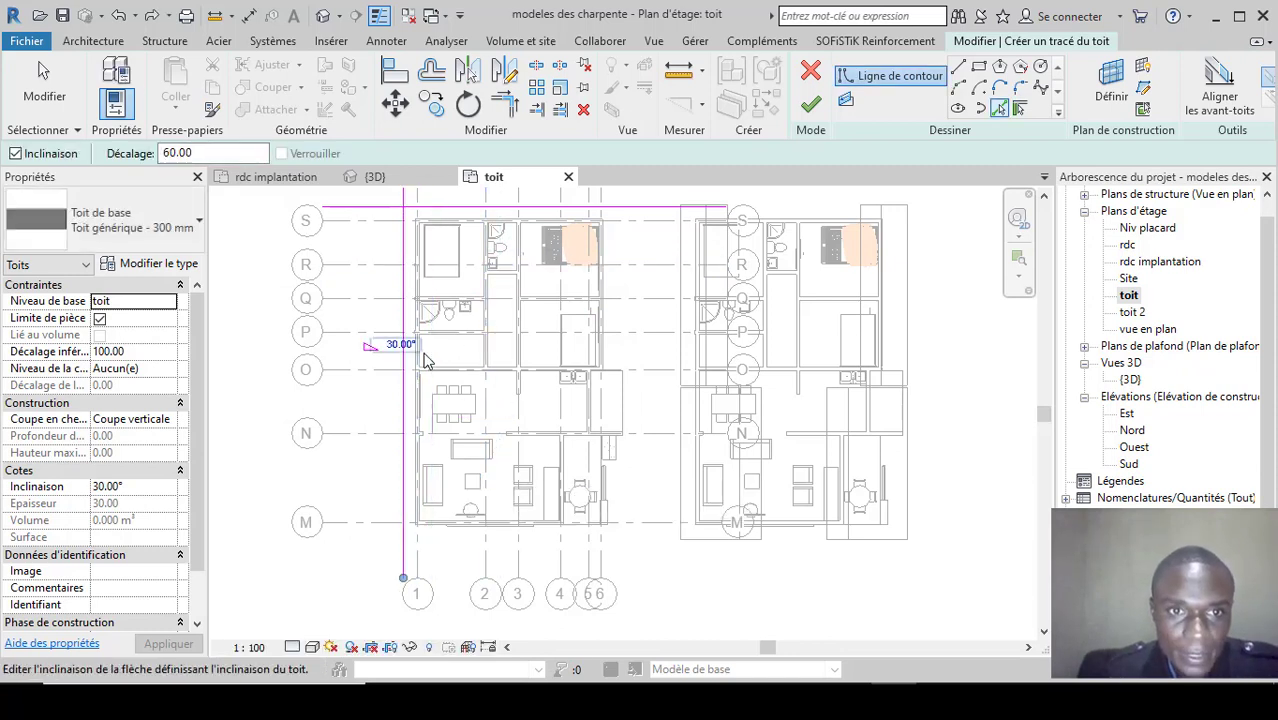
left_click(462, 541)
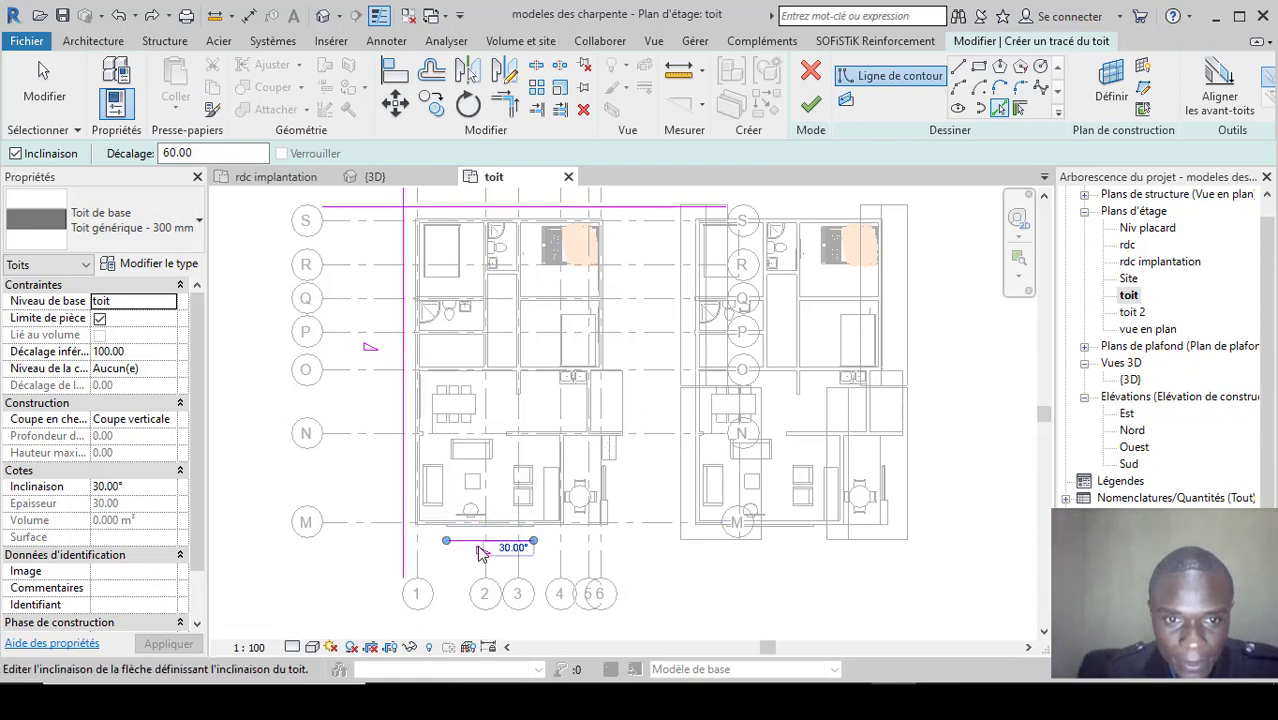
Add boundary lines offset 60 outward from grid 4, the wall along grid N and grid 6.
scroll(482, 553, "up", 4)
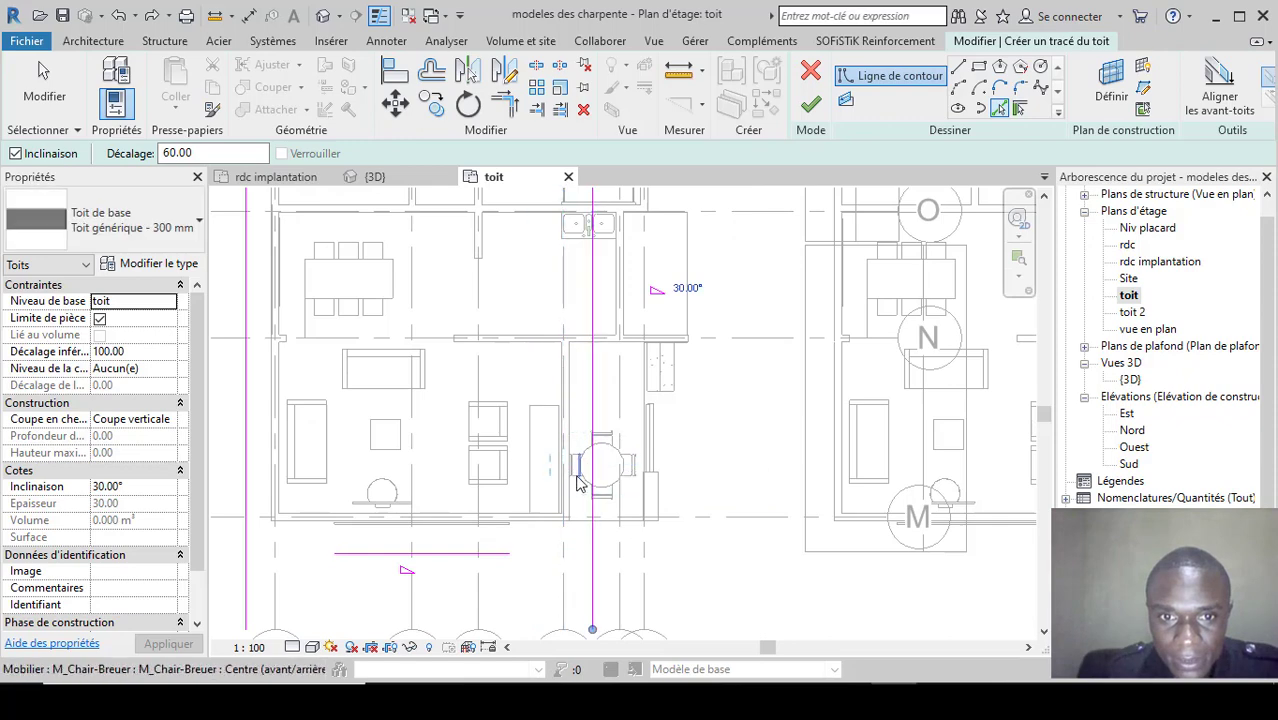
scroll(580, 385, "down", 1)
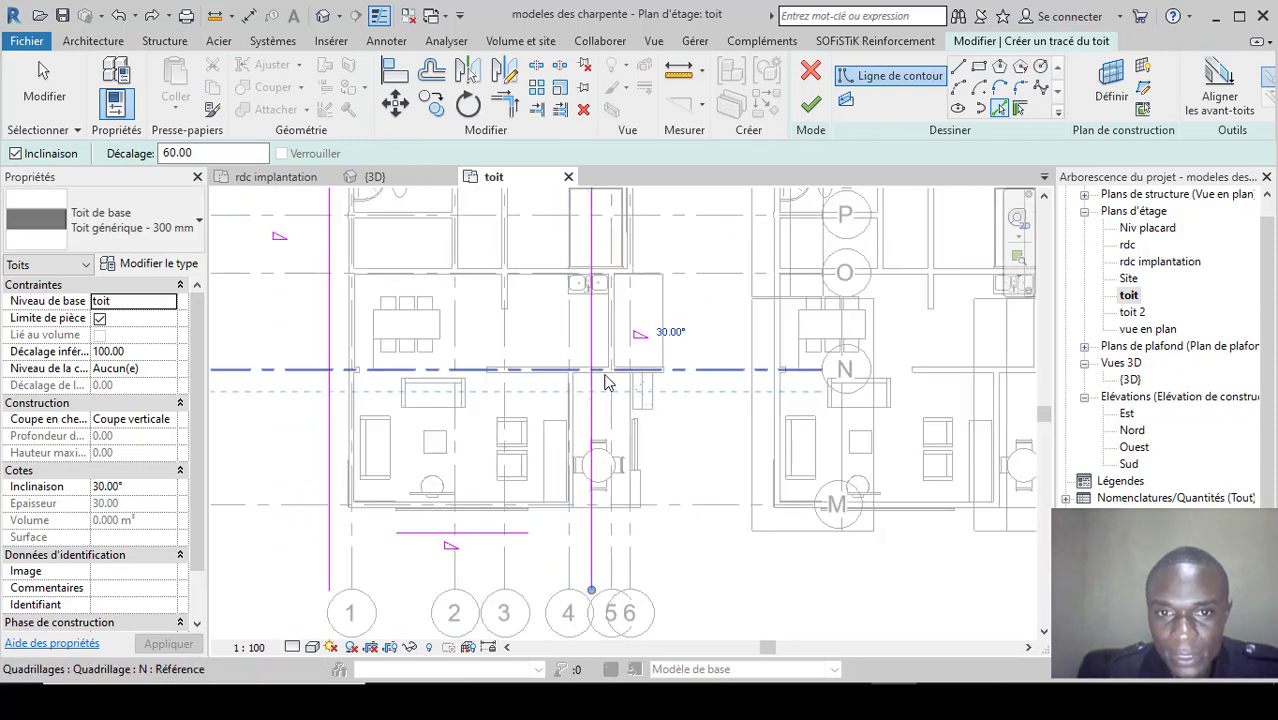
scroll(603, 383, "up", 2)
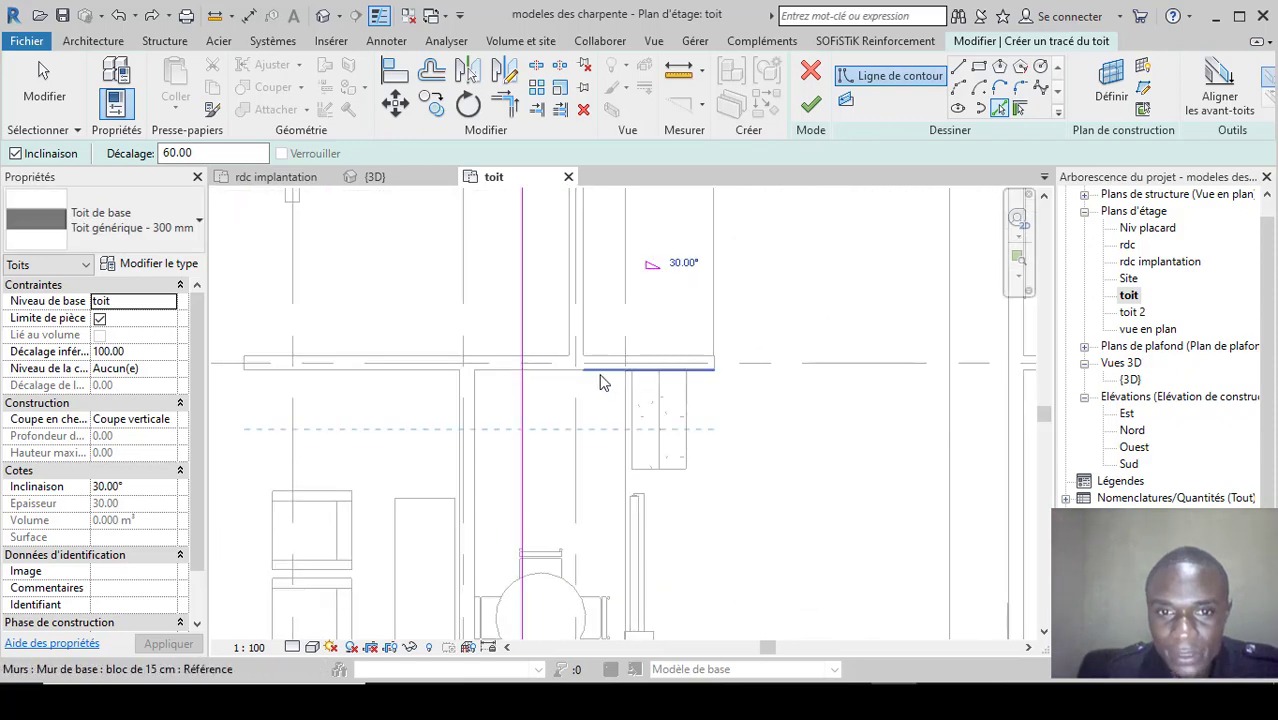
scroll(602, 383, "down", 4)
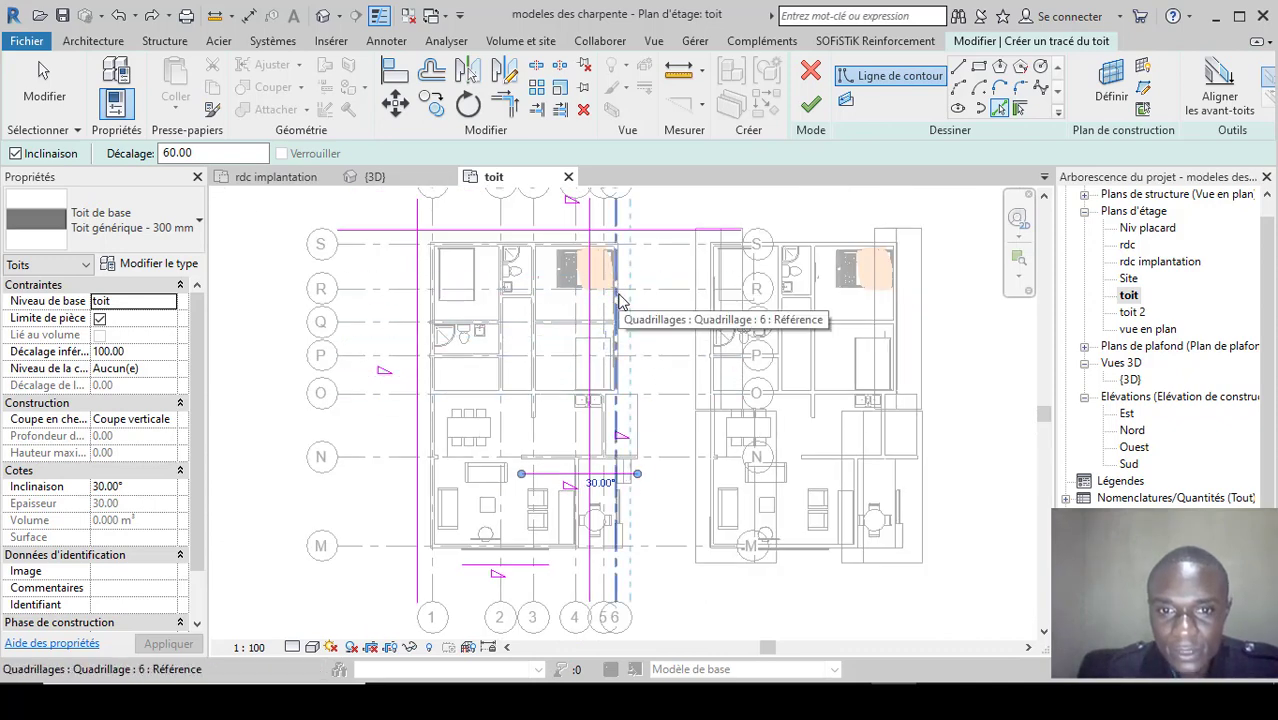
left_click(618, 300)
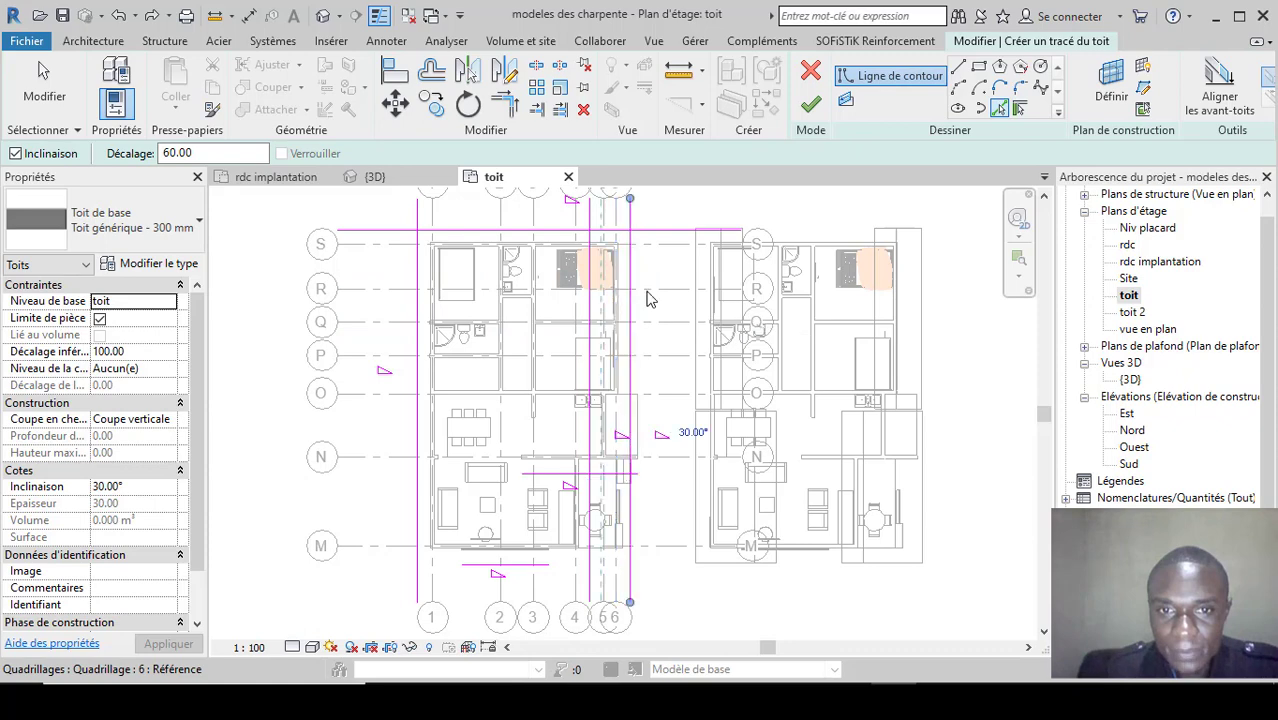
Trim the roof boundary lines into corners where S meets 1, S meets 6, and 6 meets the N line.
left_click(505, 102)
left_click(442, 231)
left_click(417, 256)
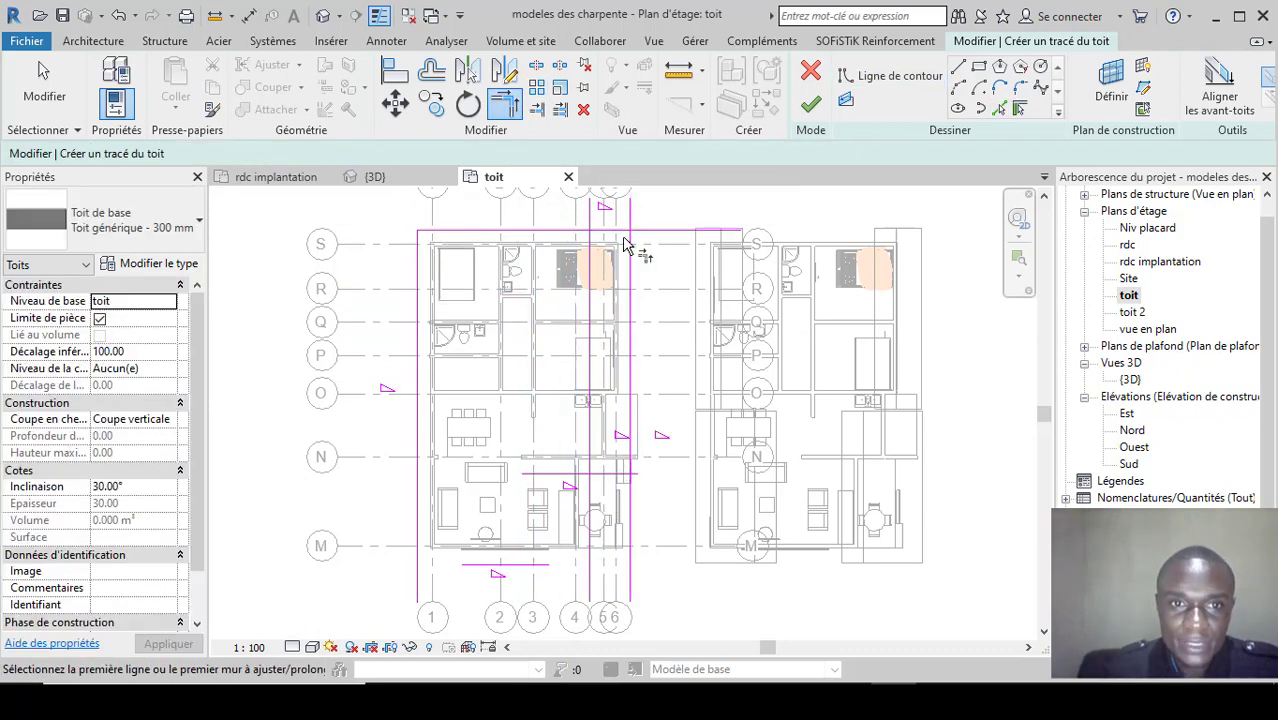
left_click(611, 231)
left_click(630, 286)
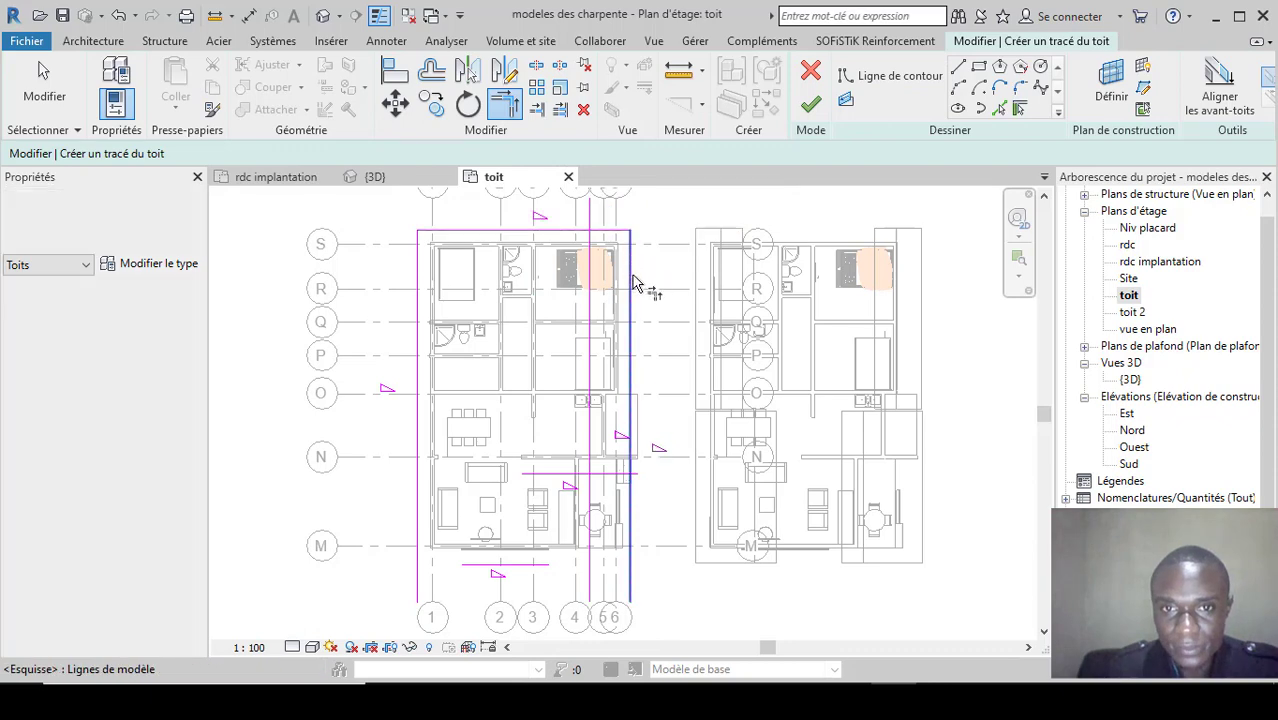
left_click(629, 430)
left_click(619, 474)
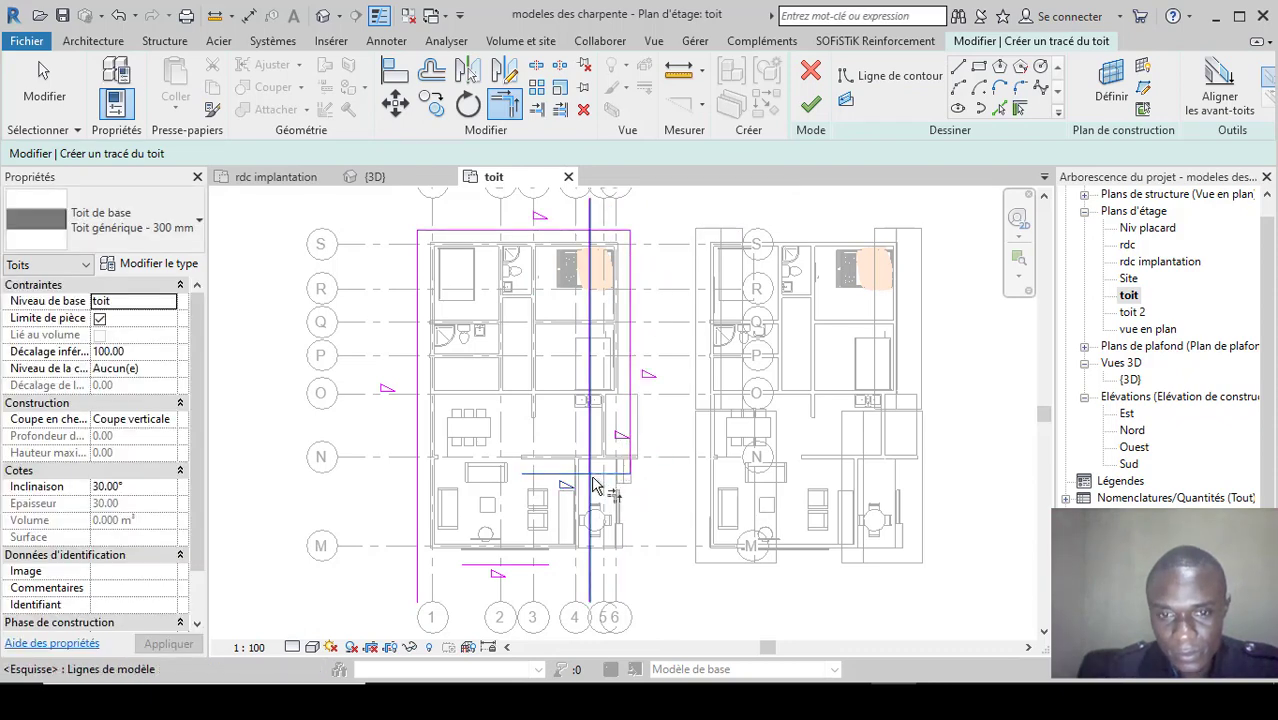
Trim the remaining roof boundary lines into corners at the N and grid 4 lines and the front and grid 1 lines, and finish the roof.
left_click(591, 482)
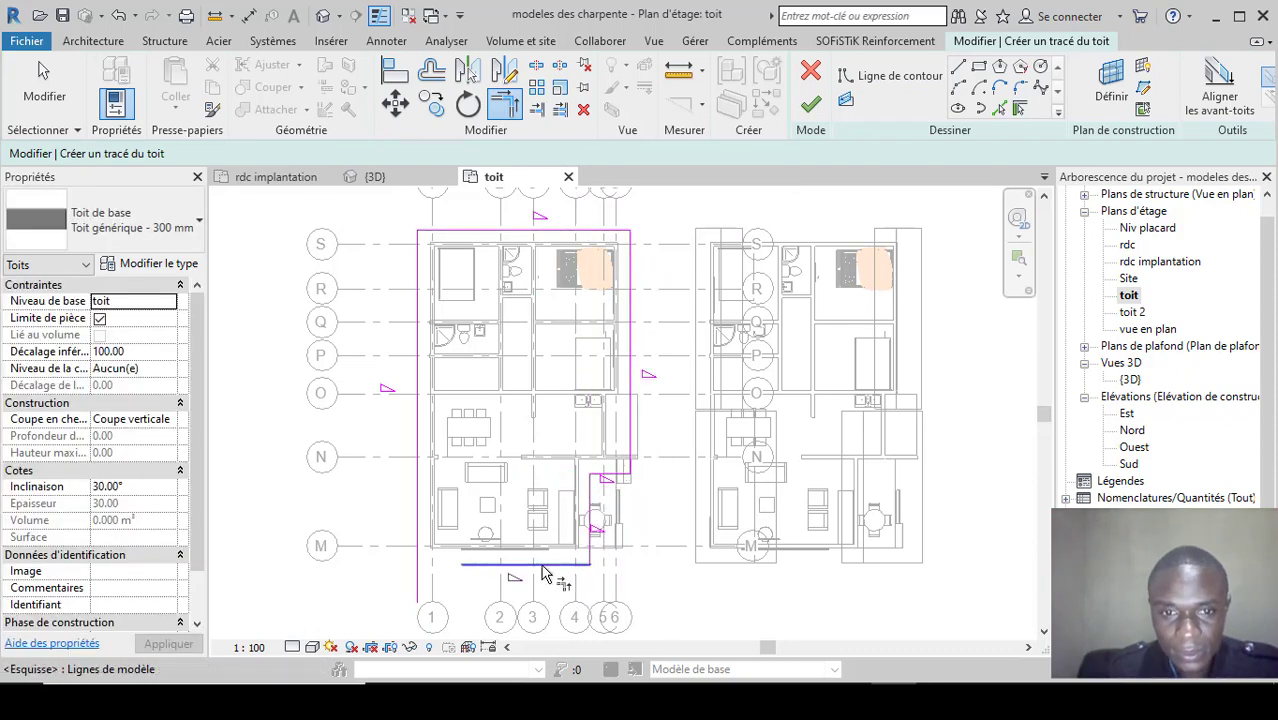
left_click(418, 550)
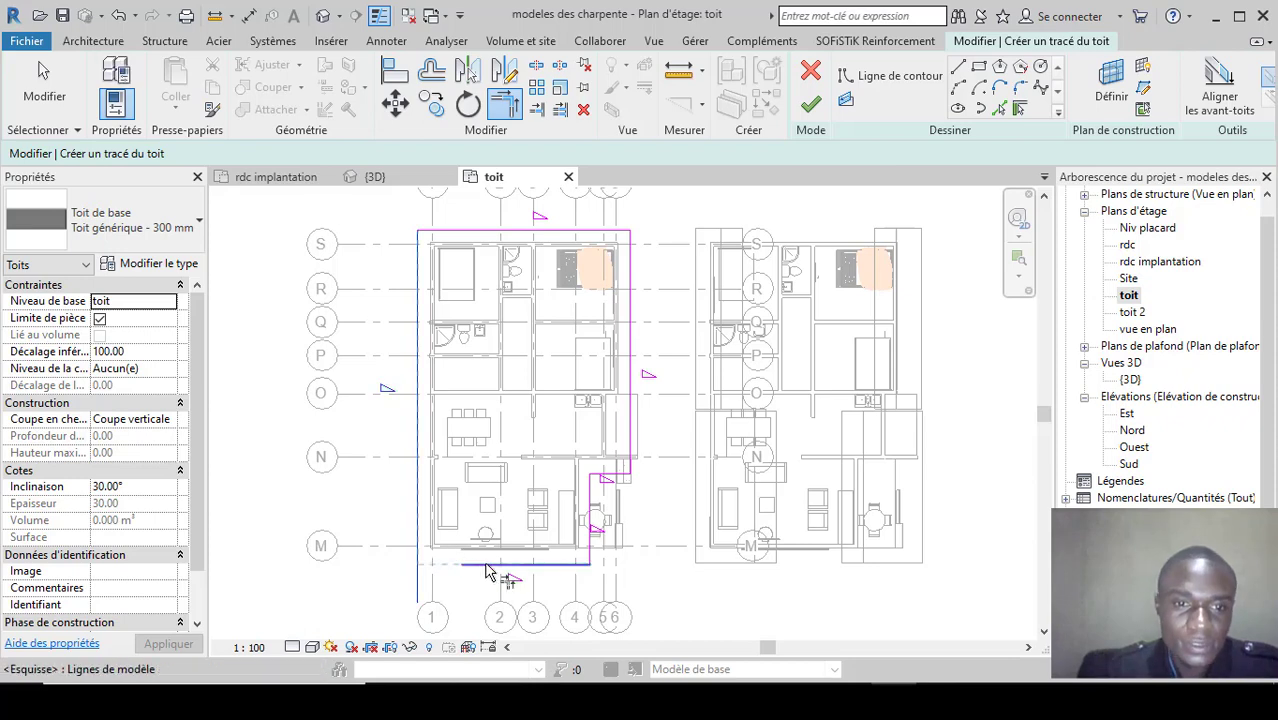
left_click(487, 565)
scroll(522, 371, "down", 2)
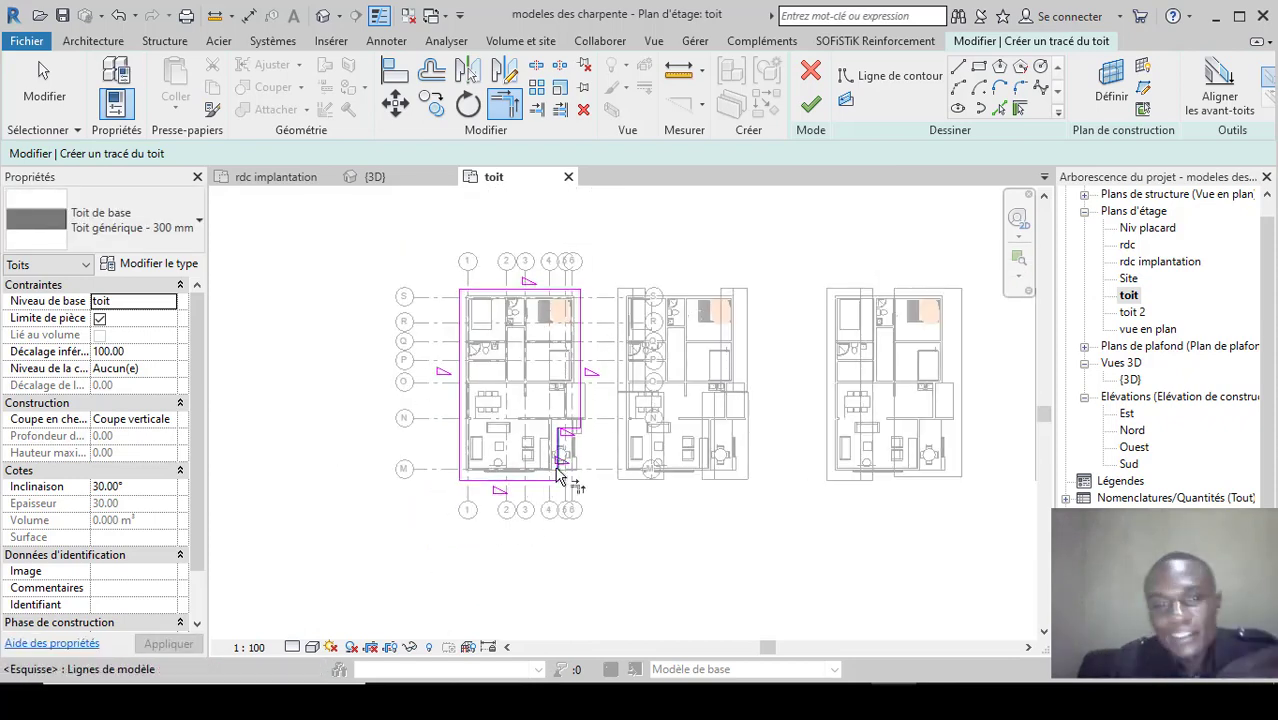
scroll(550, 470, "up", 2)
scroll(562, 488, "up", 2)
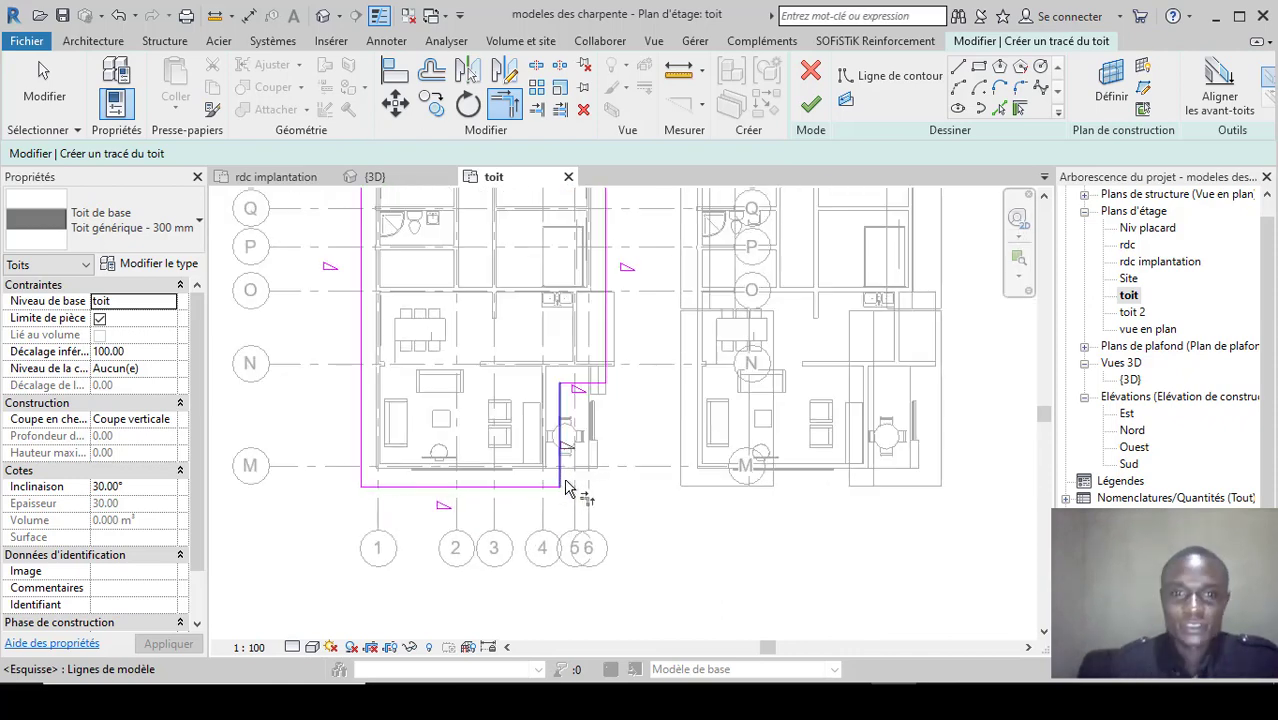
scroll(550, 437, "down", 3)
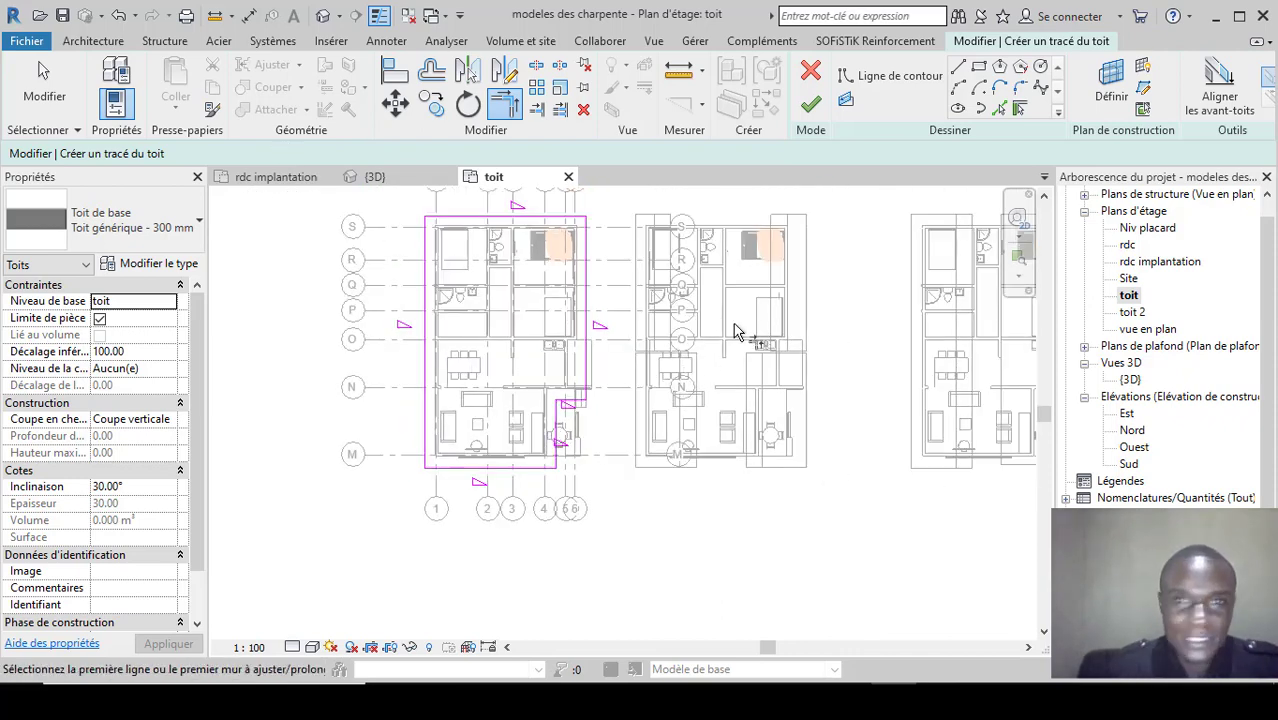
left_click(812, 104)
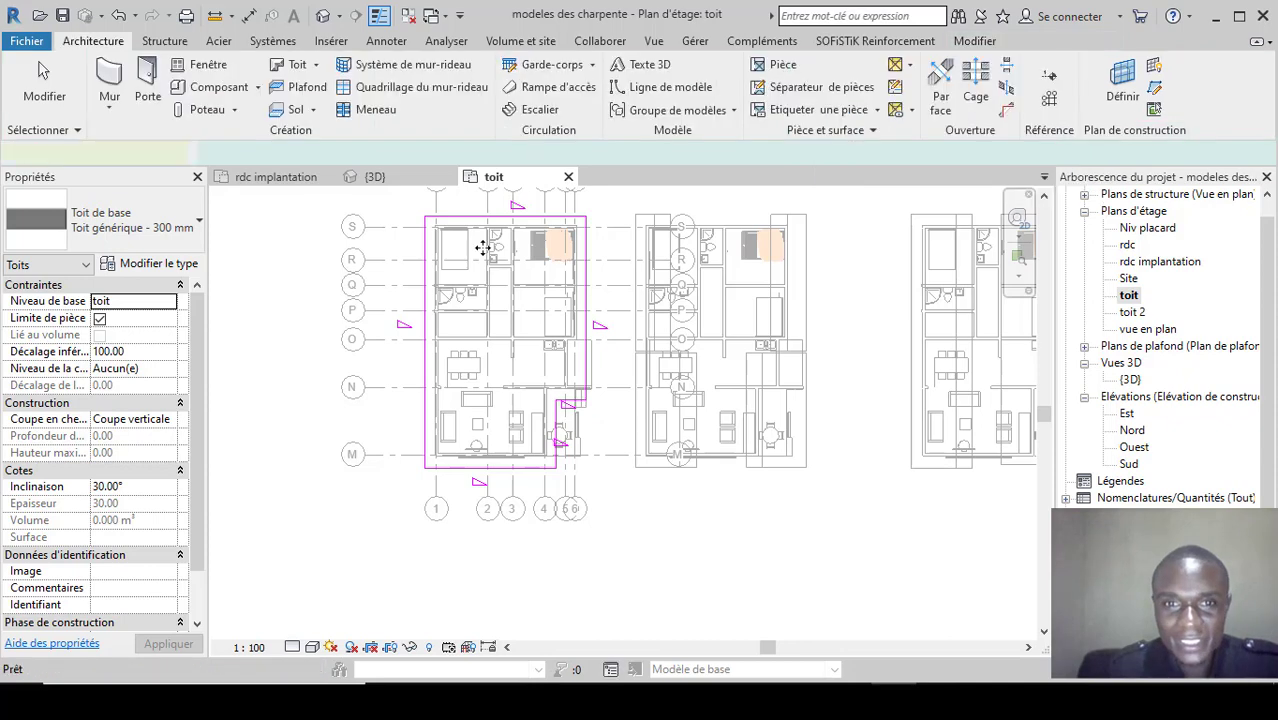
In the 3D view, set the new L-shaped hip roof's base offset to 0 and inspect it from the terrace side.
left_click(321, 16)
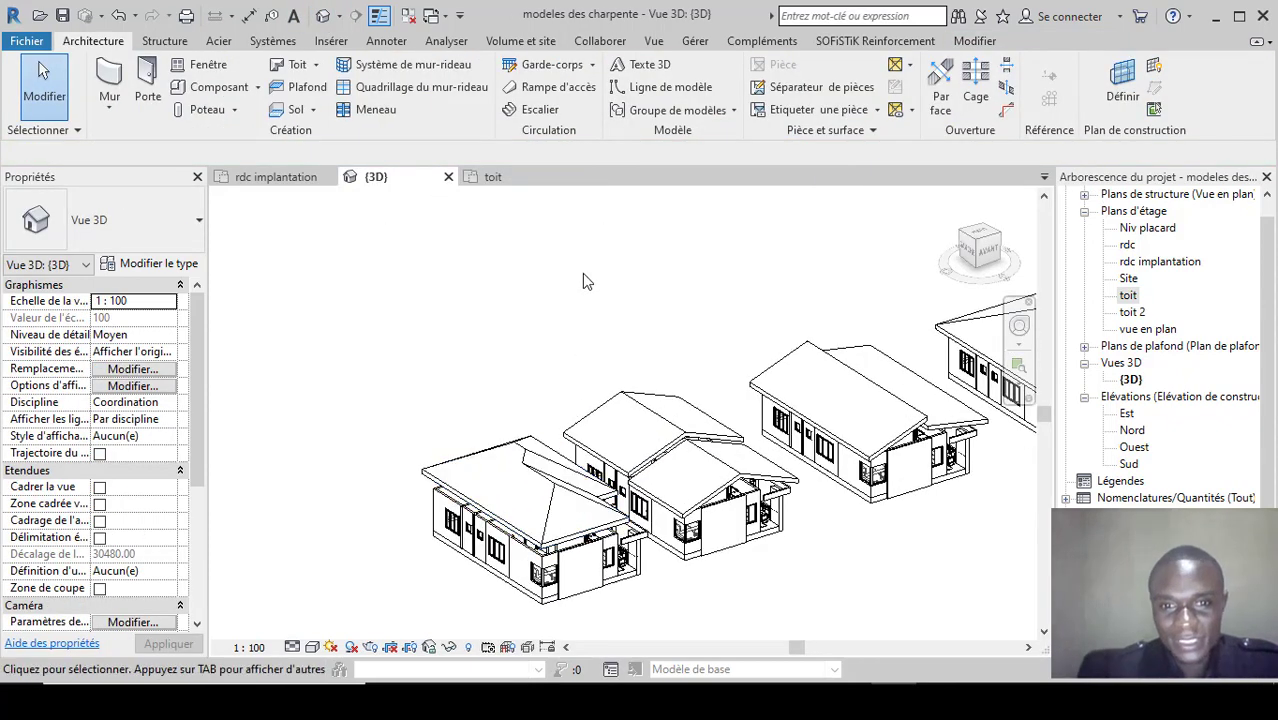
scroll(586, 281, "down", 3)
left_click(553, 402)
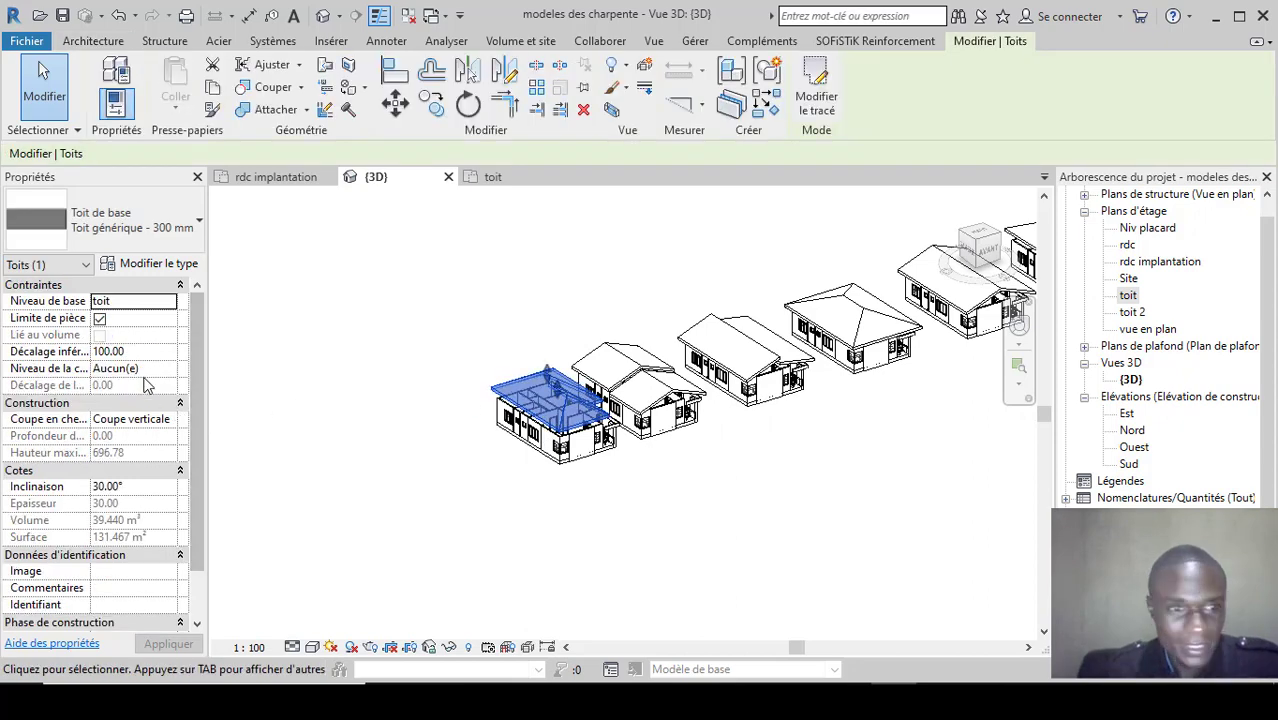
left_click(403, 464)
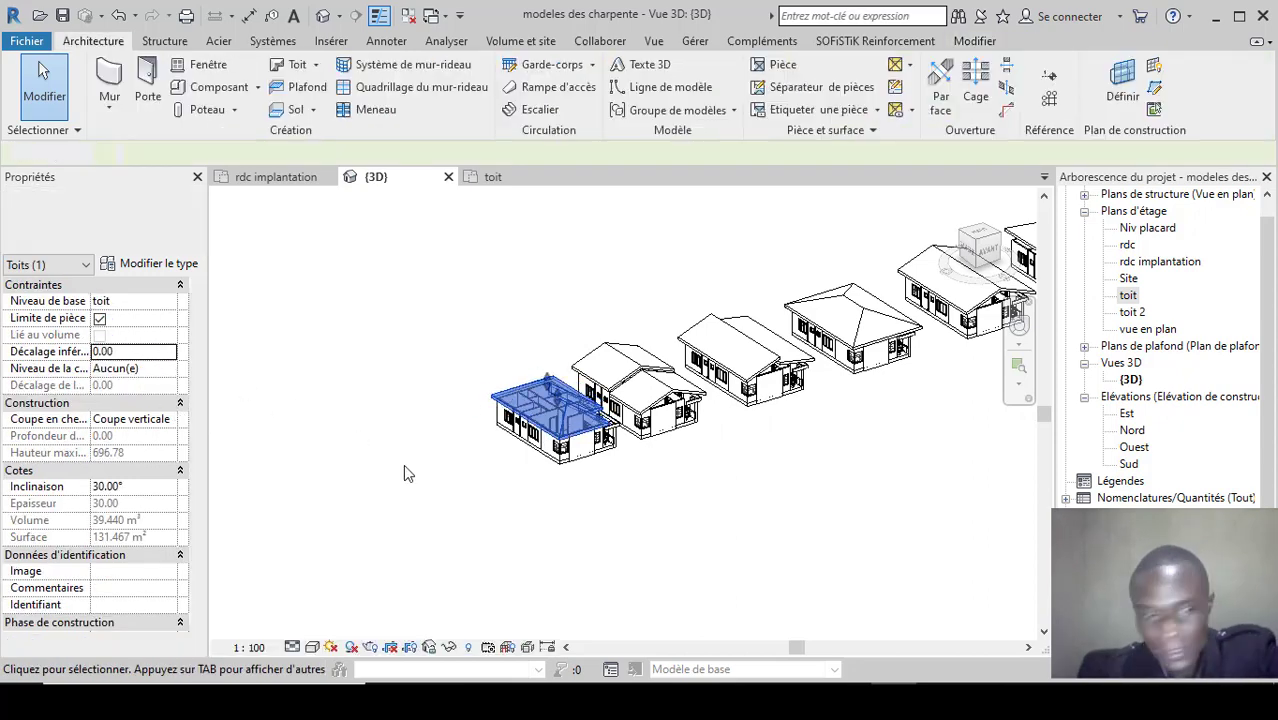
middle_click_drag(650, 513, 455, 478, "shift")
scroll(540, 275, "up", 5)
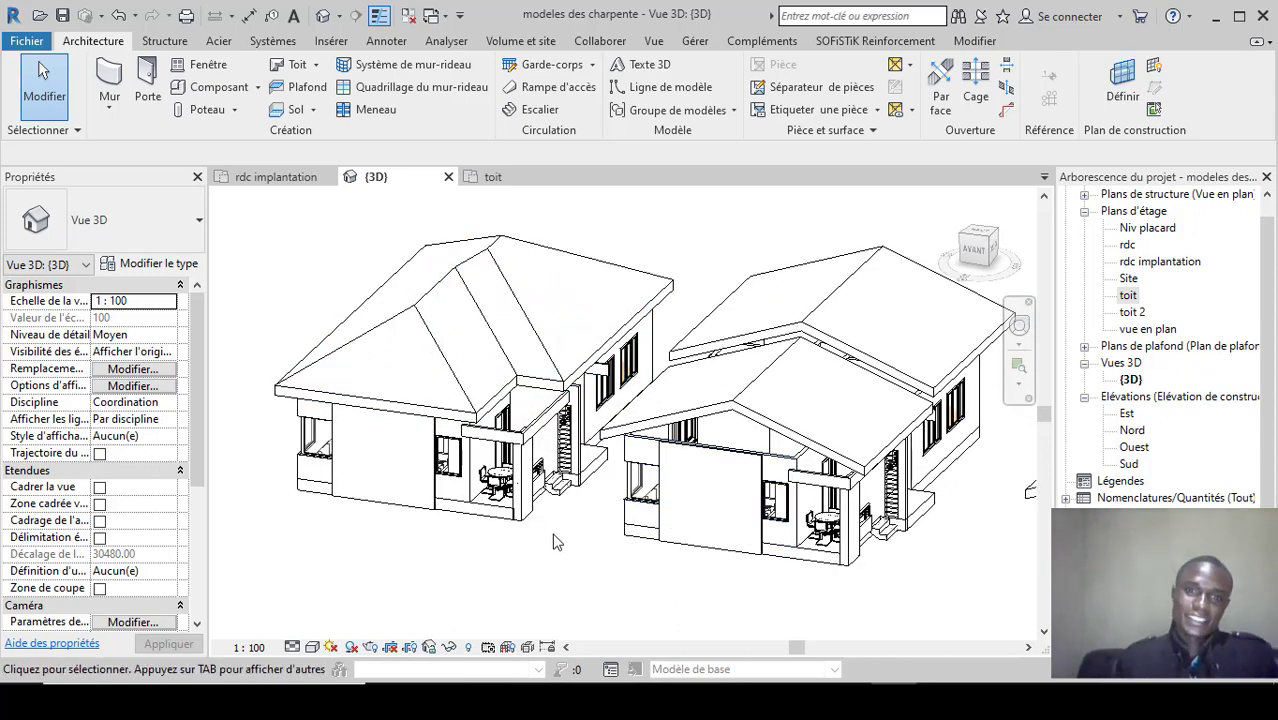
scroll(556, 541, "down", 1)
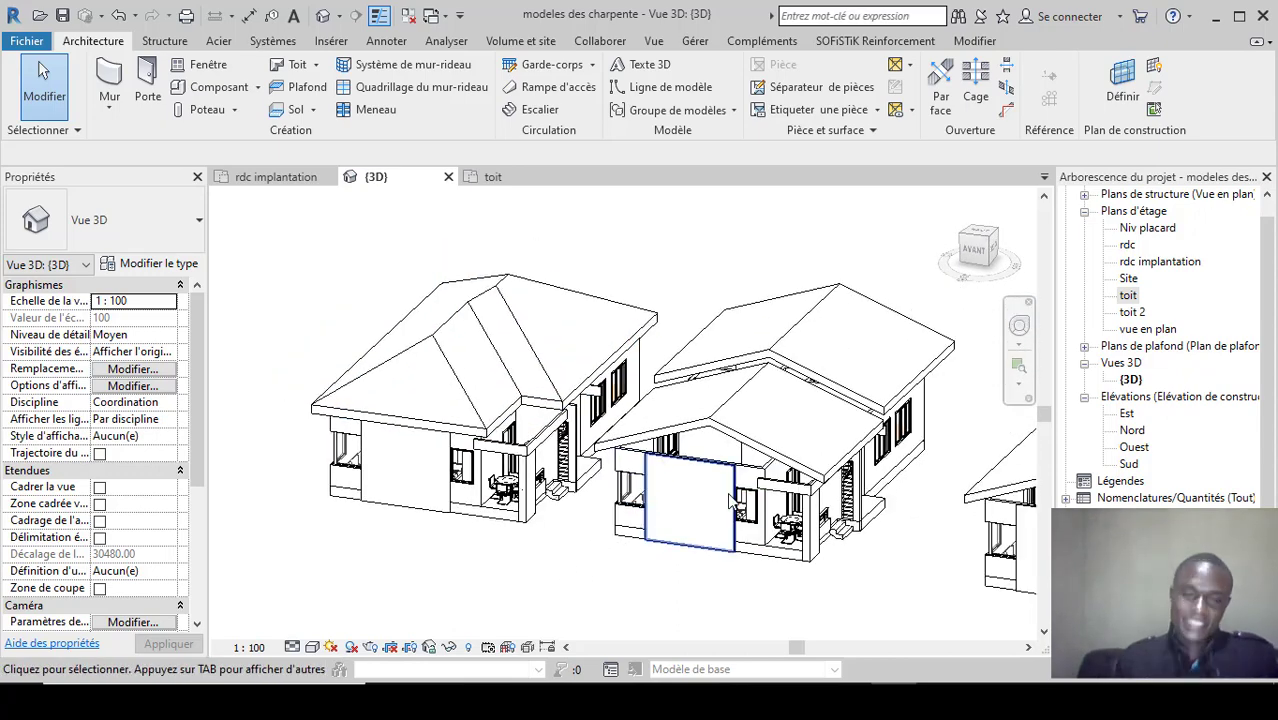
In the toit floor plan, start a roof by footprint with the rectangle tool for the terrace beside grids 4 to 6.
left_click(1133, 297)
double_click(1130, 296)
scroll(520, 556, "up", 5)
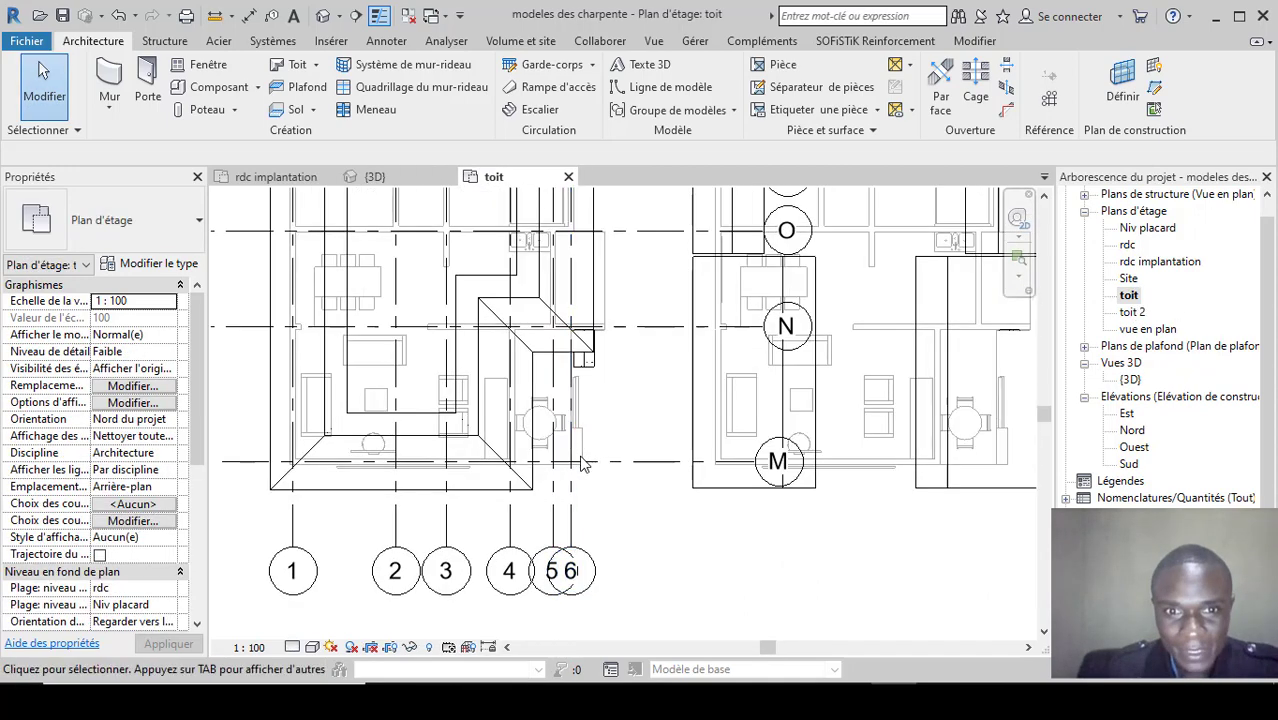
left_click(314, 66)
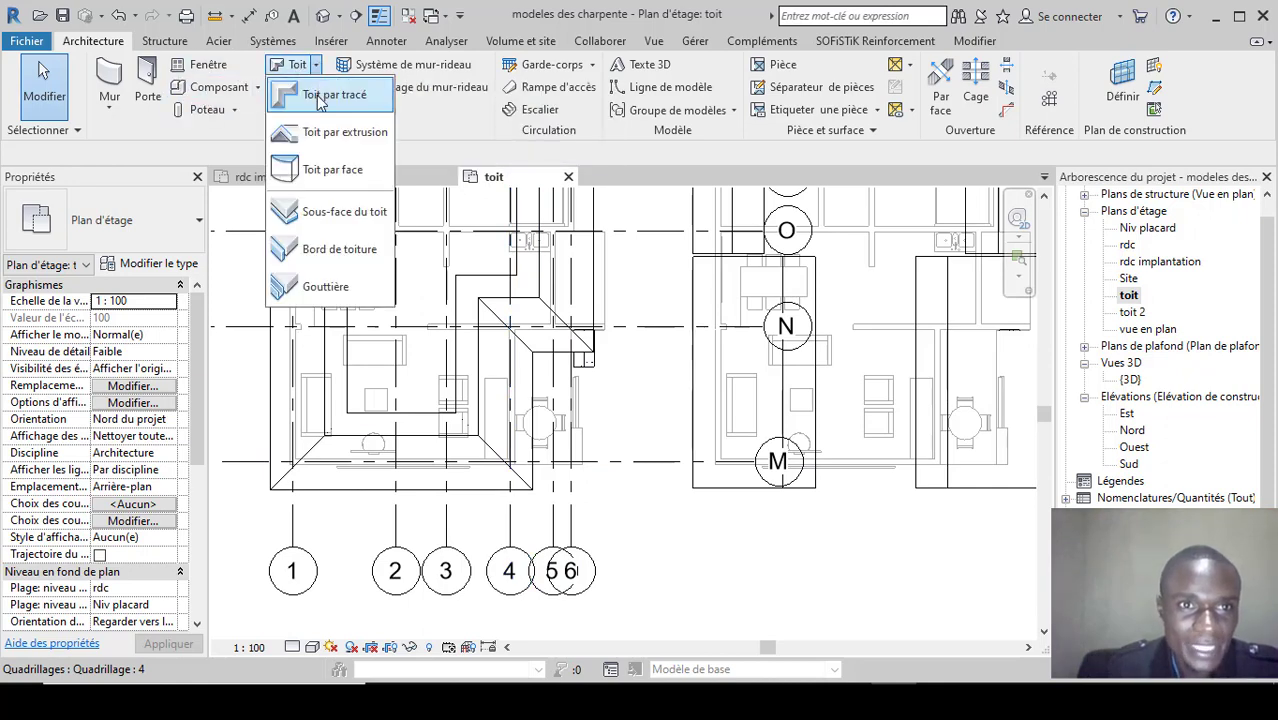
left_click(320, 97)
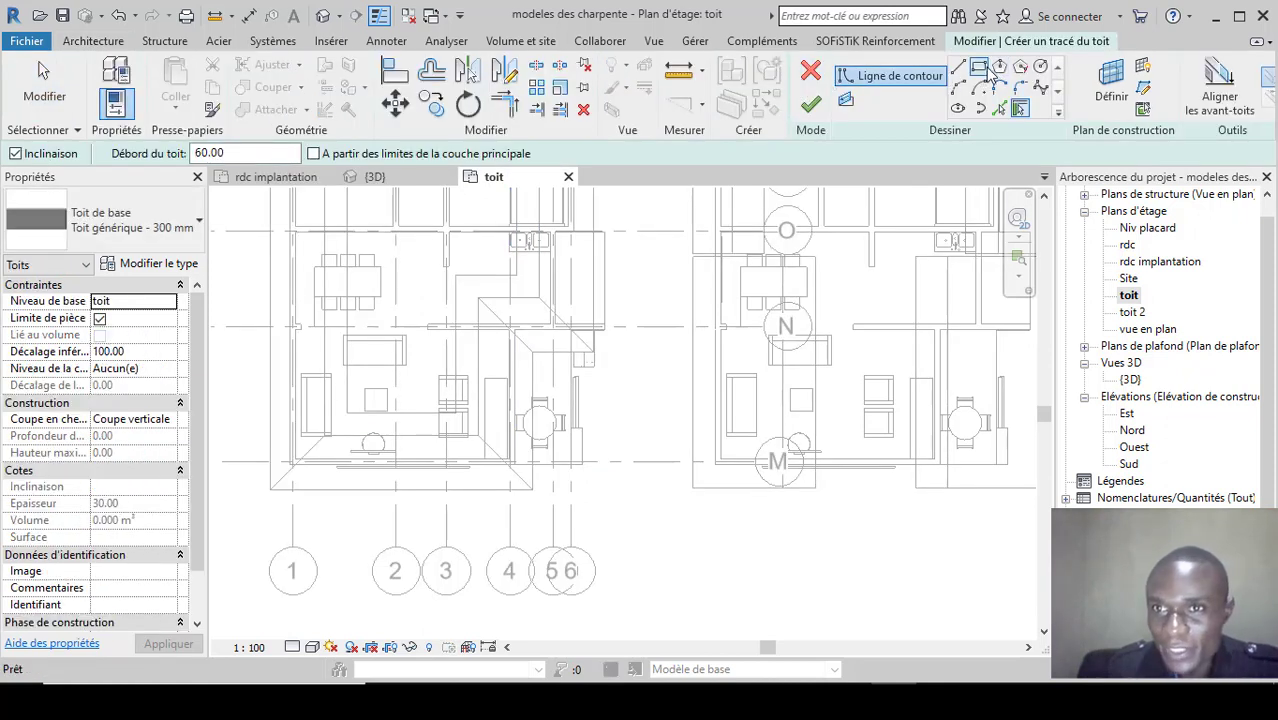
left_click(980, 68)
scroll(570, 371, "up", 3)
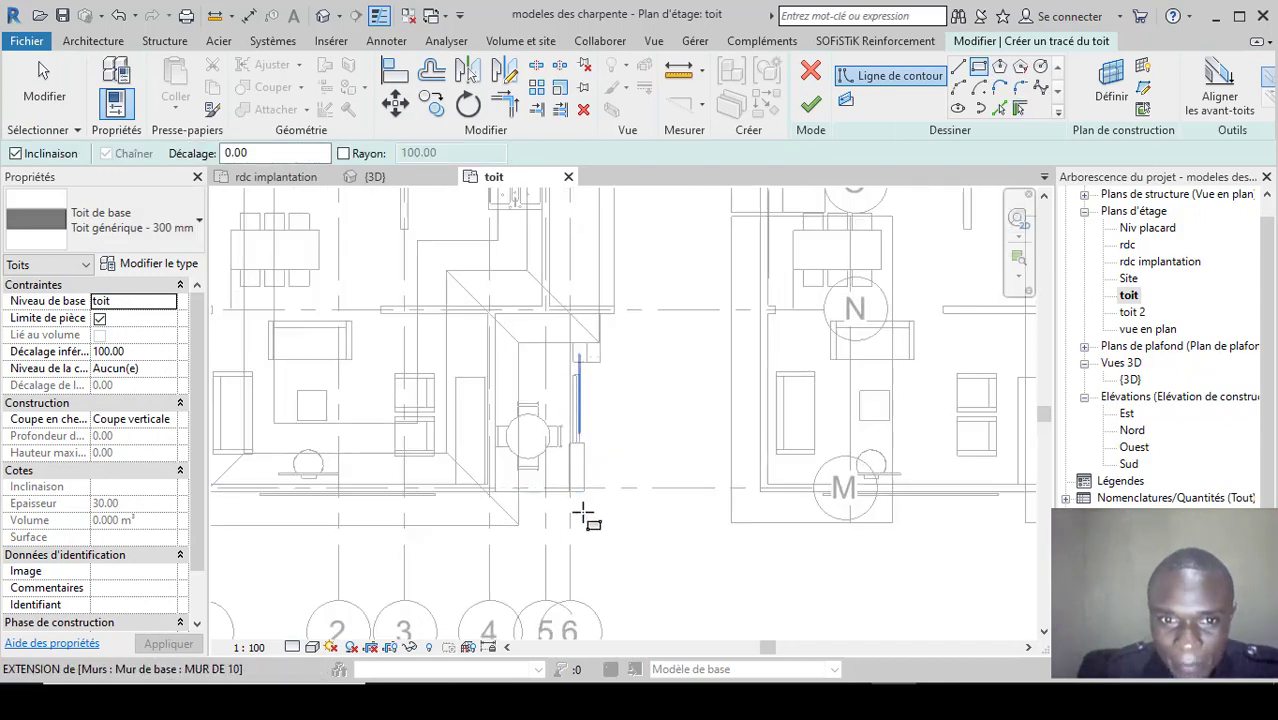
scroll(583, 515, "up", 2)
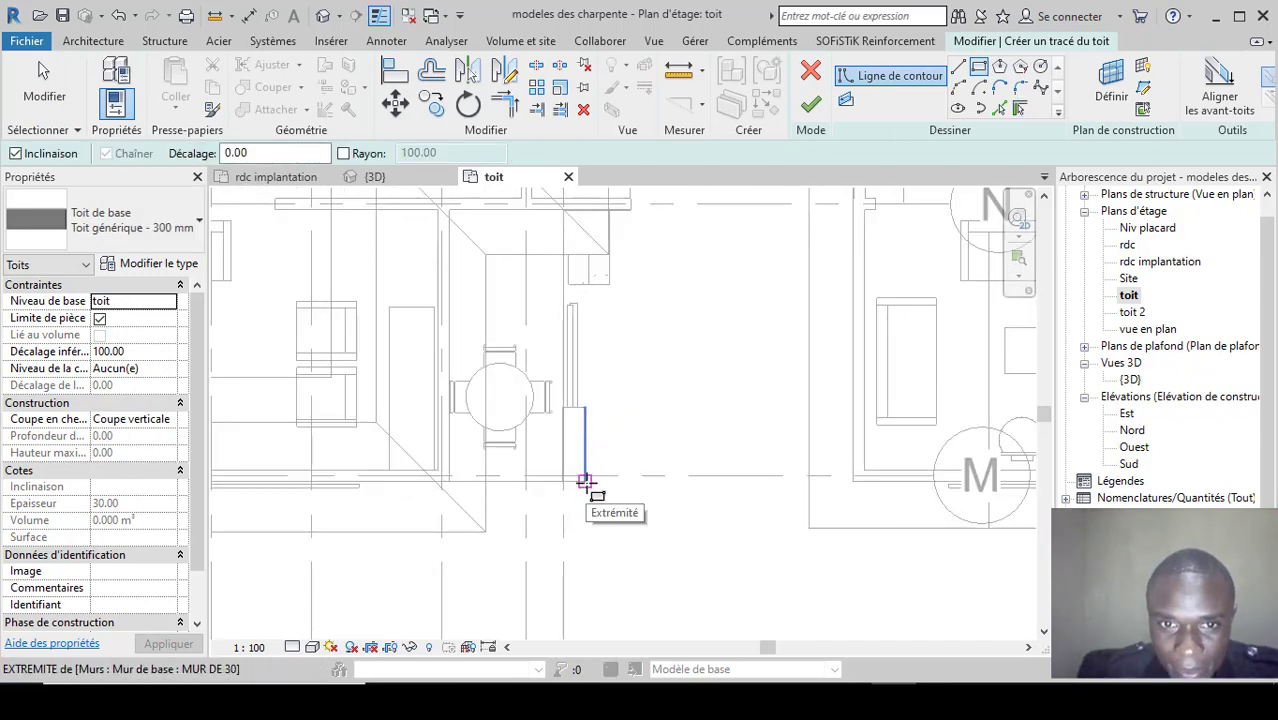
In the toit 2 floor plan, draw a rectangular footprint about 198 by 408 over the terrace and finish the roof.
double_click(1132, 312)
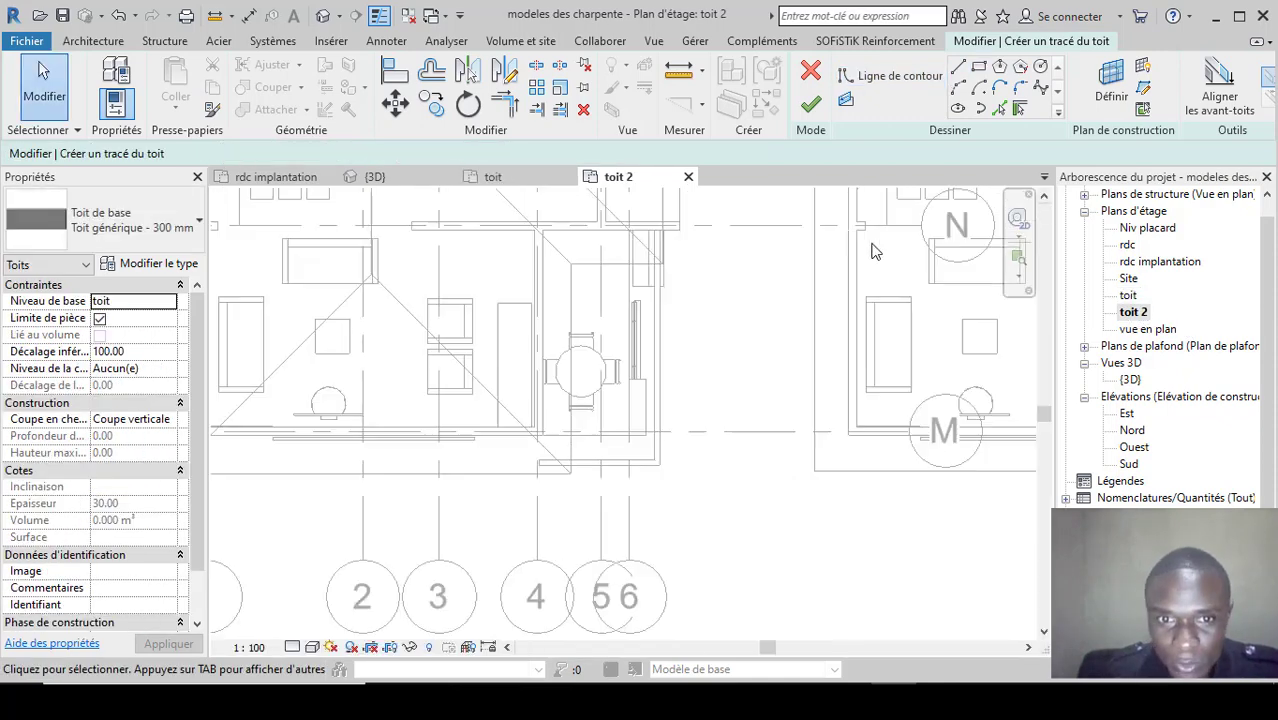
scroll(683, 432, "up", 2)
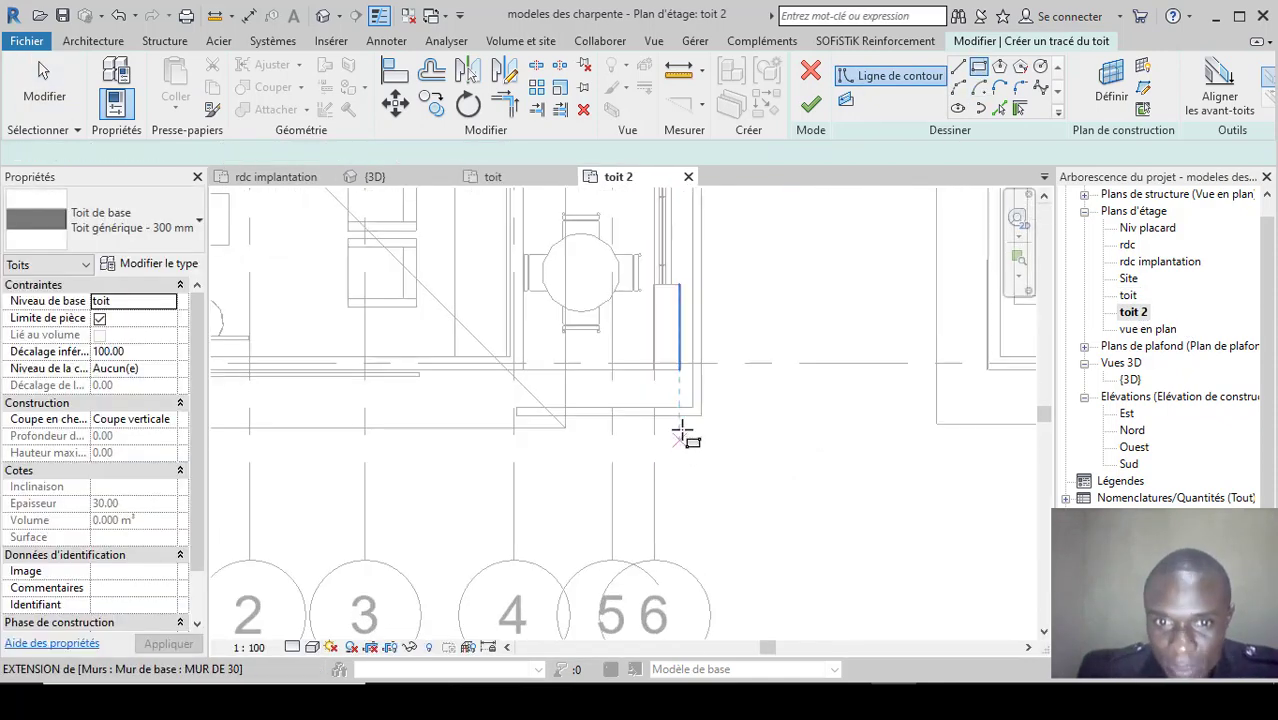
left_click(689, 406)
scroll(648, 498, "down", 2)
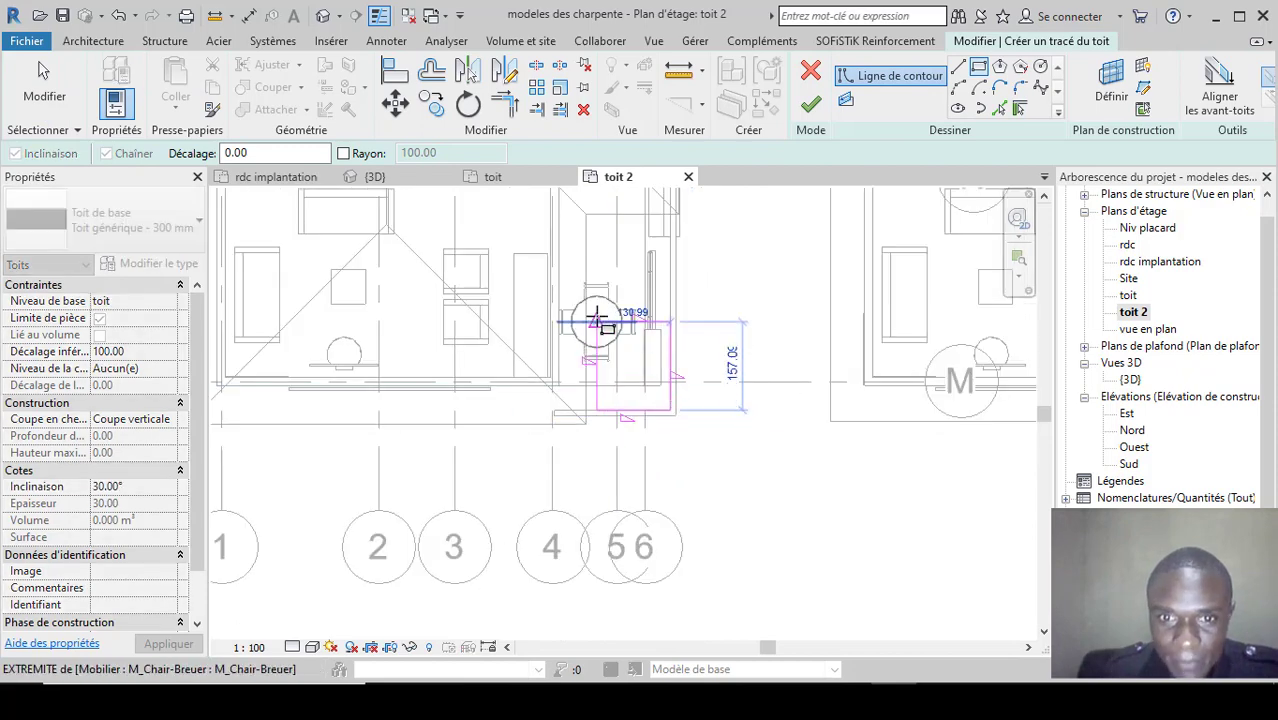
scroll(594, 392, "down", 3)
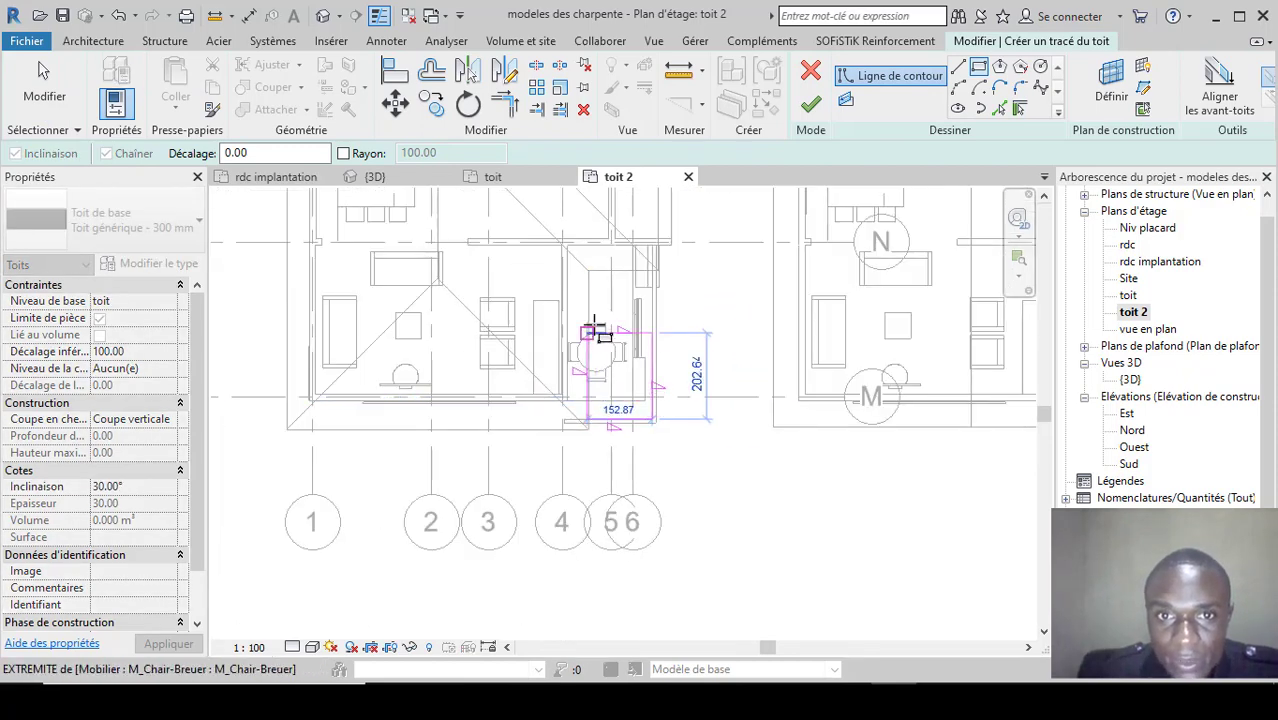
scroll(600, 302, "up", 2)
left_click(560, 216)
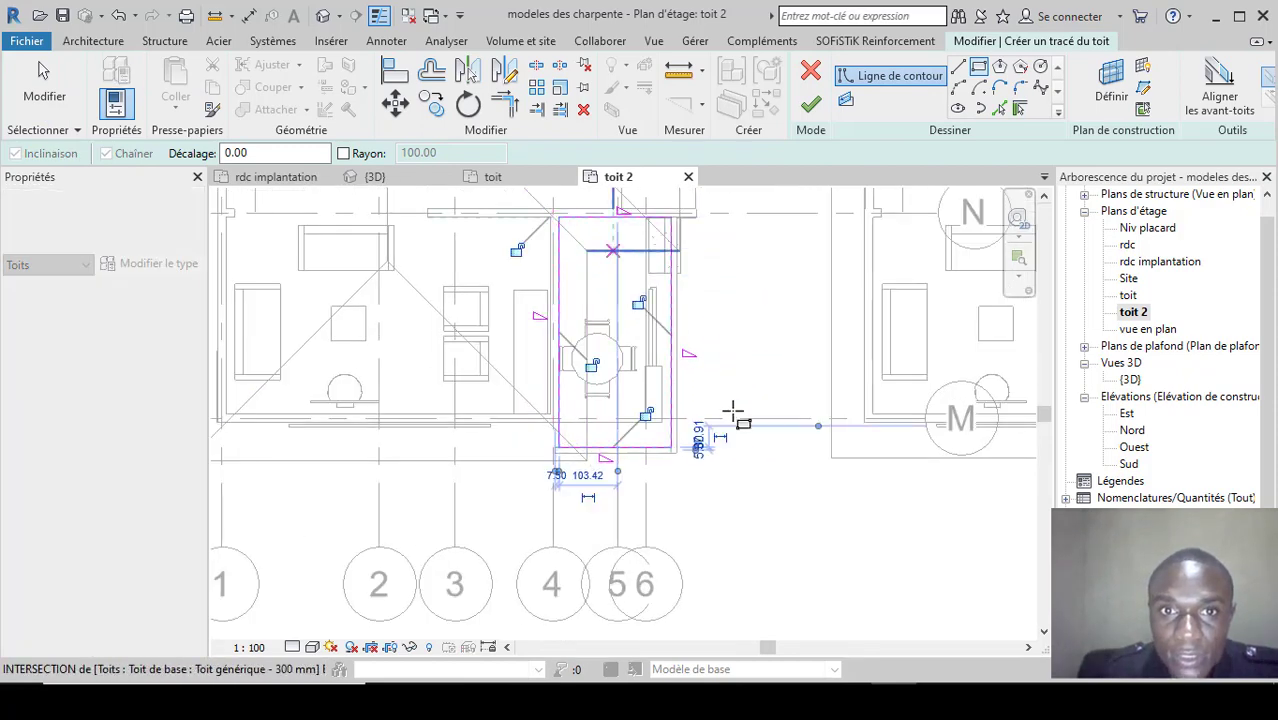
left_click(811, 105)
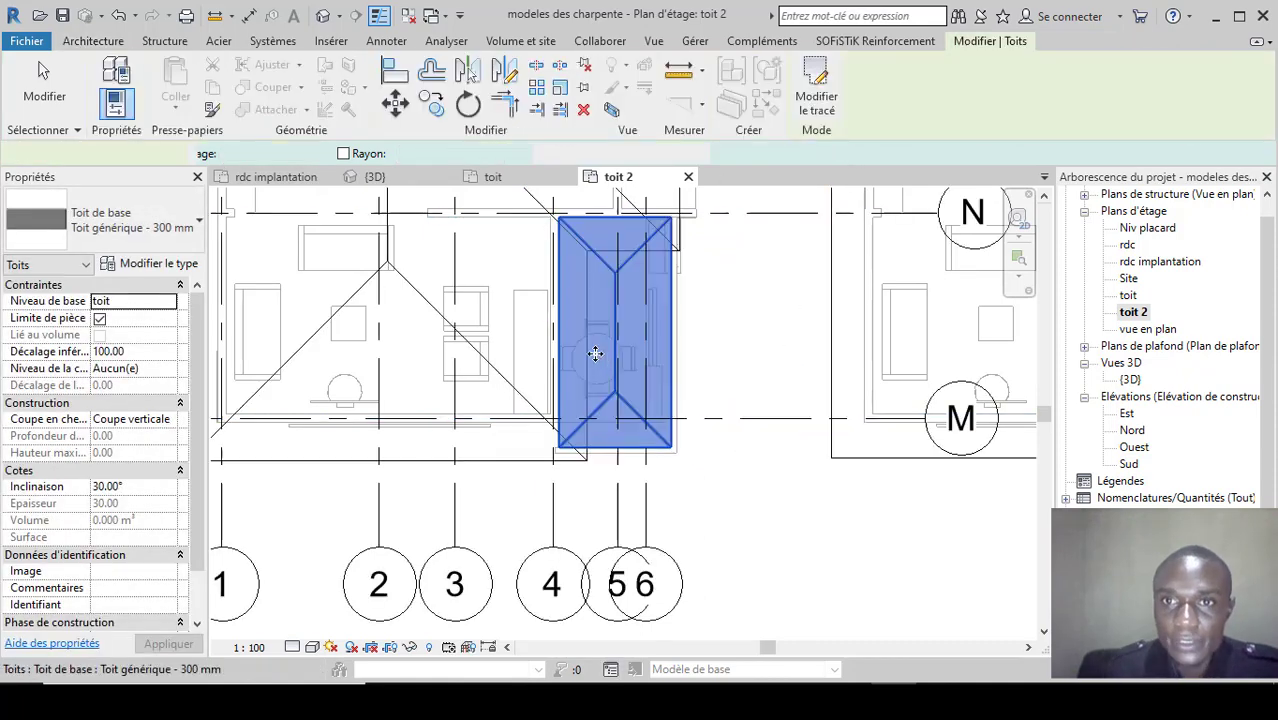
Edit the terrace roof's footprint and remove the slope definition from every edge except the outer one beyond grid 6.
left_click(816, 95)
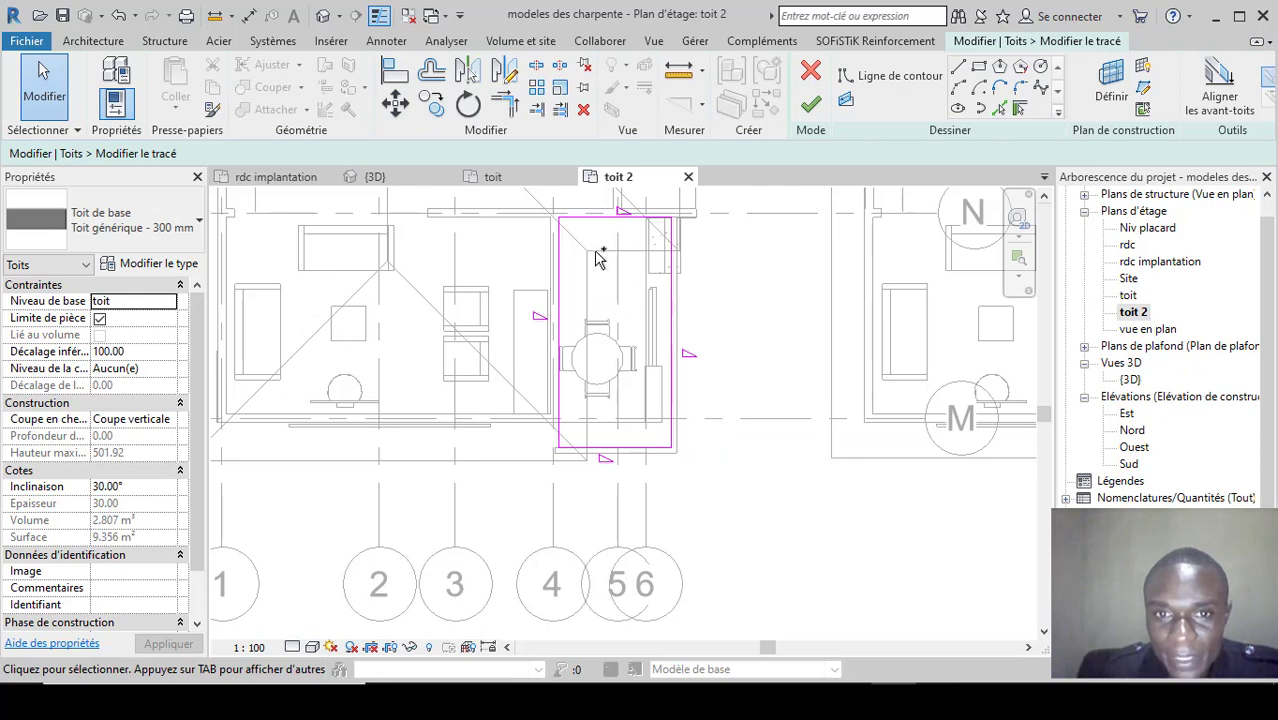
left_click(563, 313)
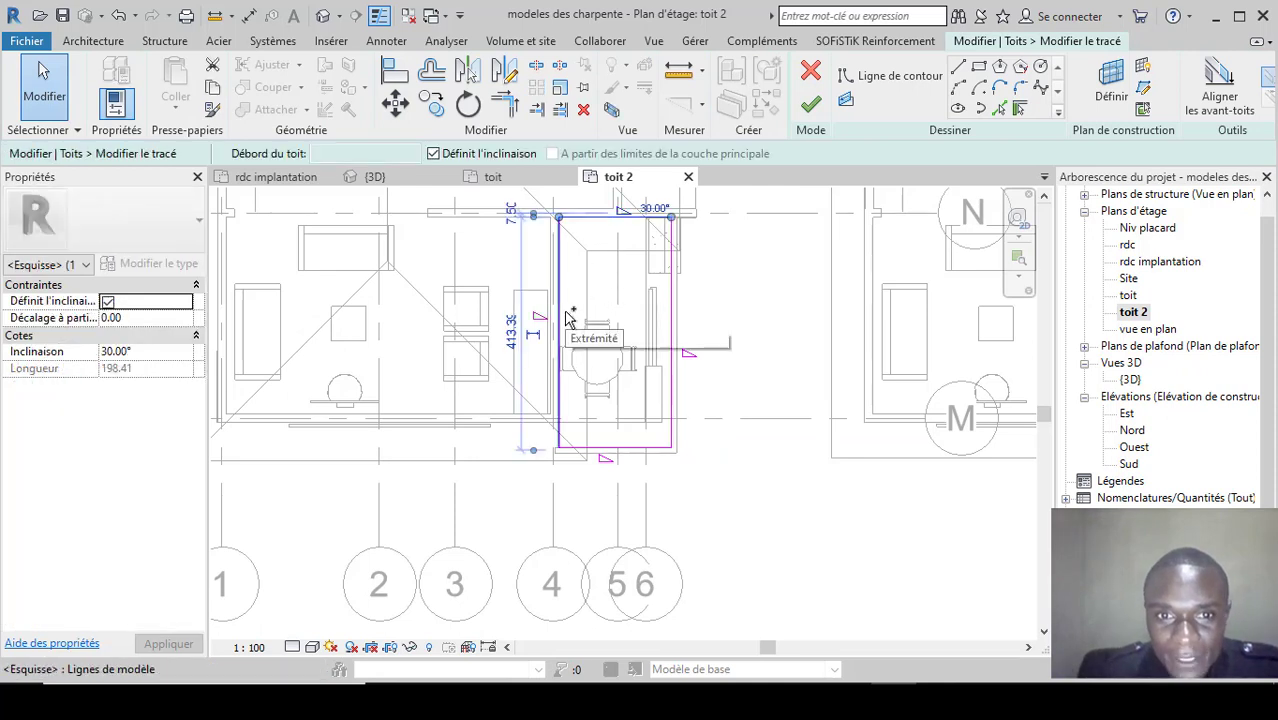
left_click(672, 424, "ctrl")
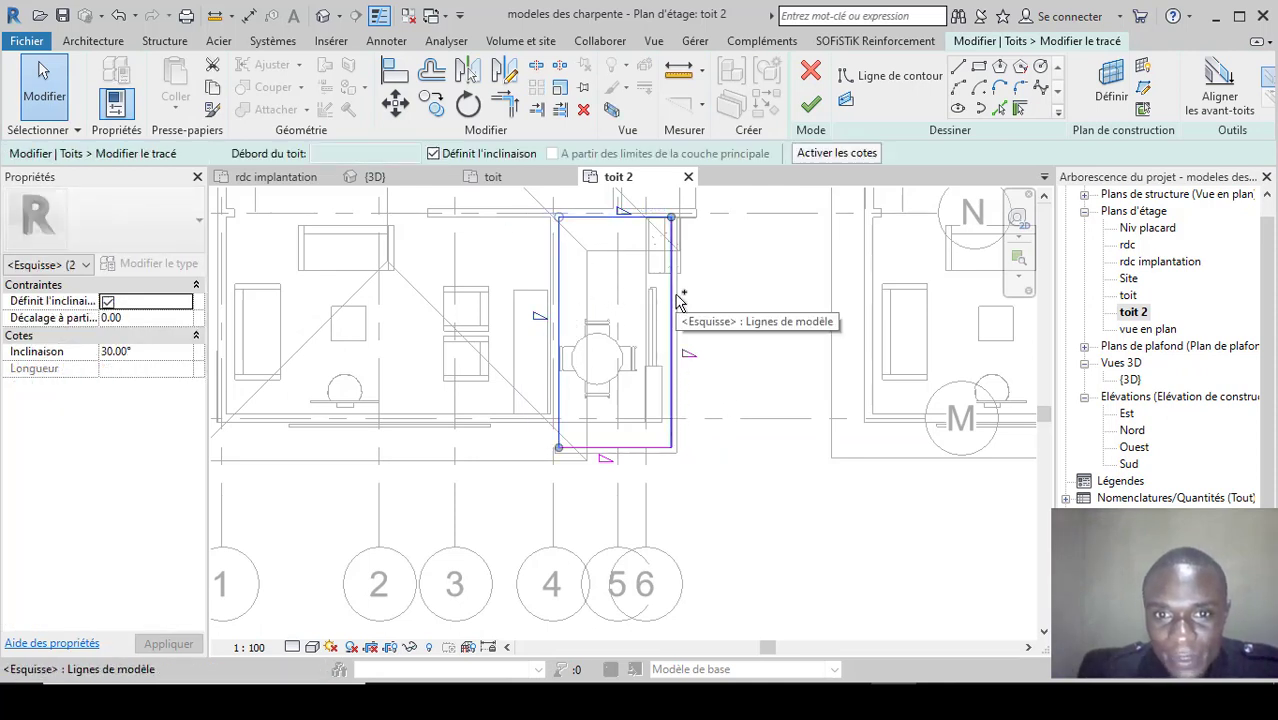
left_click(623, 455, "ctrl")
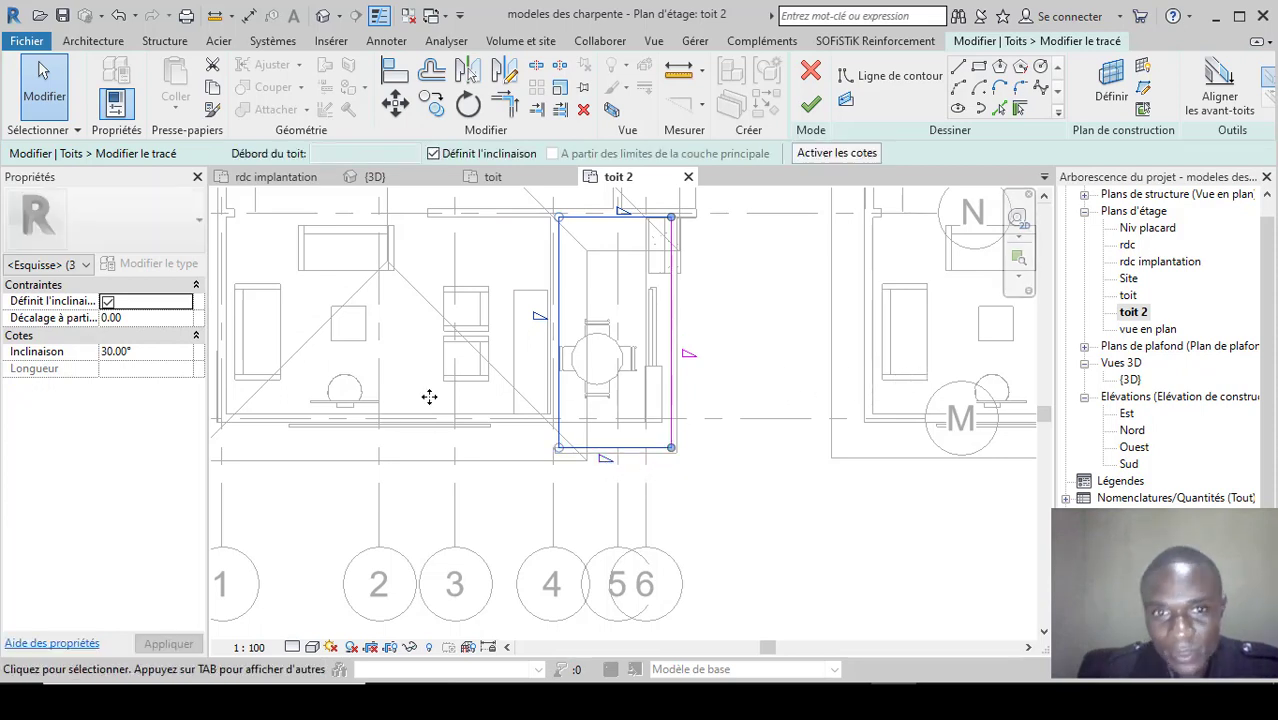
left_click(108, 302)
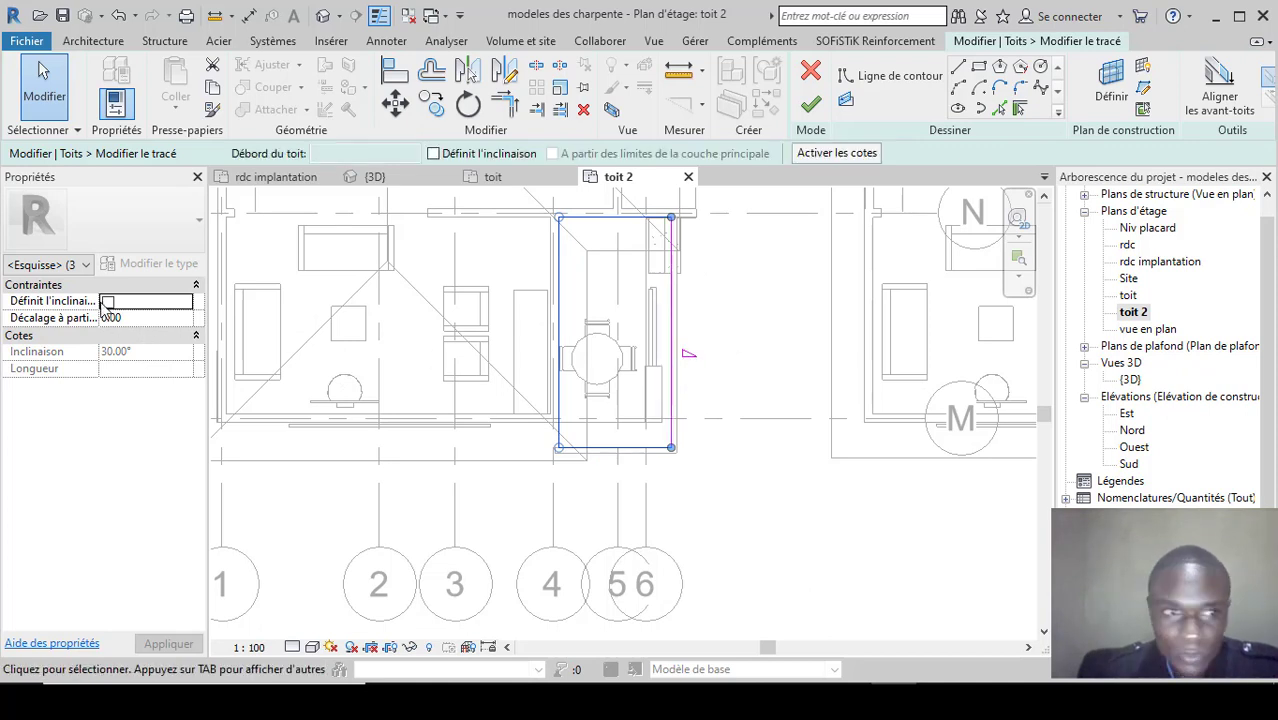
Set the outer edge's slope to 5° and finish the terrace roof's footprint.
left_click(670, 305)
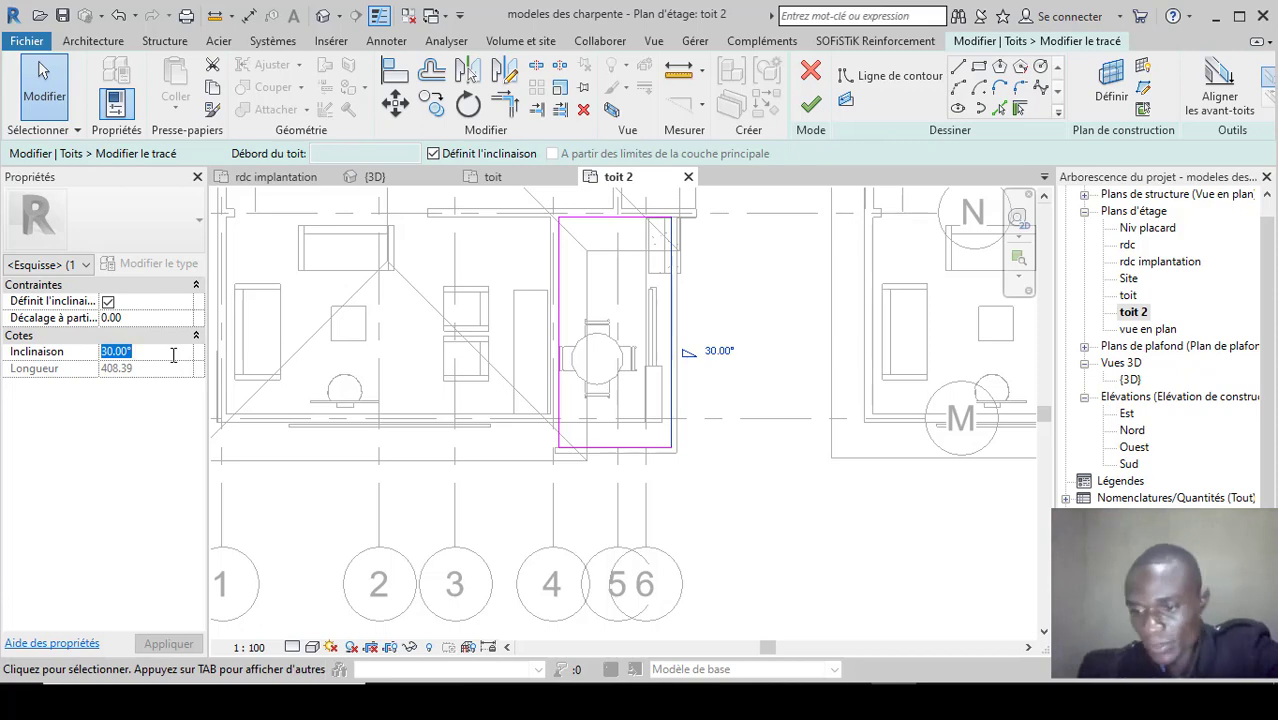
left_click(776, 260)
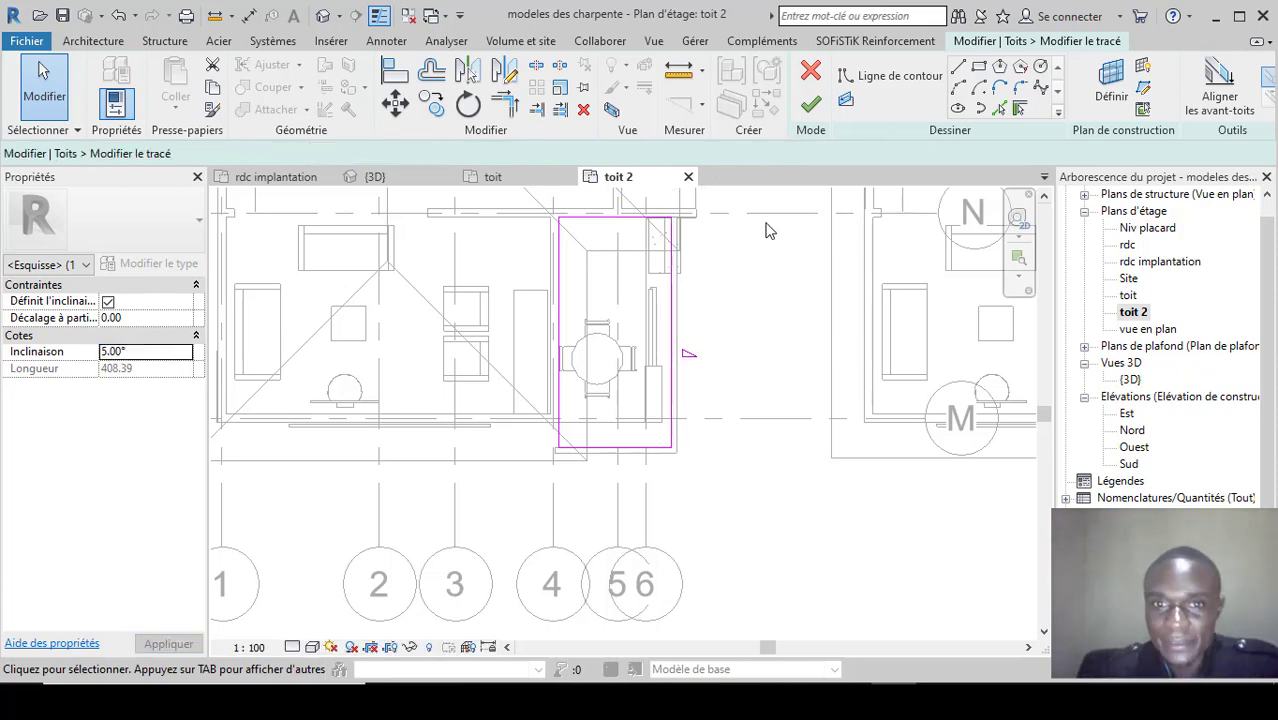
left_click(814, 112)
In the 3D view, set the terrace roof's base offset to -50 and review all six houses.
left_click(322, 15)
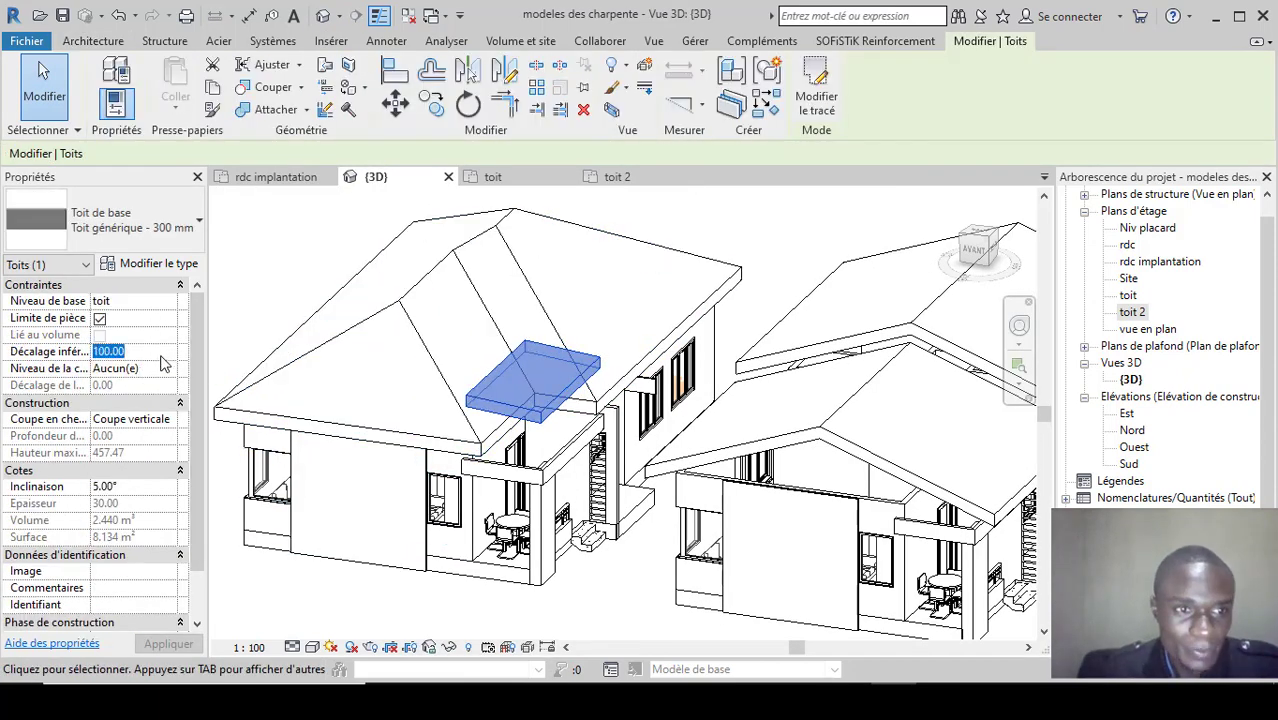
key("Return")
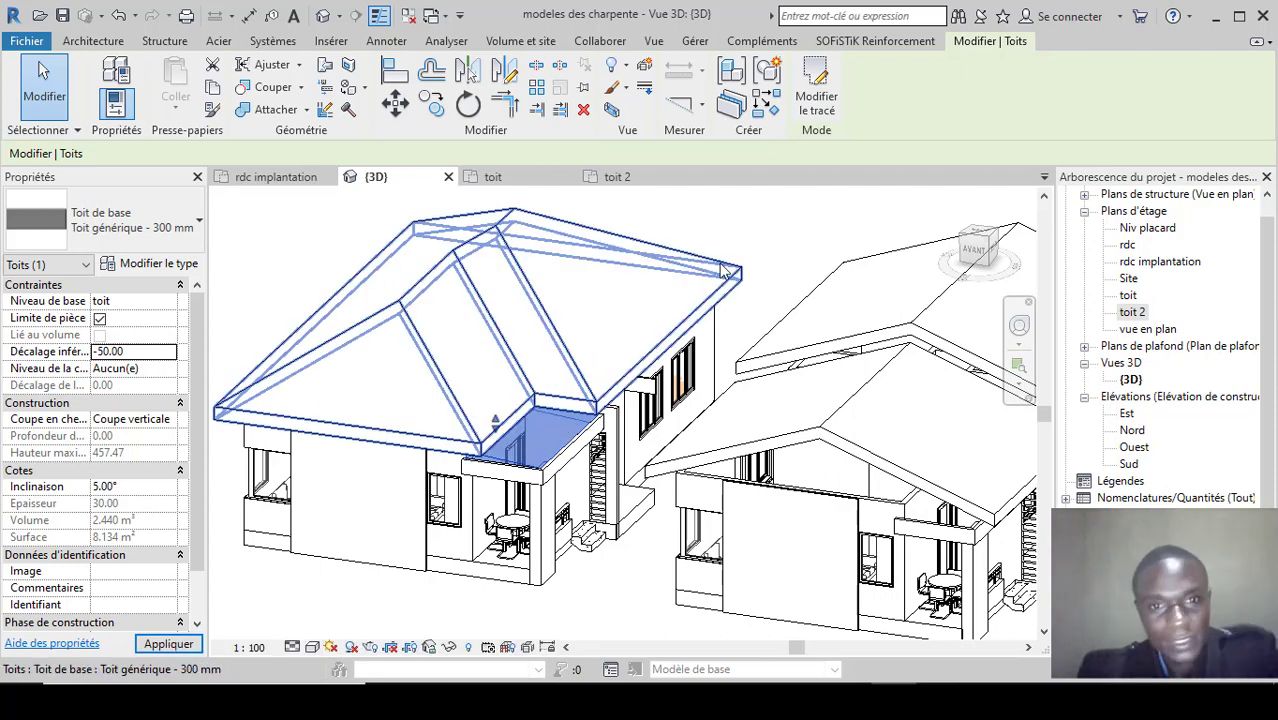
left_click(827, 215)
scroll(827, 215, "down", 3)
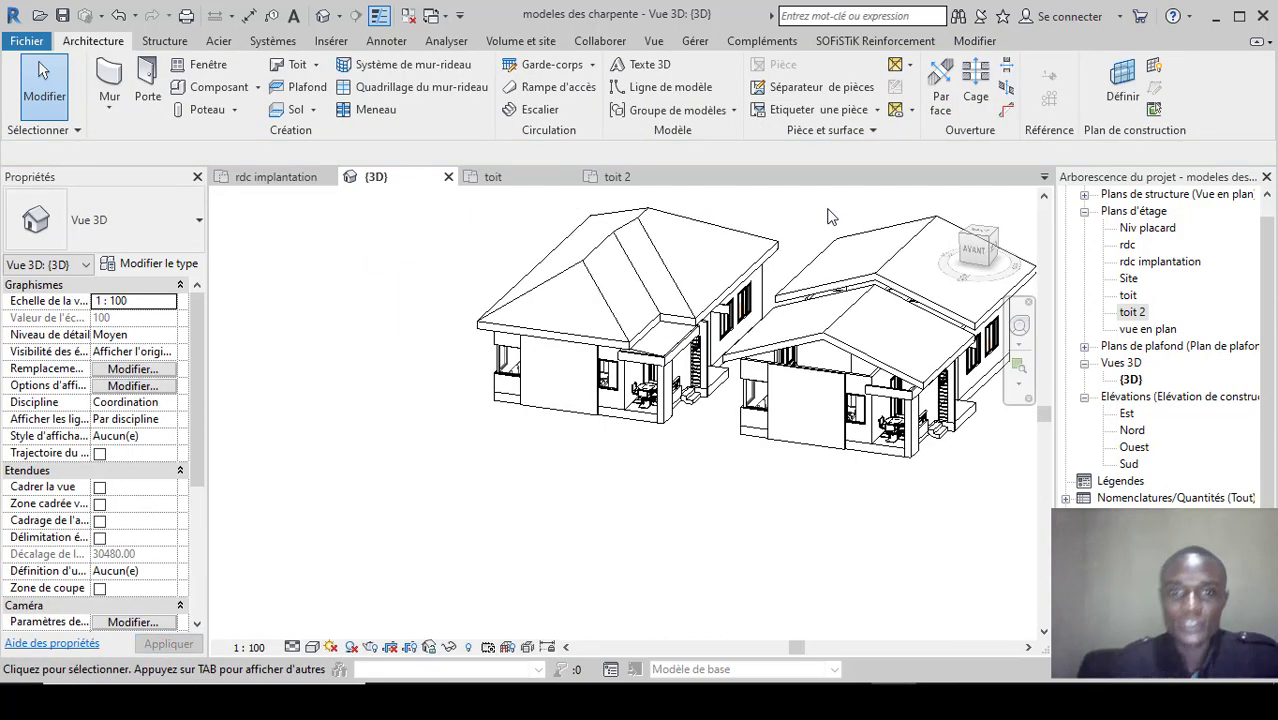
scroll(345, 355, "down", 5)
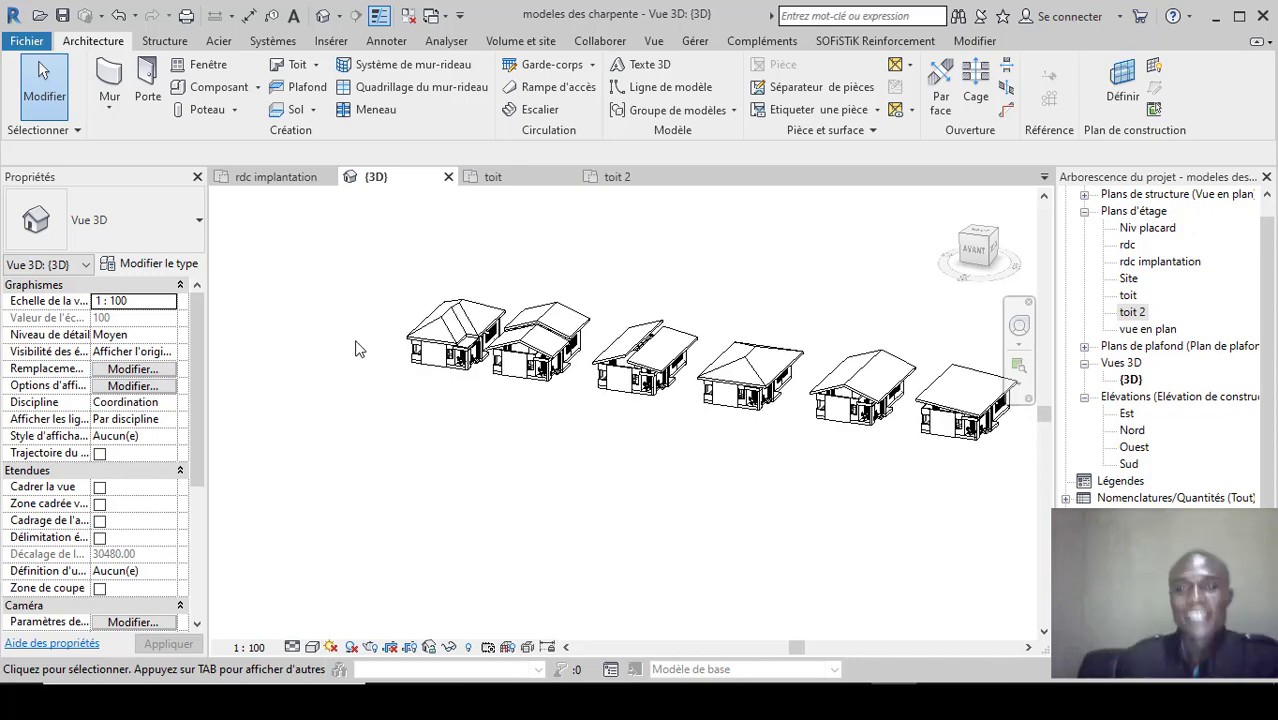
scroll(427, 376, "down", 1)
scroll(830, 373, "up", 2)
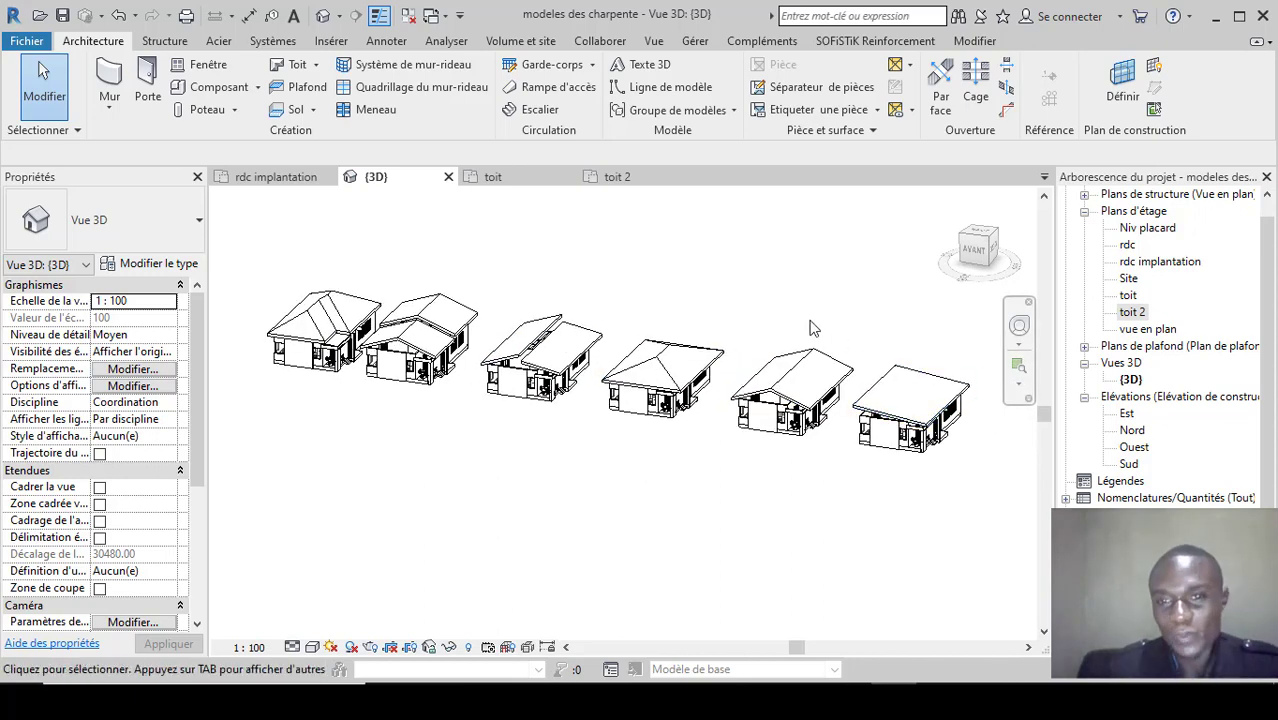
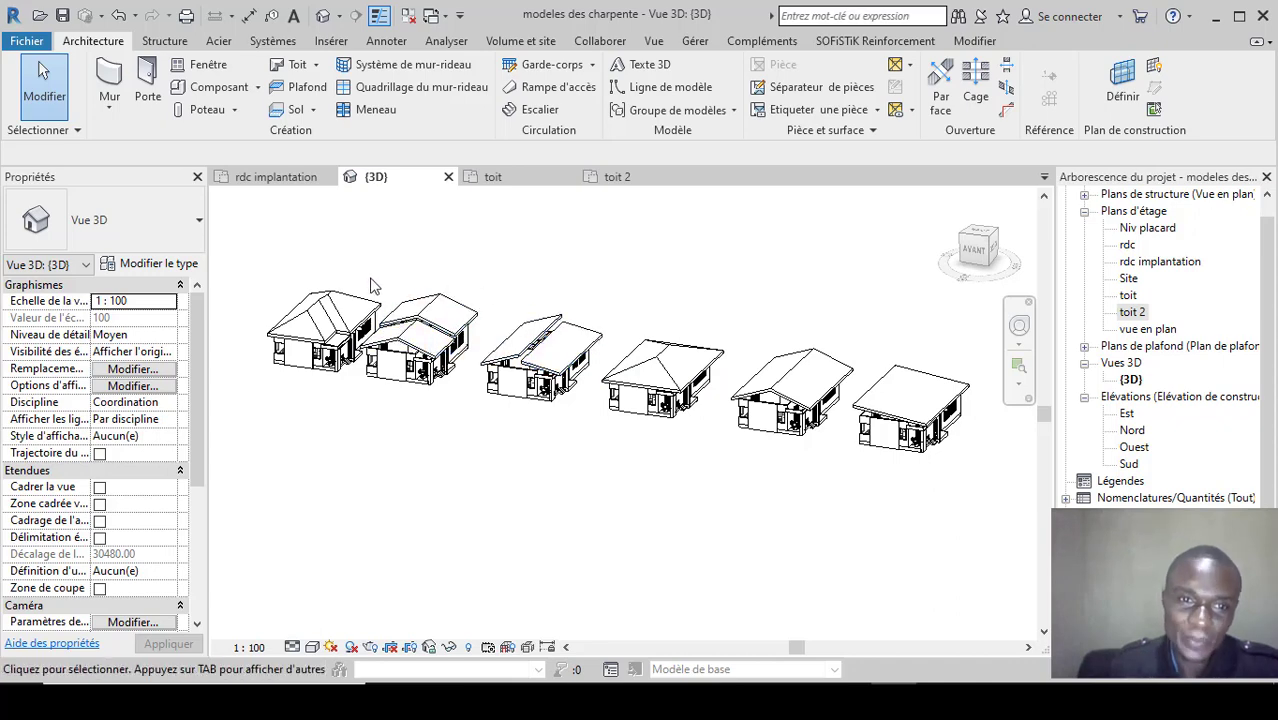
Inspect the properties of the last house's L-shaped hip roof and examine all six roof layouts in the Site plan.
left_click(322, 314)
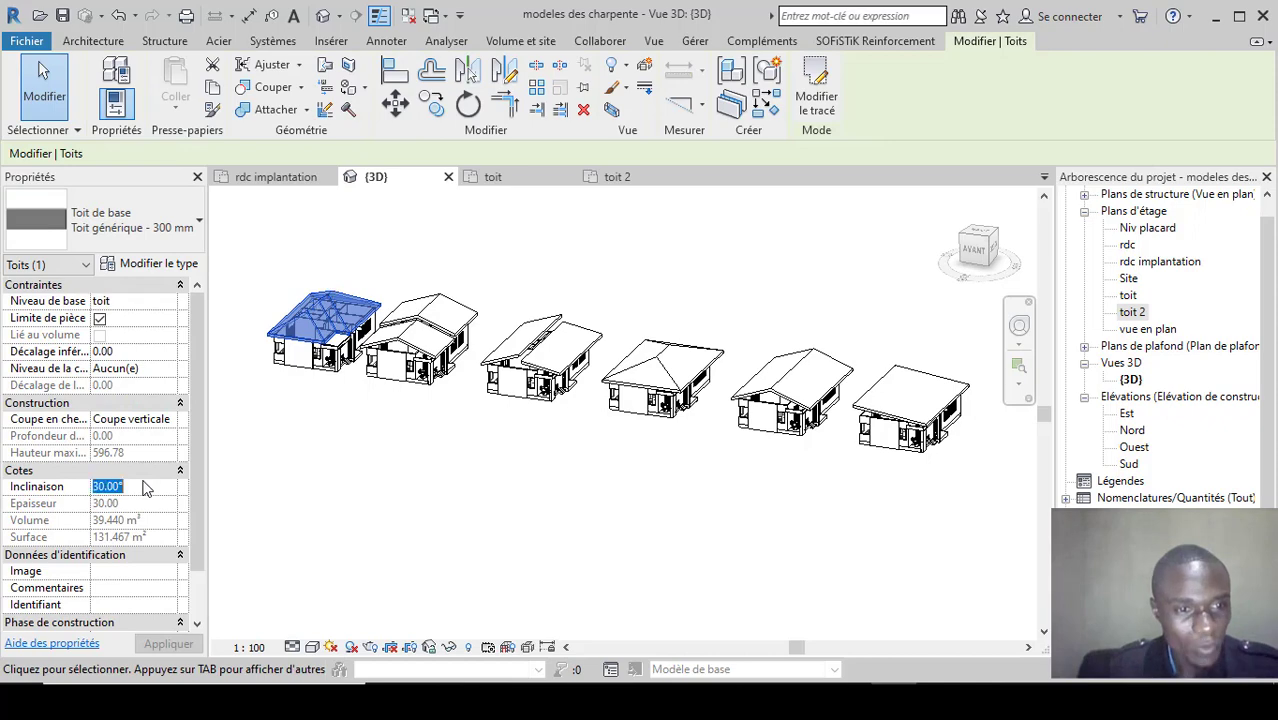
left_click(389, 580)
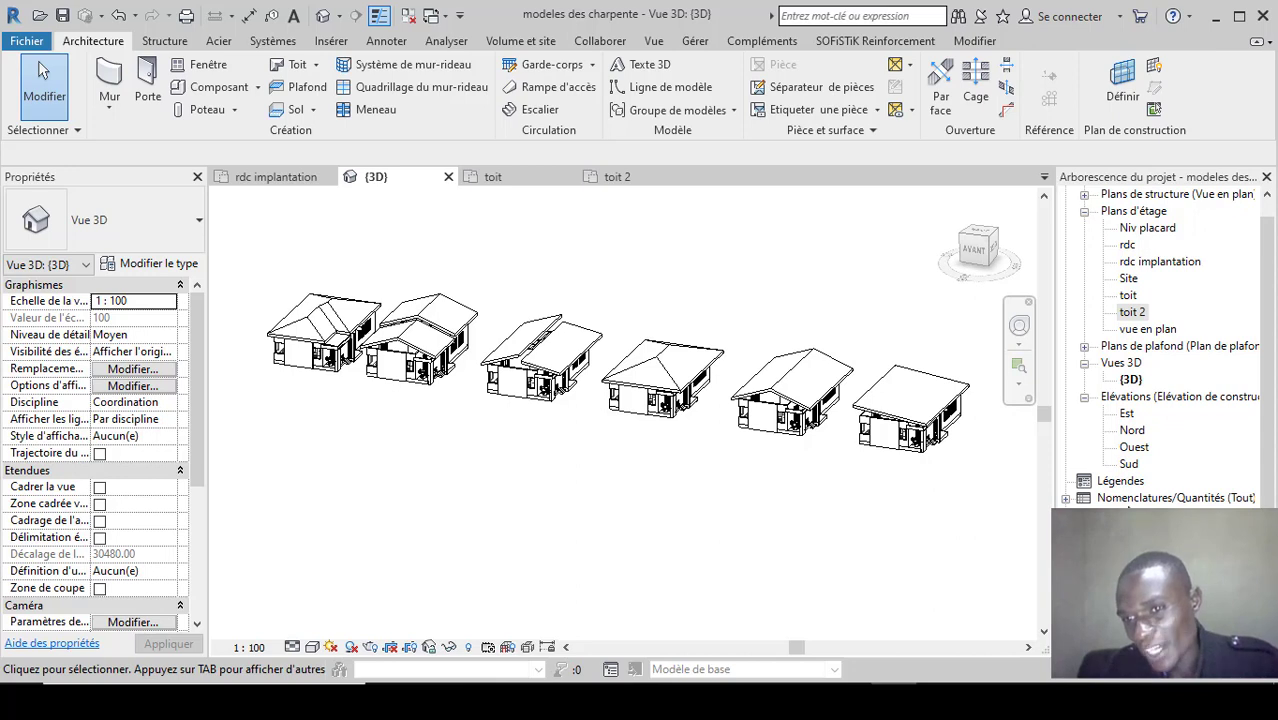
double_click(1130, 279)
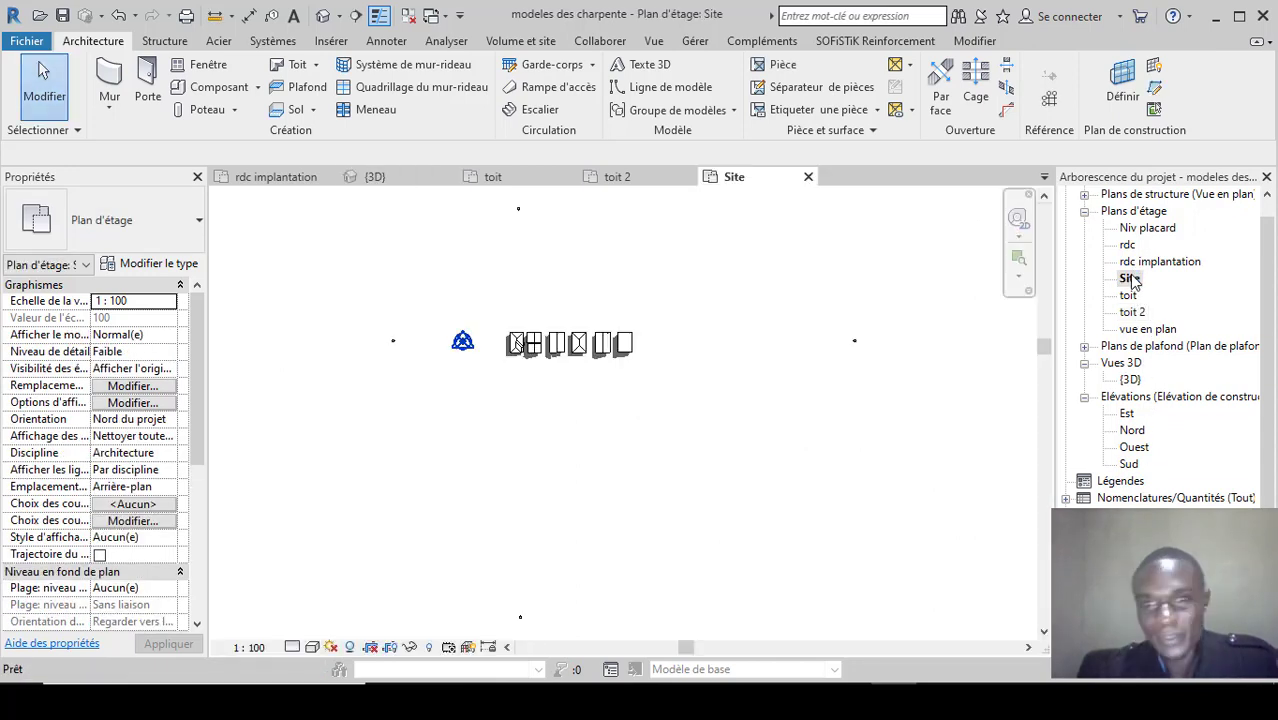
scroll(525, 340, "up", 6)
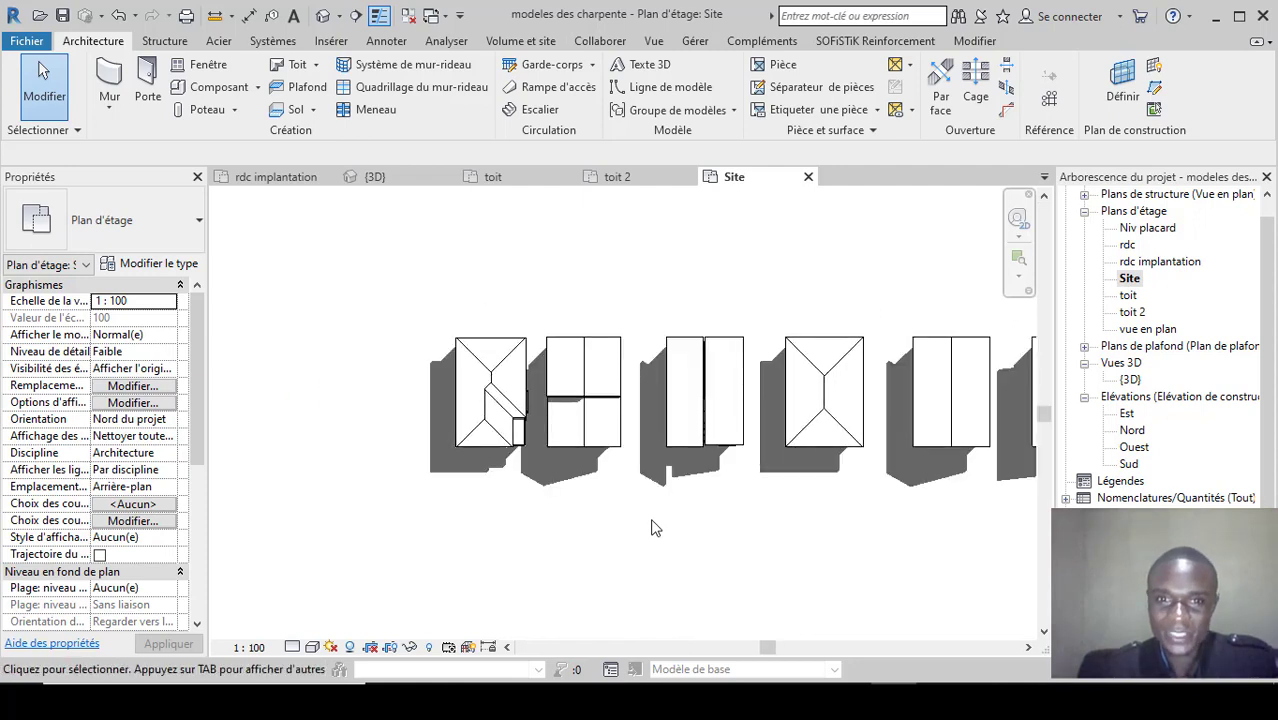
scroll(539, 493, "down", 2)
scroll(952, 506, "up", 1)
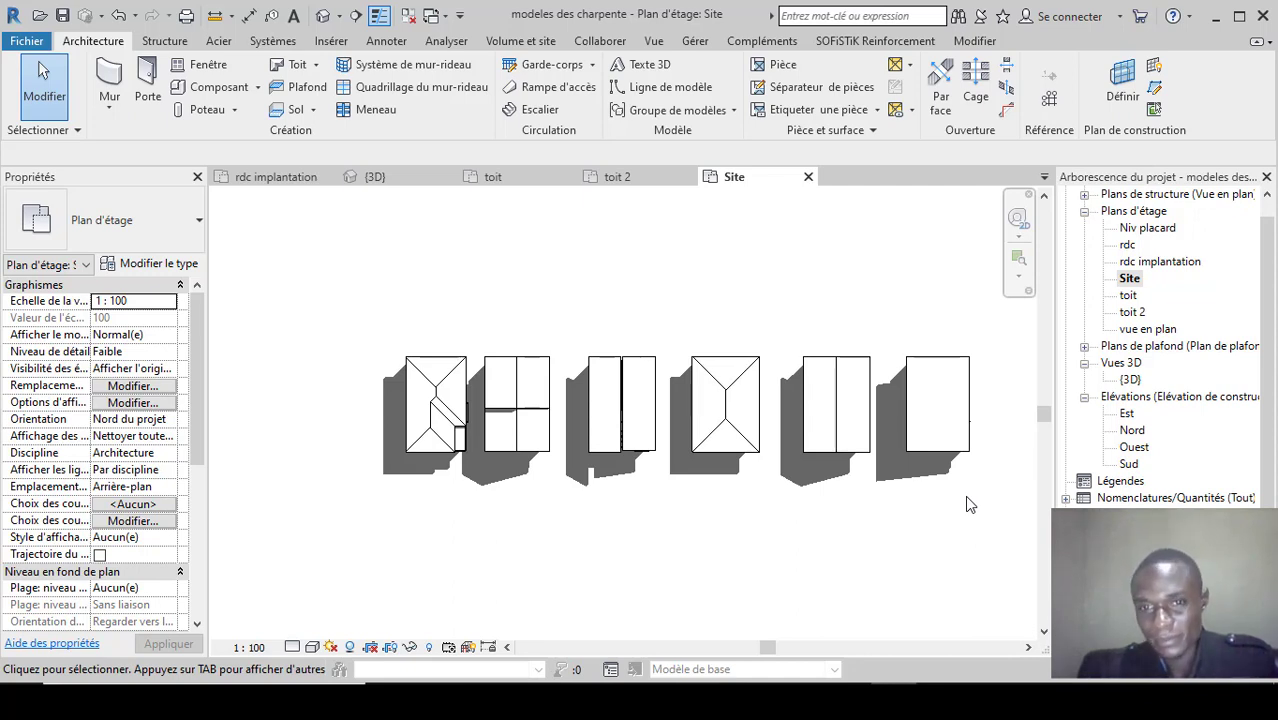
Examine the roof profiles of the six houses and the gaps above their walls in the Sud elevation.
double_click(1133, 465)
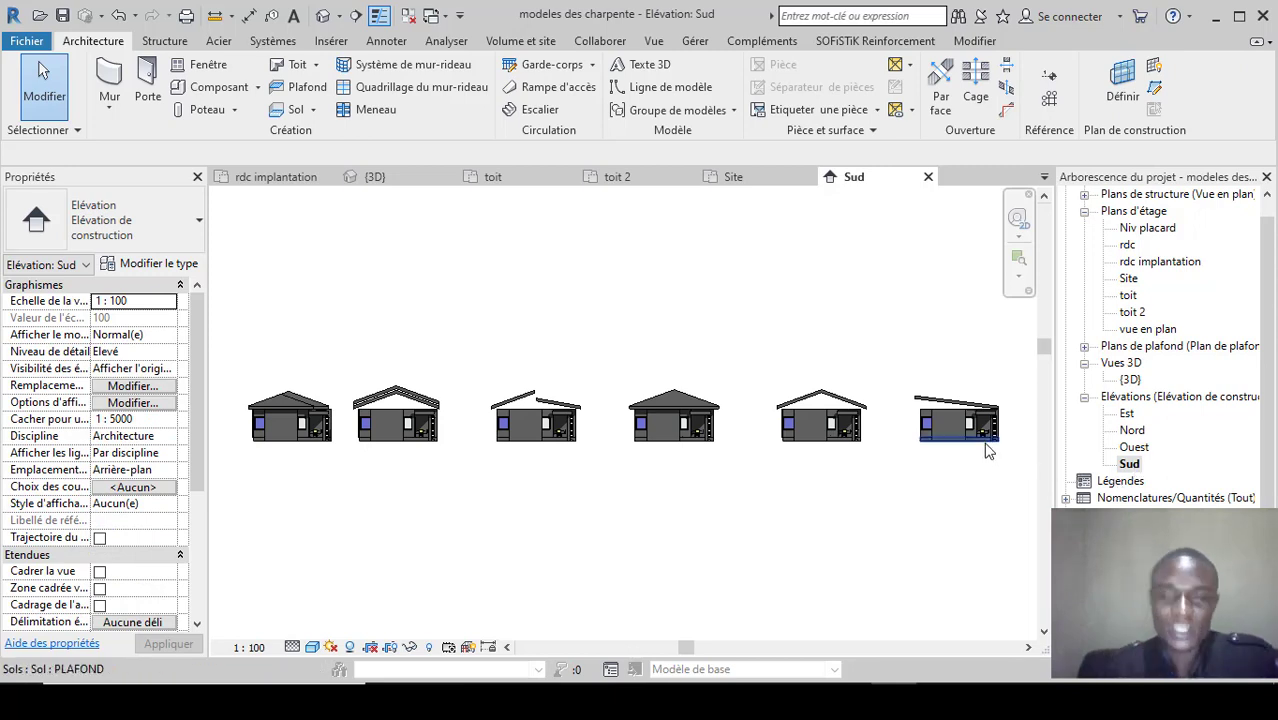
scroll(990, 442, "up", 3)
scroll(857, 447, "up", 2)
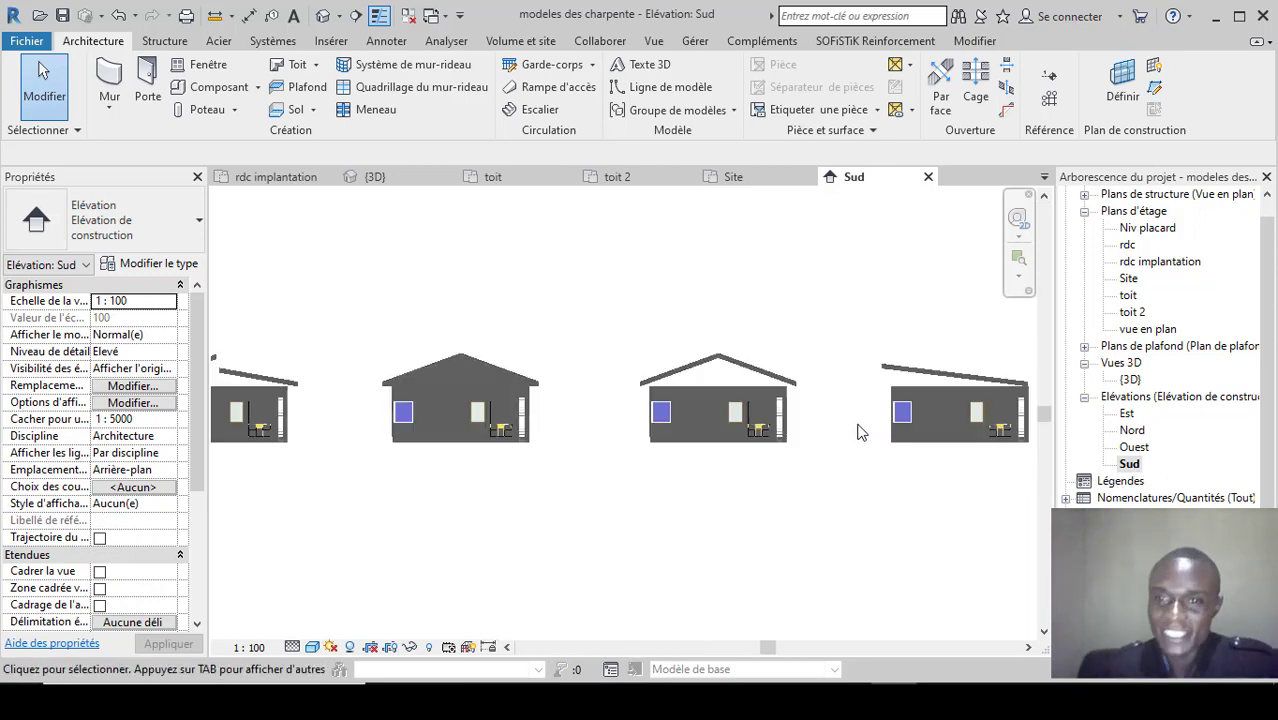
scroll(850, 468, "down", 3)
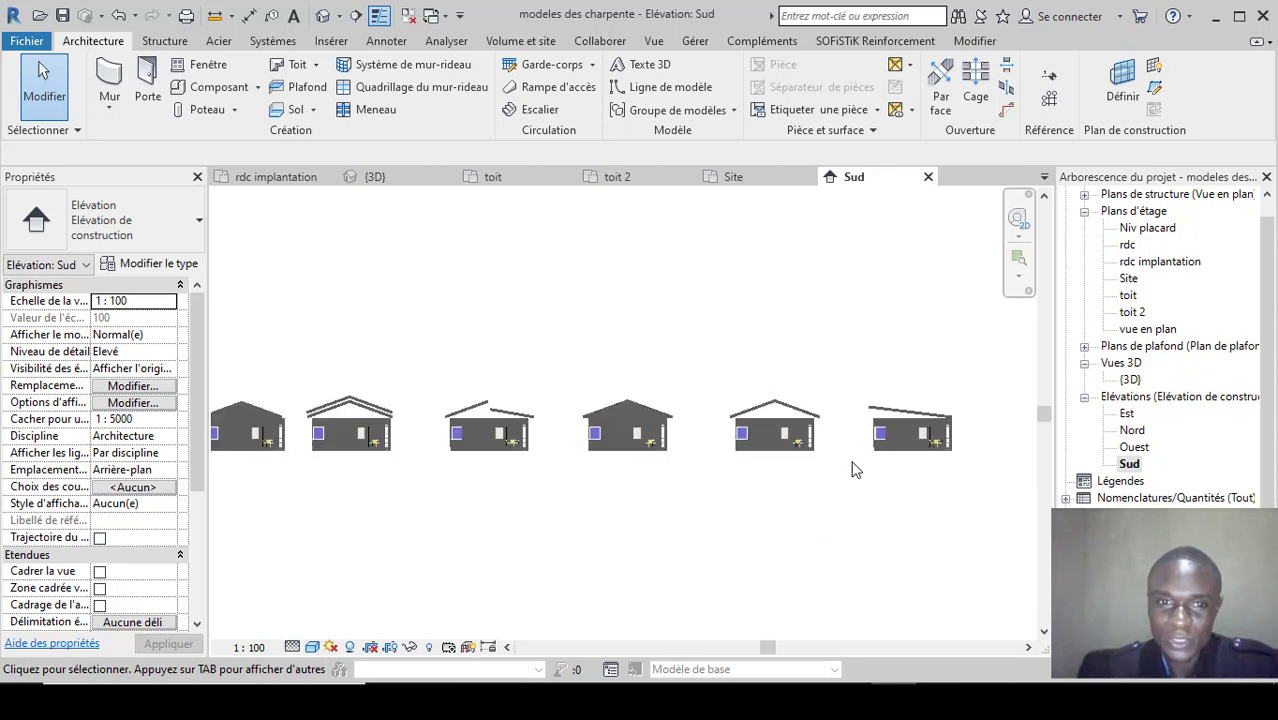
scroll(862, 466, "down", 1)
scroll(545, 466, "up", 3)
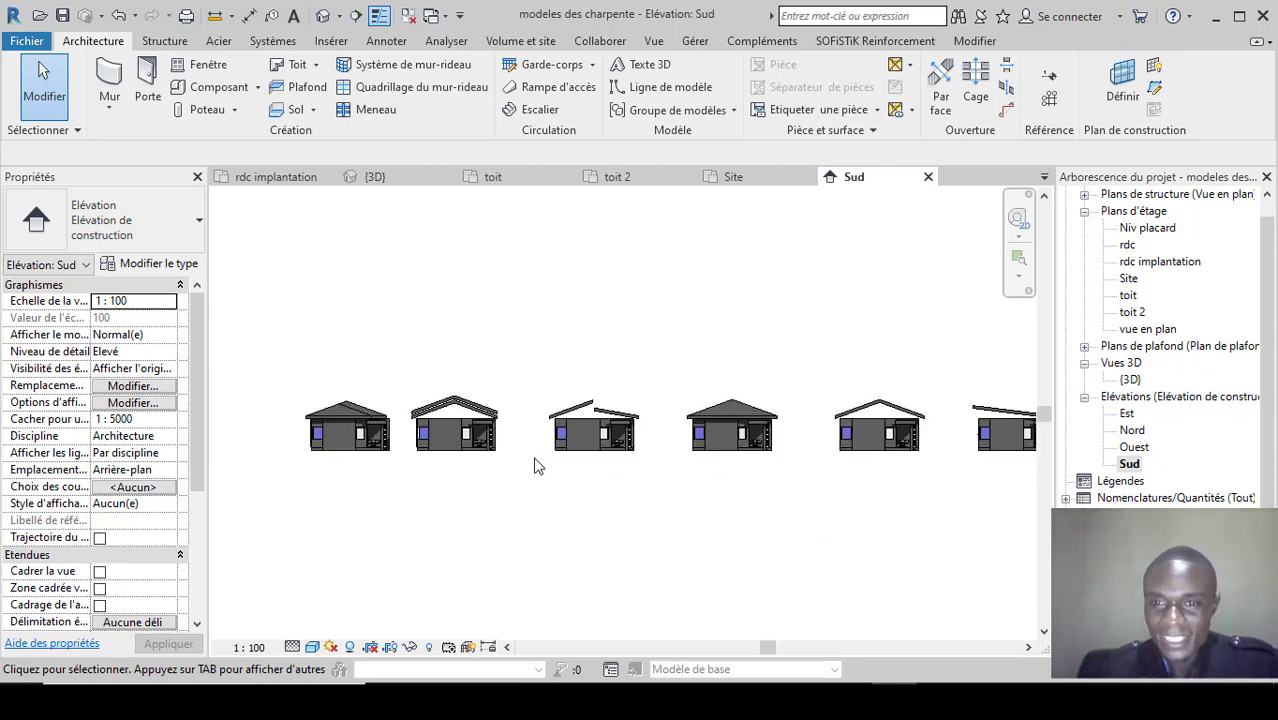
scroll(536, 466, "down", 1)
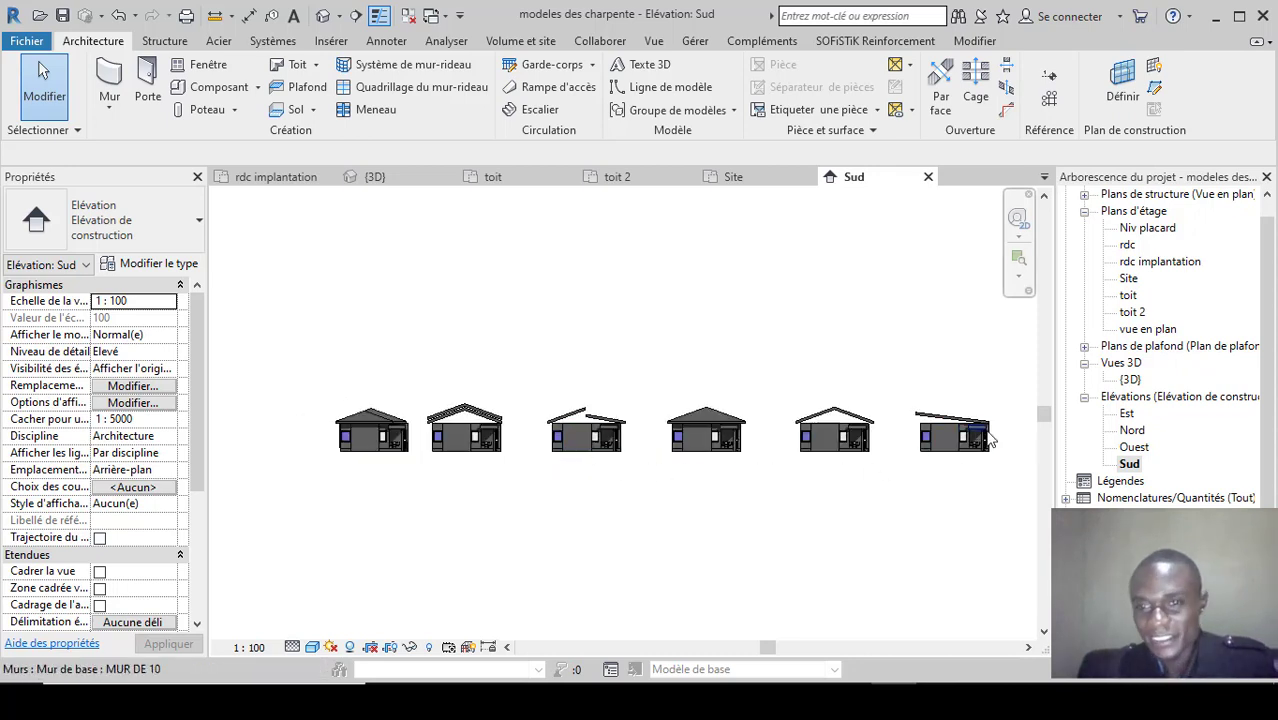
scroll(985, 435, "up", 3)
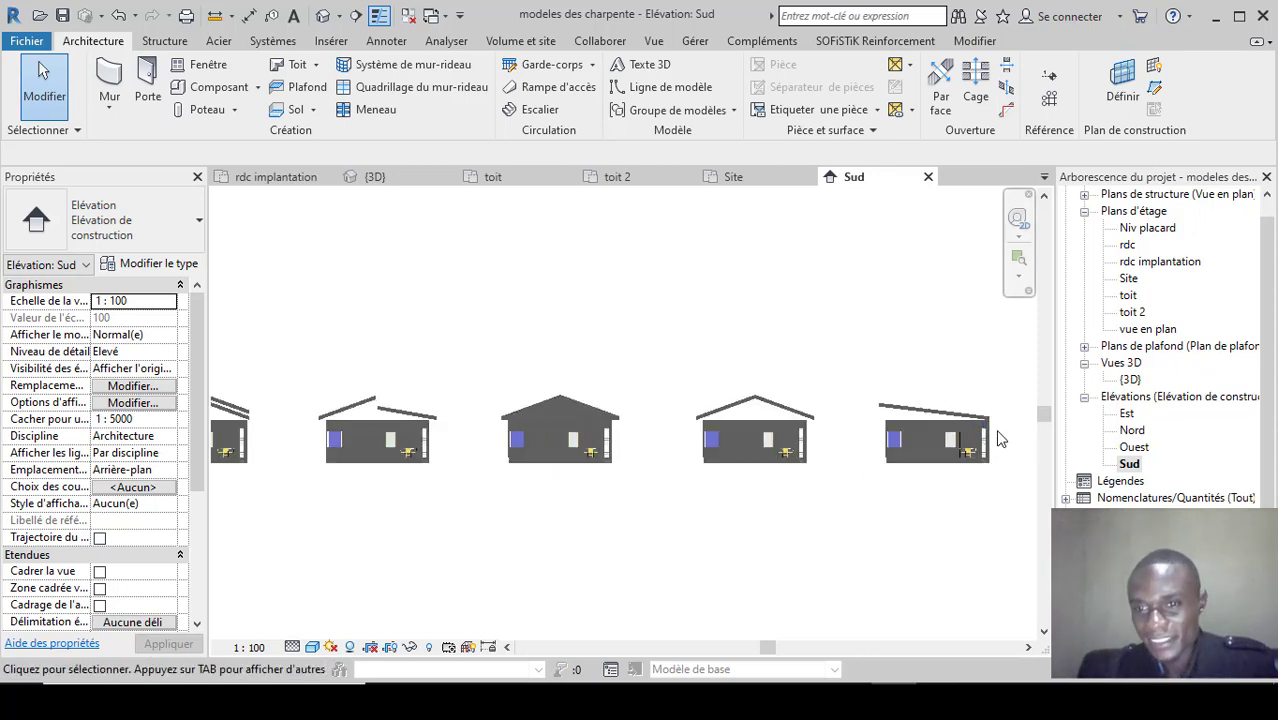
In the 3D view, attach the top of the single-slope house's side wall, under the high eave, to its roof.
left_click(355, 15)
scroll(920, 375, "up", 1)
scroll(920, 375, "up", 5)
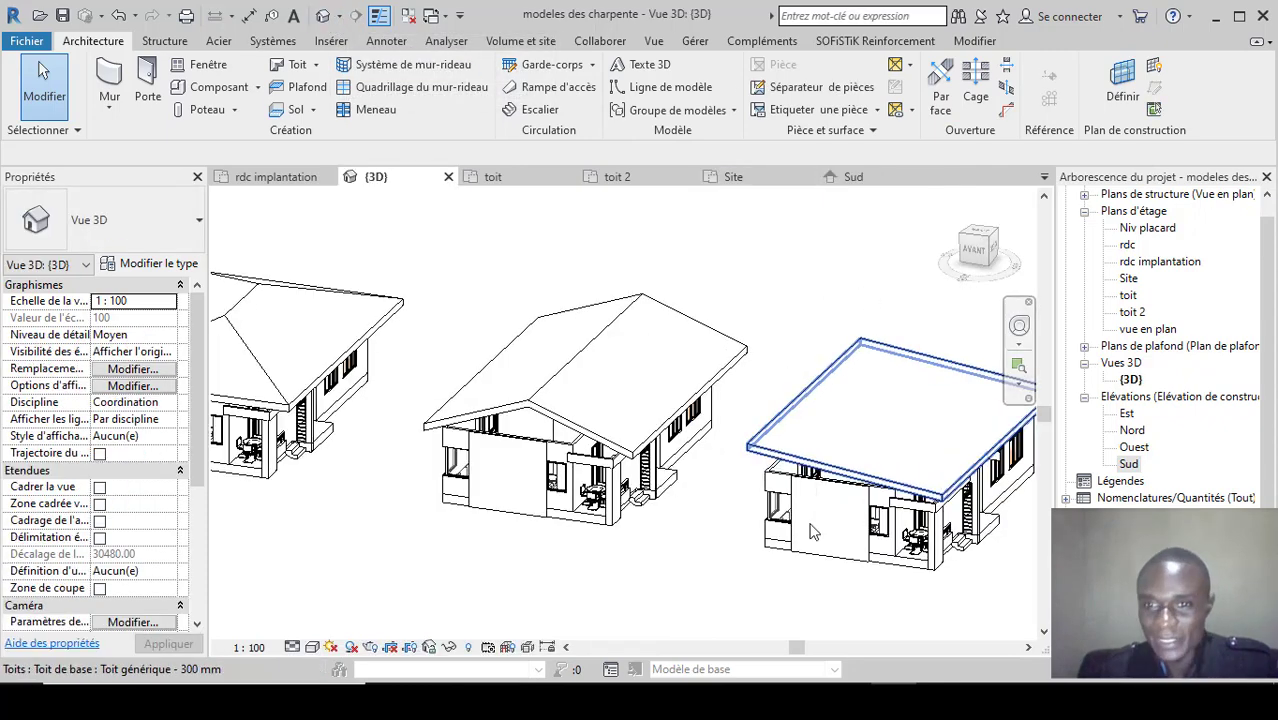
left_click(770, 390)
scroll(770, 390, "down", 5)
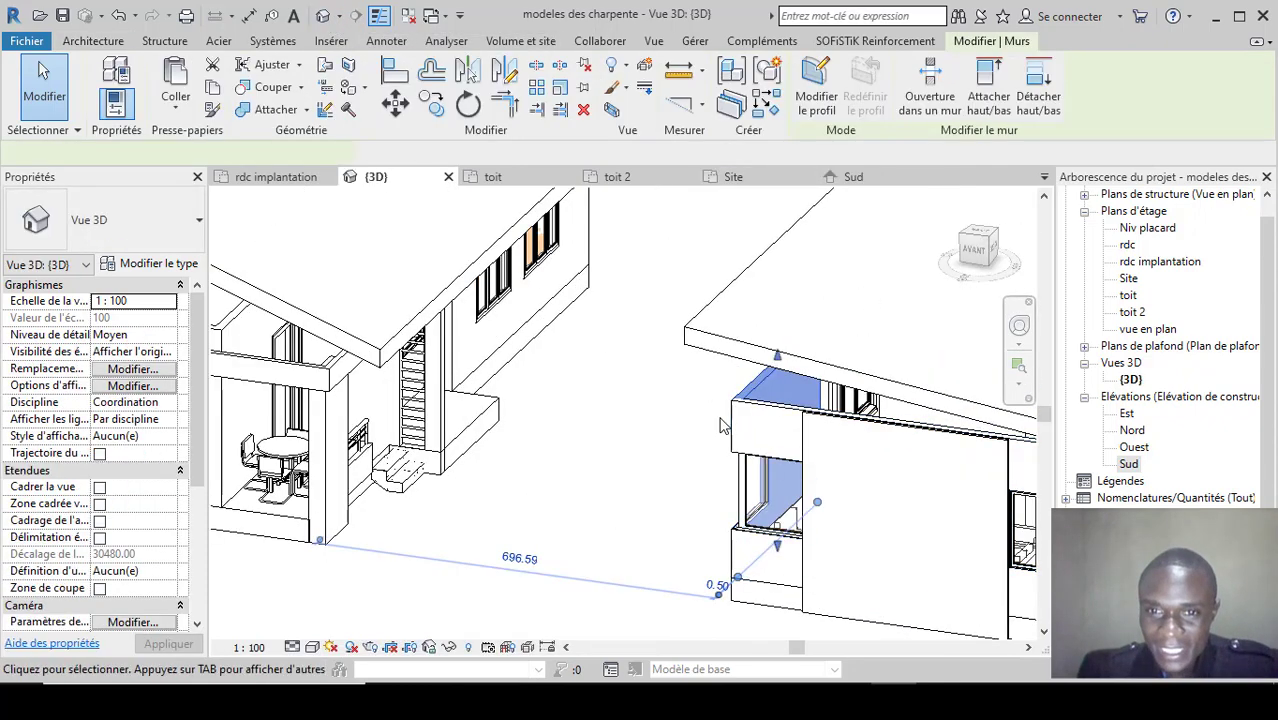
left_click(988, 80)
left_click(842, 346)
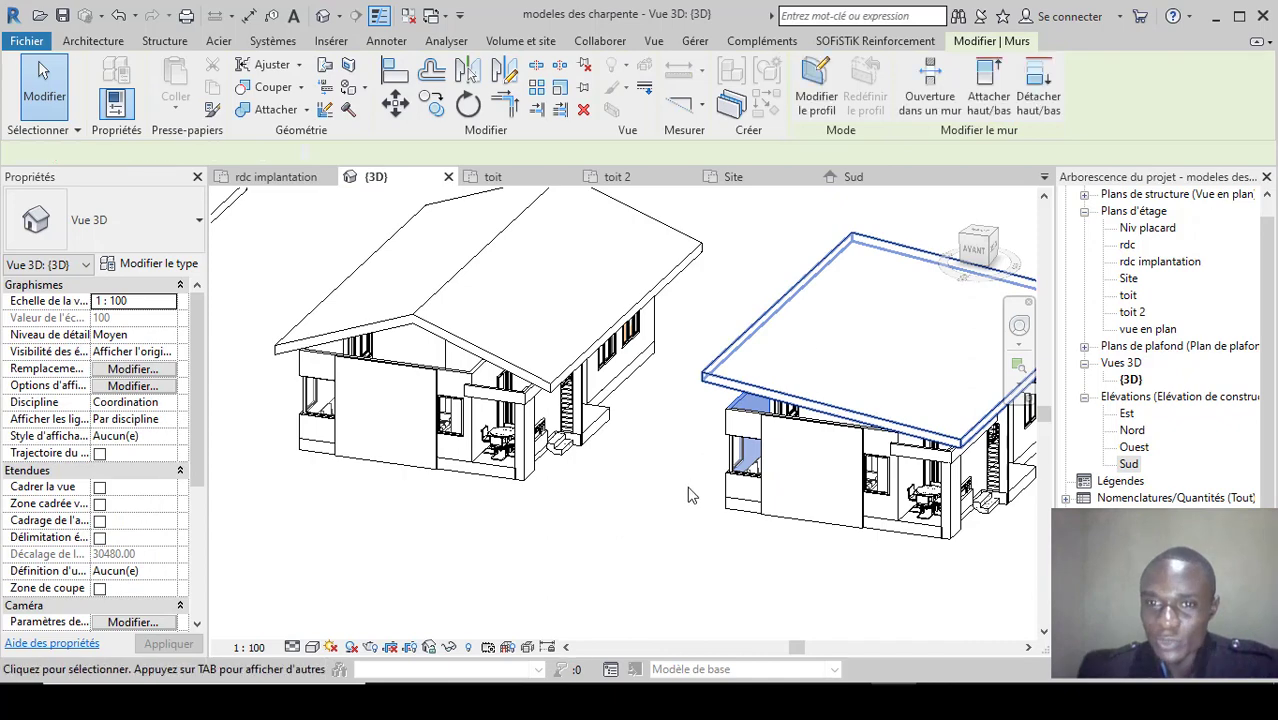
Attach the top of the single-slope house's front wall to the roof above it.
left_click(743, 414)
left_click(988, 85)
left_click(790, 374)
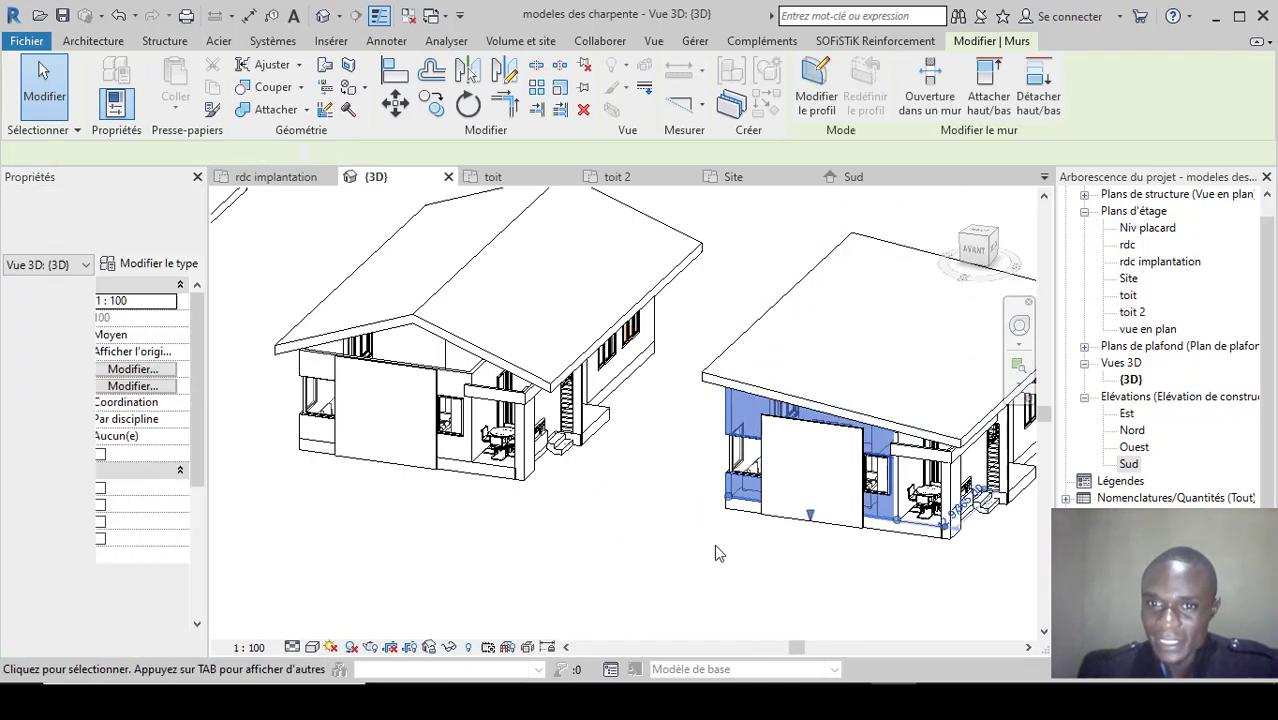
scroll(733, 489, "down", 3)
left_click(849, 553)
scroll(795, 445, "up", 3)
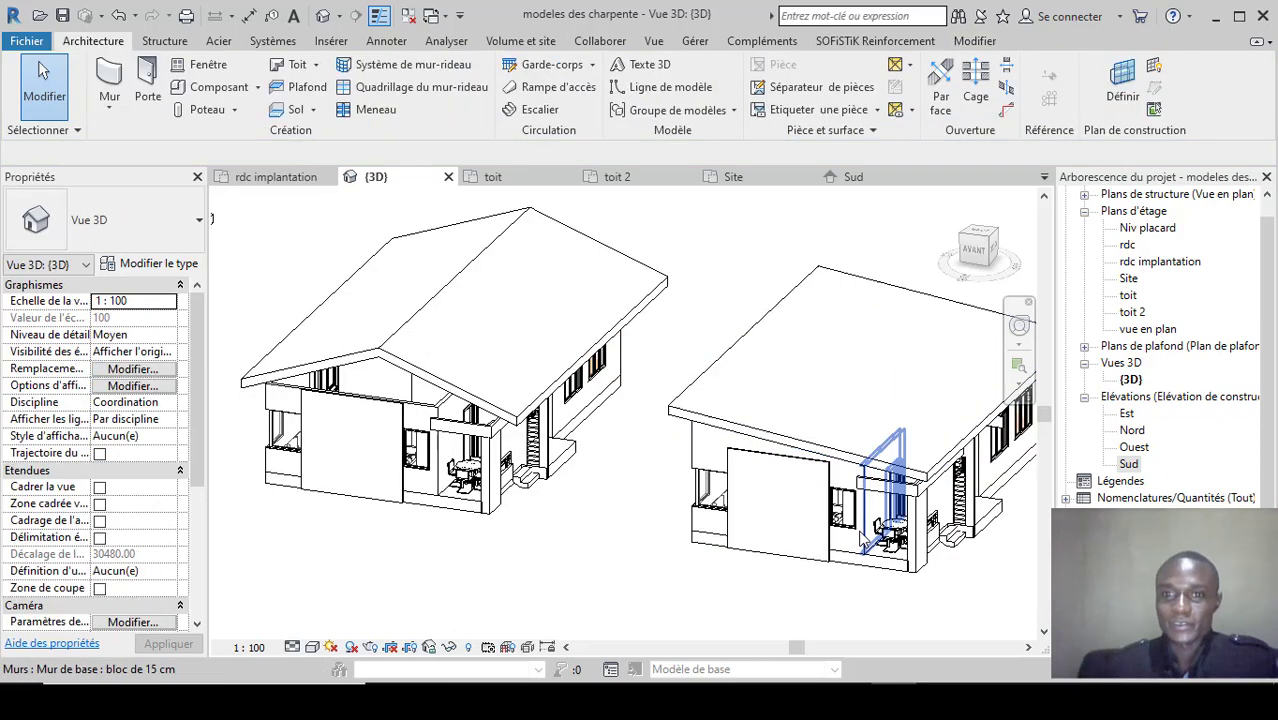
Attach the gable-roofed house's front wall to its roof and try the same with the wall beside its terrace.
scroll(863, 539, "down", 3)
scroll(600, 482, "up", 3)
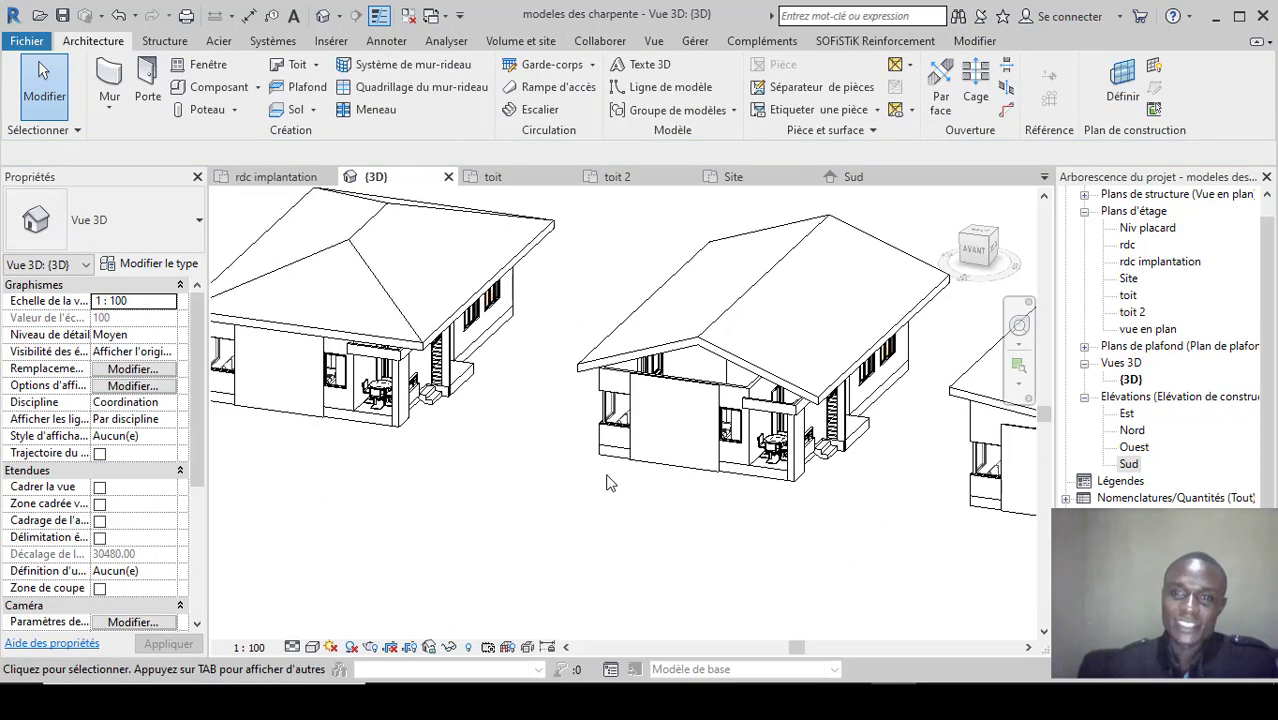
left_click(614, 385)
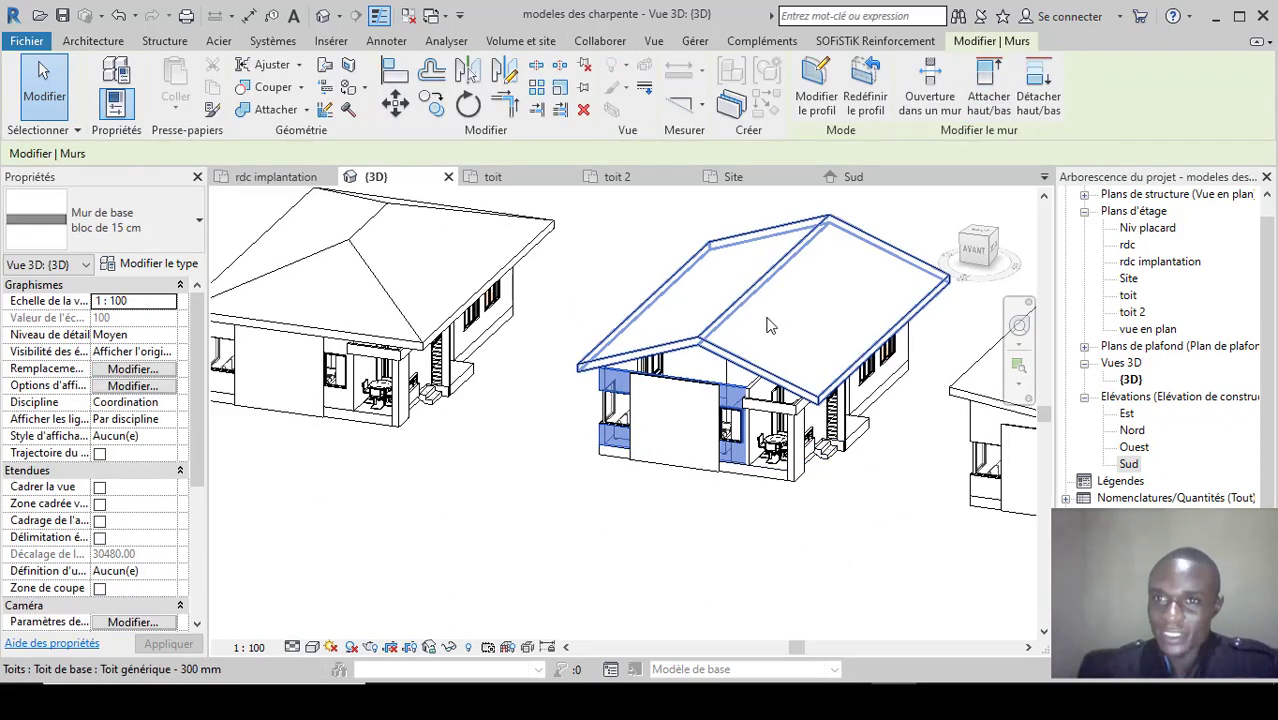
left_click(768, 522)
scroll(768, 522, "down", 3)
scroll(772, 447, "up", 2)
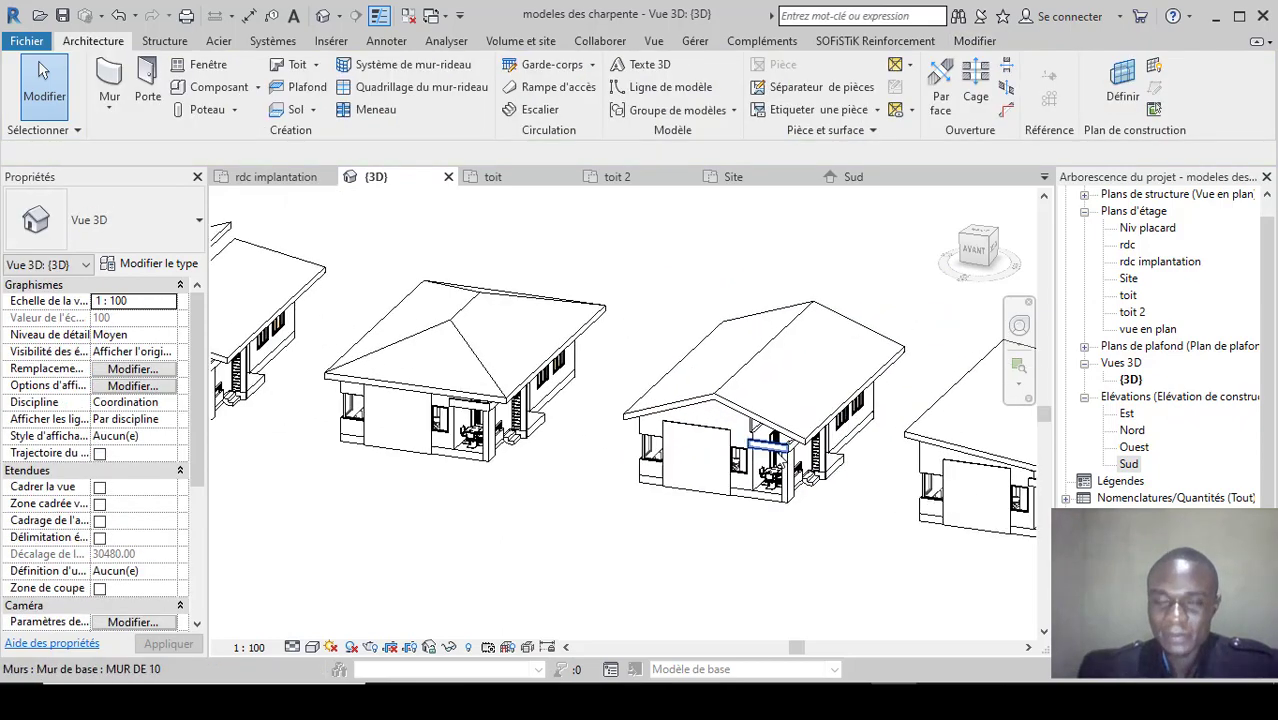
scroll(772, 447, "up", 2)
left_click(757, 455)
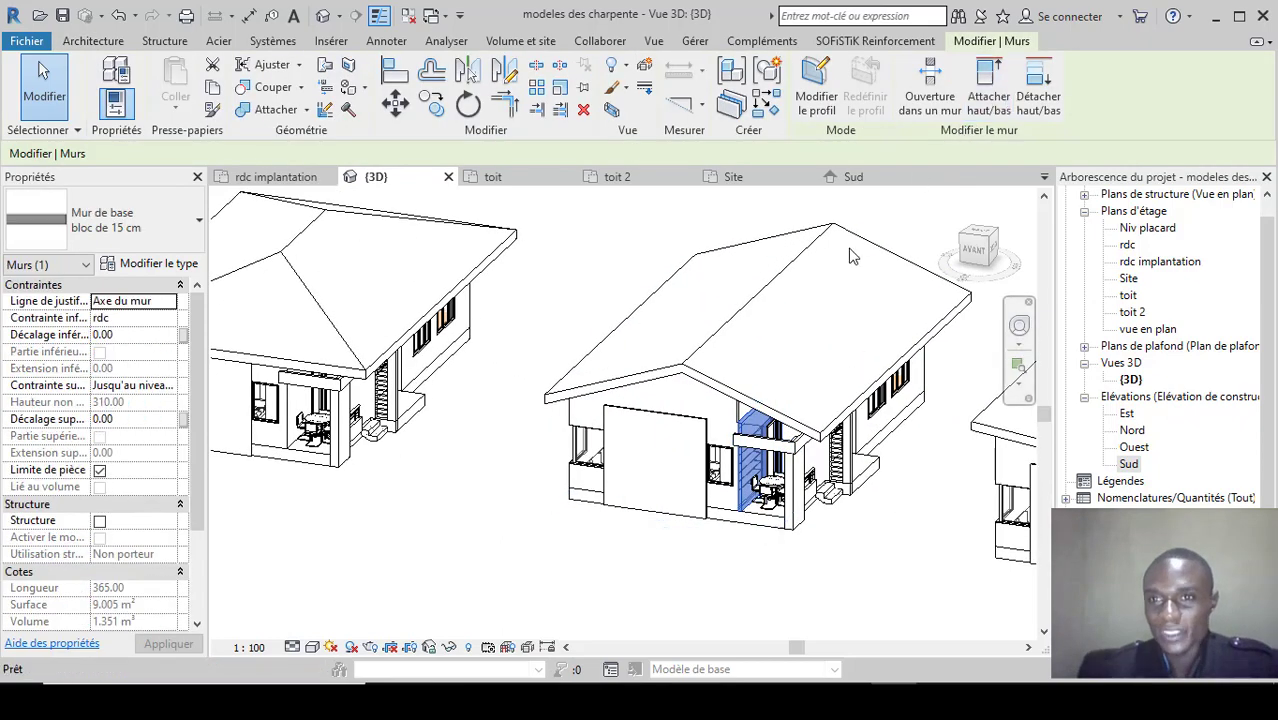
key("Escape")
Attach the front wall of the house with two offset roof slopes to its higher roof.
scroll(828, 307, "down", 3)
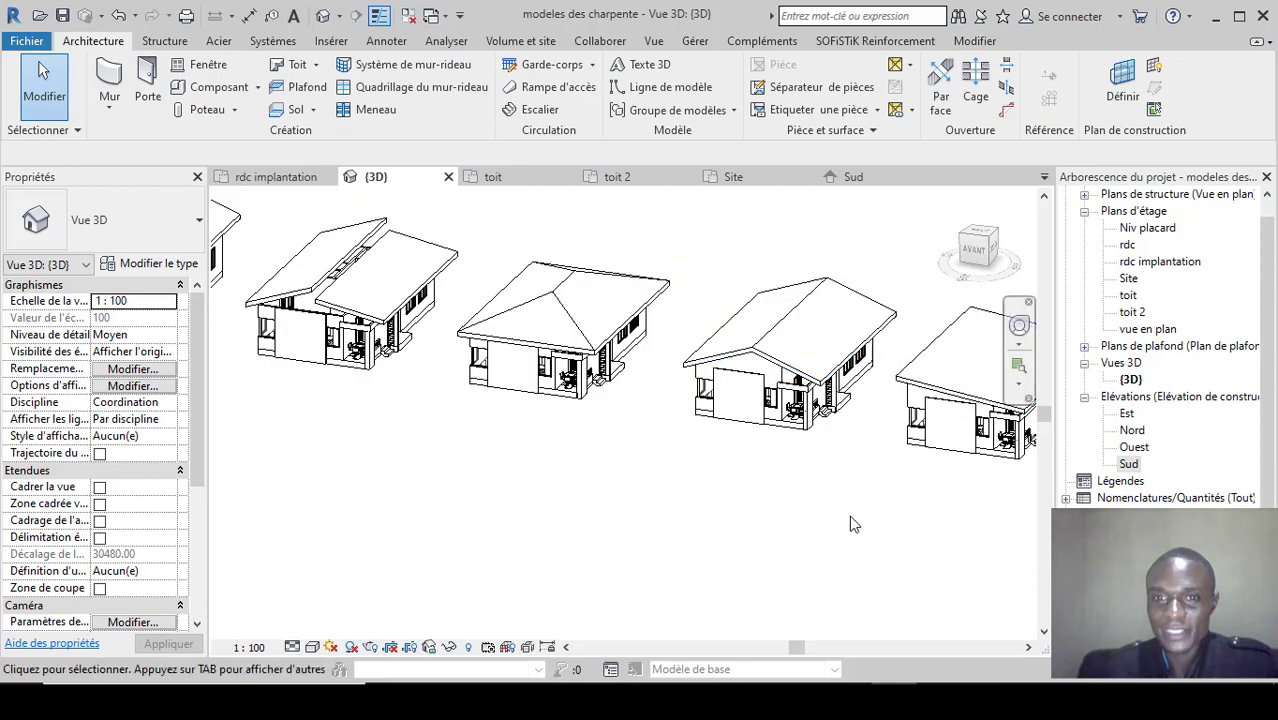
scroll(819, 522, "down", 2)
scroll(428, 365, "up", 4)
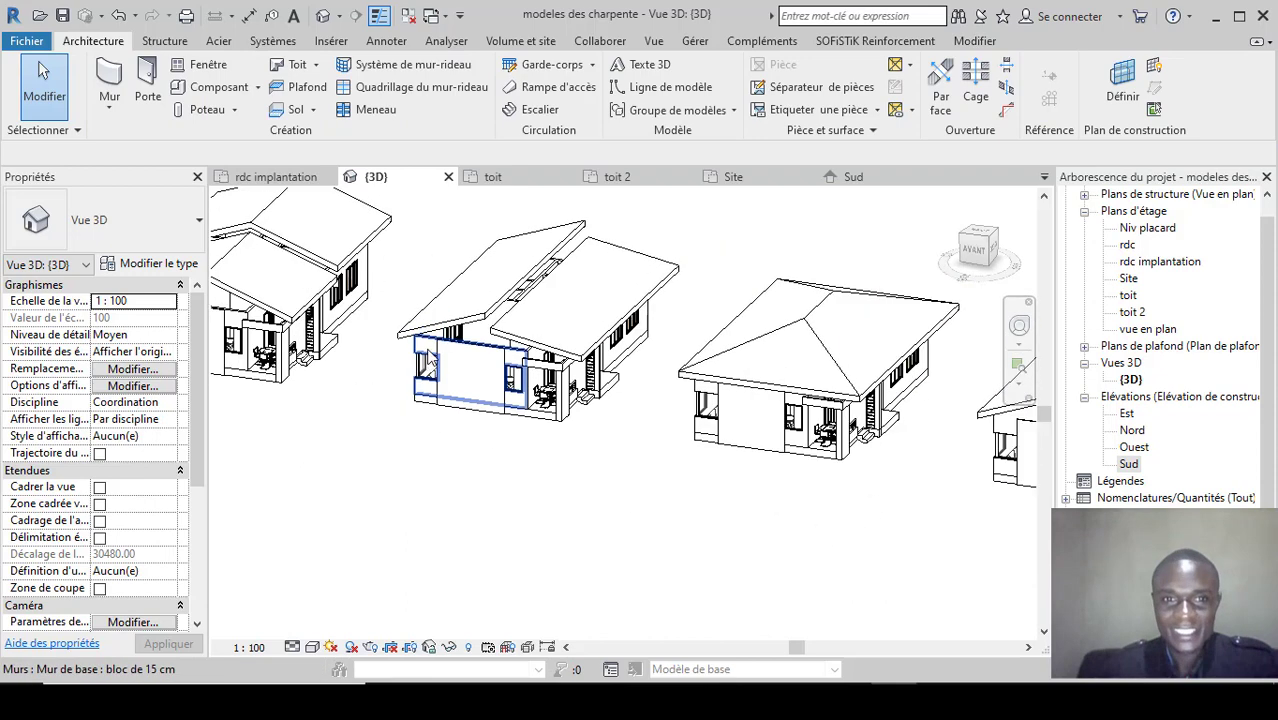
left_click(617, 311)
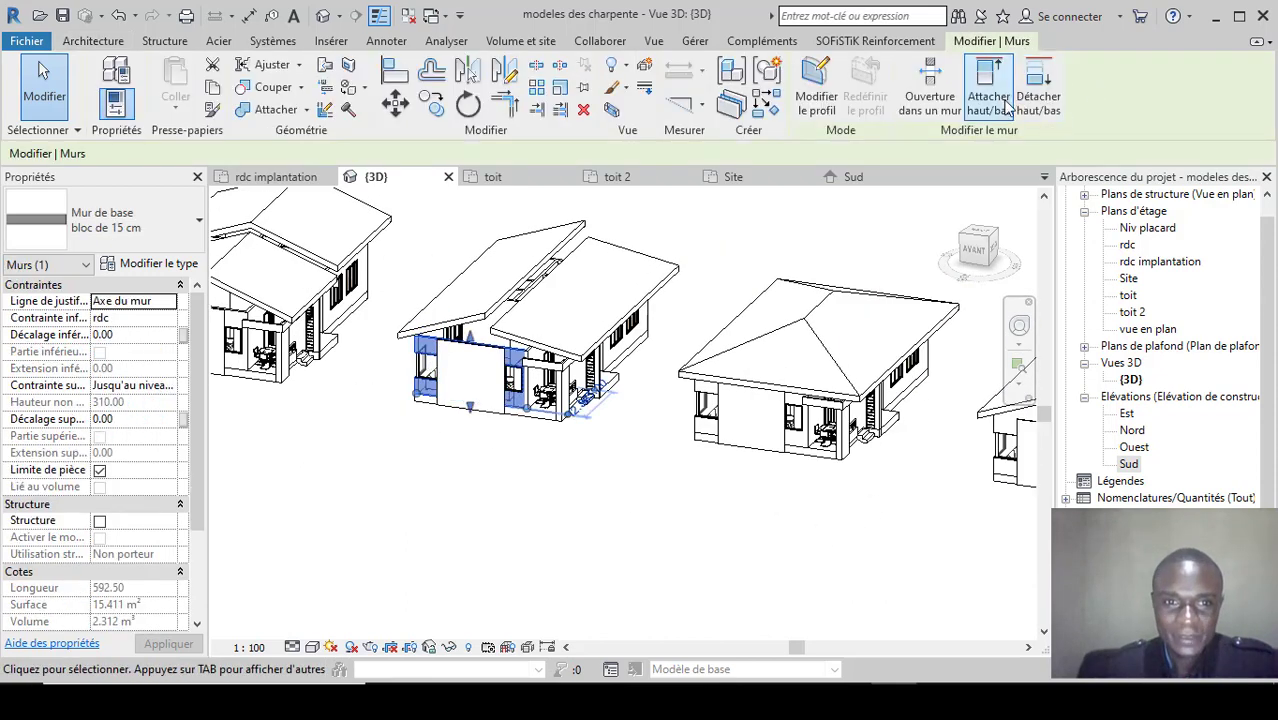
left_click(493, 308)
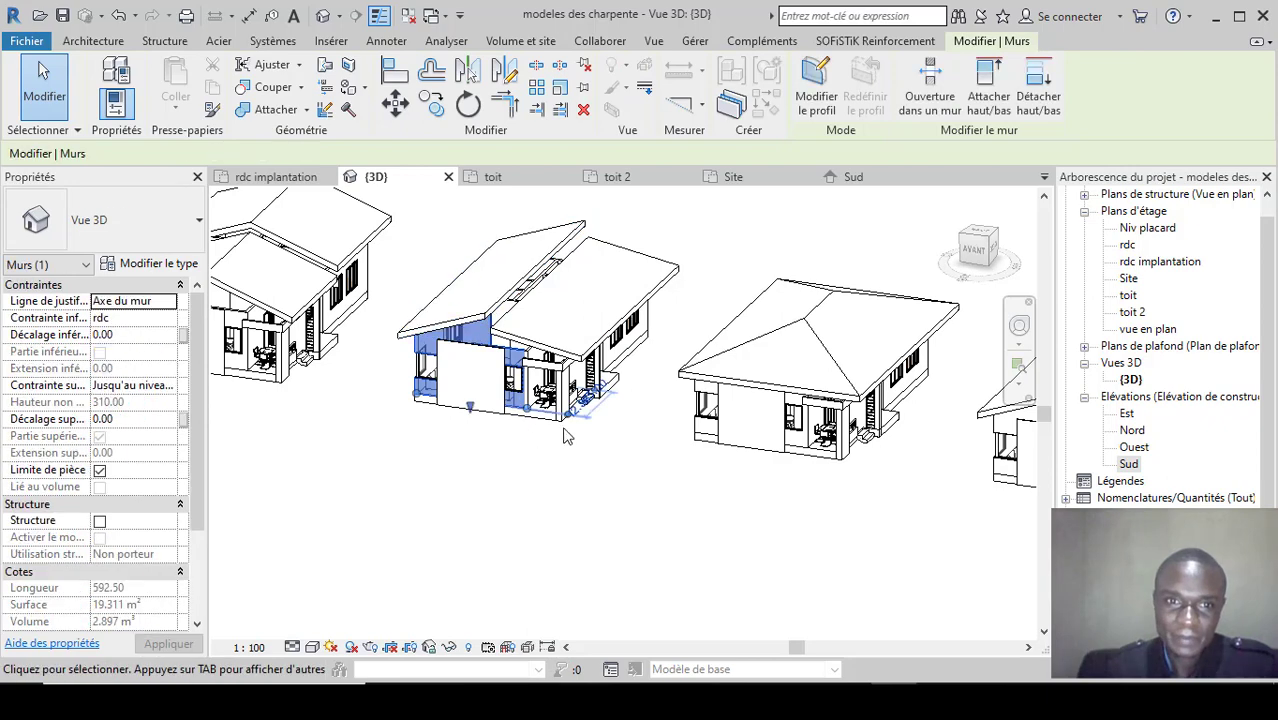
Attach the same front wall to the lower of the two offset roofs as well.
left_click(590, 330)
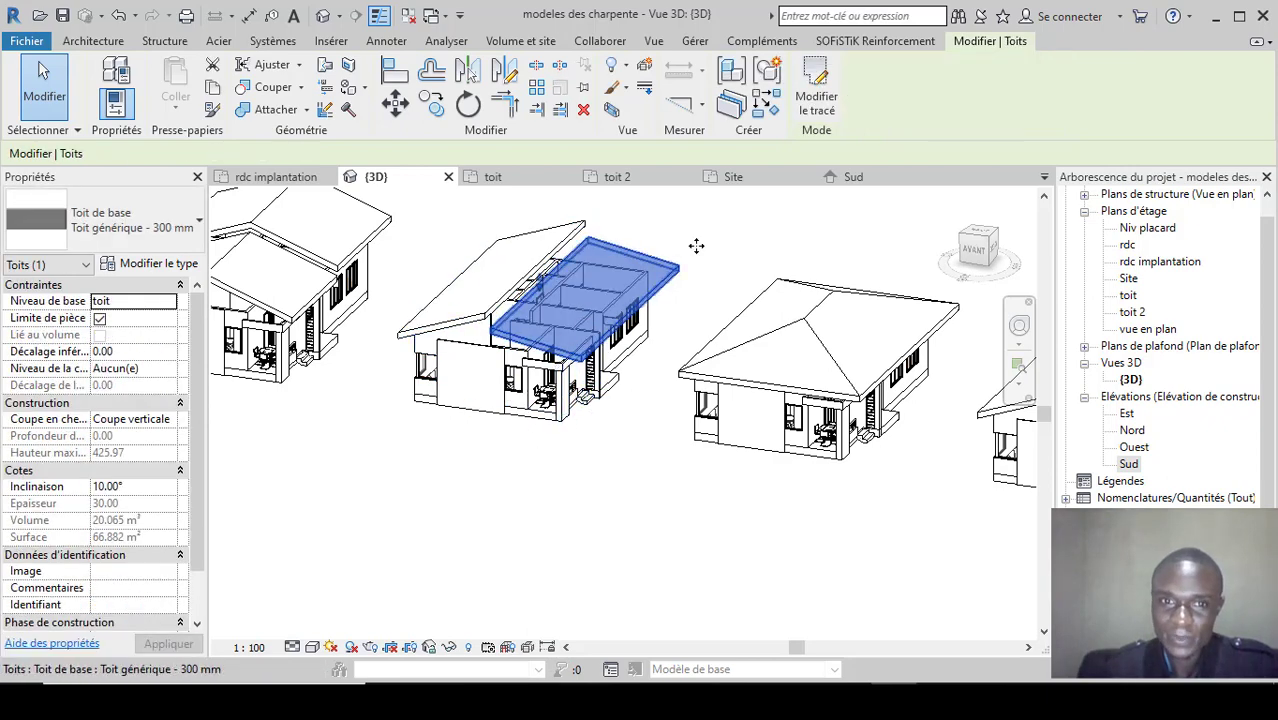
key("Escape")
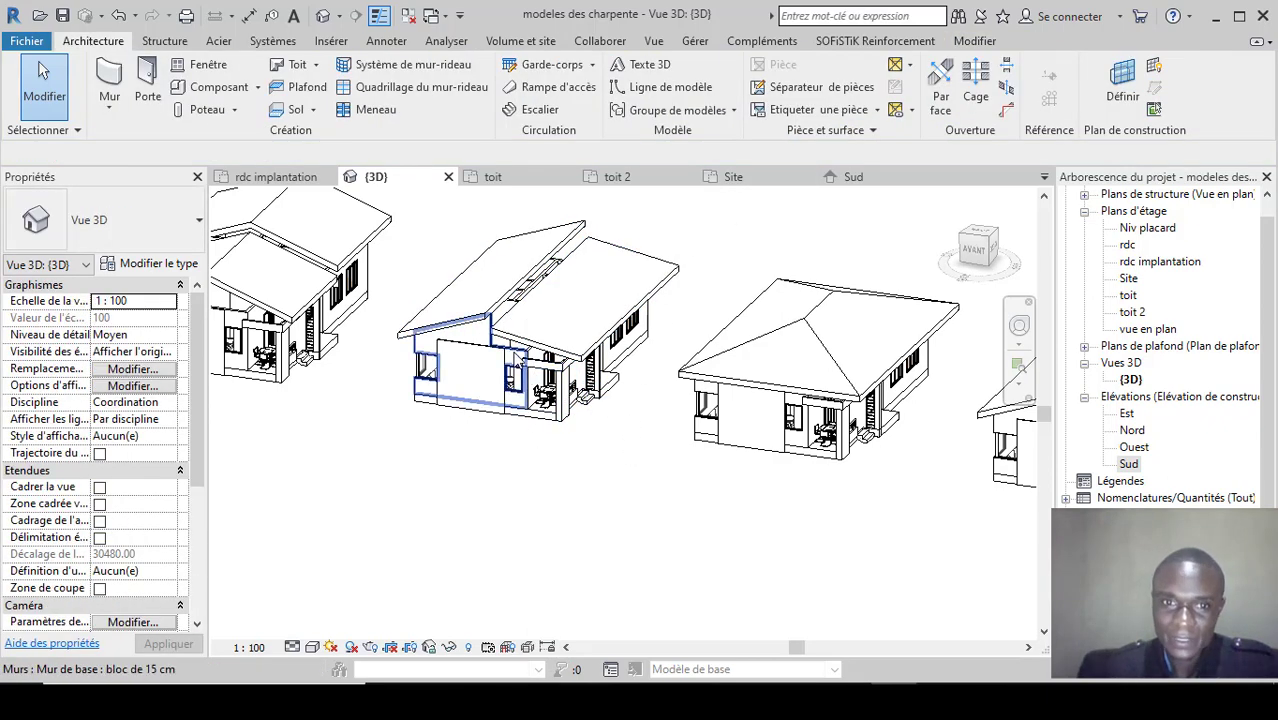
left_click(519, 360)
left_click(985, 92)
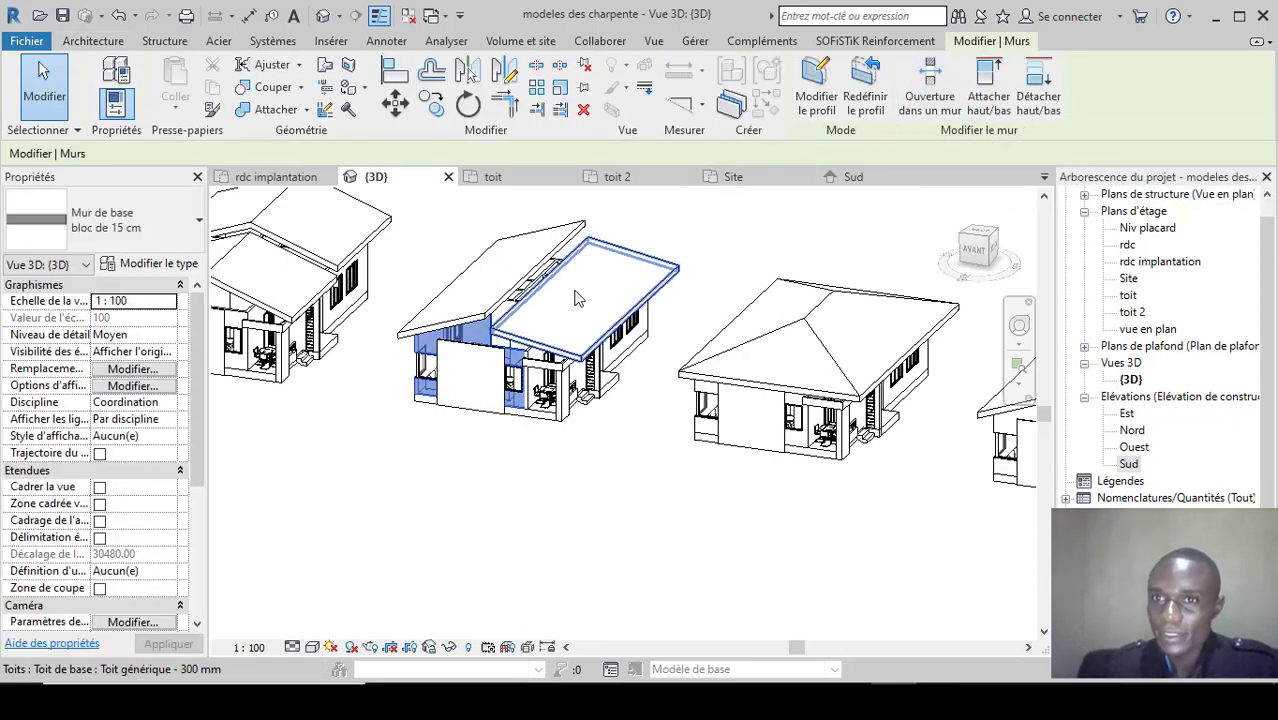
left_click(593, 479)
scroll(584, 308, "down", 4)
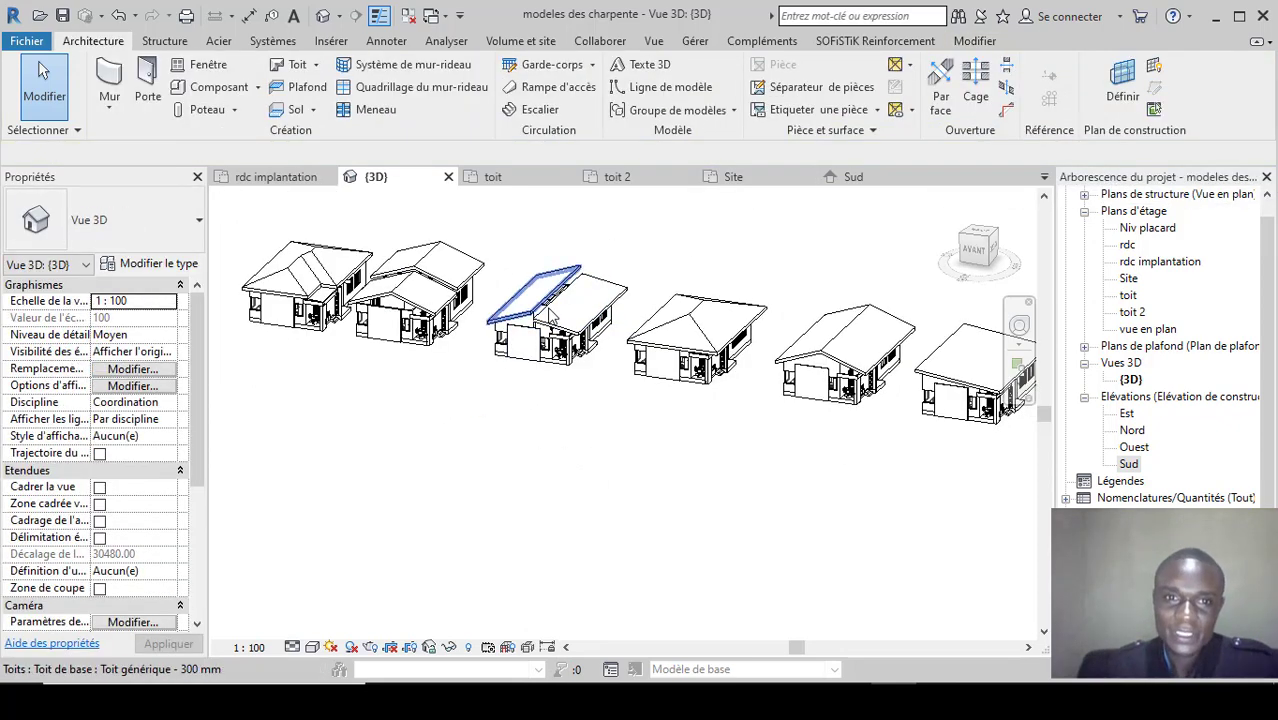
Reopen the Sud elevation and examine how the front walls of the six houses meet their roofs.
scroll(570, 302, "up", 1)
double_click(1128, 464)
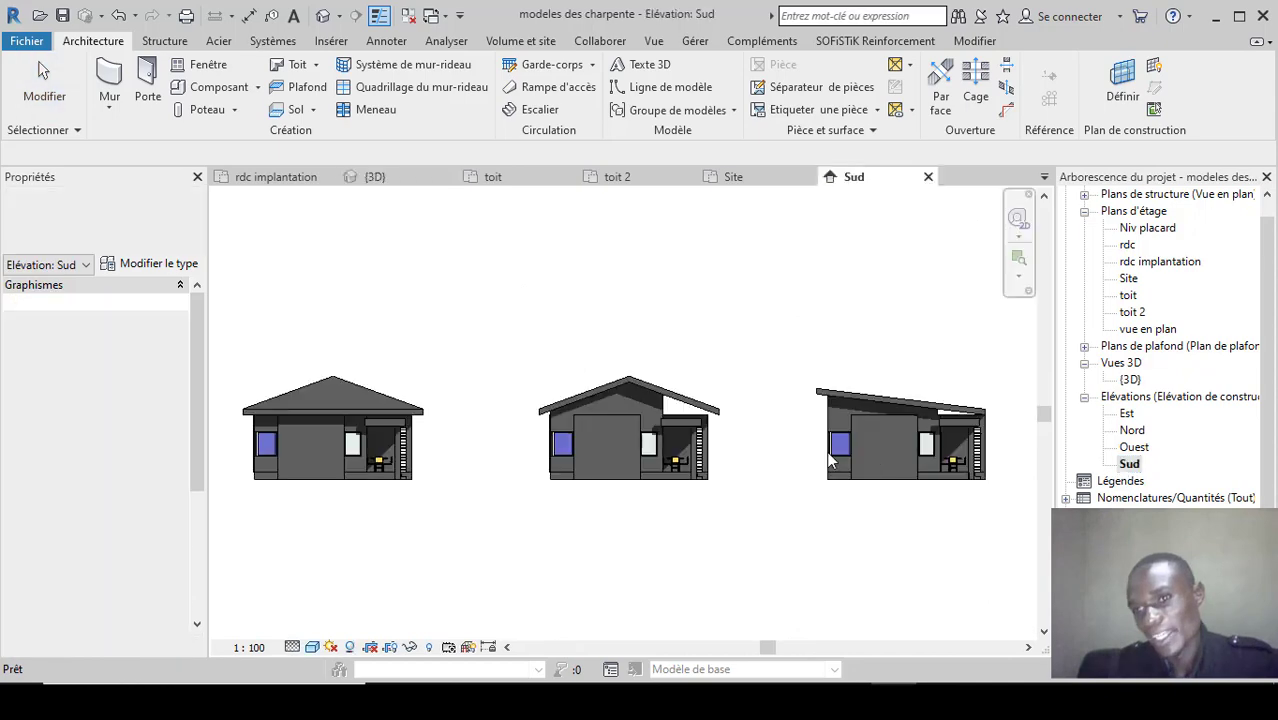
scroll(792, 428, "down", 1)
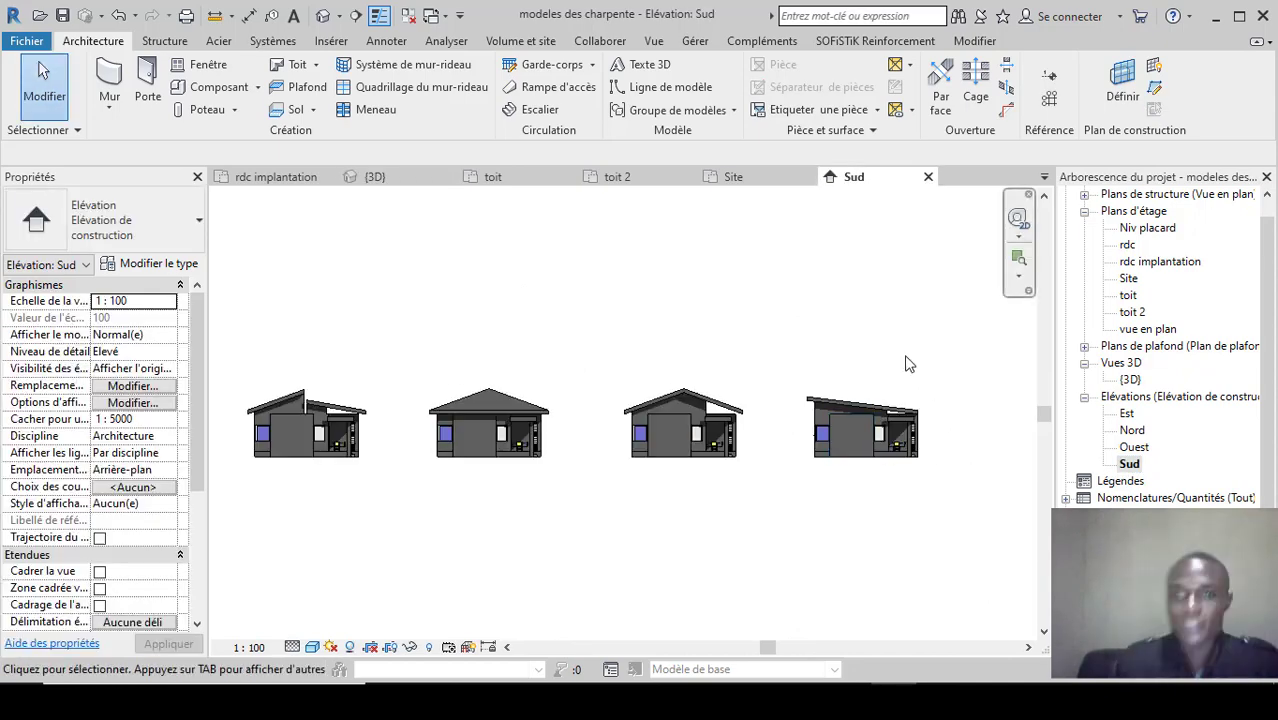
scroll(909, 490, "down", 1)
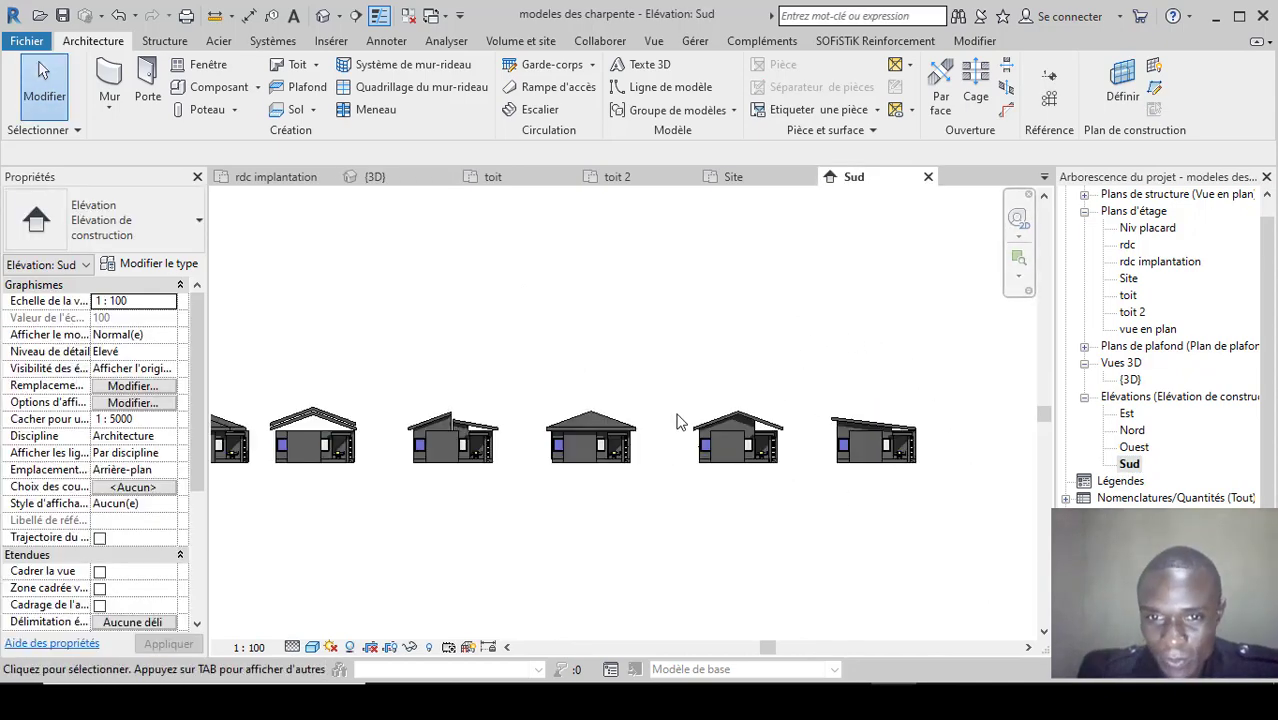
scroll(857, 450, "down", 1)
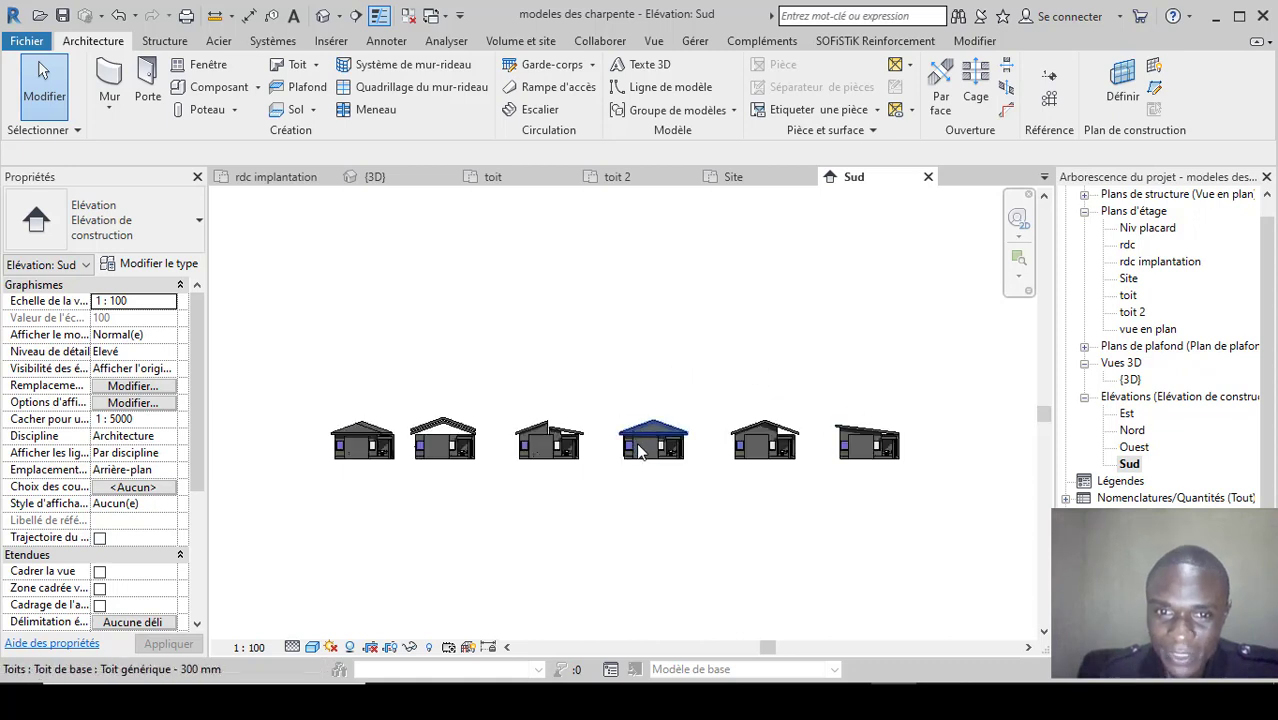
scroll(642, 450, "up", 1)
scroll(490, 410, "up", 2)
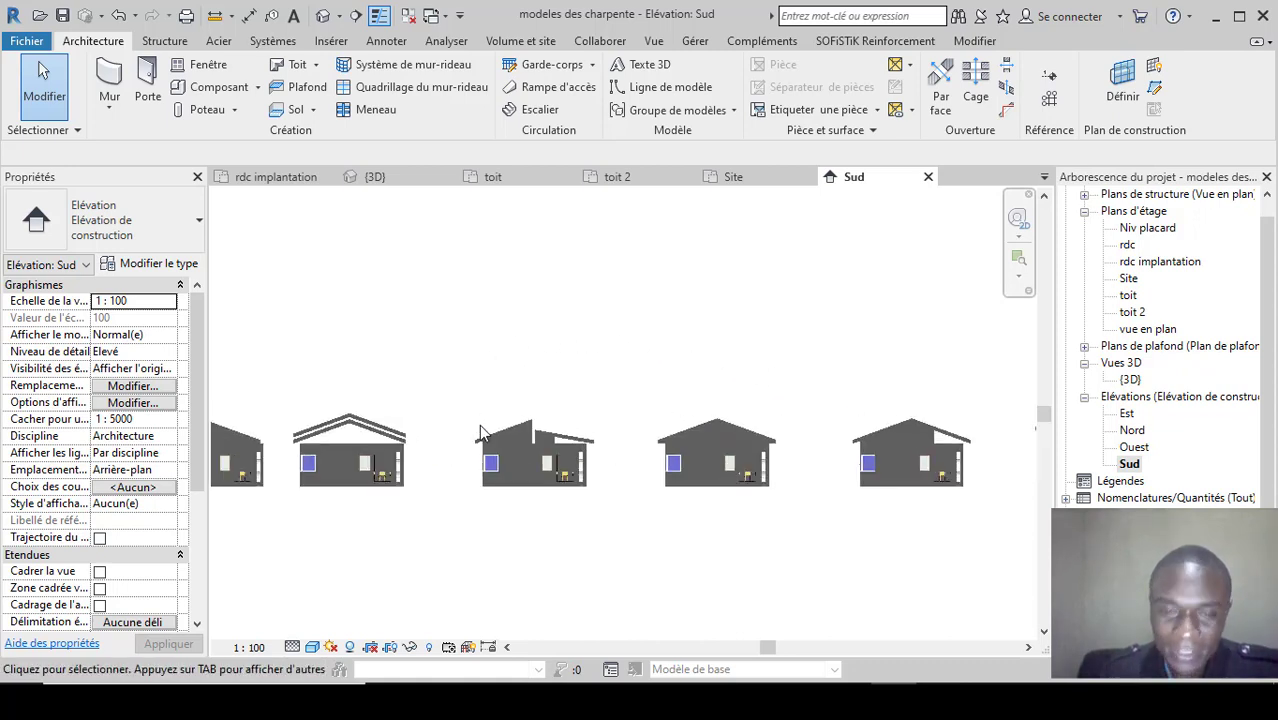
scroll(731, 390, "down", 2)
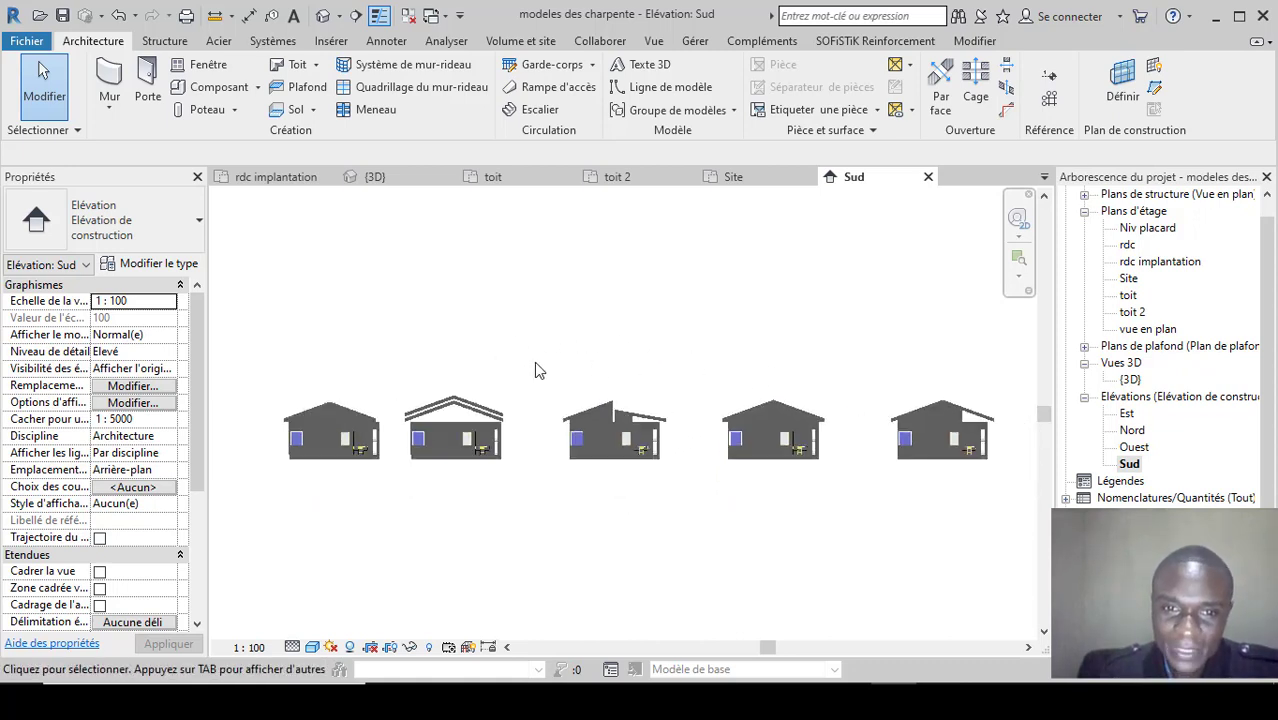
scroll(422, 380, "up", 1)
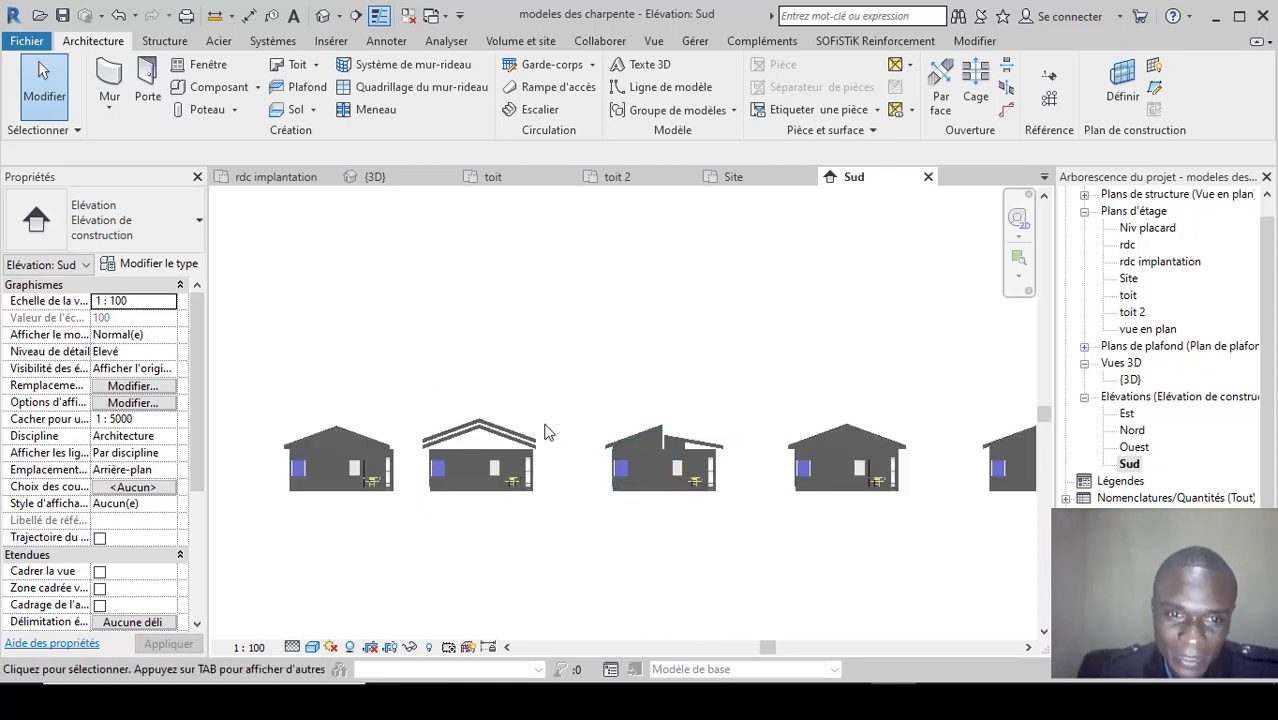
Inspect the wall-to-roof gaps on the leftmost houses, then view all six houses together in the Sud elevation.
scroll(334, 420, "up", 2)
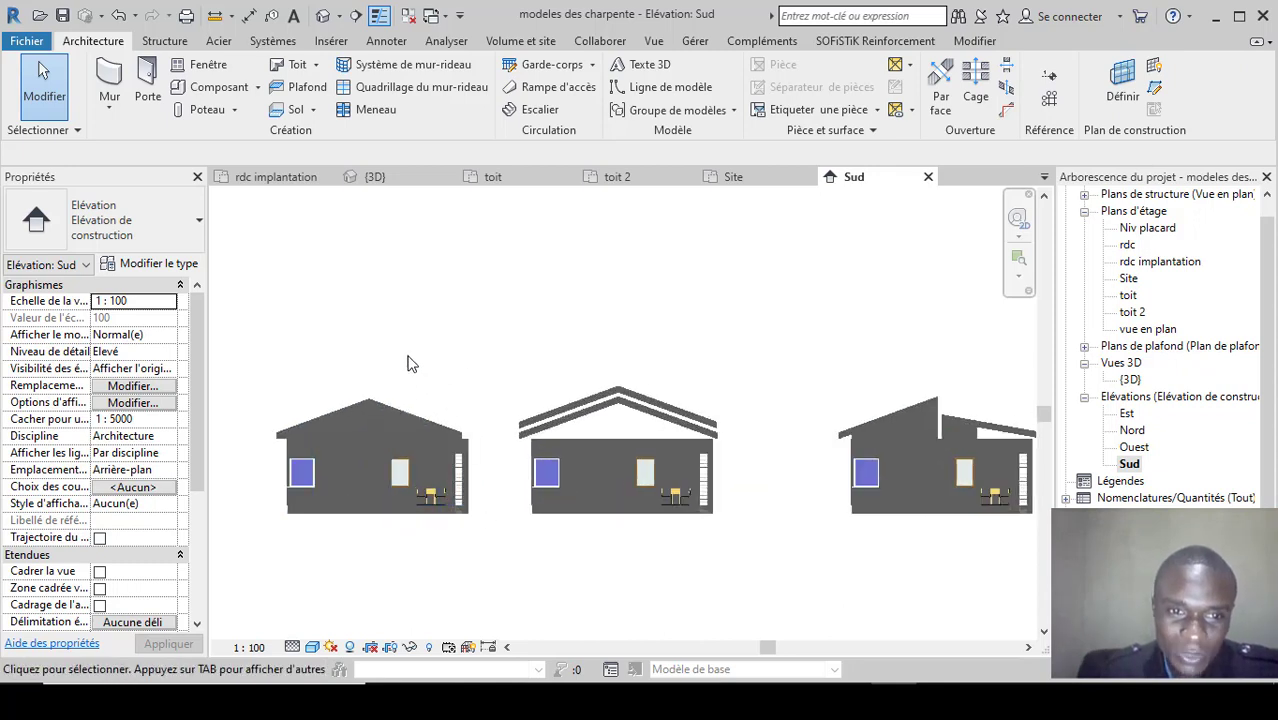
scroll(400, 335, "down", 2)
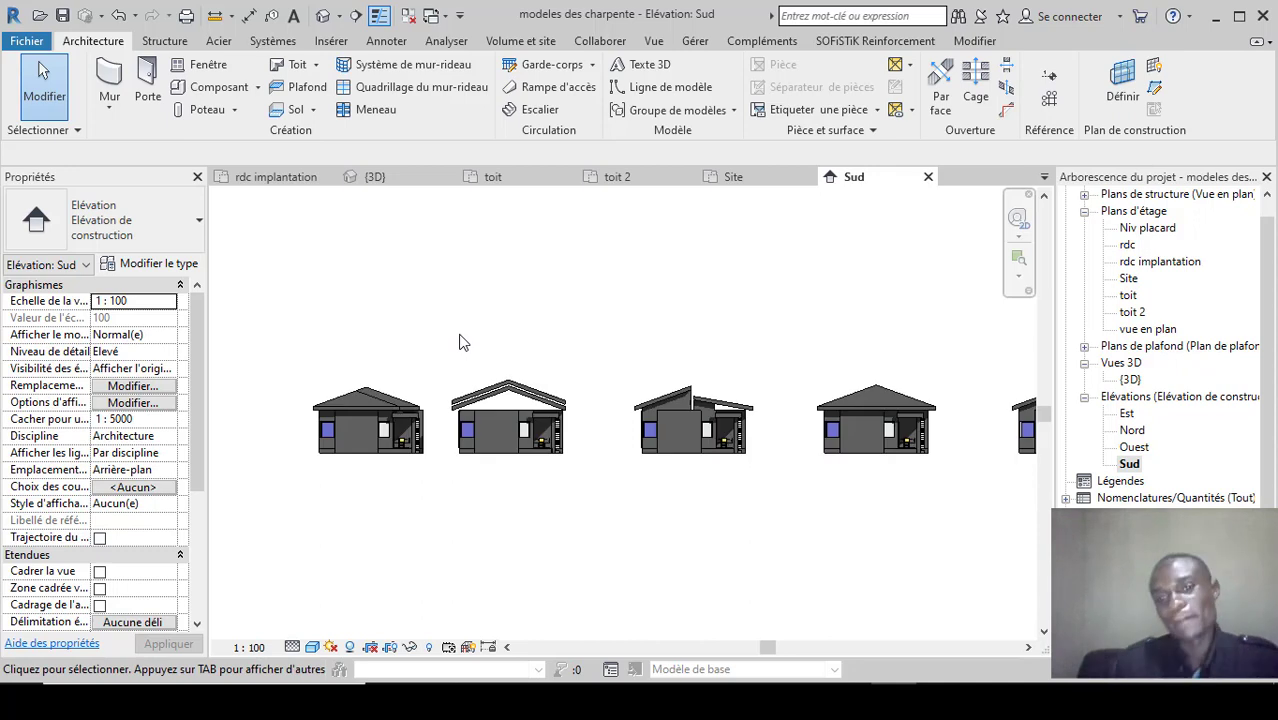
scroll(458, 342, "down", 3)
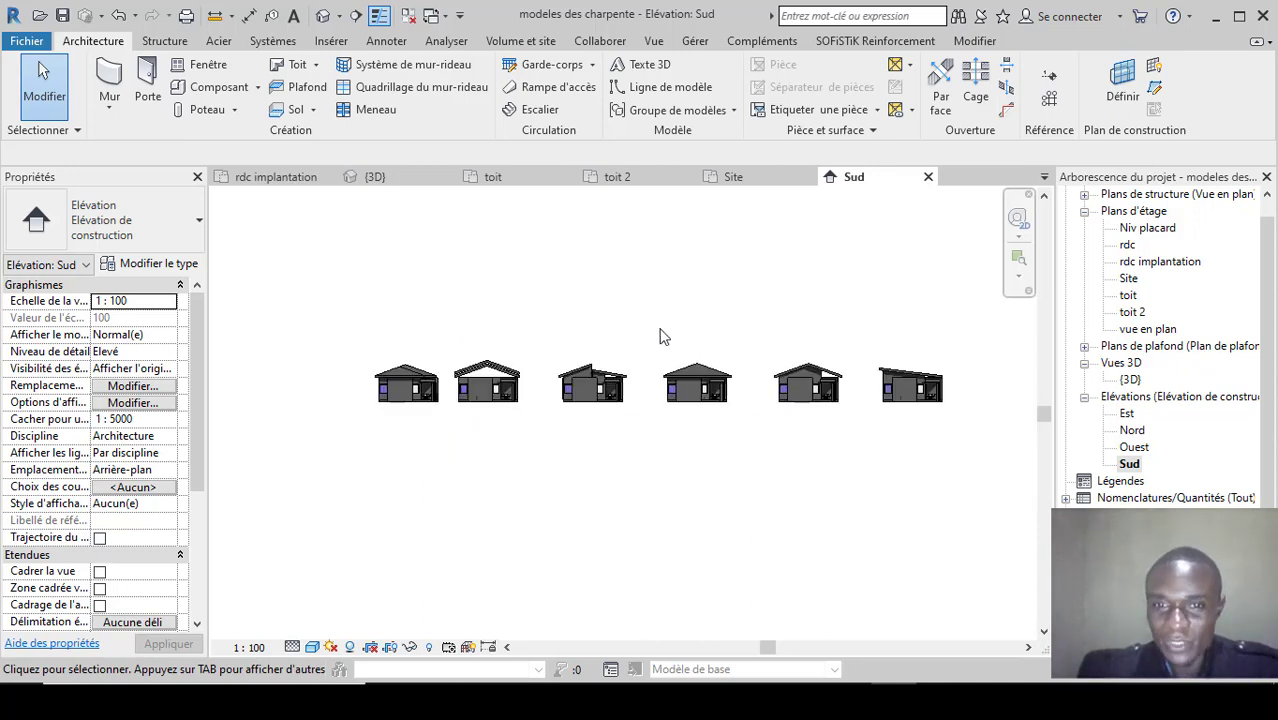
Return to the default 3D view and examine the six different roof shapes and the front walls beneath them.
left_click(323, 16)
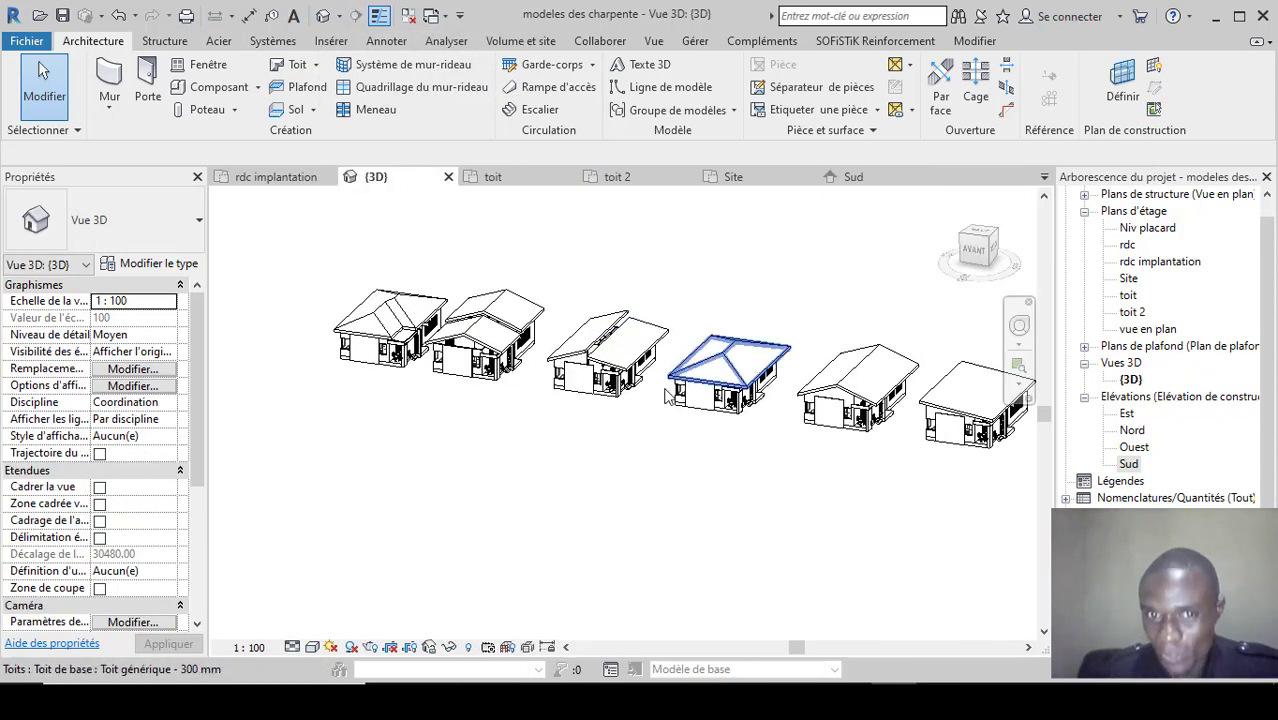
scroll(612, 420, "down", 2)
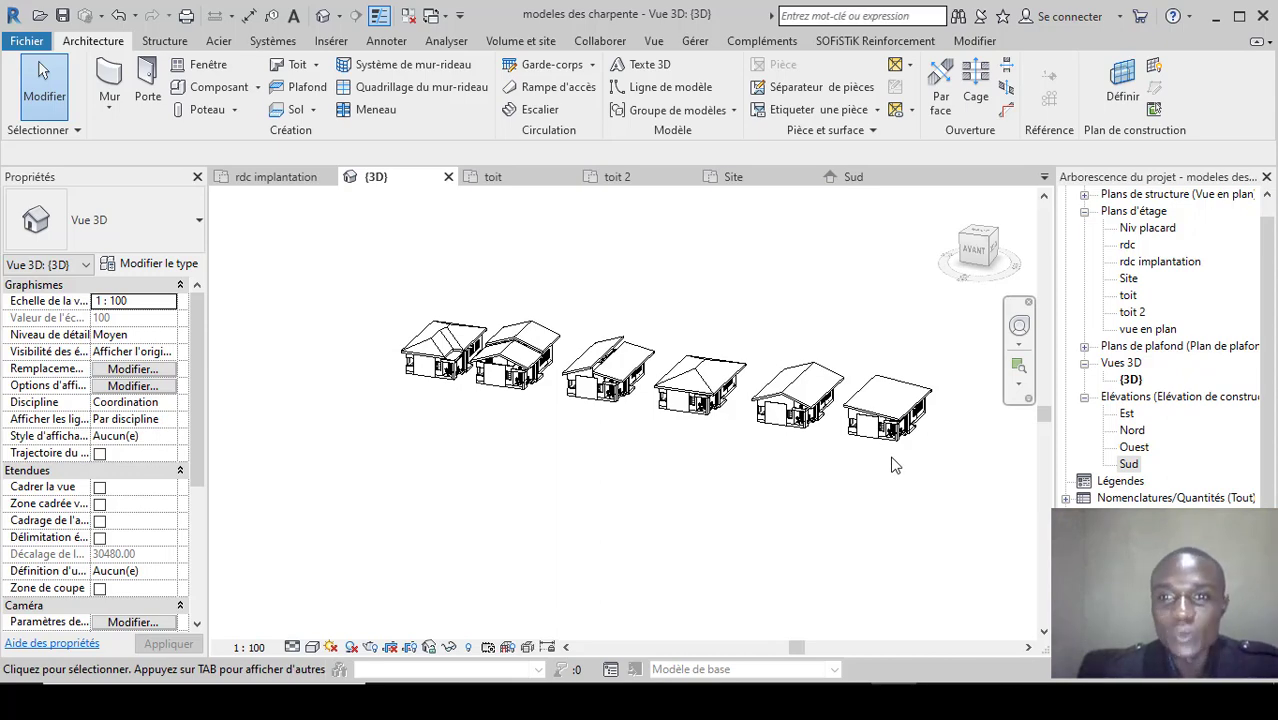
scroll(895, 457, "up", 4)
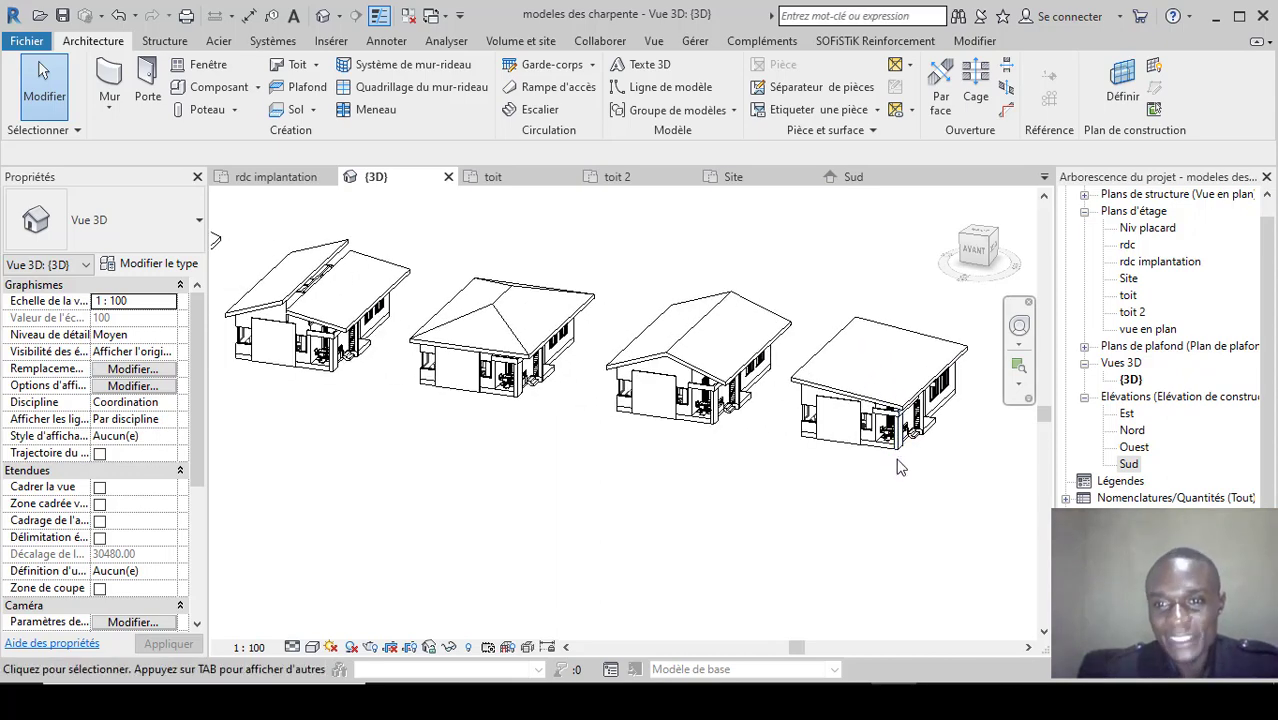
scroll(898, 467, "down", 1)
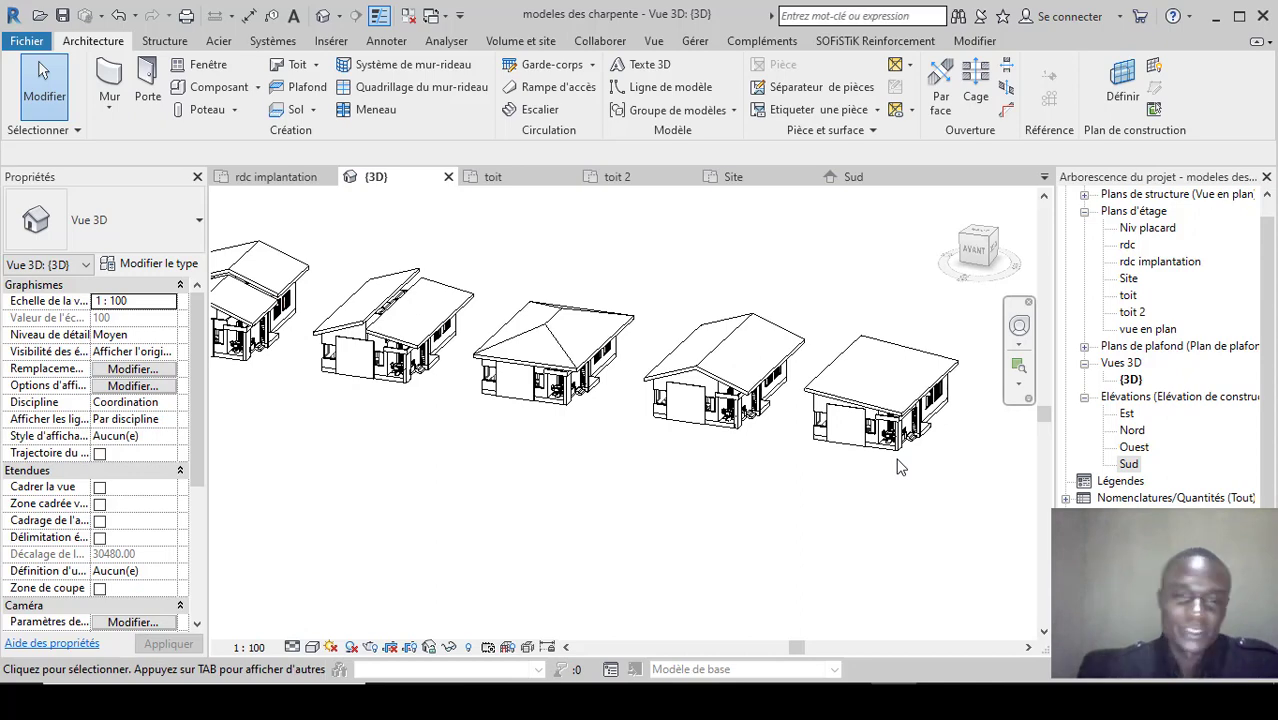
scroll(898, 467, "down", 1)
scroll(898, 467, "down", 1)
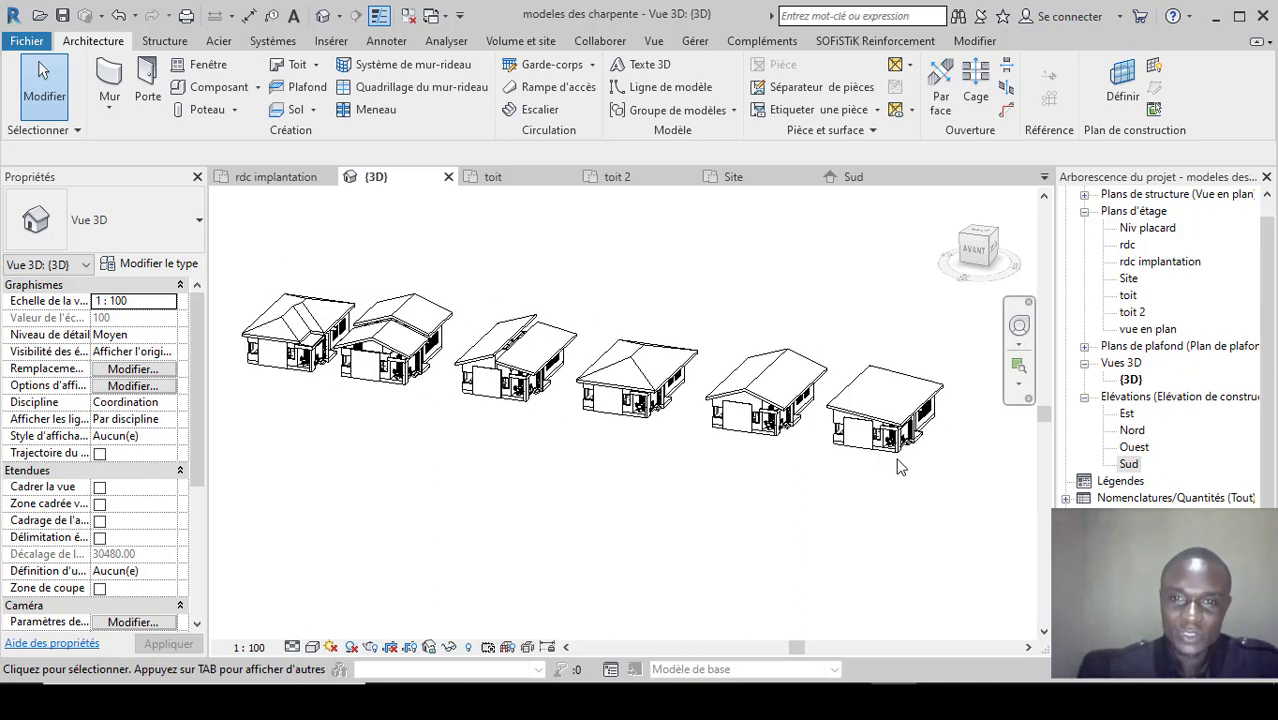
scroll(366, 365, "up", 2)
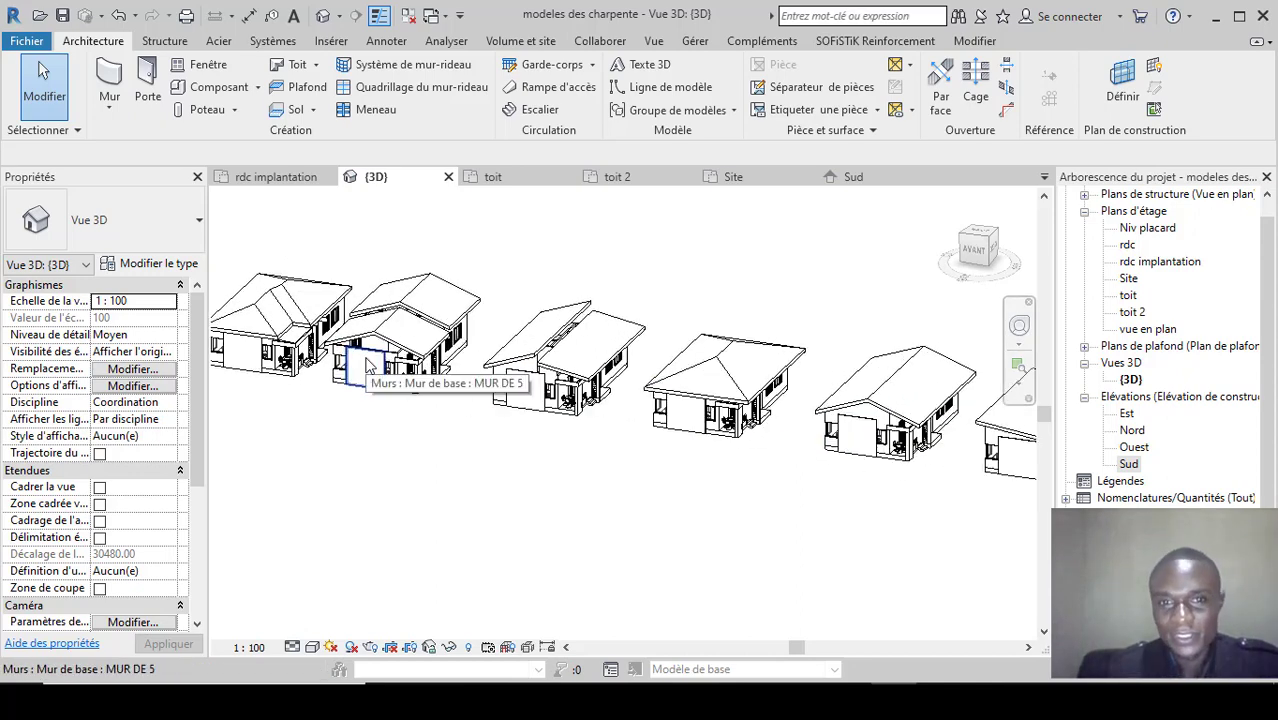
scroll(366, 365, "up", 1)
scroll(378, 381, "down", 2)
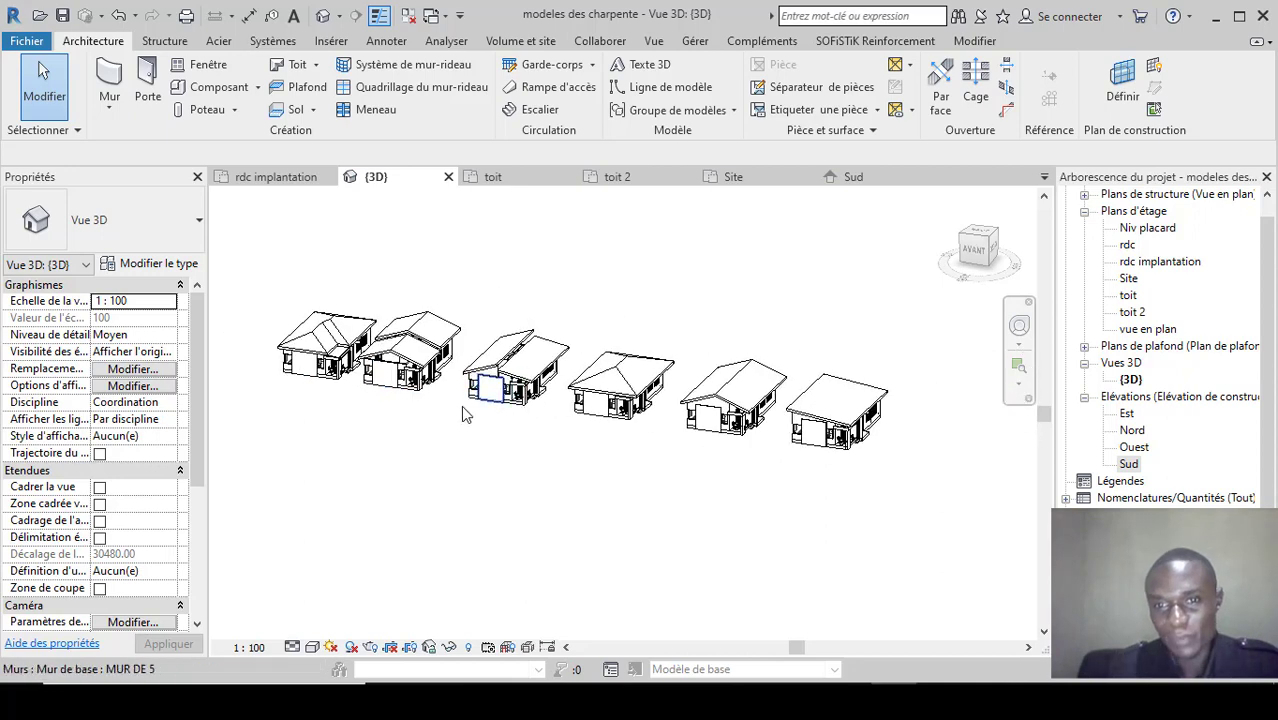
scroll(342, 470, "up", 2)
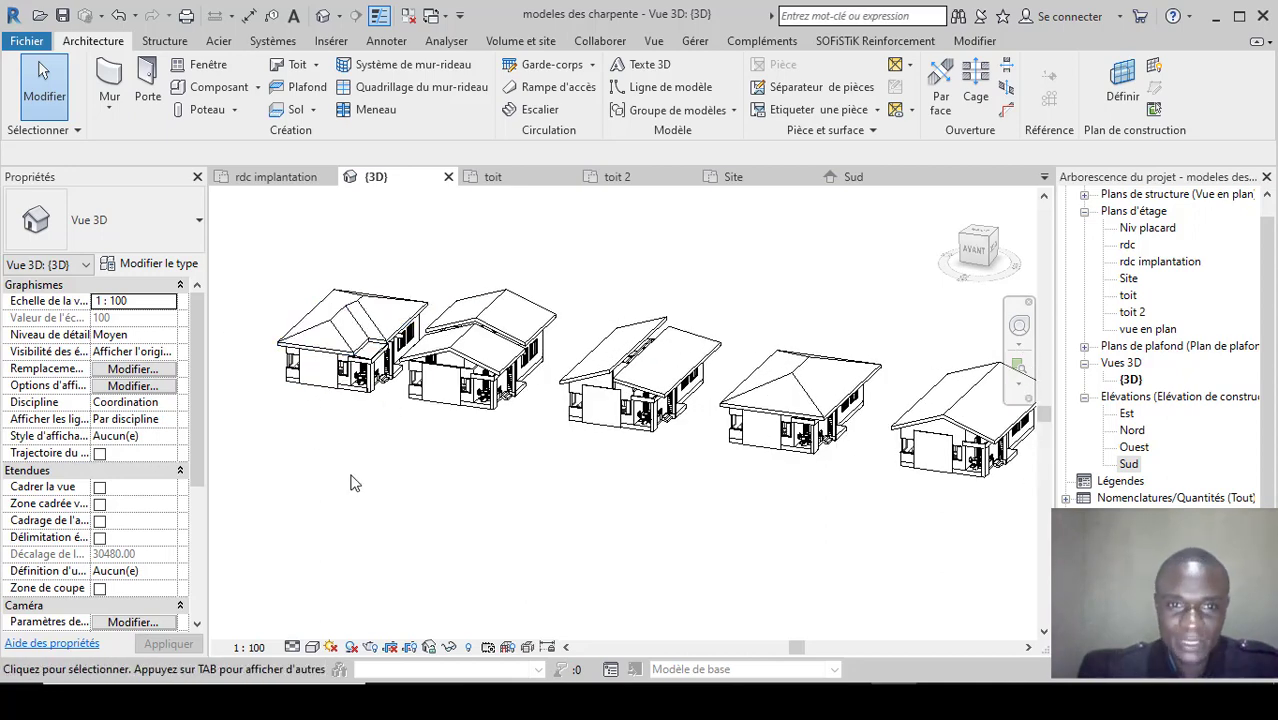
scroll(350, 483, "down", 1)
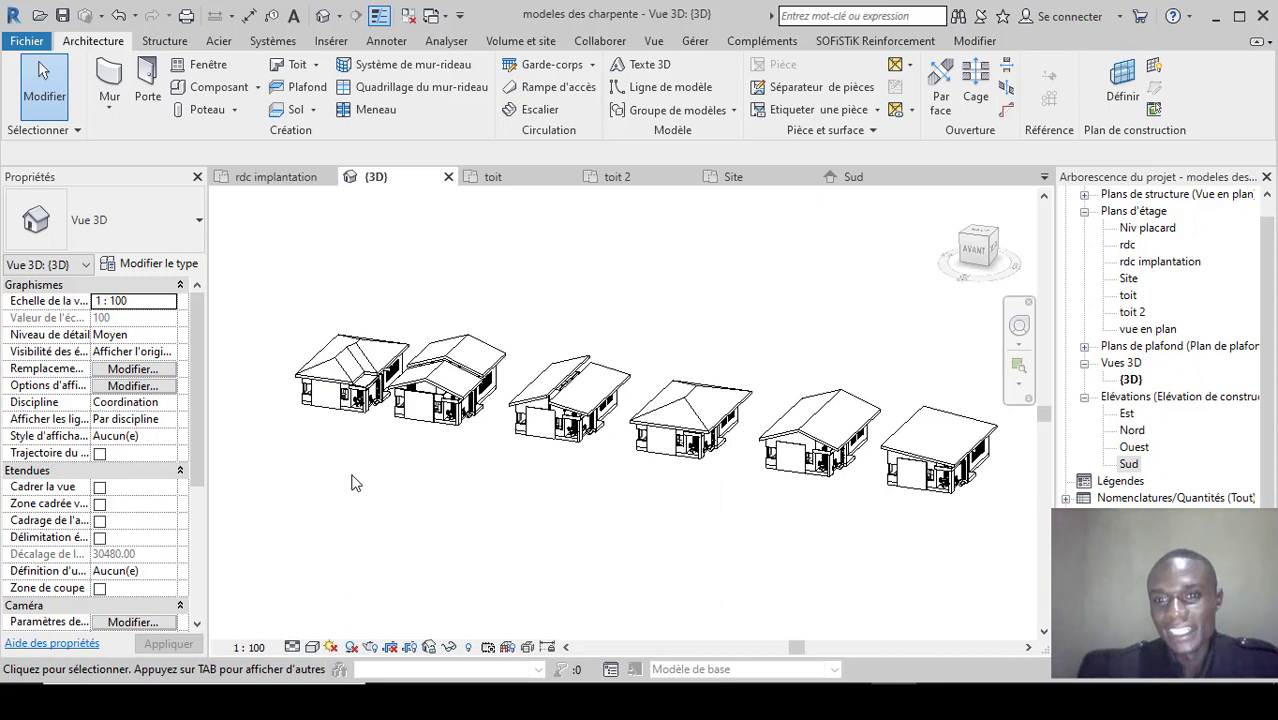